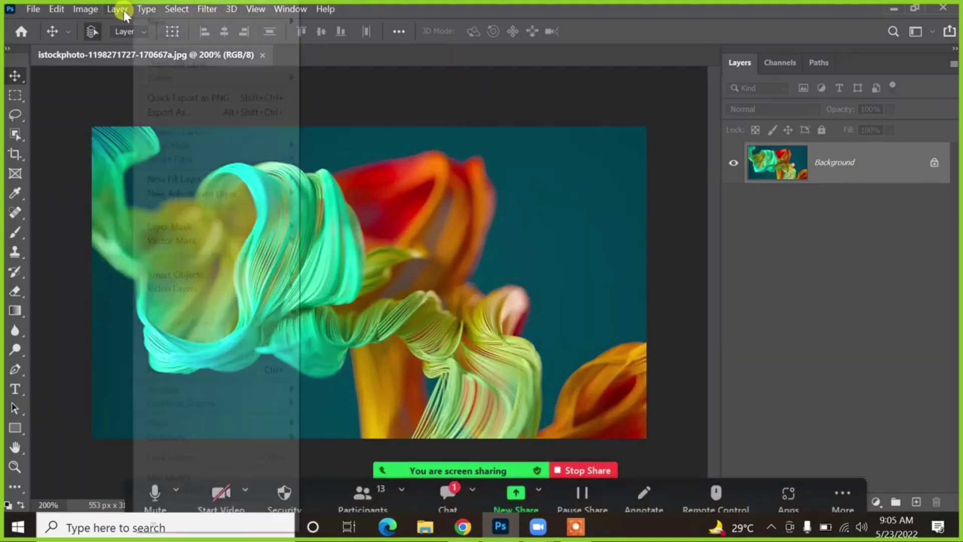
click(126, 11)
click(145, 10)
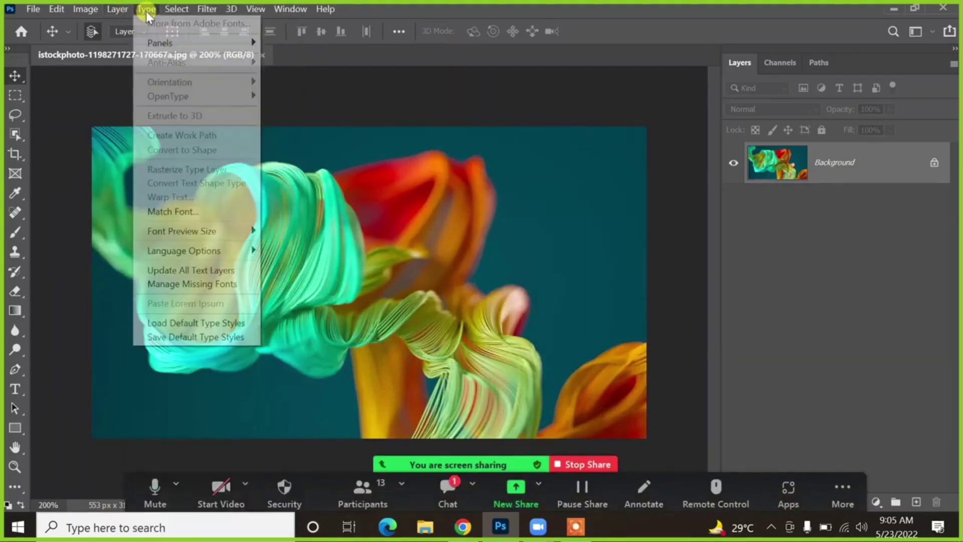
click(146, 11)
click(172, 11)
click(173, 11)
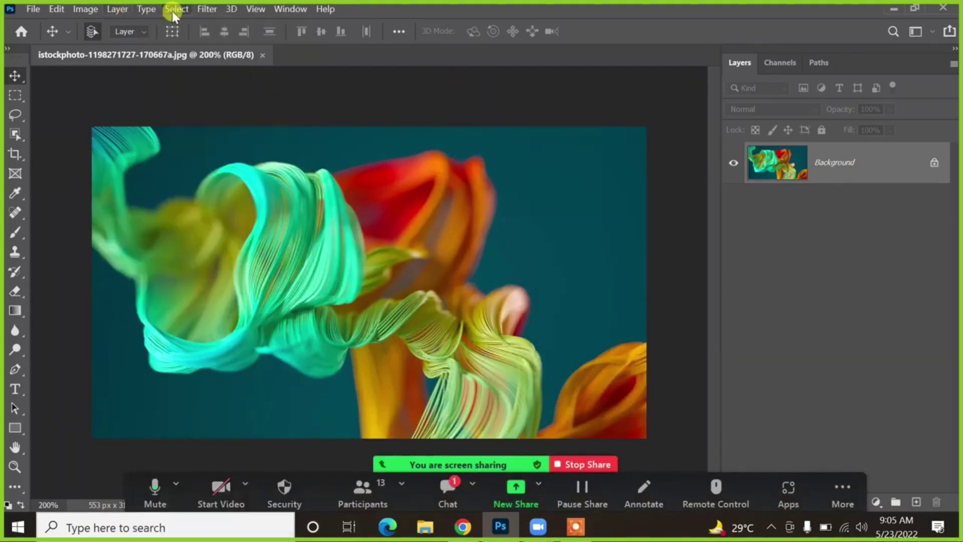
click(215, 12)
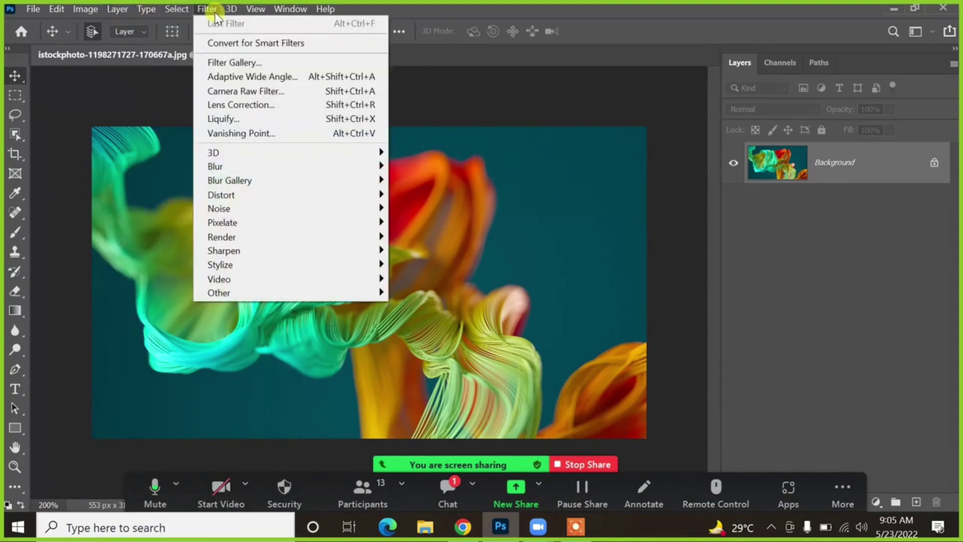
- Check the new messages in the meeting chat and minimise the chat window
click(448, 489)
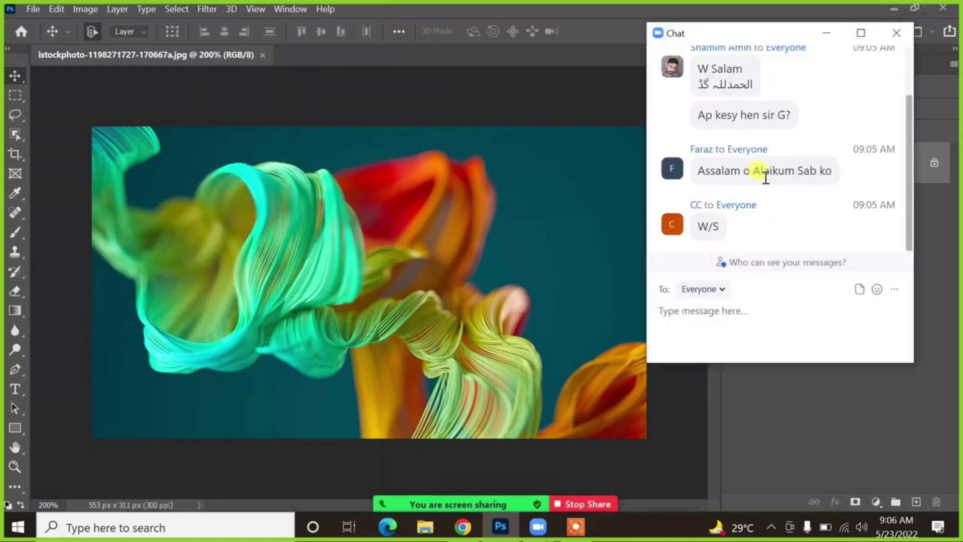
click(825, 33)
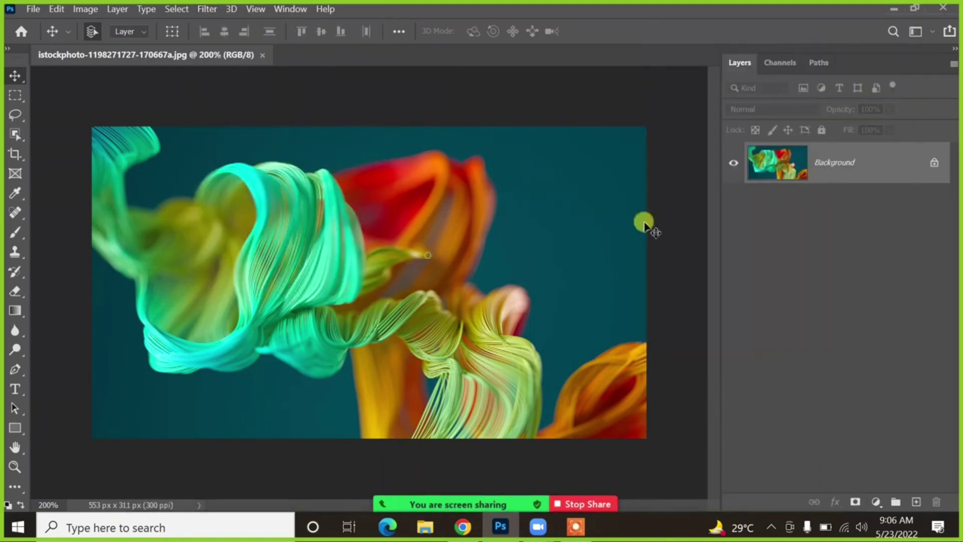
- Unlock the Background layer to convert it into a regular layer
click(935, 162)
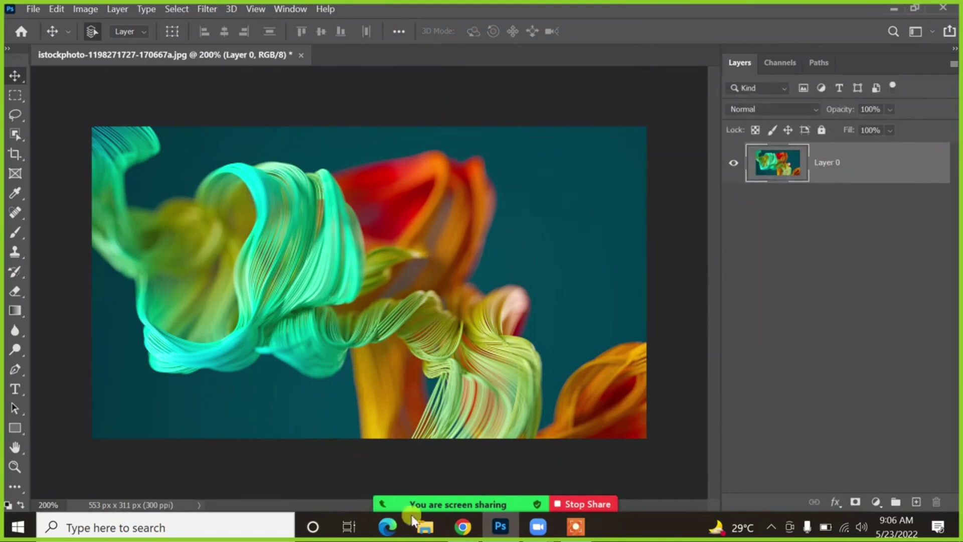
- Switch to Chrome and look through the "wallpaper hd" image results for sample pictures
click(459, 527)
click(673, 91)
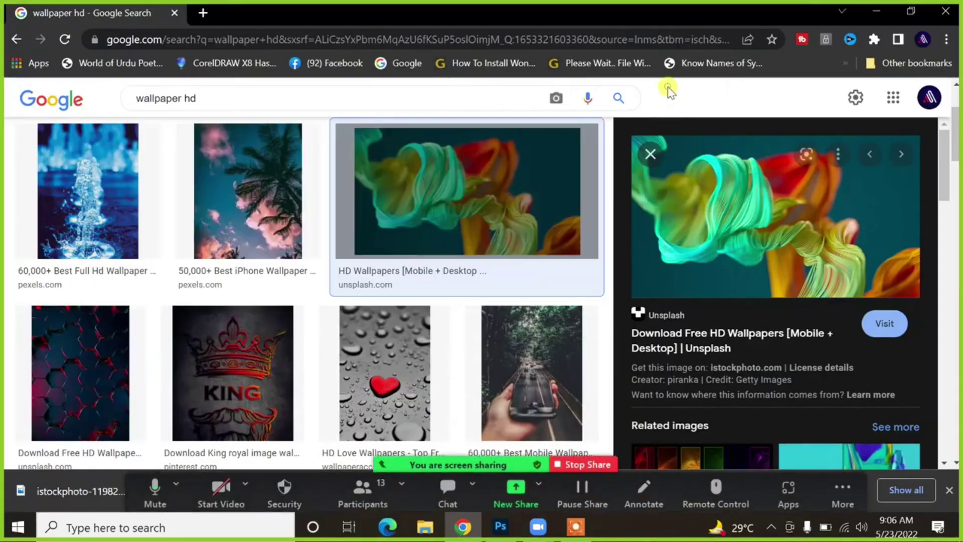
scroll(181, 209, down, 6)
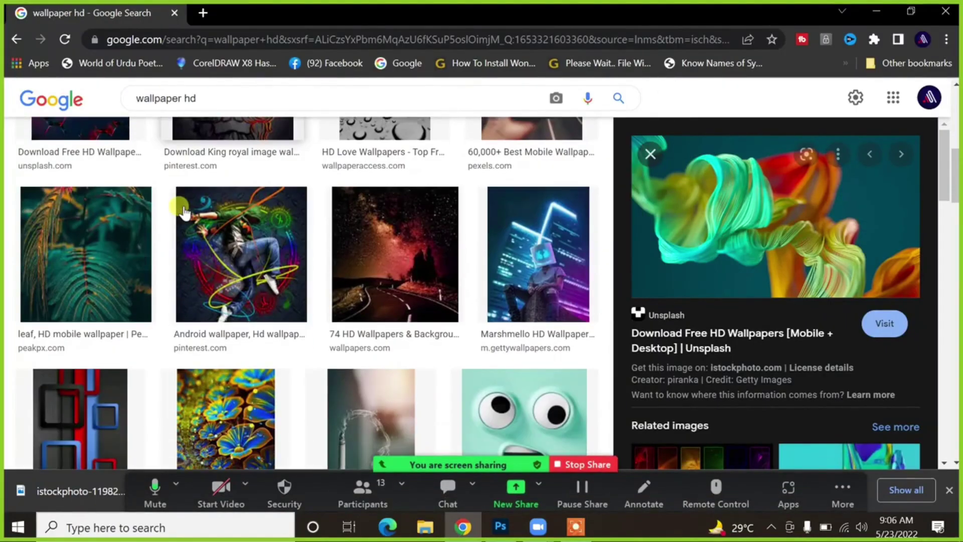
scroll(185, 211, down, 5)
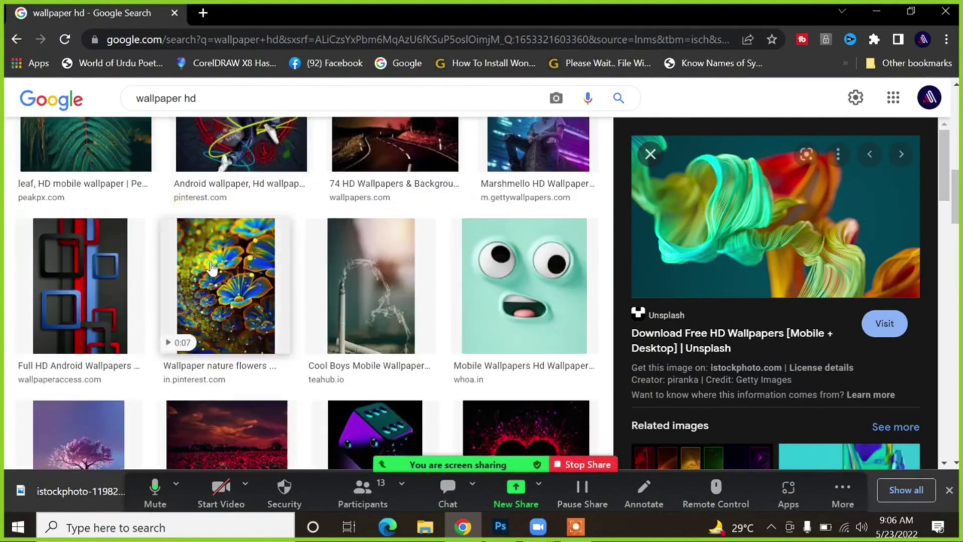
scroll(211, 270, down, 5)
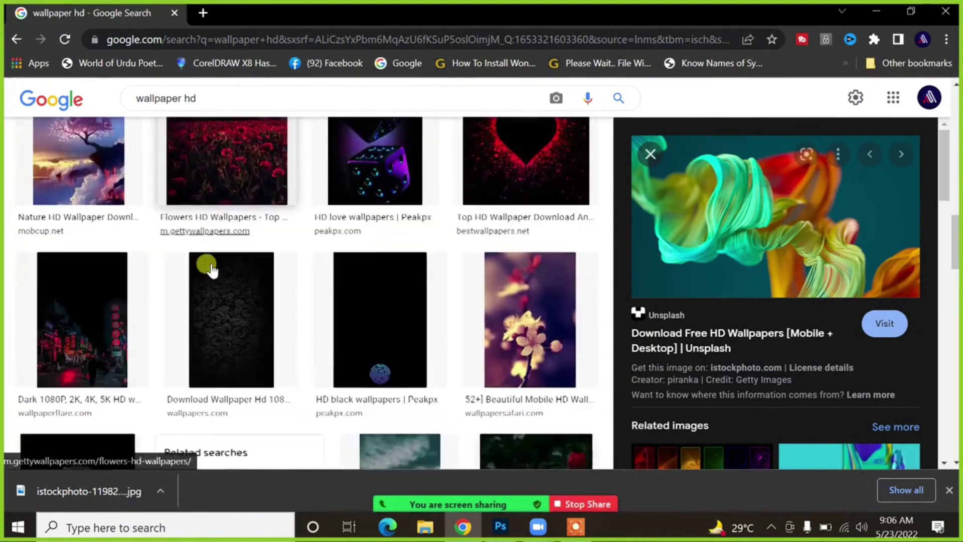
scroll(211, 270, down, 7)
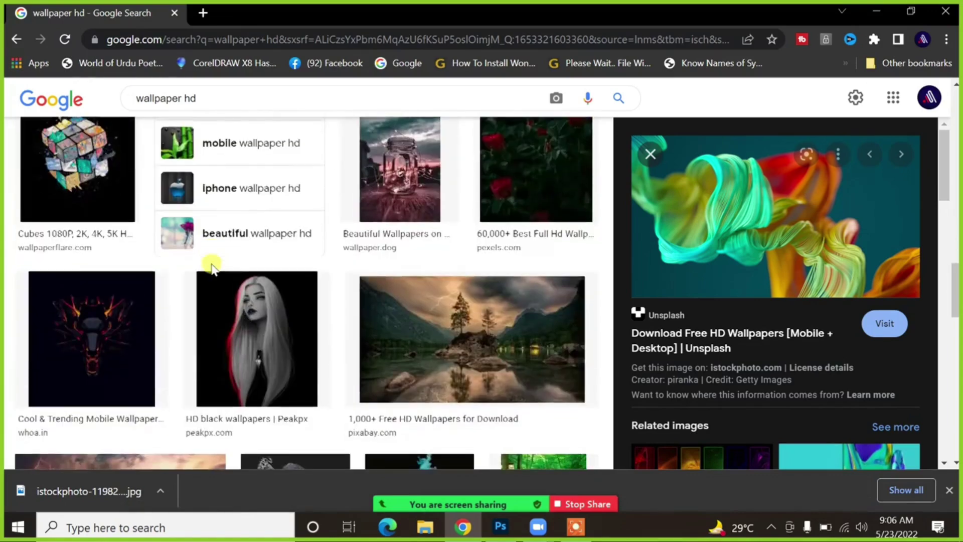
scroll(211, 270, down, 10)
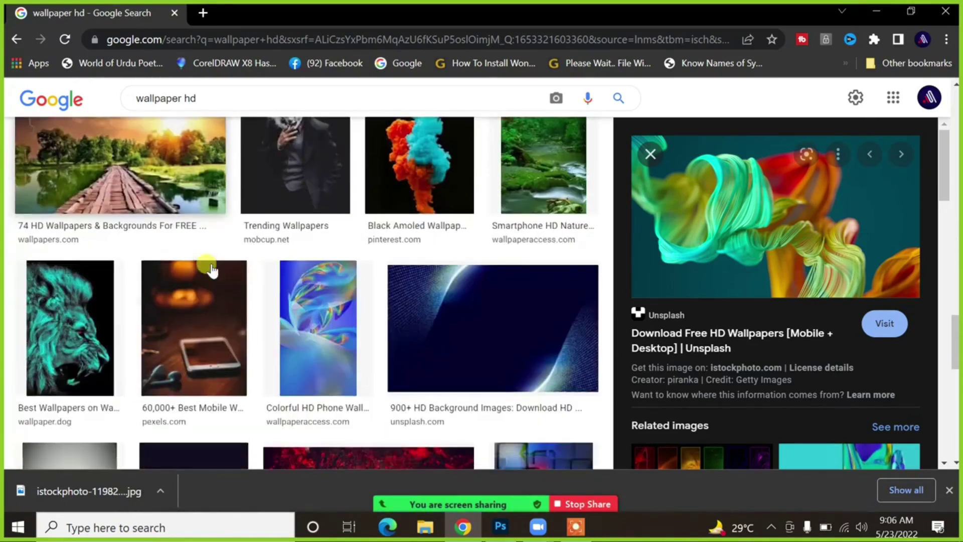
scroll(211, 268, down, 5)
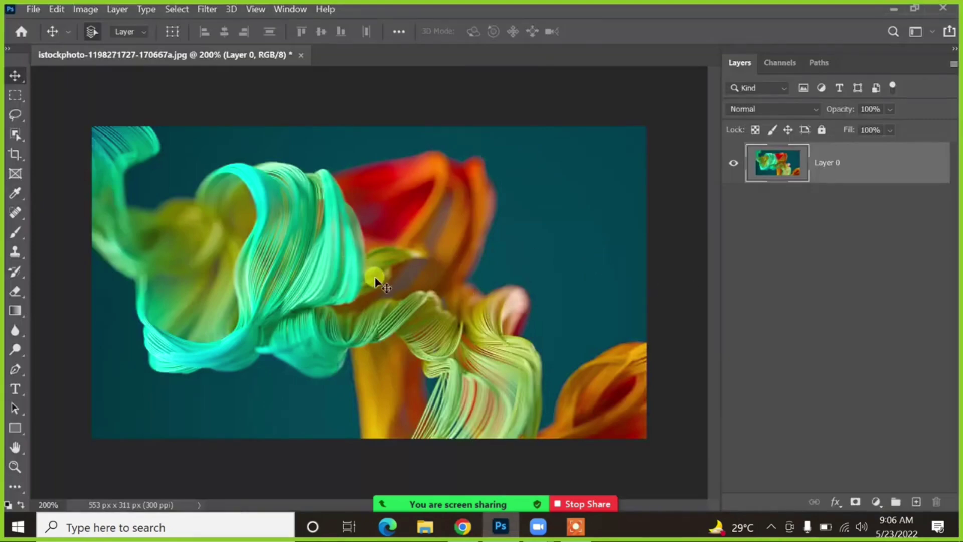
click(208, 9)
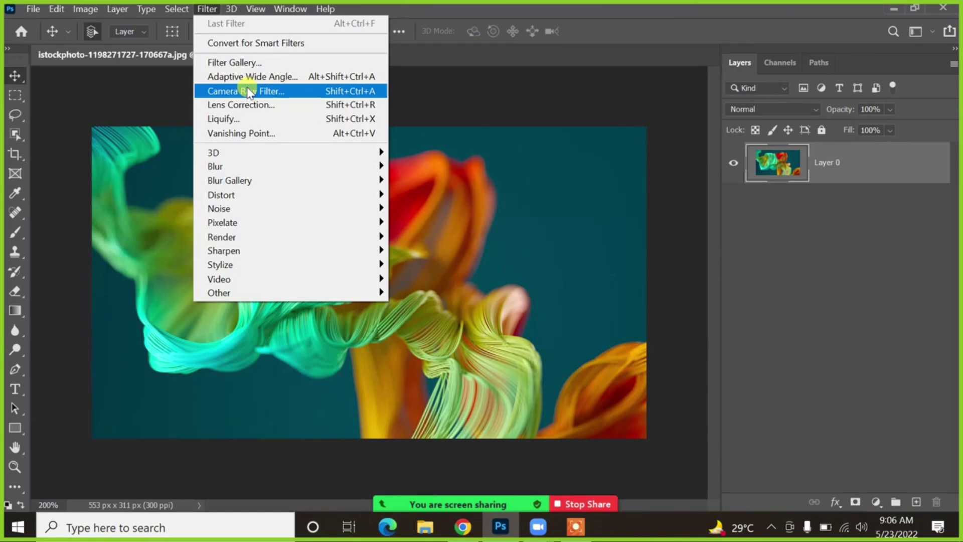
click(92, 9)
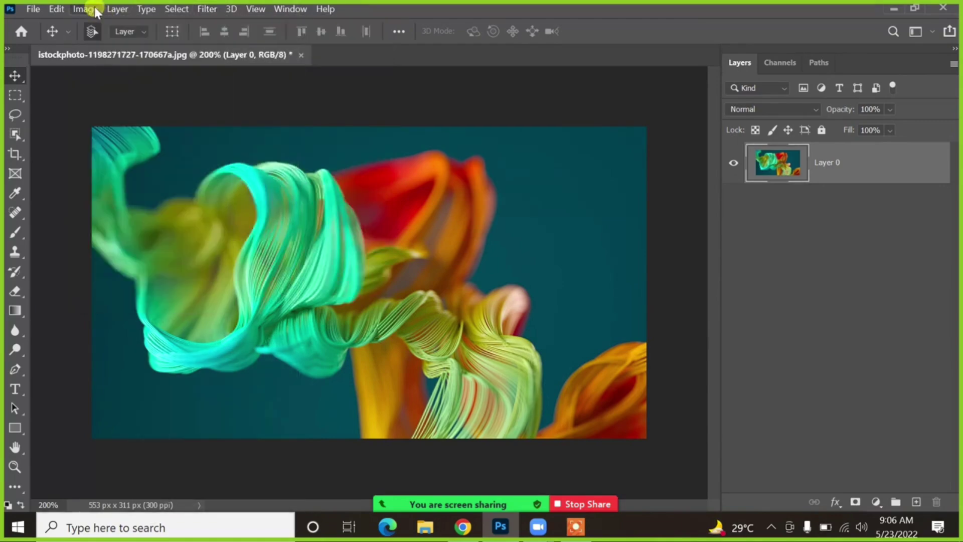
click(96, 10)
mouse_move(123, 42)
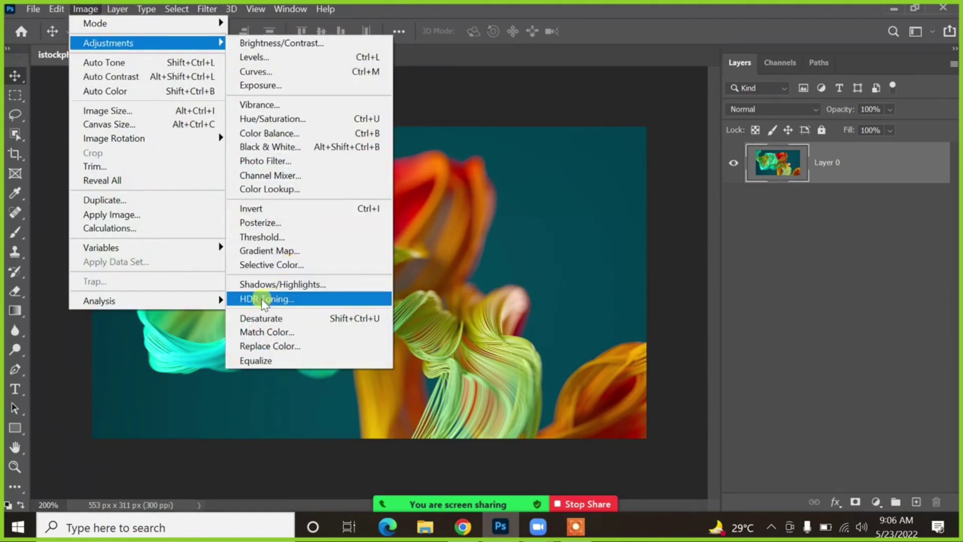
click(480, 49)
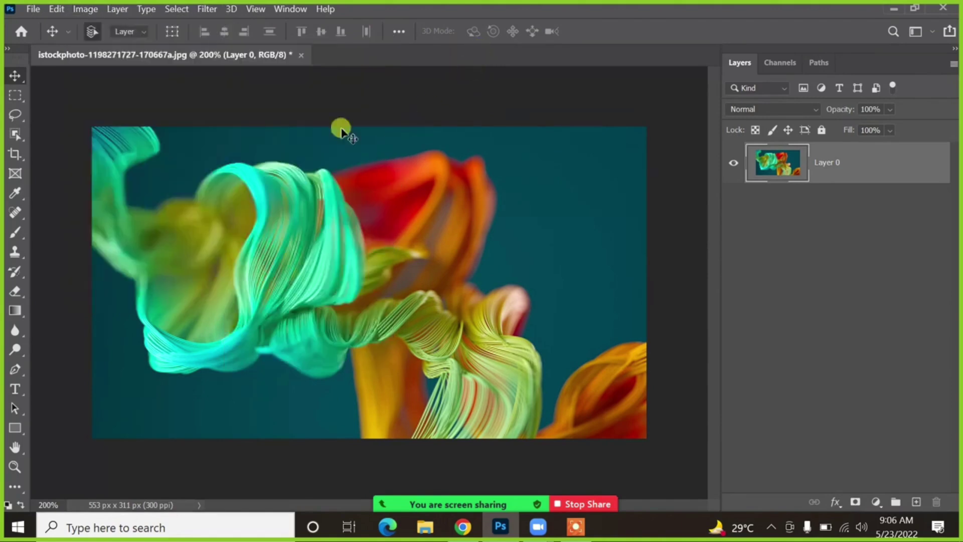
click(206, 8)
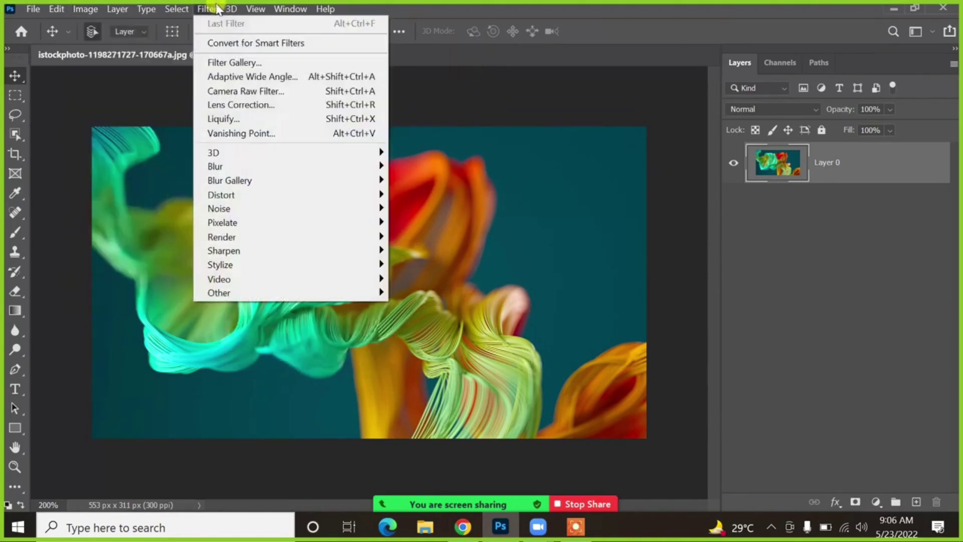
click(238, 90)
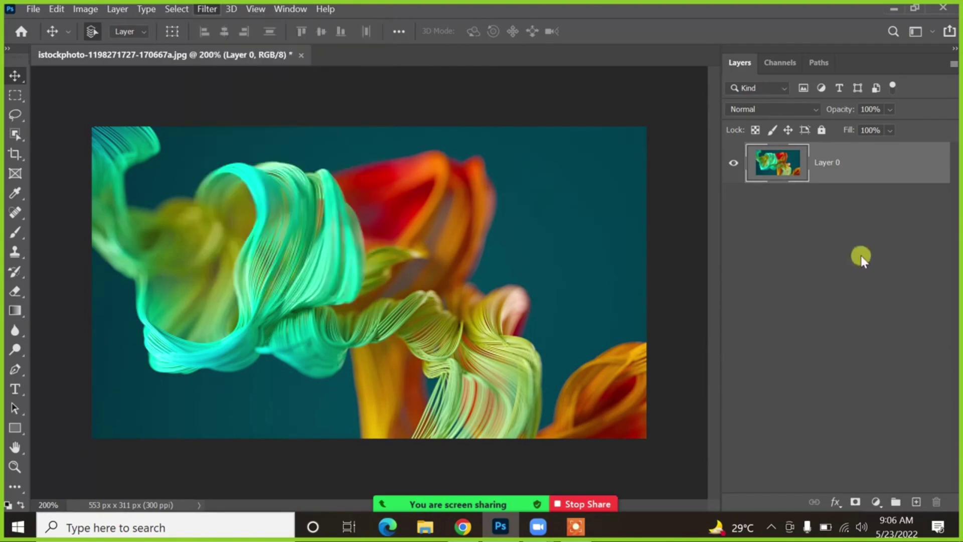
- Duplicate Layer 0 and open the copy in the Camera Raw Filter
key(ctrl+j)
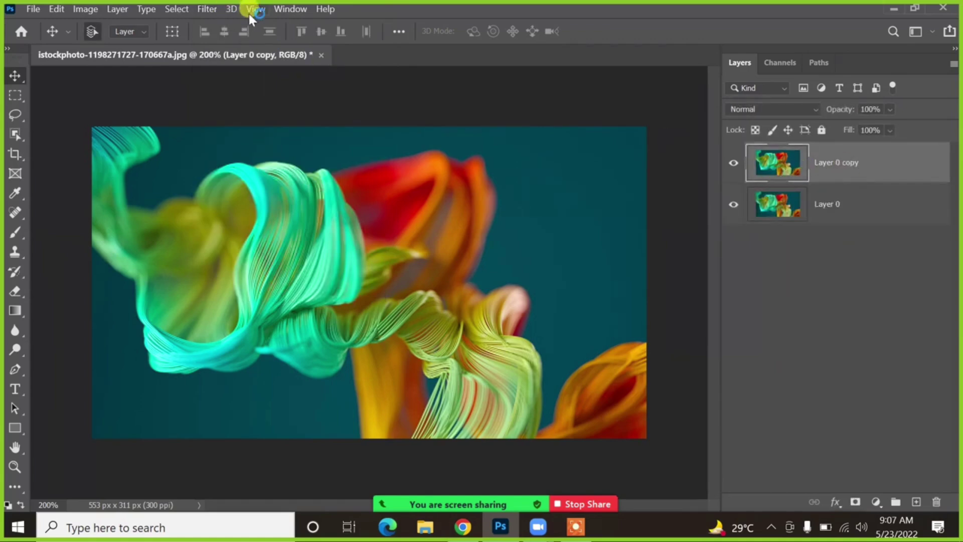
click(209, 9)
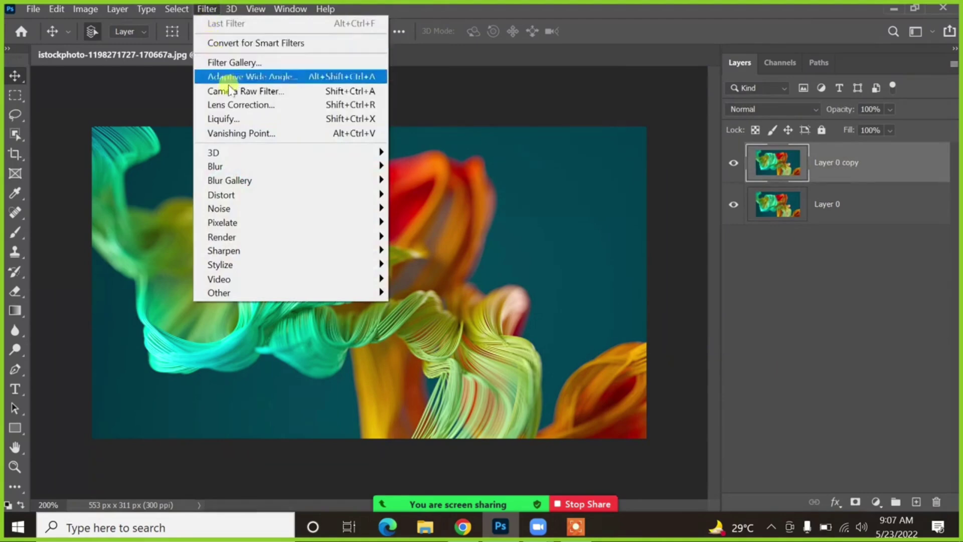
click(233, 93)
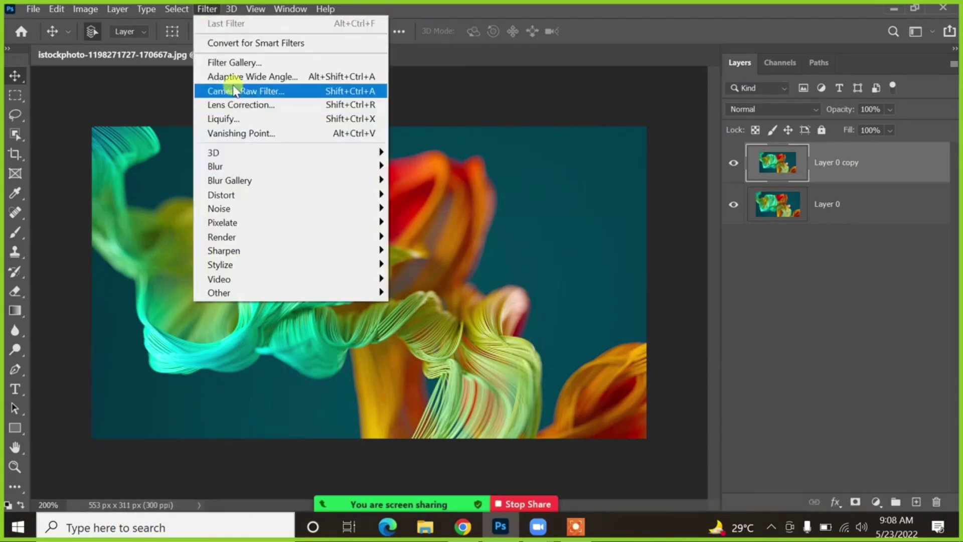
click(233, 89)
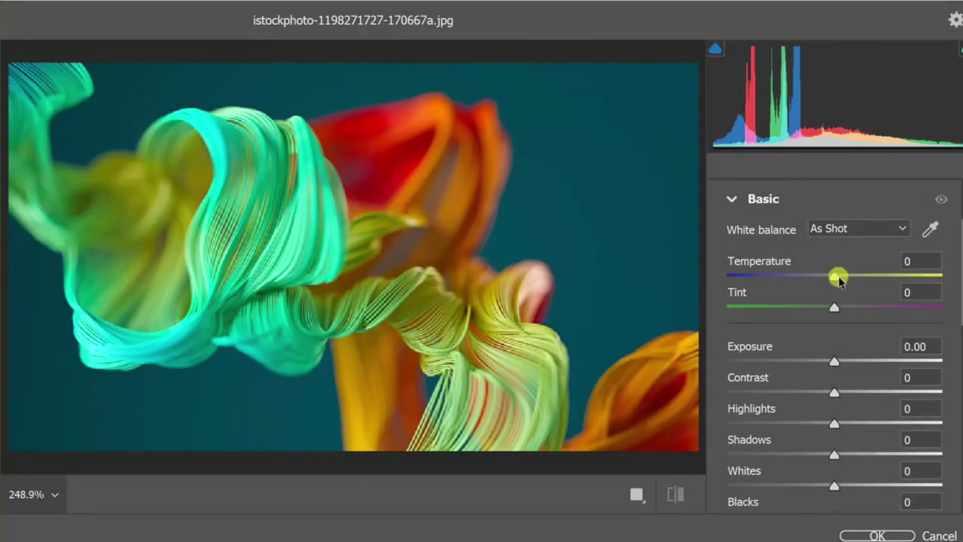
- Set the white balance in the Basic adjustments to Temperature -42 and Tint +44
click(414, 219)
scroll(414, 218, down, 4)
scroll(414, 217, up, 4)
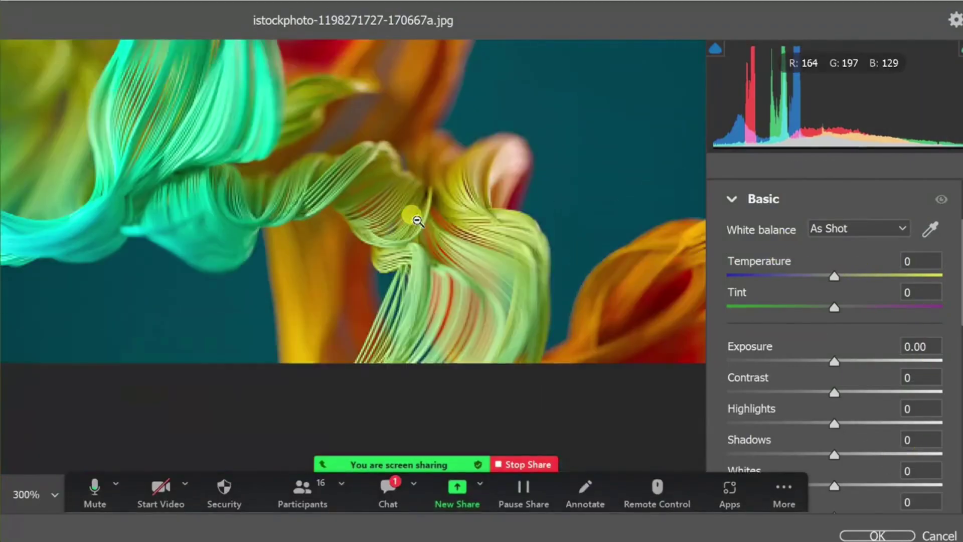
alt+click(415, 220)
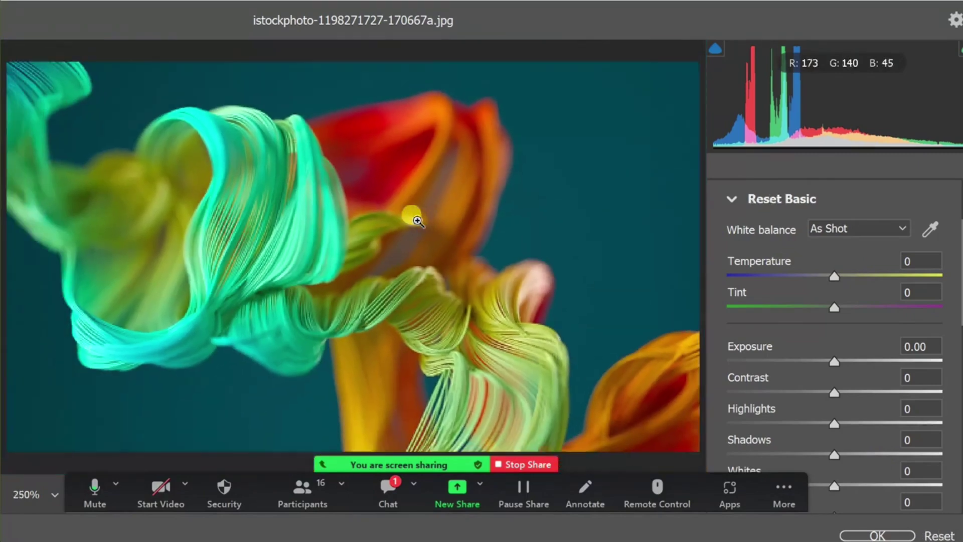
alt+click(417, 221)
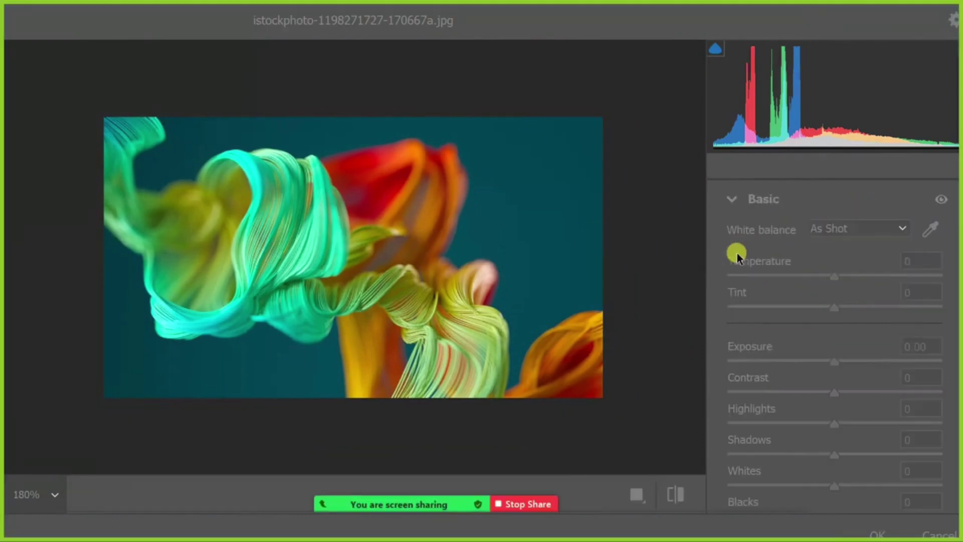
click(368, 204)
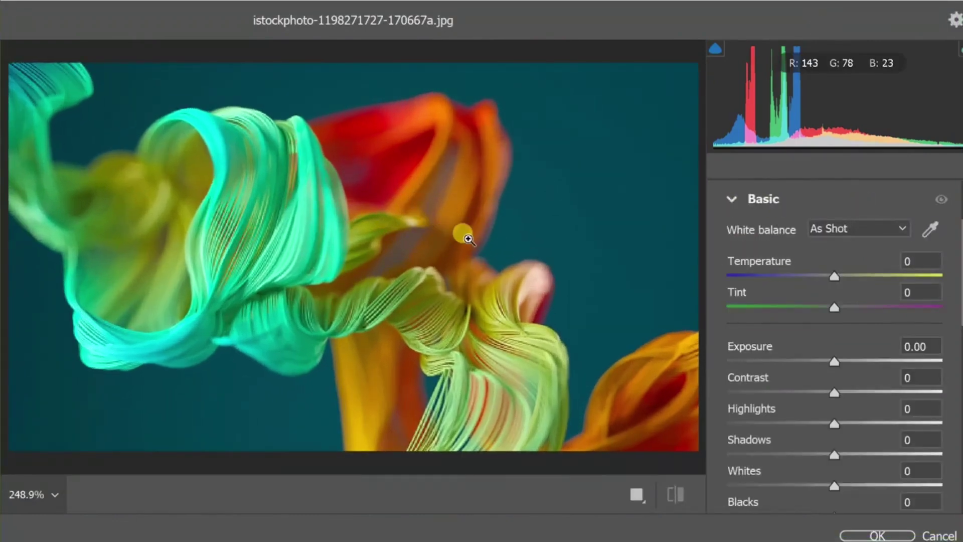
alt+click(468, 238)
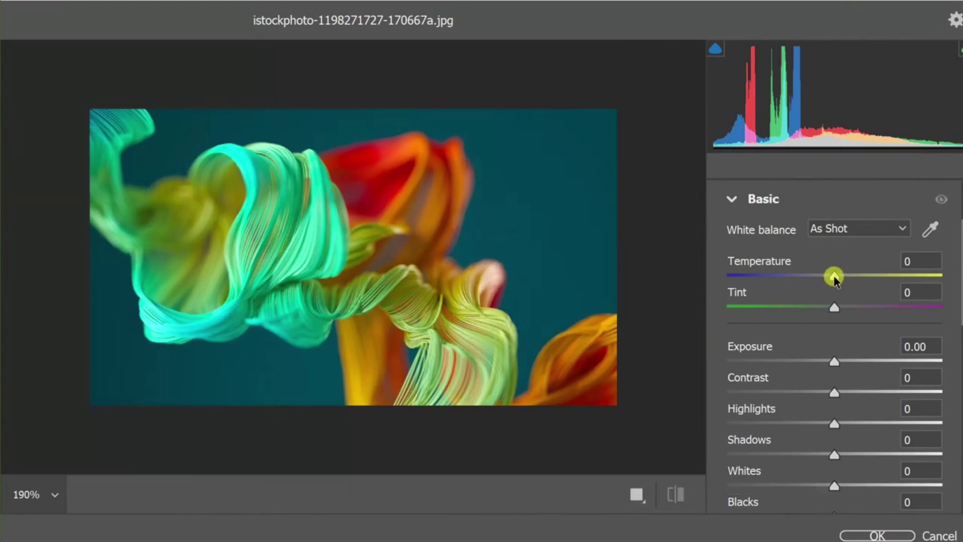
drag(835, 278, 789, 275)
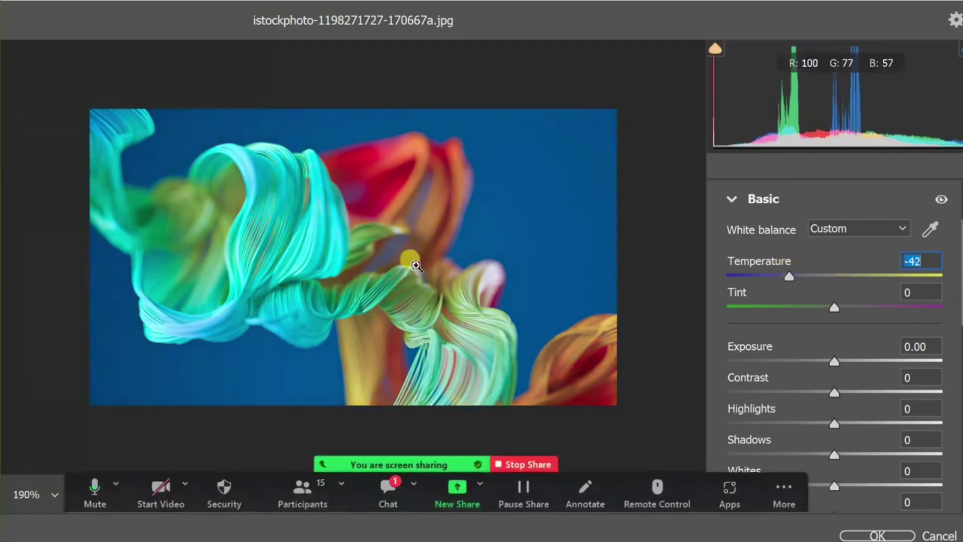
drag(835, 306, 883, 313)
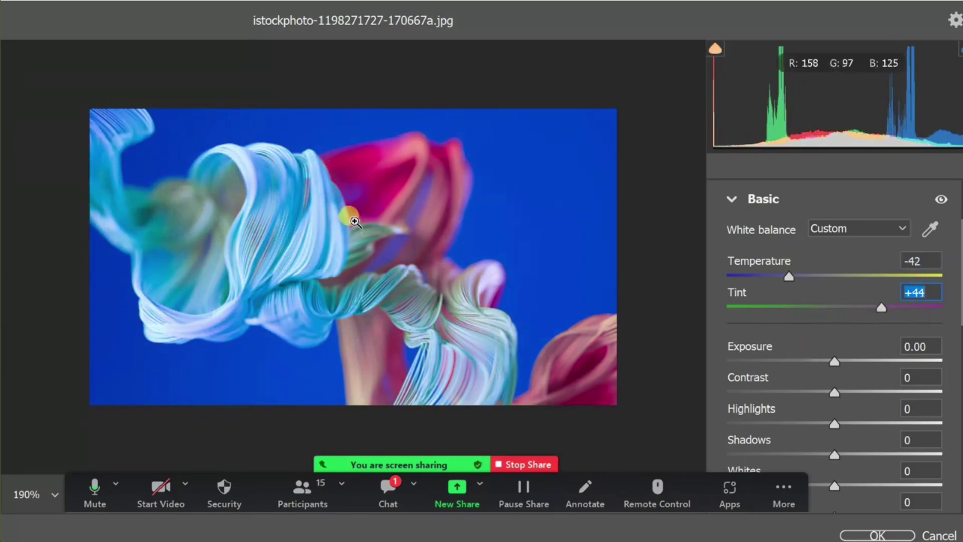
- Raise the image's Exposure to +0.25 and its Contrast to +43
scroll(834, 321, down, 2)
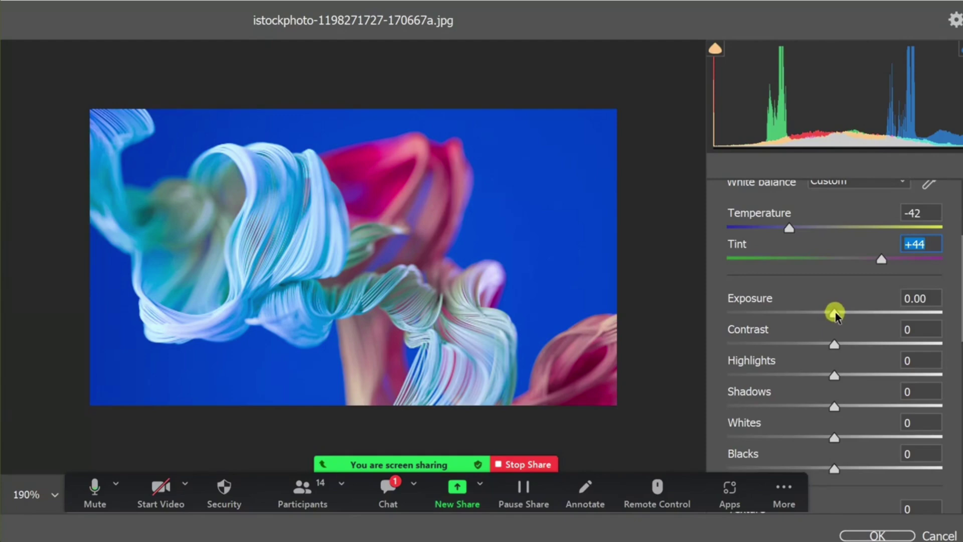
mouse_move(834, 313)
mouse_down()
mouse_move(852, 313)
mouse_move(832, 314)
mouse_move(841, 314)
mouse_up()
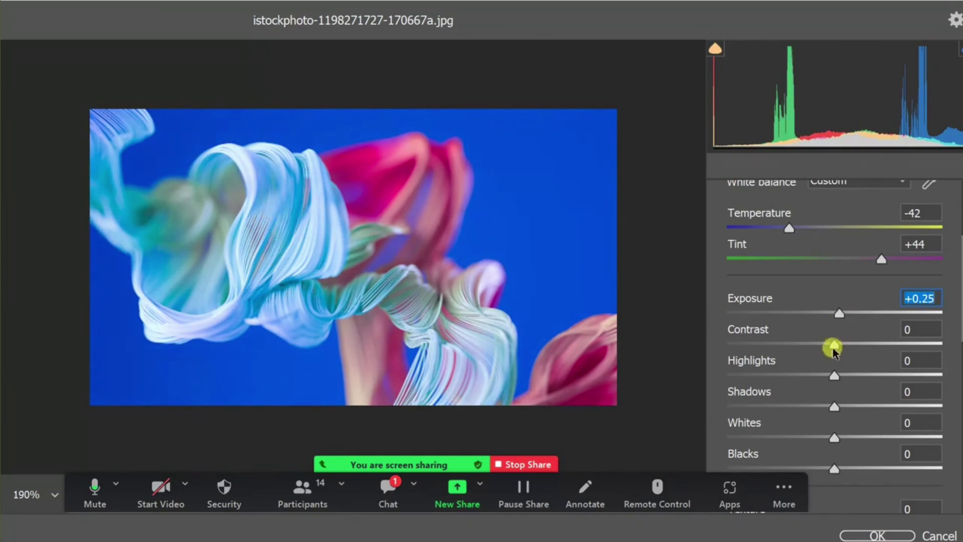
drag(833, 347, 879, 346)
- Adjust the tonal range with Highlights at +24, Shadows at -30 and Whites at +44
scroll(866, 341, down, 1)
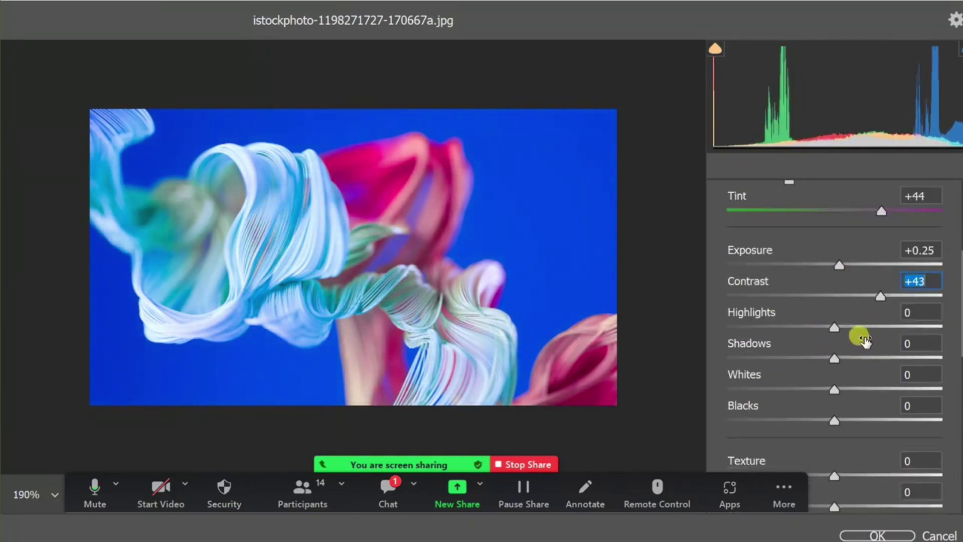
drag(825, 332, 861, 327)
drag(833, 359, 804, 358)
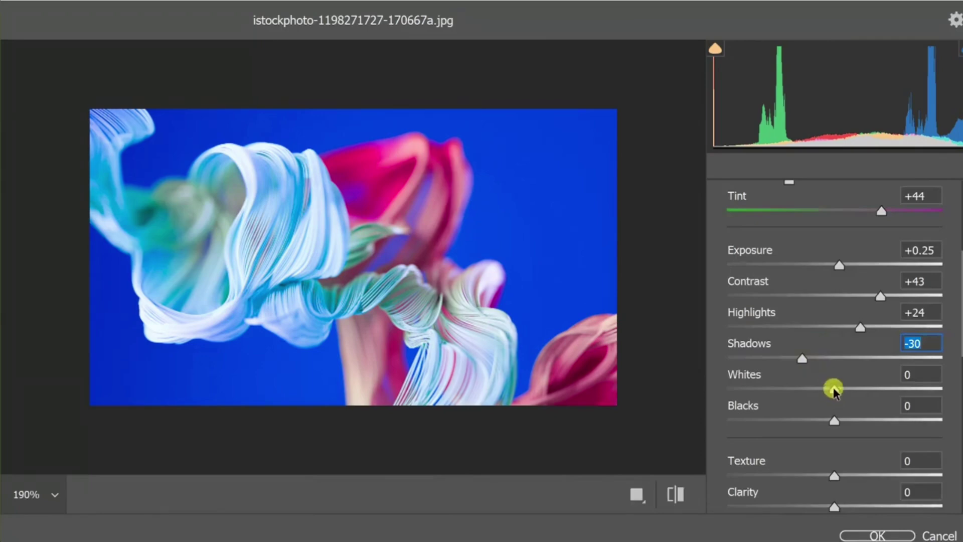
drag(834, 390, 881, 392)
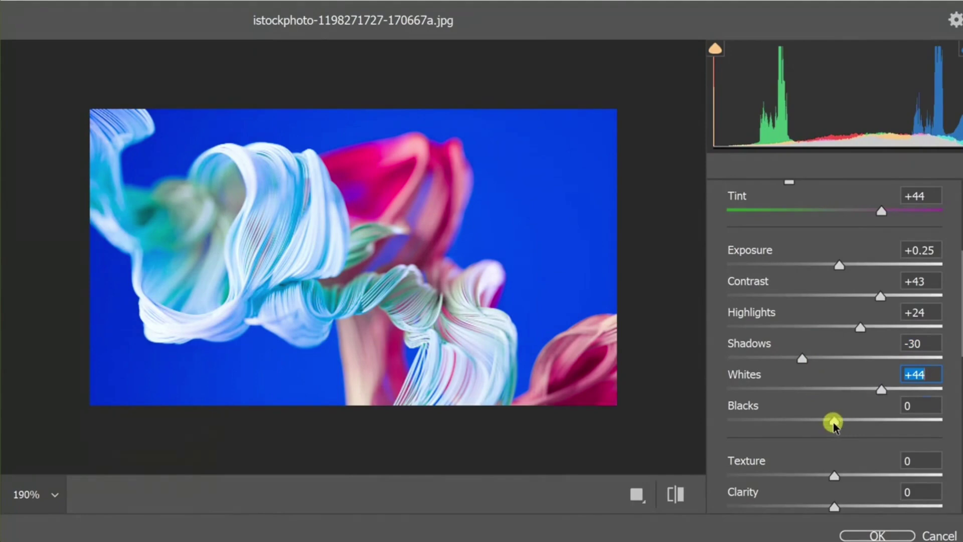
- Set the Blacks to -16 in the Basic adjustments
mouse_move(834, 421)
mouse_down()
mouse_move(852, 420)
mouse_move(817, 414)
mouse_up()
scroll(815, 370, down, 3)
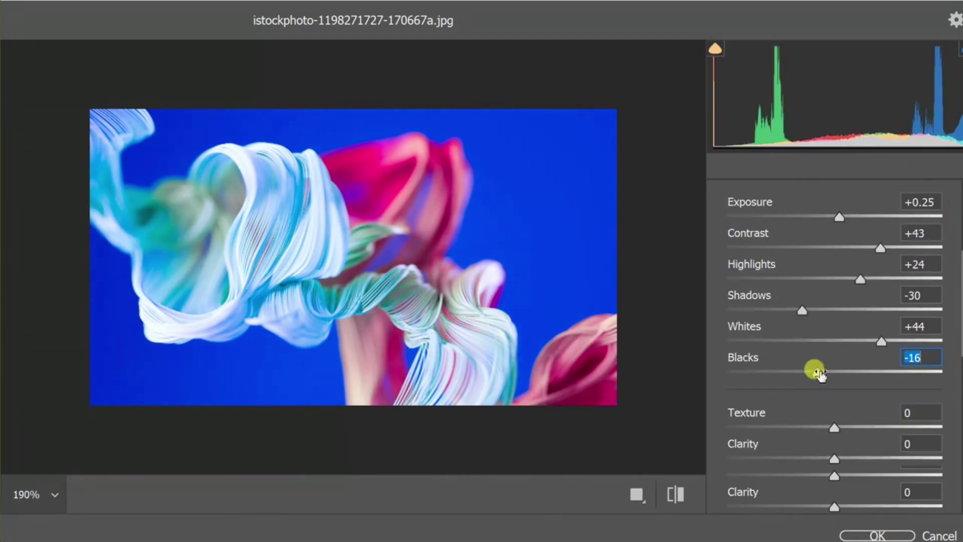
- Adjust the image's presence with Texture at +7, Clarity at +19 and Dehaze at +25
scroll(822, 375, down, 1)
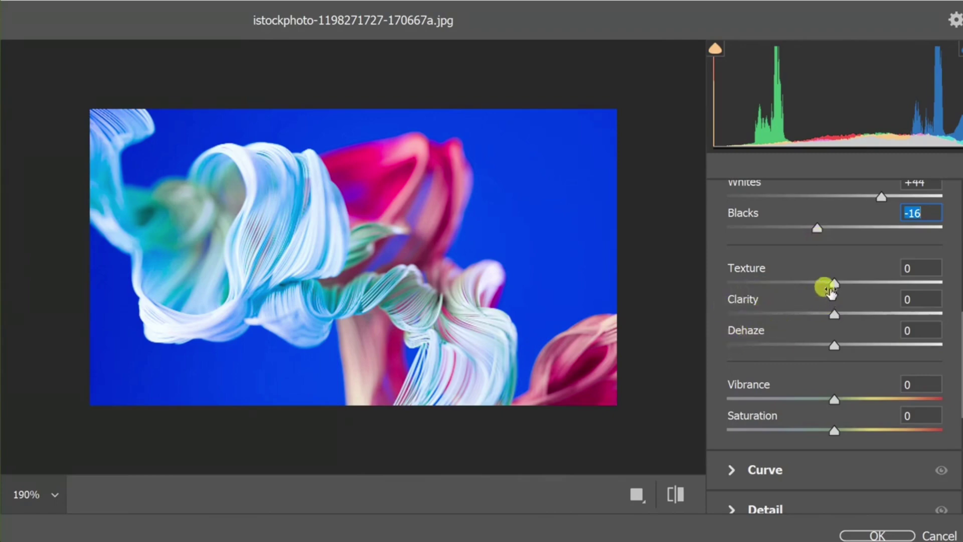
drag(834, 284, 904, 288)
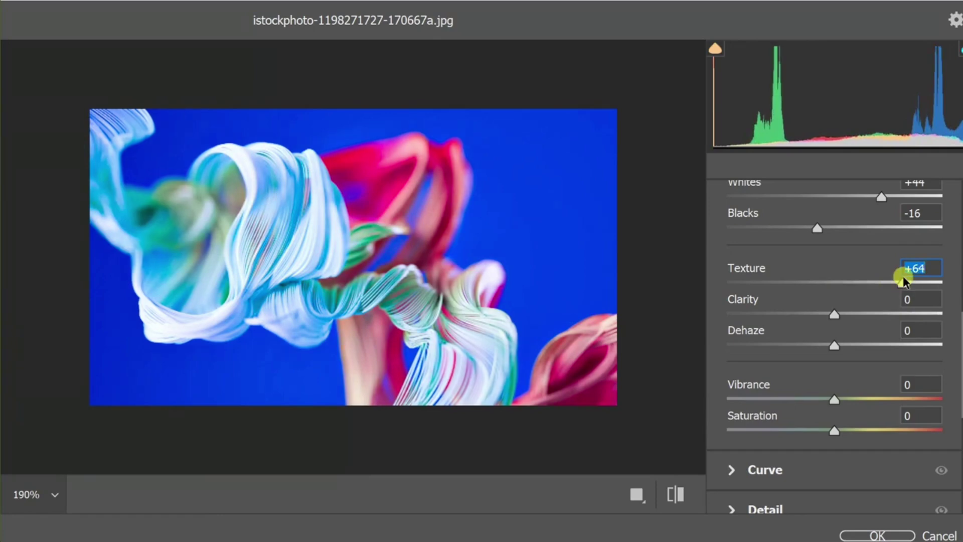
drag(906, 284, 833, 286)
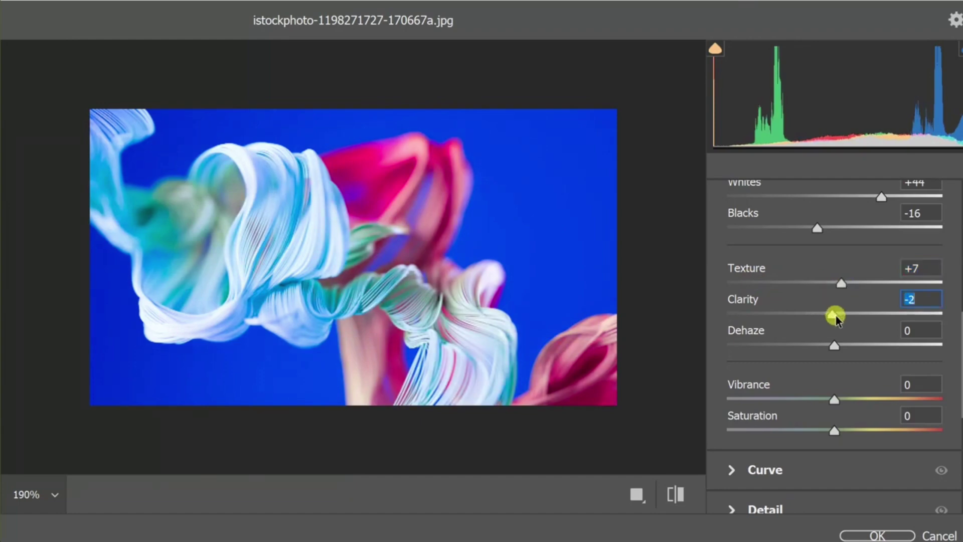
drag(836, 317, 855, 315)
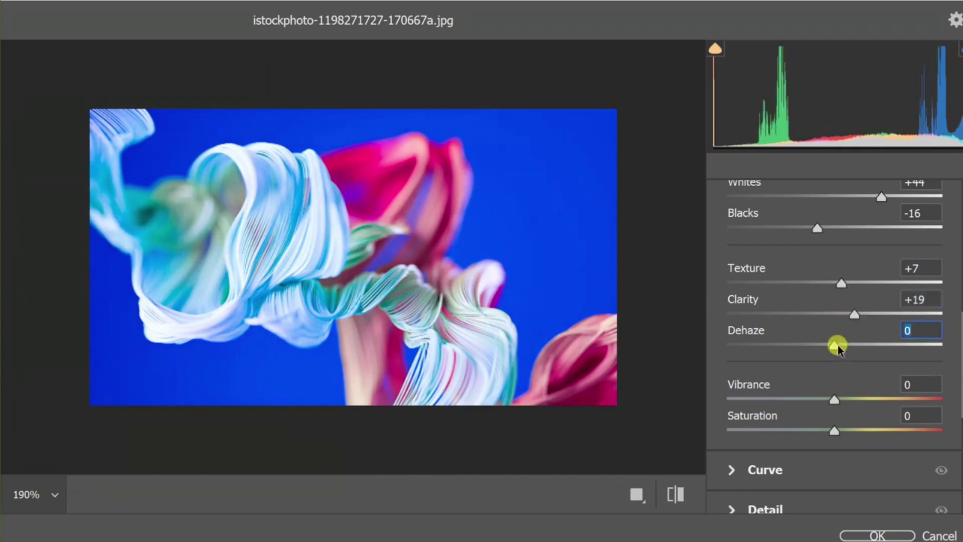
drag(837, 347, 864, 343)
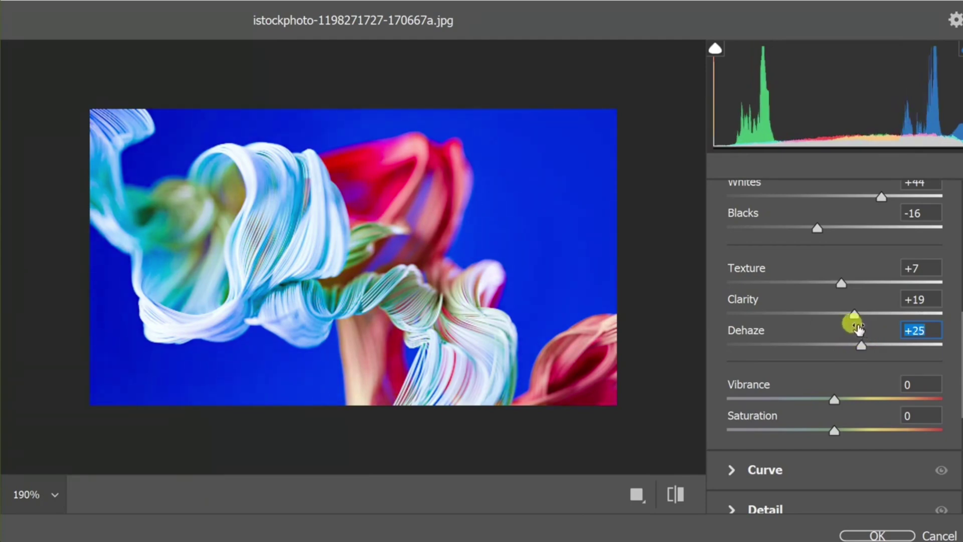
- Raise the image's Vibrance to +6 and its Saturation to +2
scroll(858, 329, down, 3)
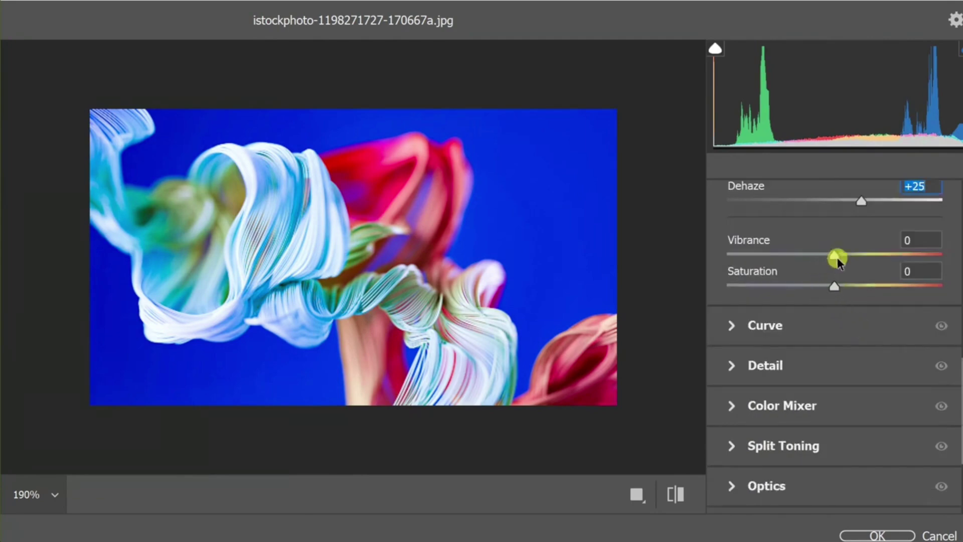
drag(838, 259, 837, 289)
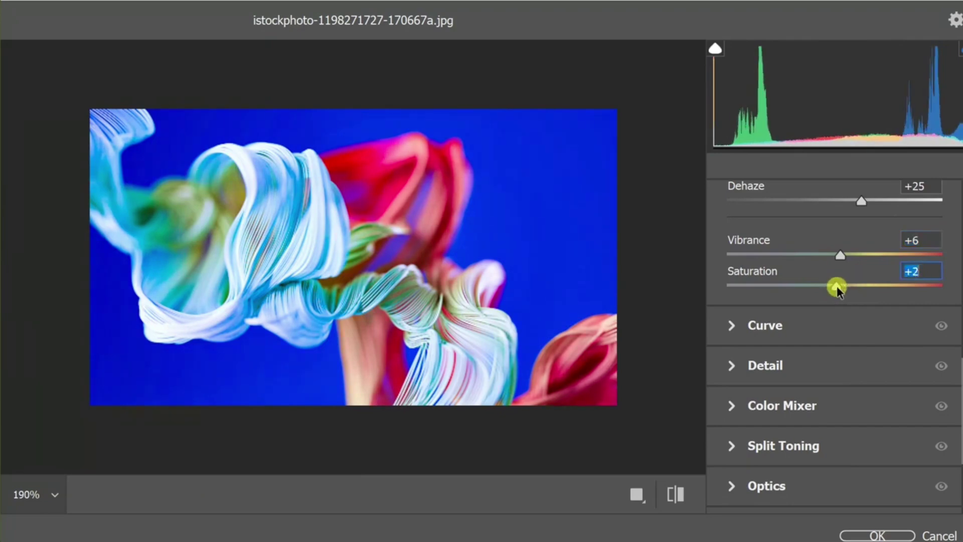
- Open the Curve adjustments and slightly raise the Lights region of the parametric curve
scroll(751, 326, down, 1)
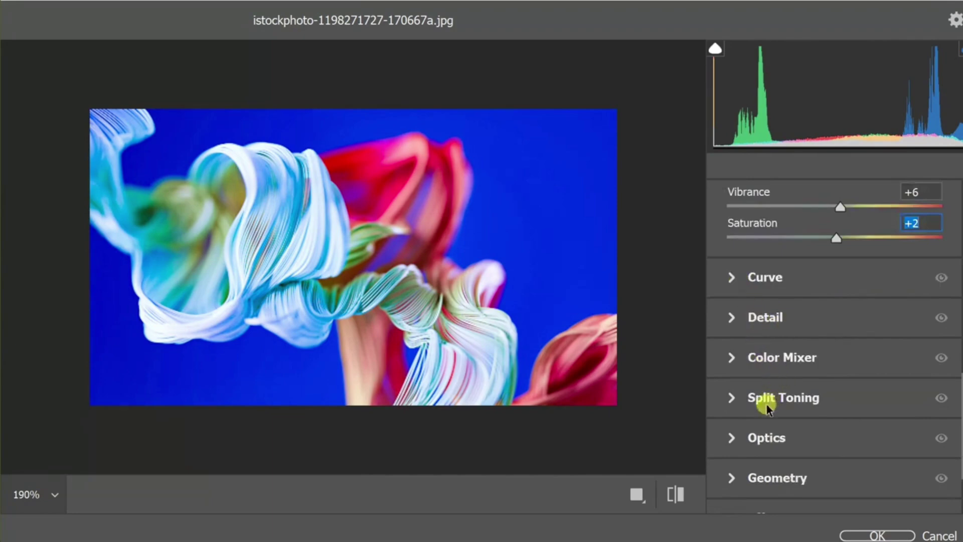
scroll(767, 407, down, 2)
click(728, 214)
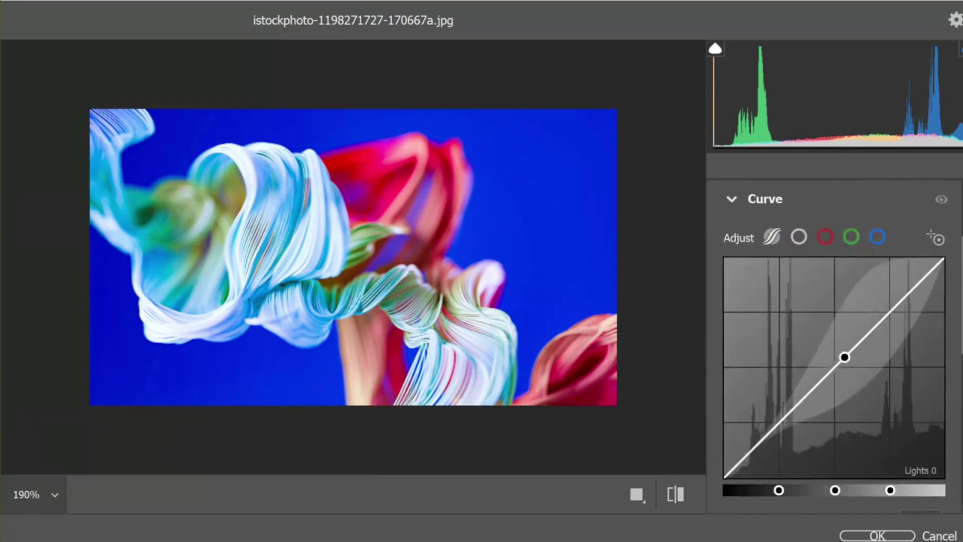
mouse_move(845, 358)
mouse_down()
mouse_move(845, 337)
mouse_move(845, 357)
mouse_up()
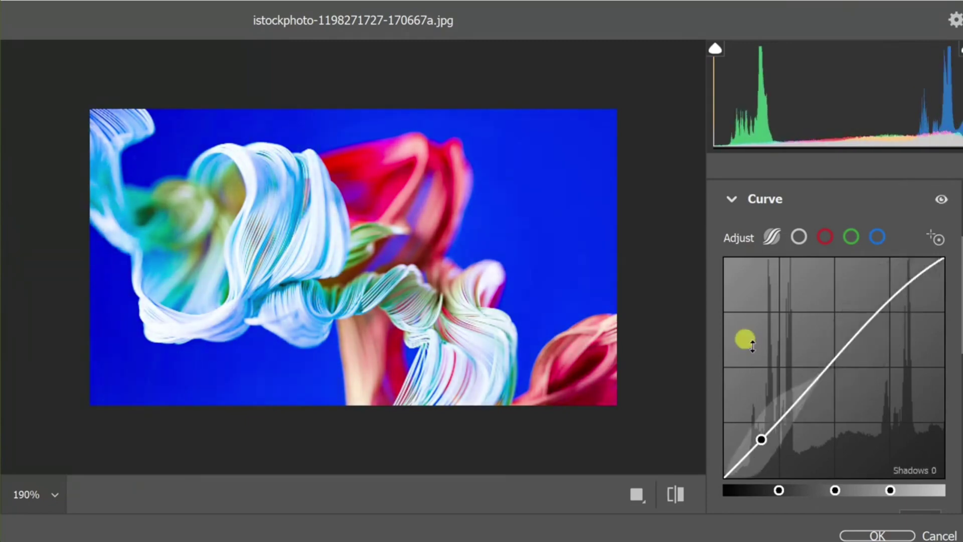
- Add a midtone point to both the red and the green channel curves and shift each slightly off the diagonal
click(826, 238)
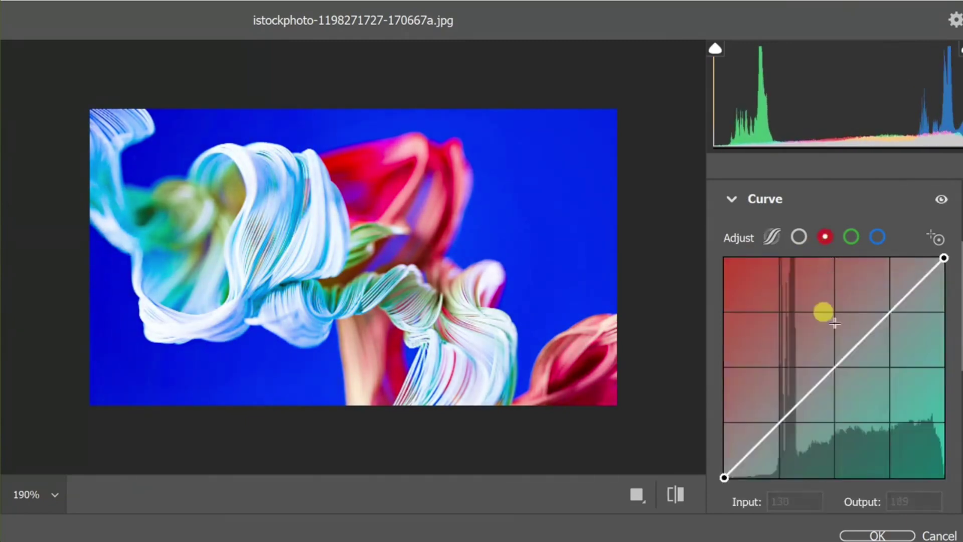
drag(823, 360, 839, 372)
click(853, 237)
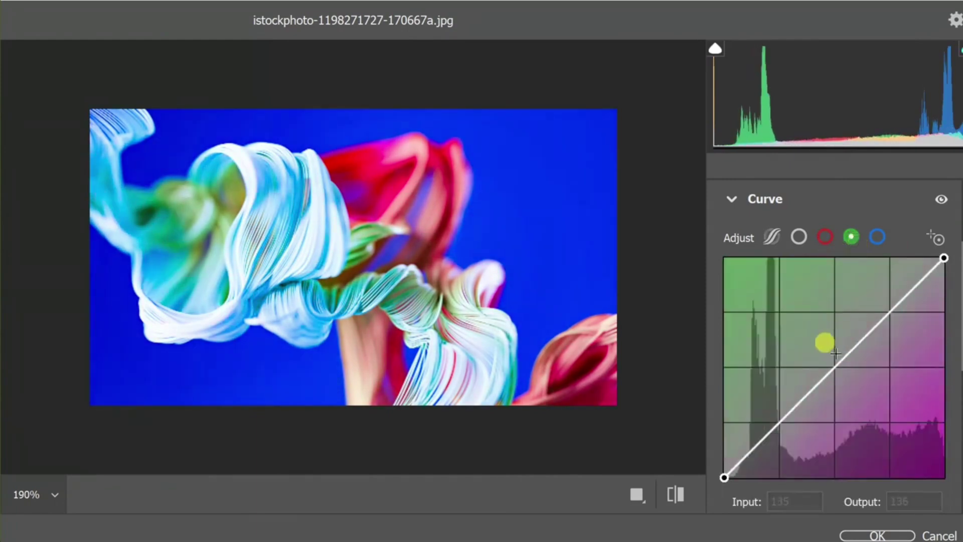
click(846, 363)
mouse_move(843, 363)
mouse_down()
mouse_move(835, 358)
mouse_move(844, 362)
mouse_up()
- Add a midtone point at input 127, output 132 on the blue channel curve and collapse the Curve adjustments
click(878, 238)
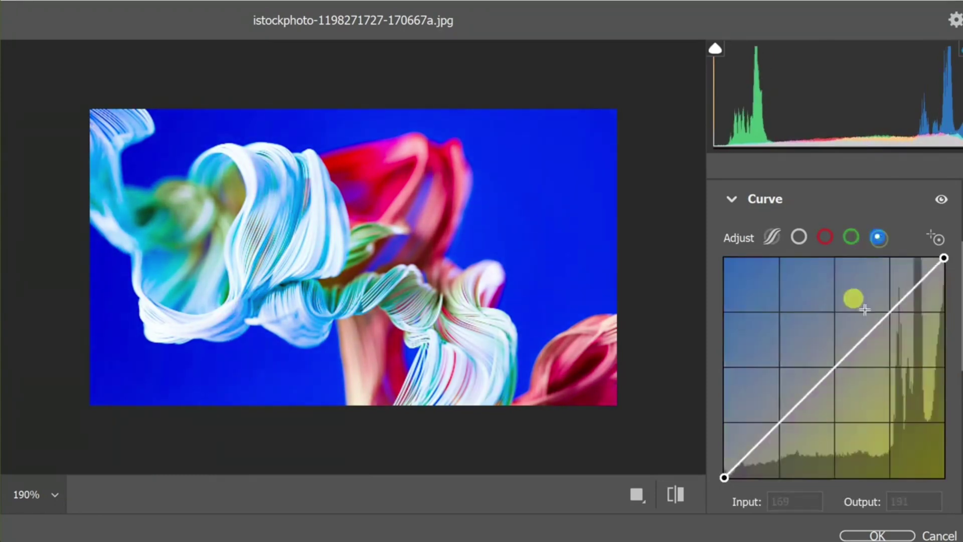
click(838, 371)
mouse_move(839, 372)
mouse_down()
mouse_move(821, 353)
mouse_move(834, 363)
mouse_up()
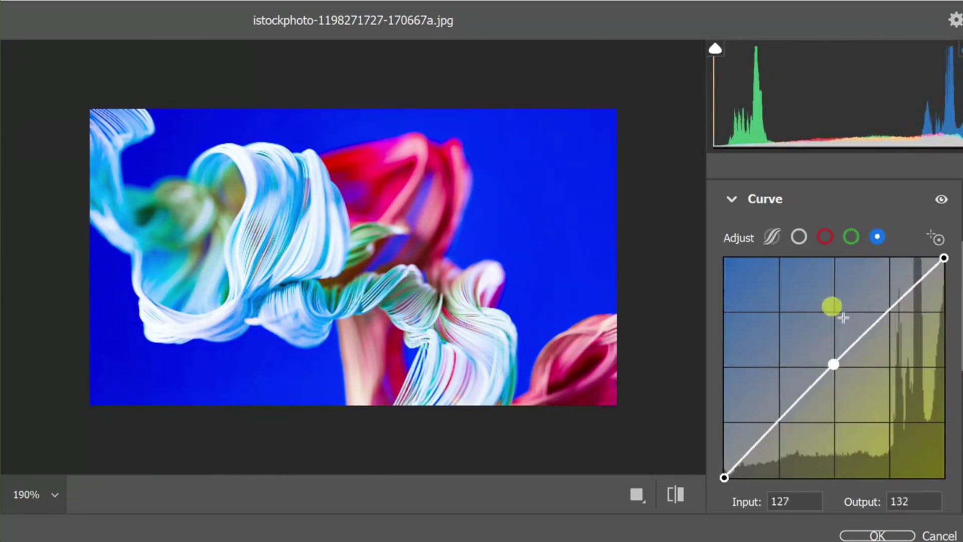
scroll(846, 301, down, 3)
scroll(852, 289, up, 3)
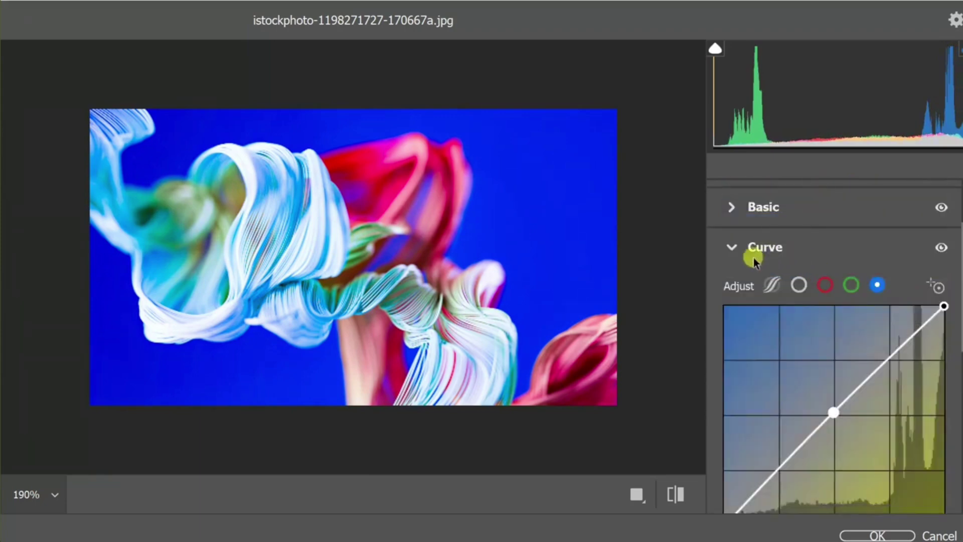
click(729, 249)
- Open the Detail adjustments and try Sharpening at 130
scroll(730, 254, down, 1)
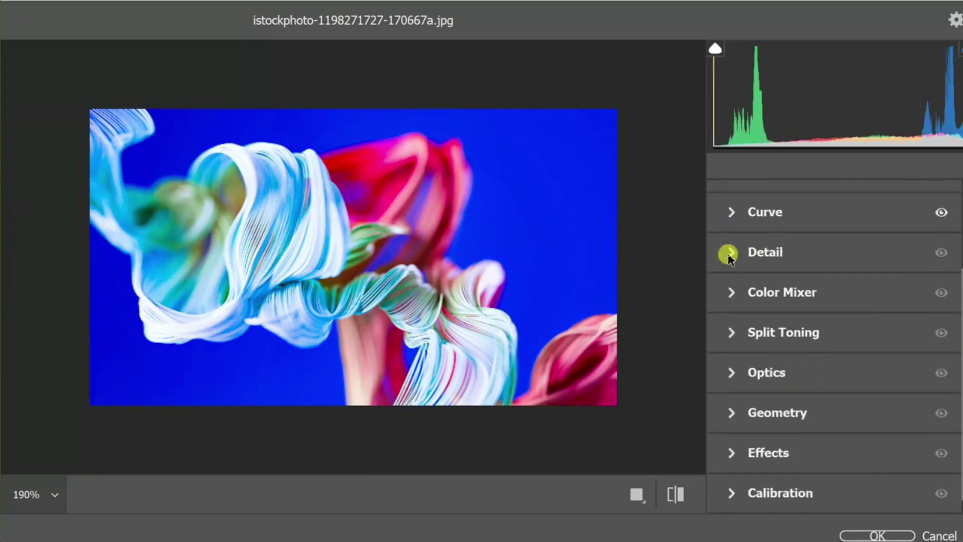
click(729, 254)
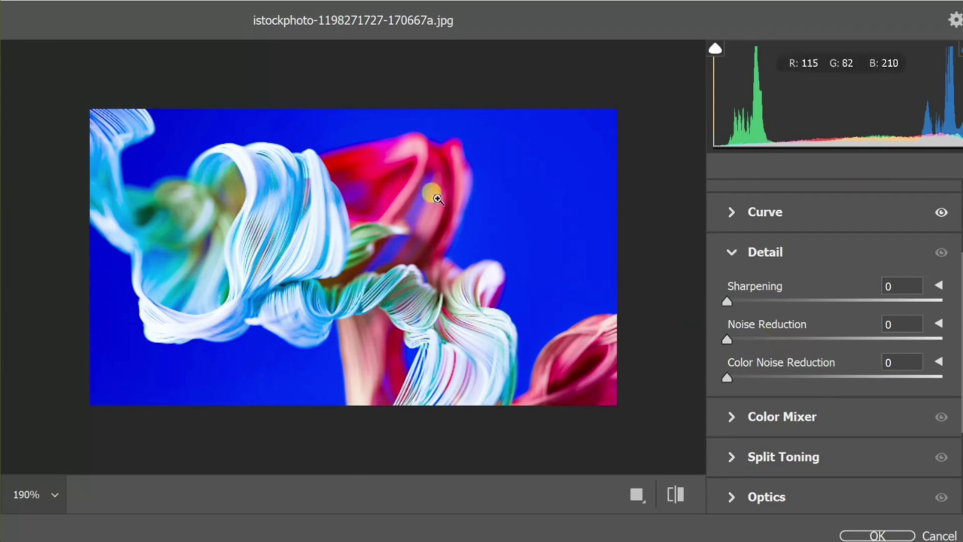
click(728, 301)
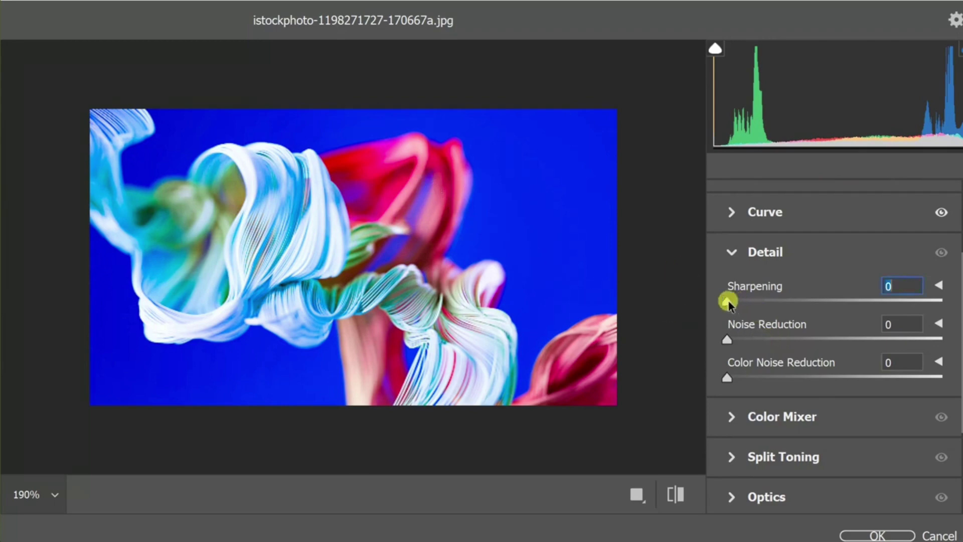
drag(747, 302, 843, 321)
drag(902, 321, 915, 323)
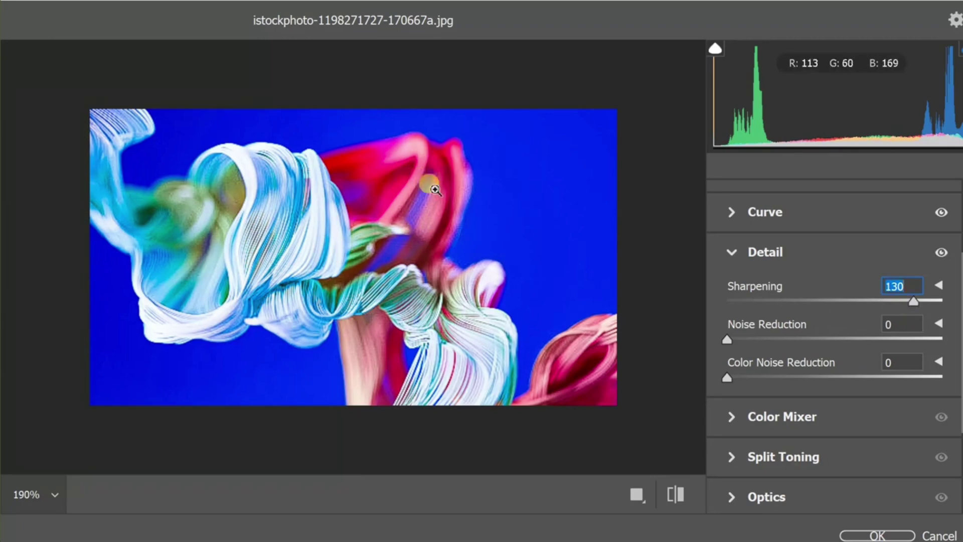
- Try Noise Reduction at 74 on the sharpened image
click(731, 340)
drag(732, 340, 806, 342)
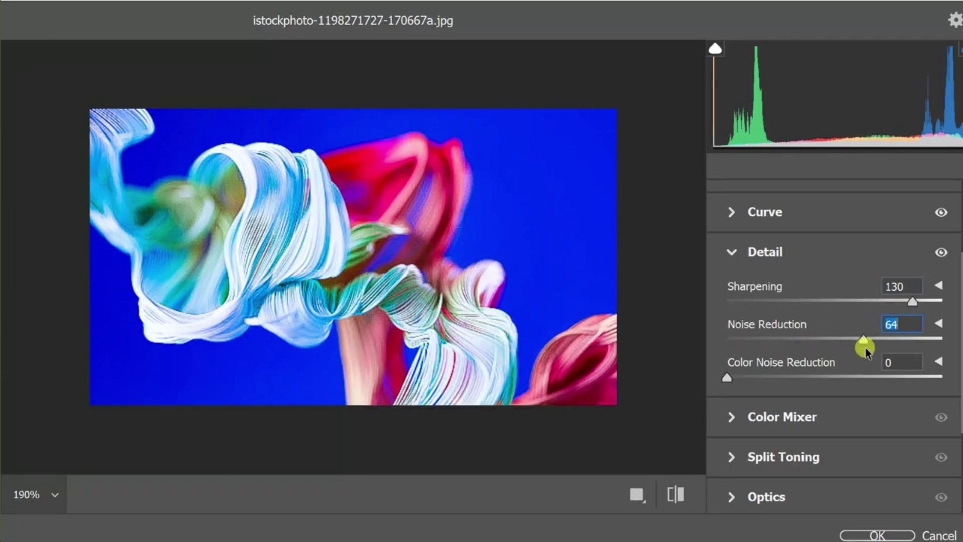
drag(878, 348, 885, 349)
- Reset Sharpening and Noise Reduction to 0 and collapse the Detail adjustments
drag(912, 301, 727, 300)
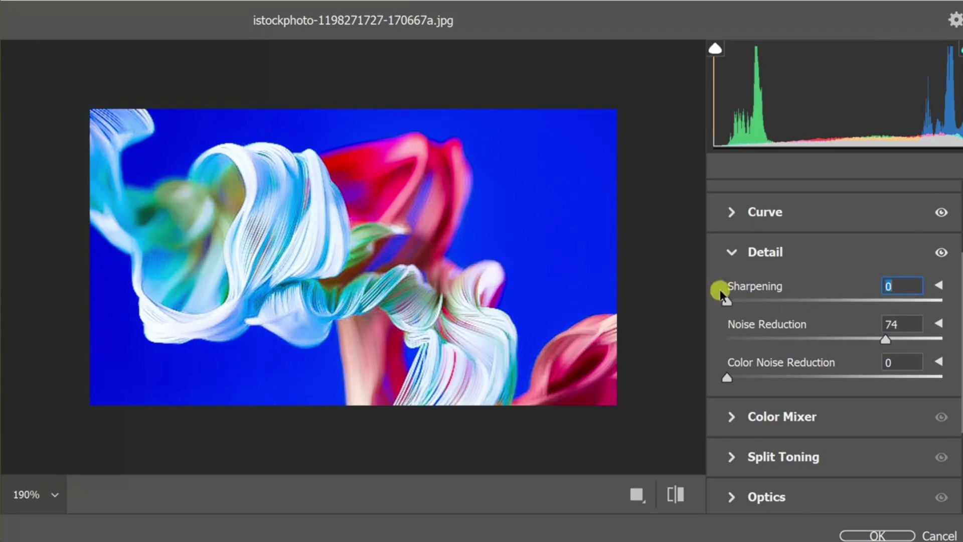
drag(886, 339, 710, 326)
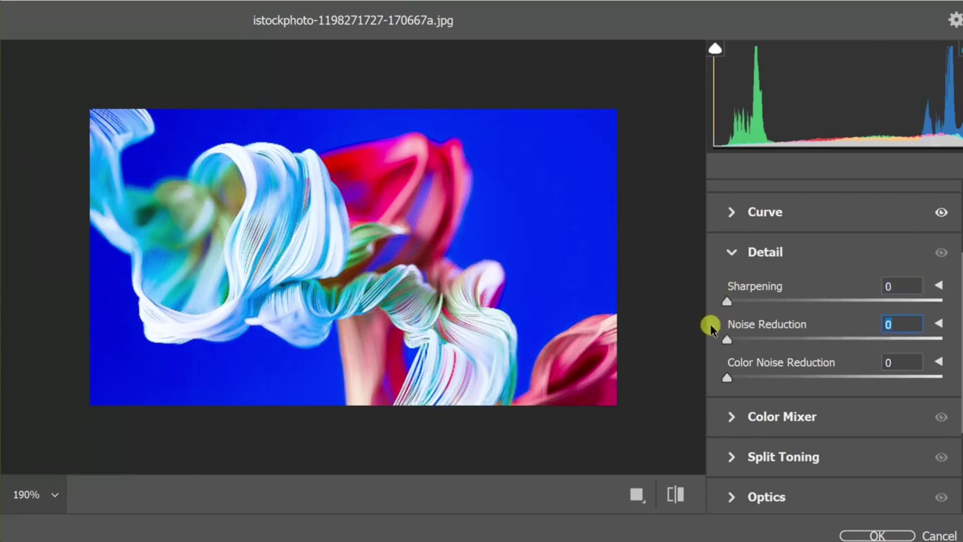
click(729, 255)
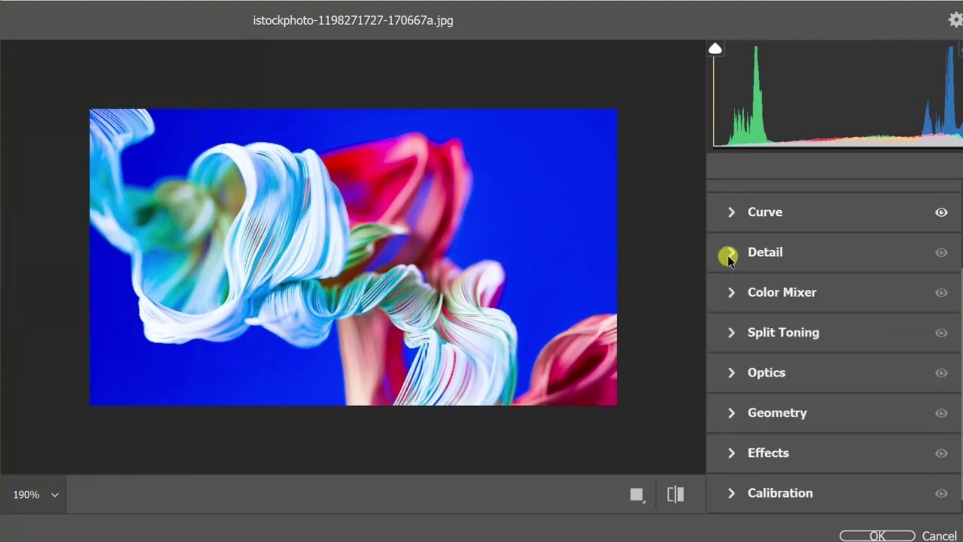
- Set the Color Mixer's hue values to +28 for Magentas and +1 for Purples, and collapse its section
click(734, 290)
scroll(733, 296, down, 2)
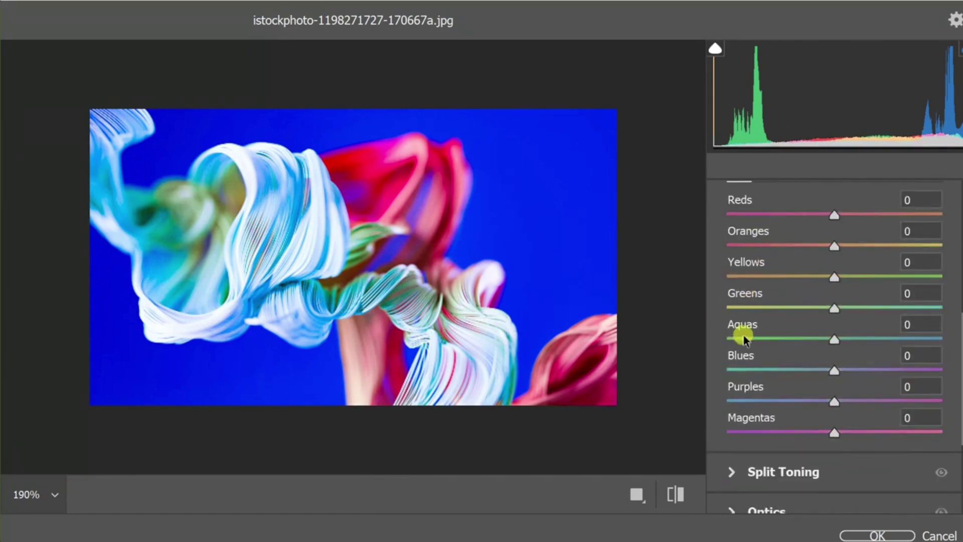
drag(834, 433, 864, 433)
mouse_move(835, 400)
mouse_down()
mouse_move(856, 405)
mouse_move(839, 400)
mouse_up()
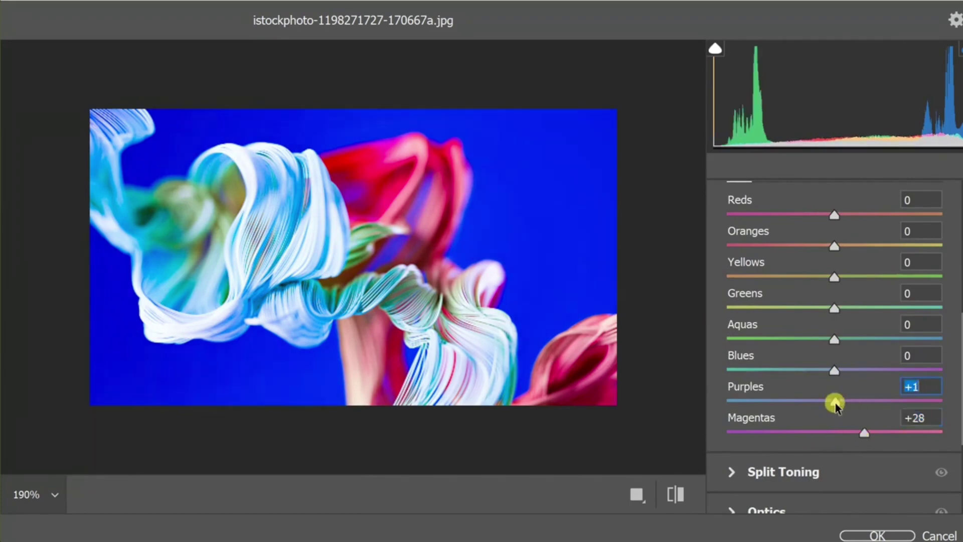
scroll(757, 306, up, 3)
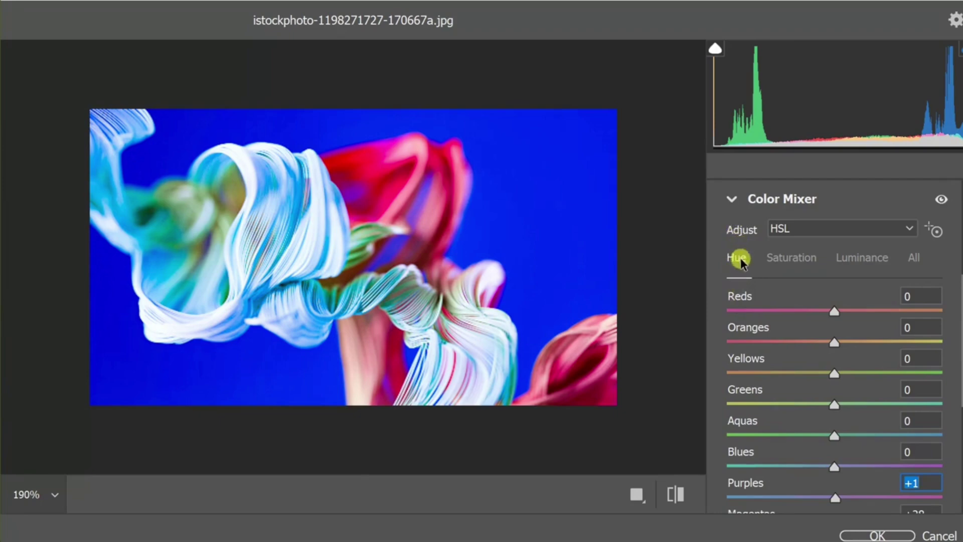
click(733, 200)
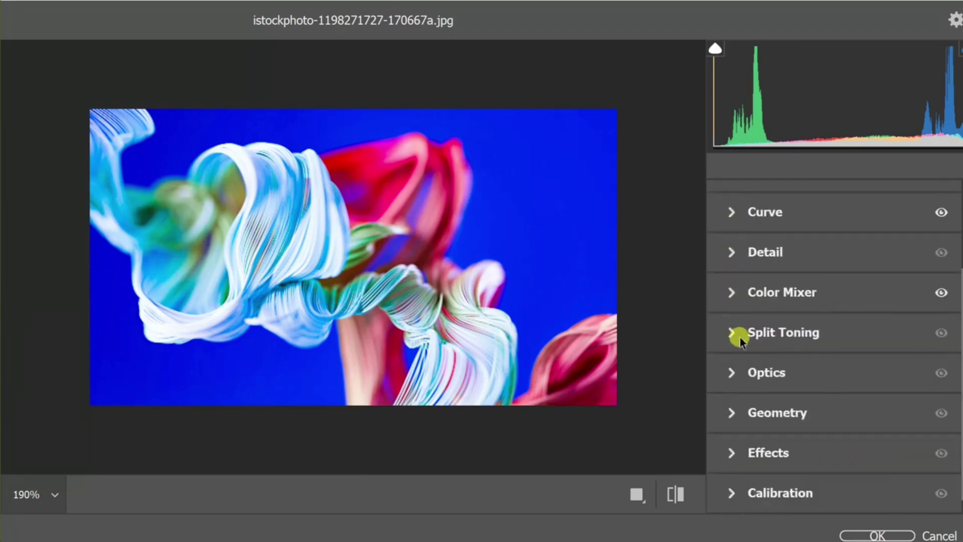
- In the Effects adjustments, darken the image edges with Vignetting at -38 and add Grain at 6
click(728, 452)
mouse_move(732, 417)
mouse_down()
mouse_move(781, 415)
mouse_move(718, 415)
mouse_up()
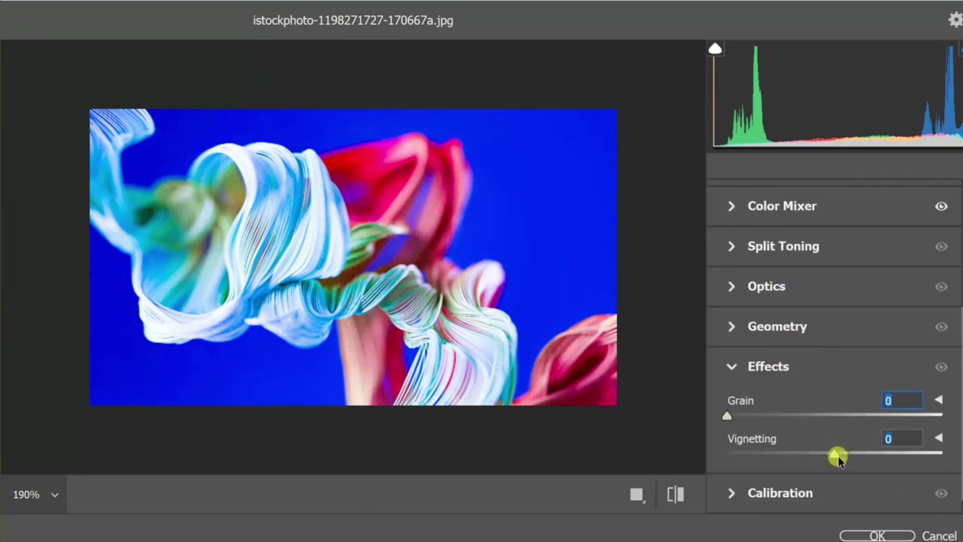
drag(837, 454, 882, 453)
mouse_move(812, 451)
mouse_down()
mouse_move(800, 452)
mouse_move(831, 454)
mouse_move(791, 454)
mouse_move(798, 457)
mouse_up()
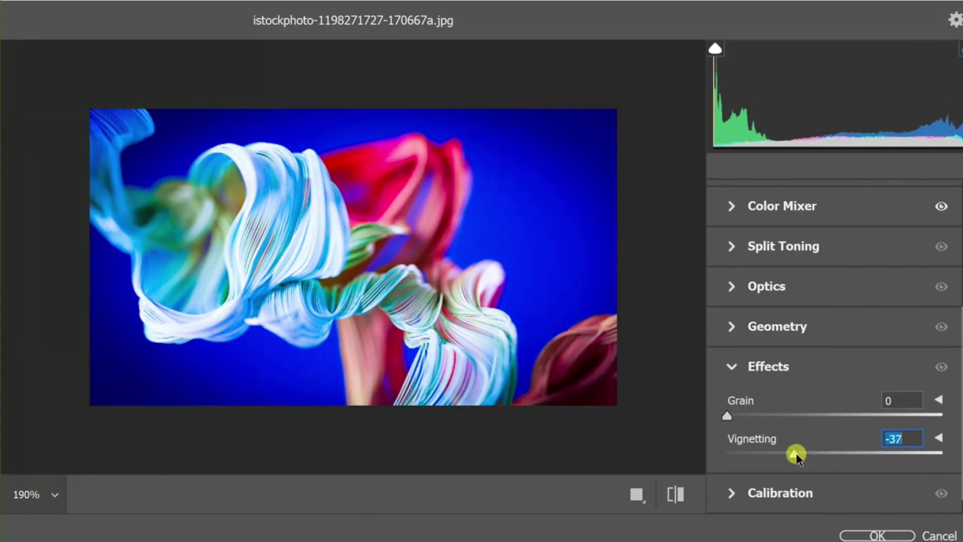
mouse_move(747, 419)
mouse_down()
mouse_move(892, 424)
mouse_move(743, 423)
mouse_up()
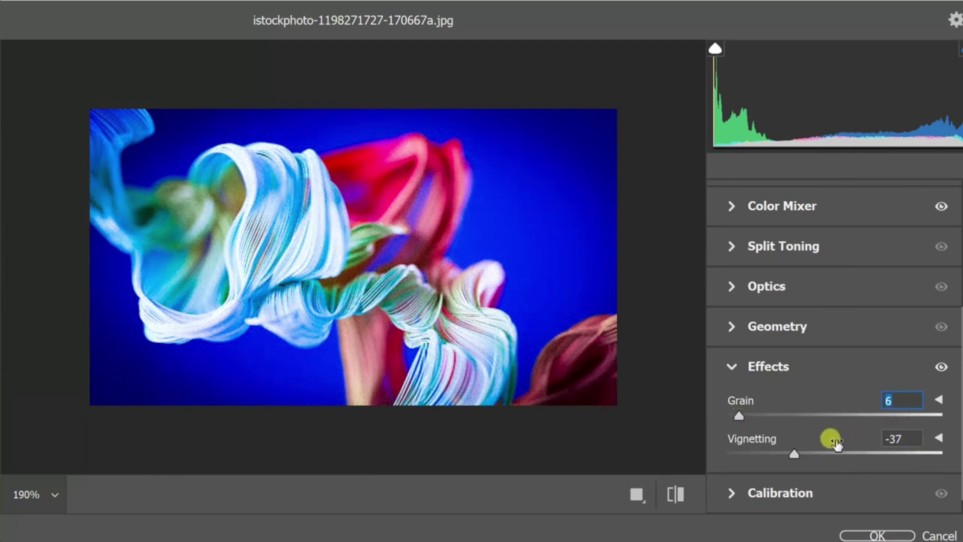
drag(795, 454, 790, 457)
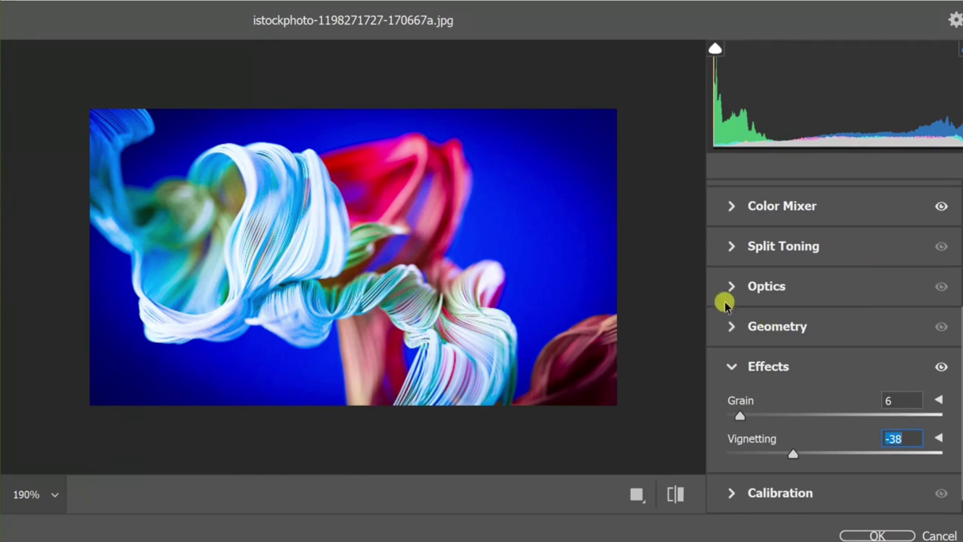
click(733, 284)
click(733, 284)
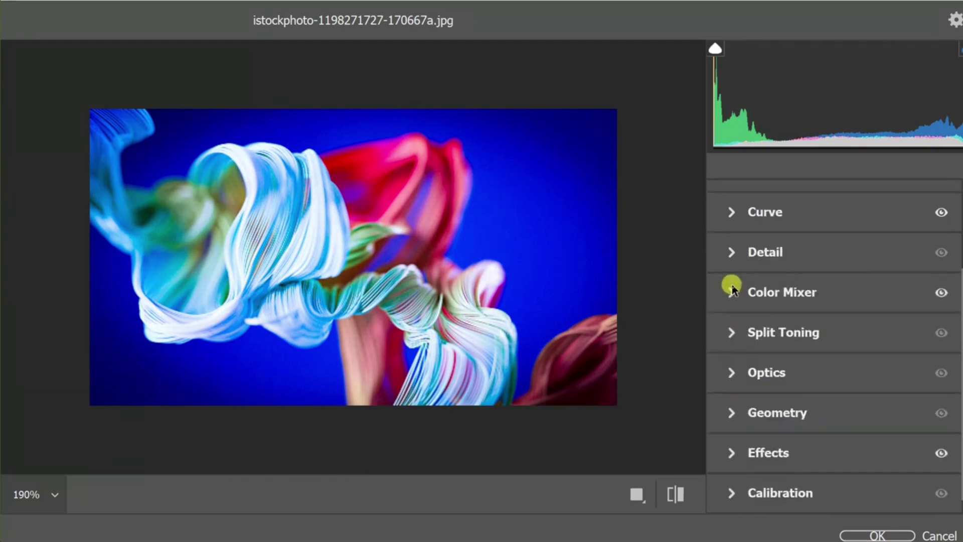
click(732, 374)
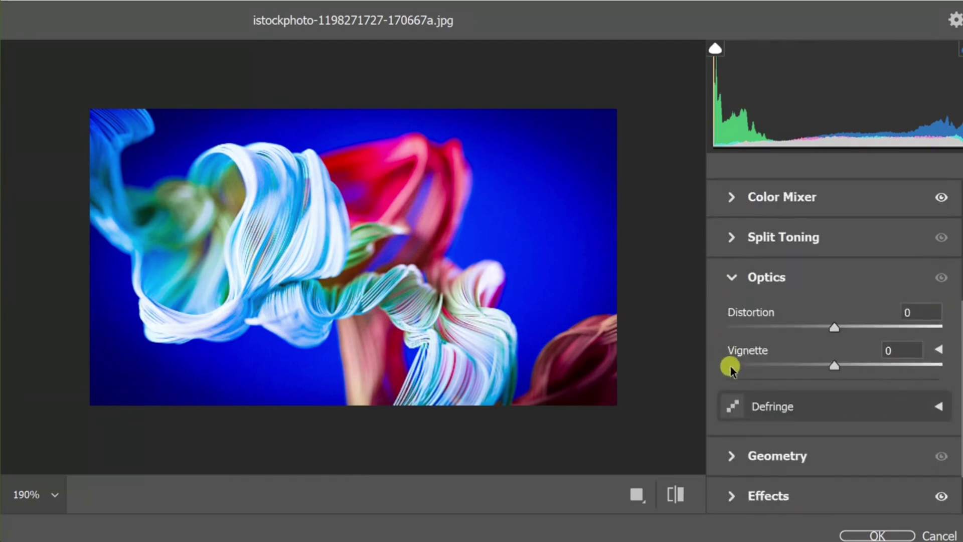
click(733, 277)
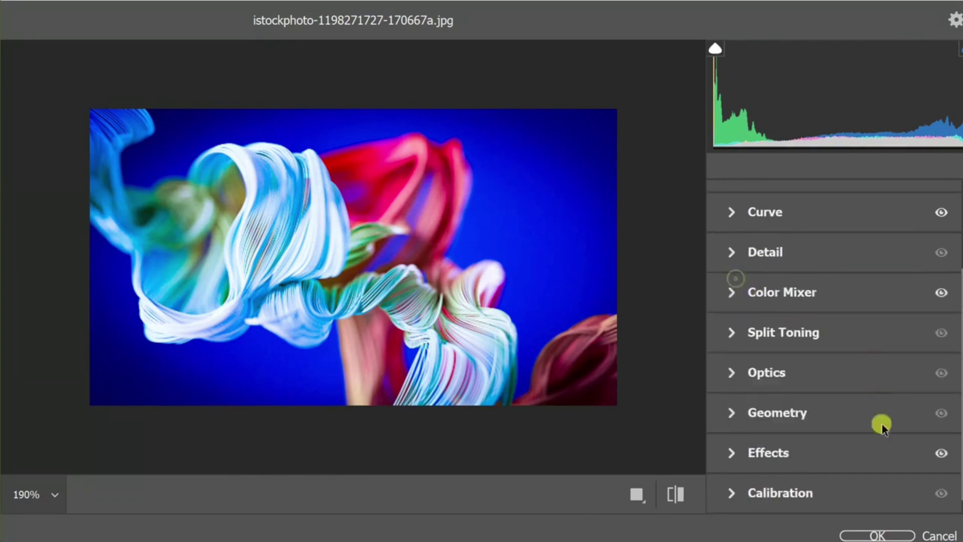
- Apply the Camera Raw adjustments and compare the edited layer copy with the original by switching the copy's visibility off and on
click(877, 535)
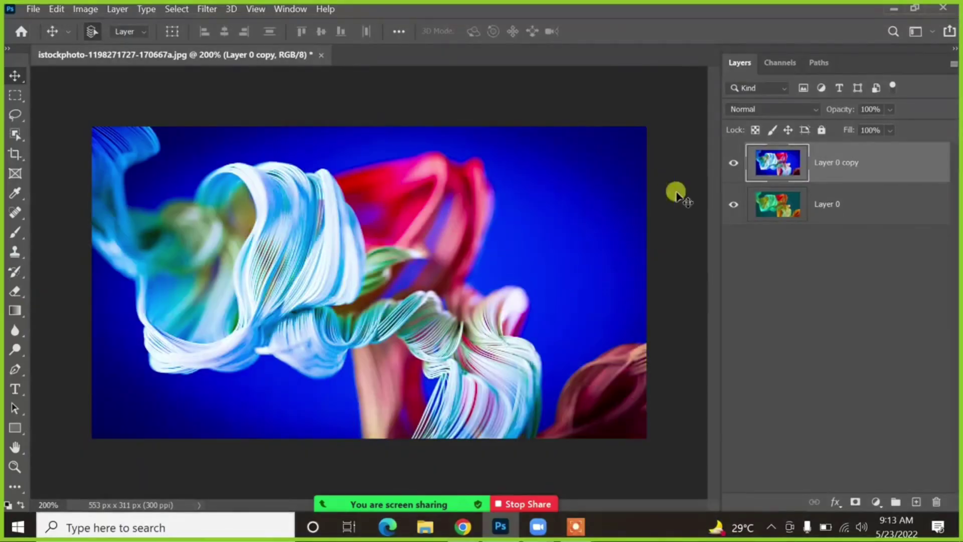
click(733, 163)
click(733, 163)
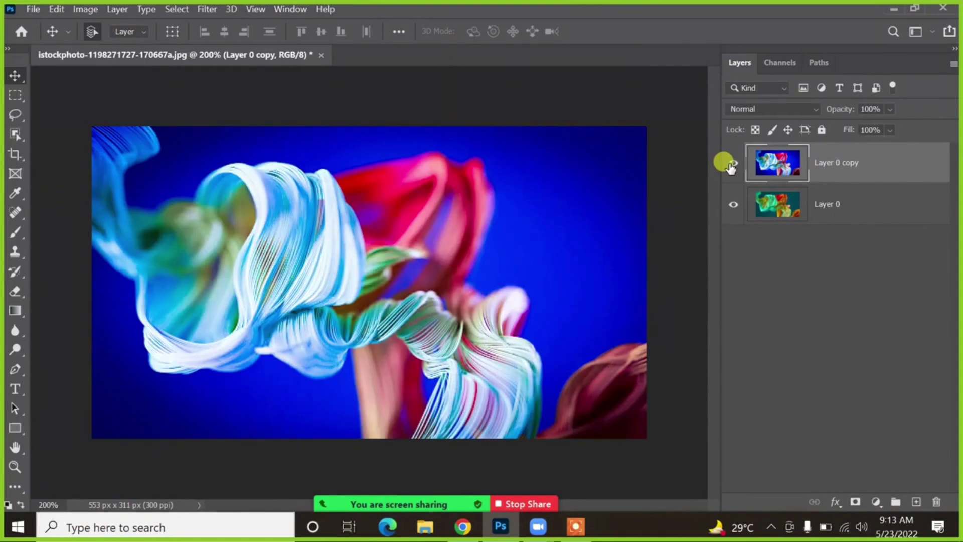
click(731, 168)
click(730, 168)
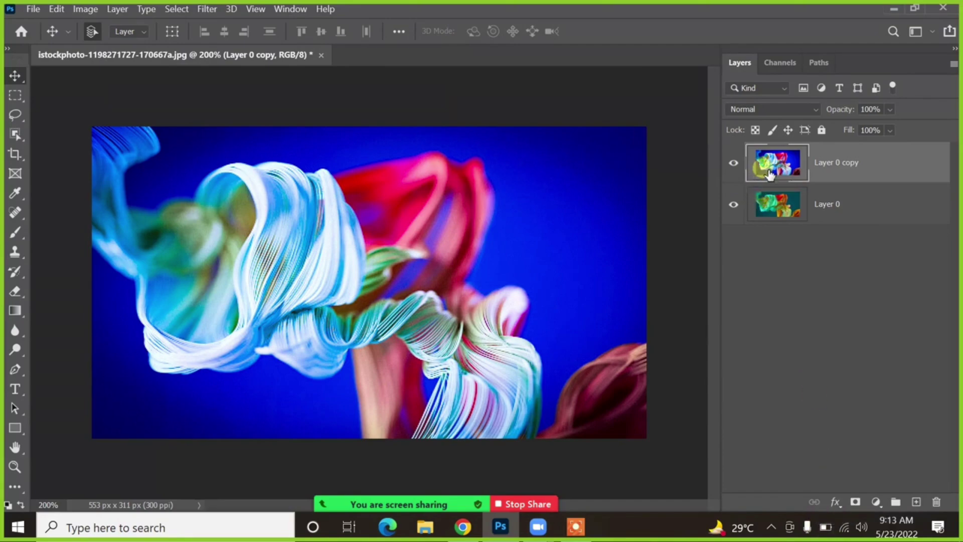
click(734, 163)
click(734, 163)
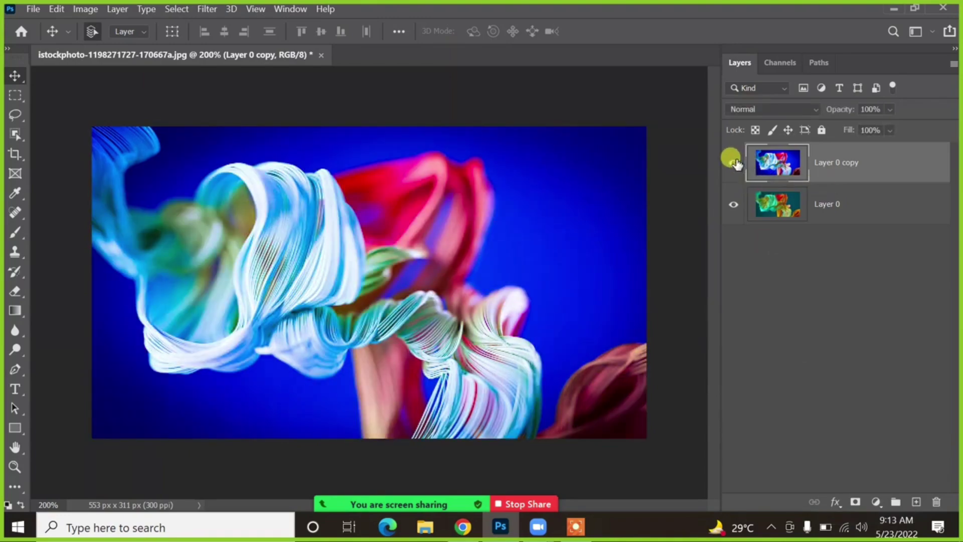
click(735, 163)
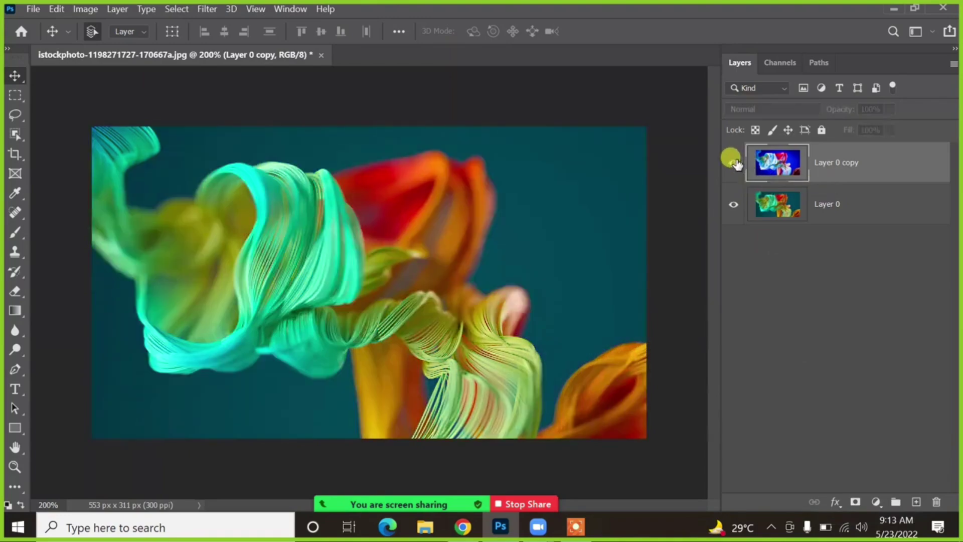
click(735, 162)
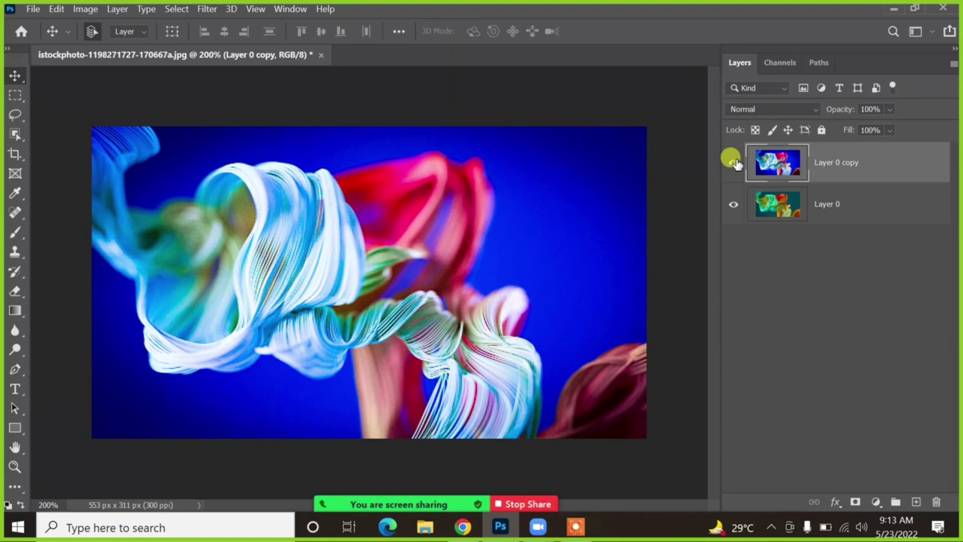
click(755, 201)
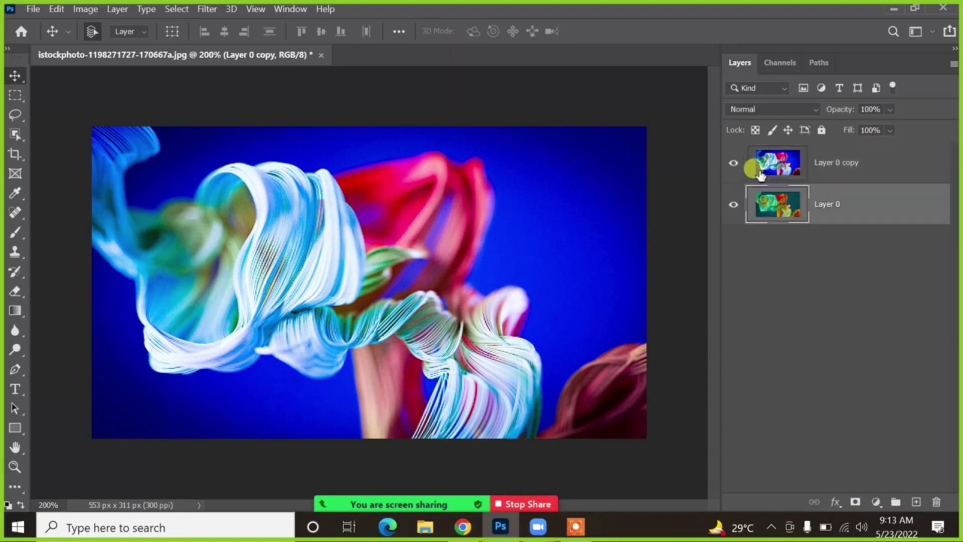
click(752, 165)
click(732, 166)
click(731, 166)
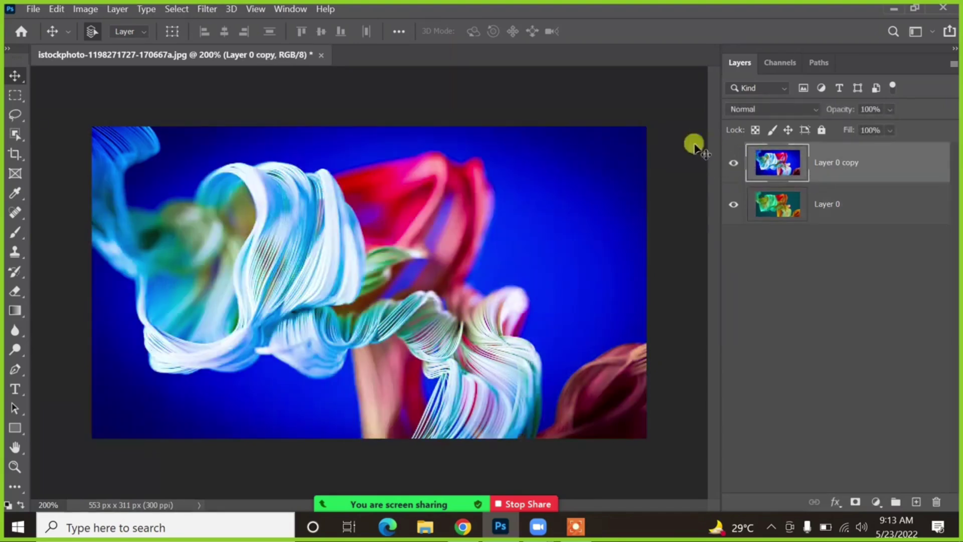
- Delete the edited layer copy so that only the original wallpaper layer remains
click(208, 10)
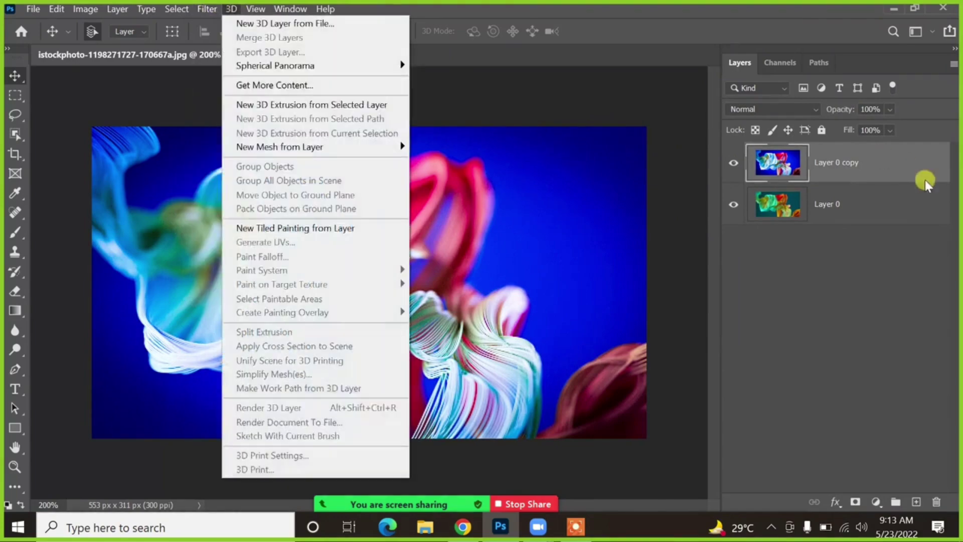
click(889, 149)
key(Delete)
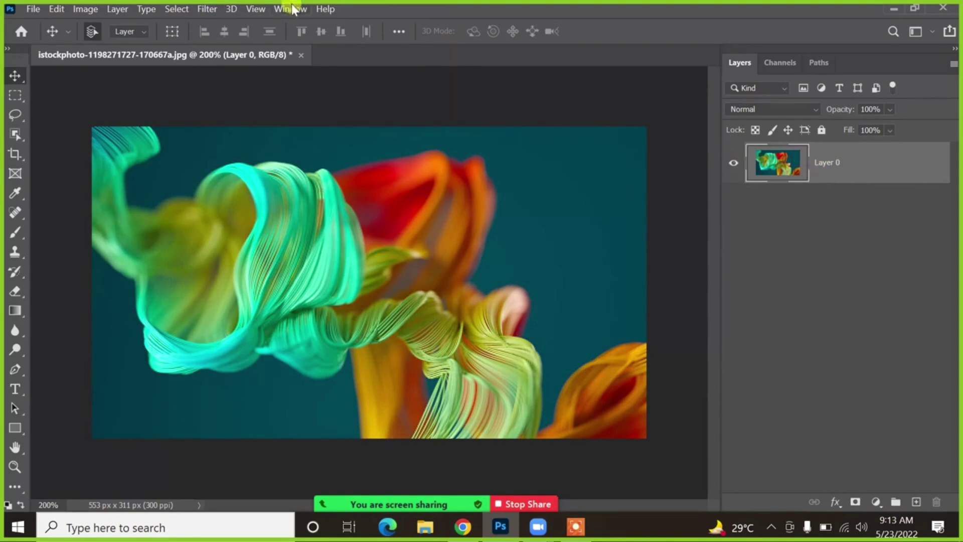
click(217, 10)
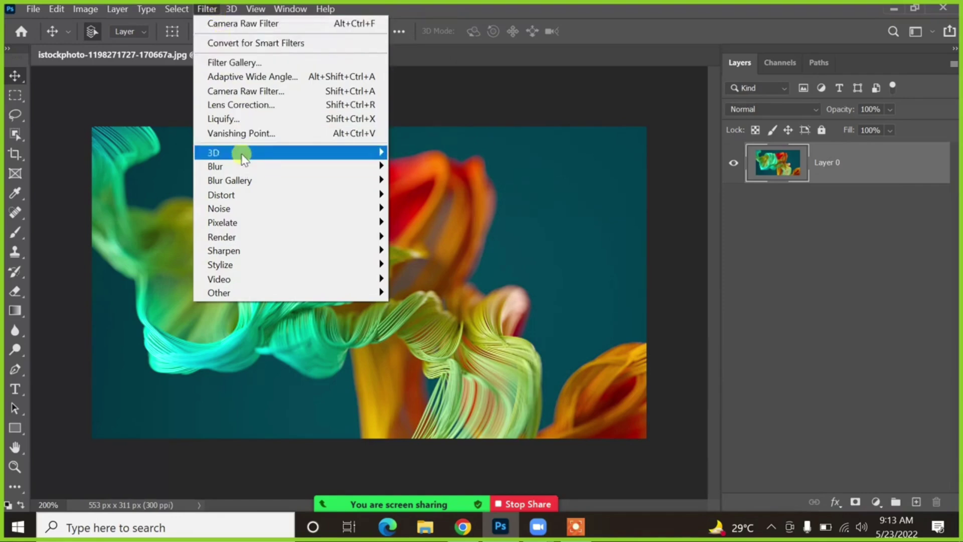
mouse_move(245, 159)
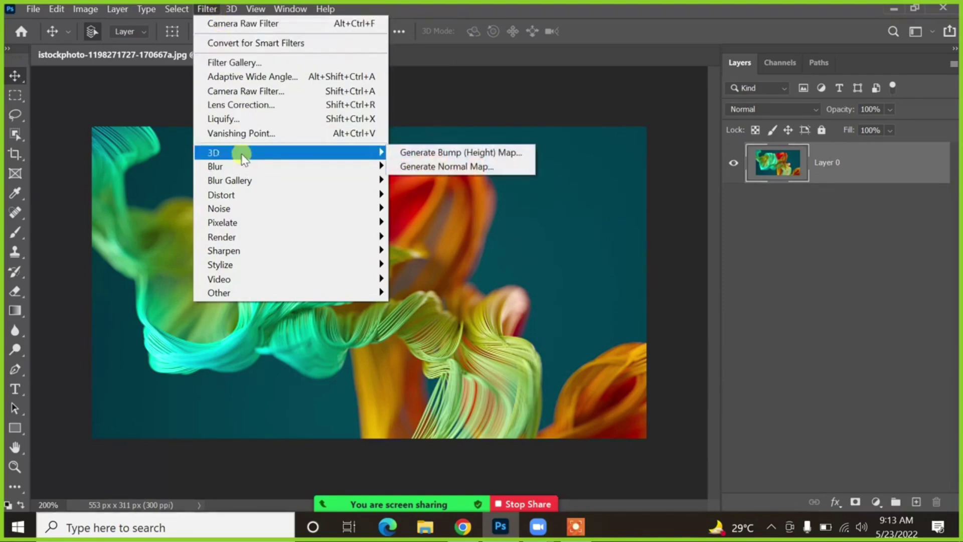
click(211, 9)
click(231, 9)
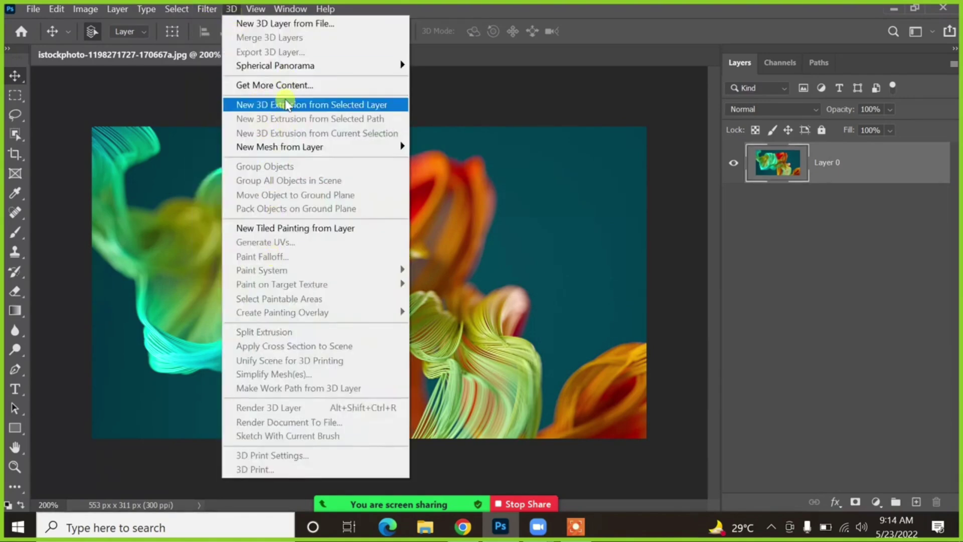
mouse_move(201, 6)
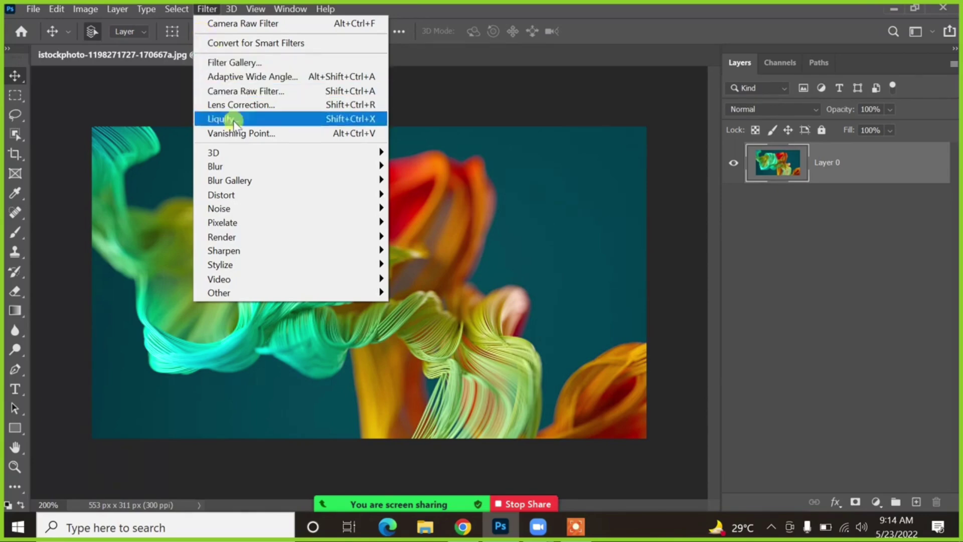
mouse_move(231, 167)
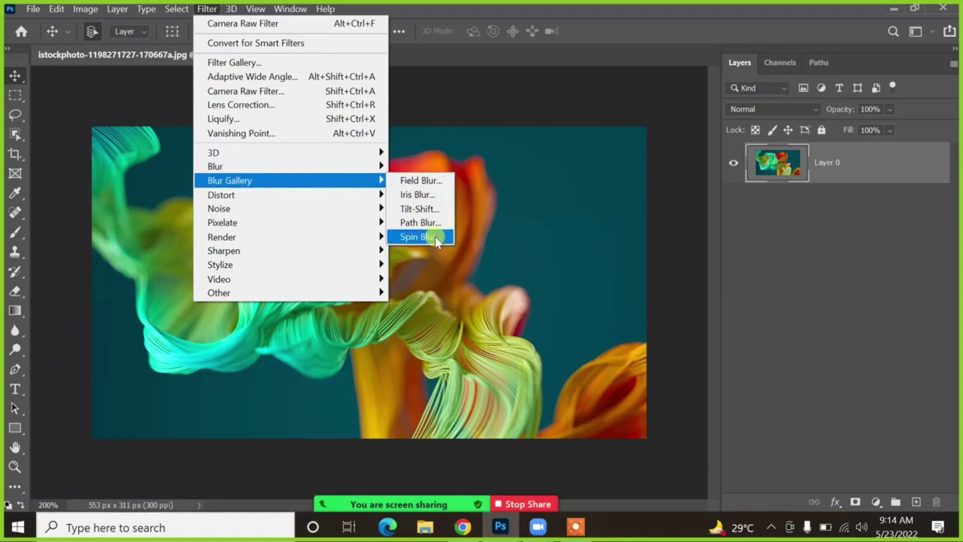
- Try Box Blur on the wallpaper layer with radii of 1009 and 53 pixels, and undo the applied blur
mouse_move(236, 169)
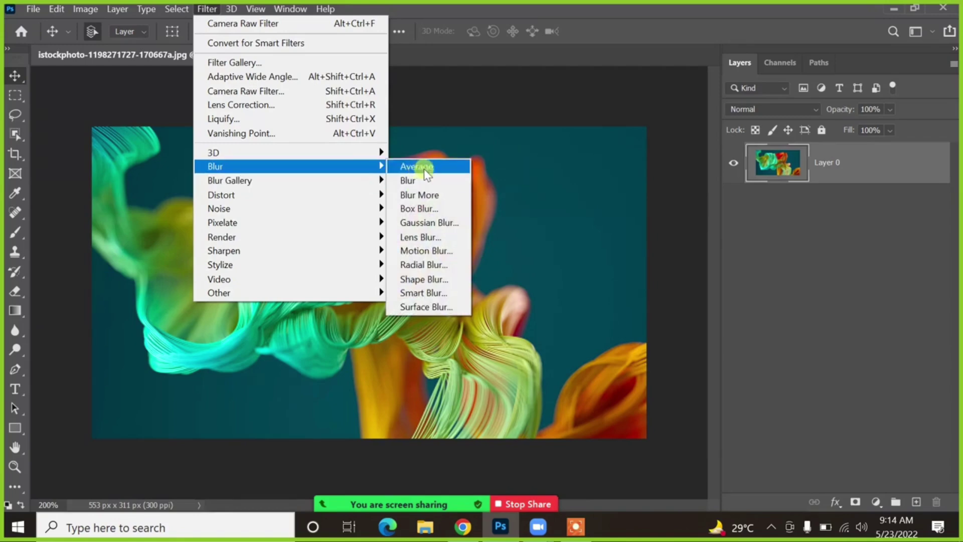
click(411, 209)
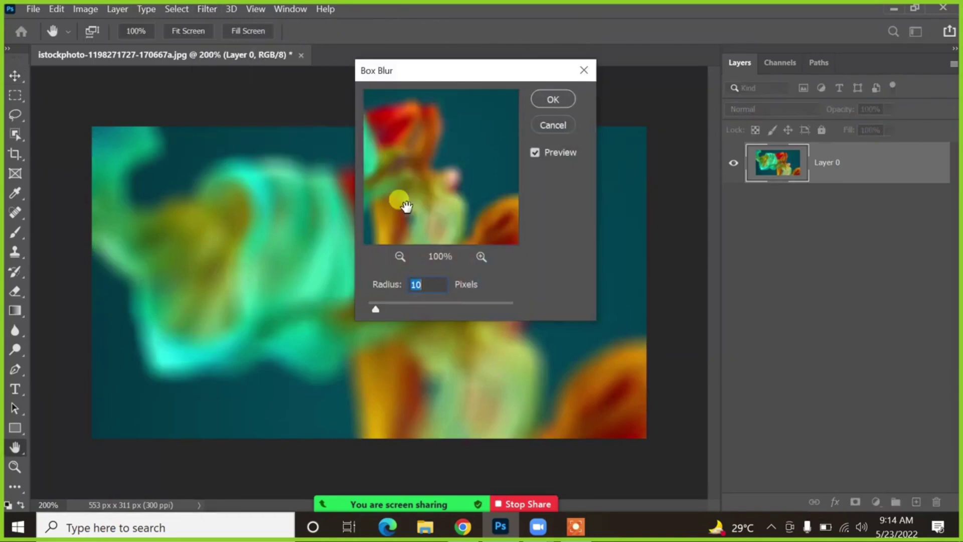
drag(450, 69, 598, 87)
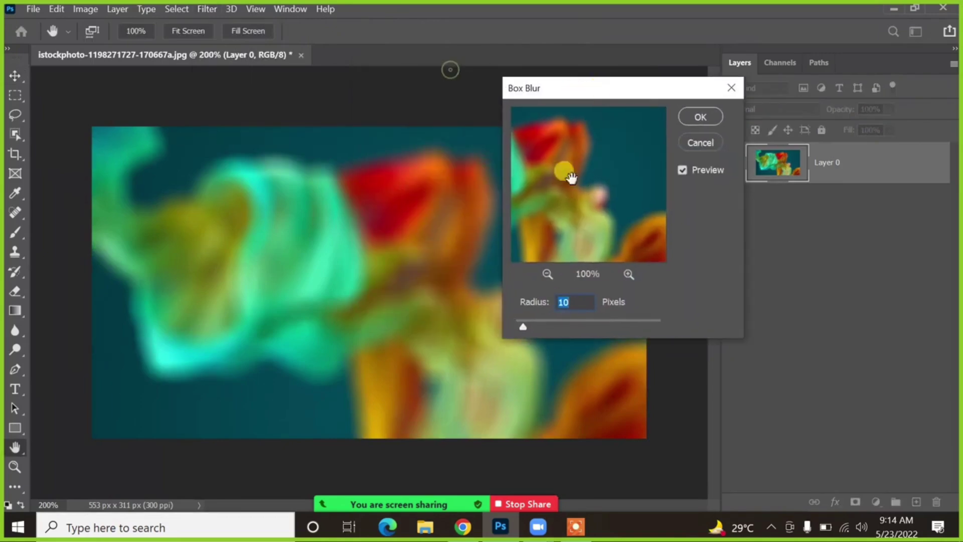
drag(515, 326, 635, 323)
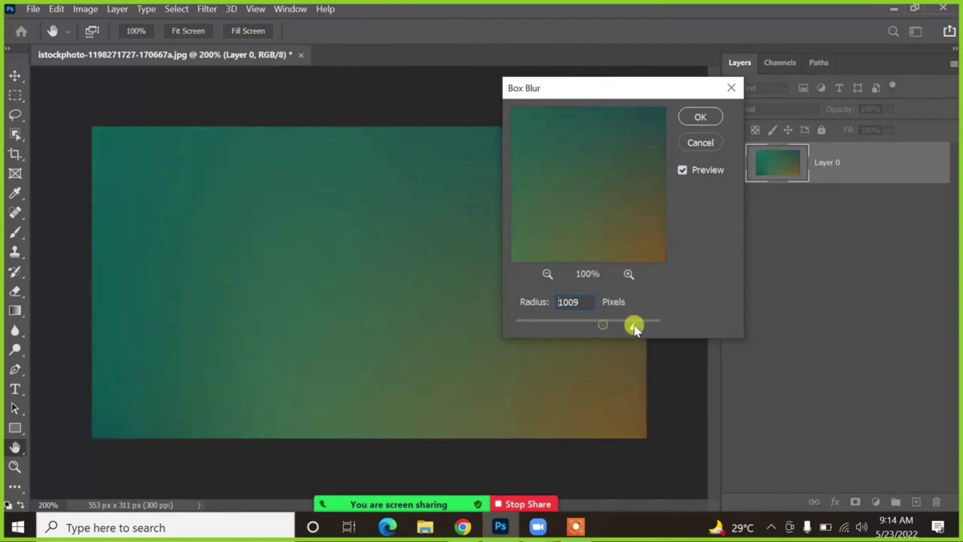
drag(597, 94, 714, 97)
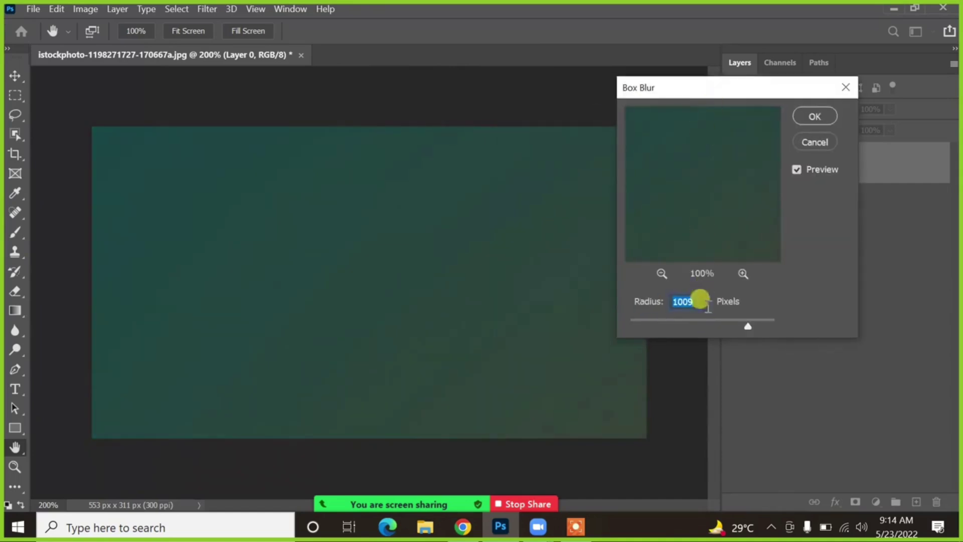
drag(701, 321, 671, 322)
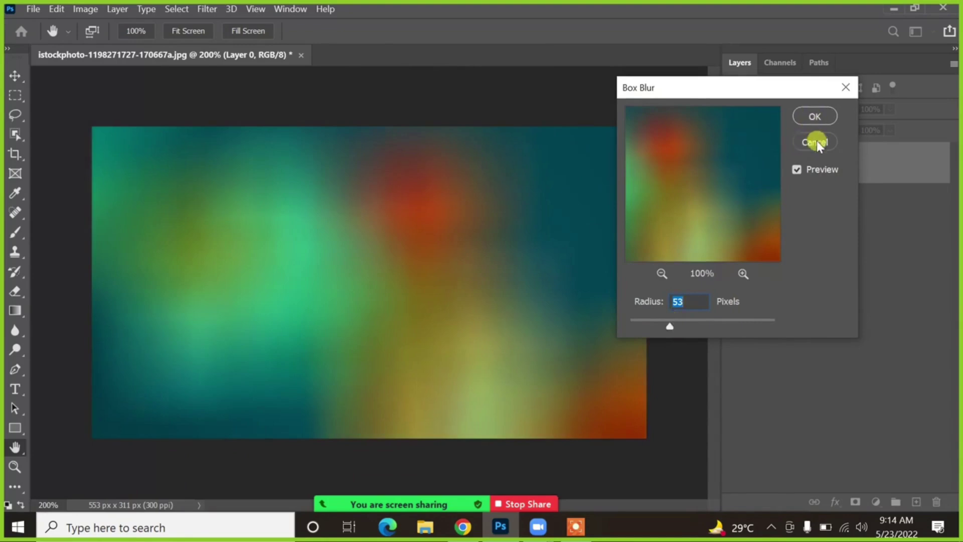
click(817, 114)
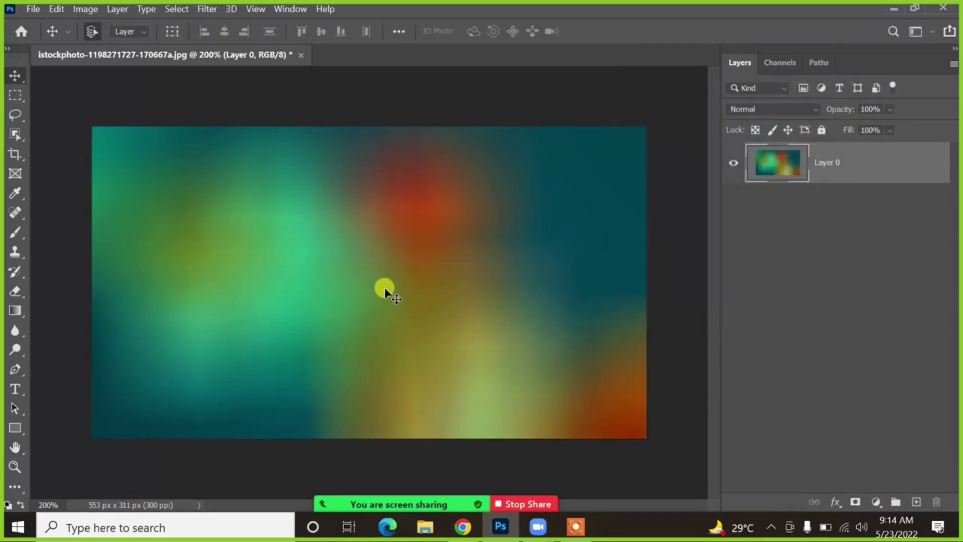
key(ctrl+z)
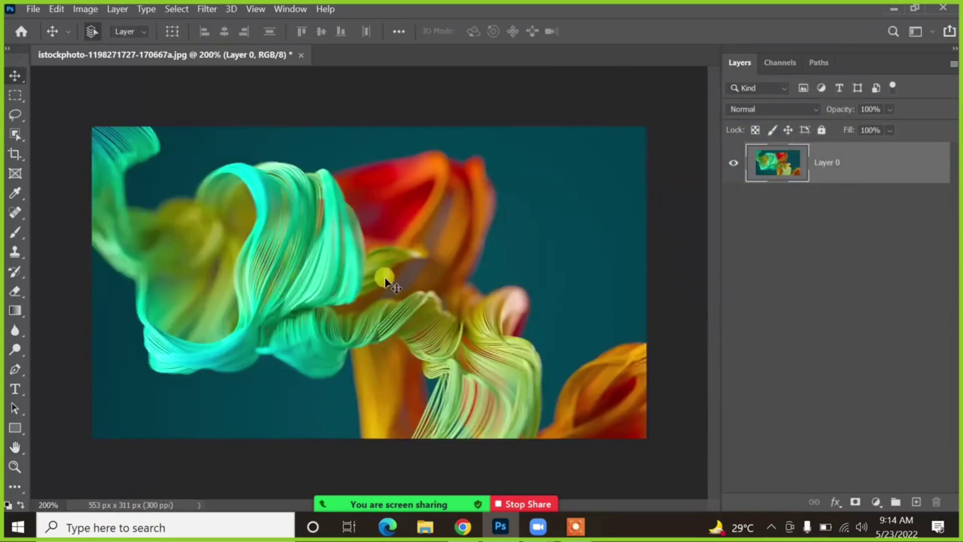
click(207, 10)
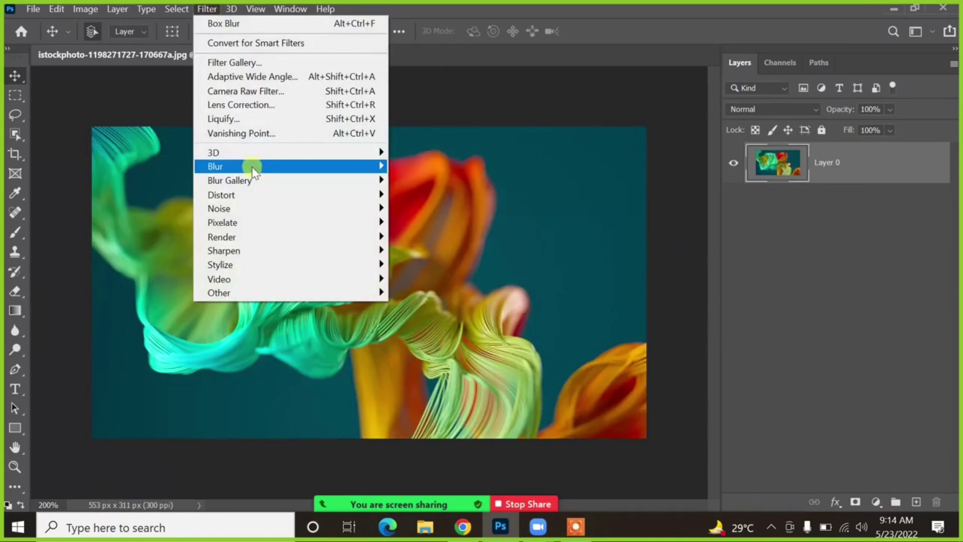
mouse_move(337, 166)
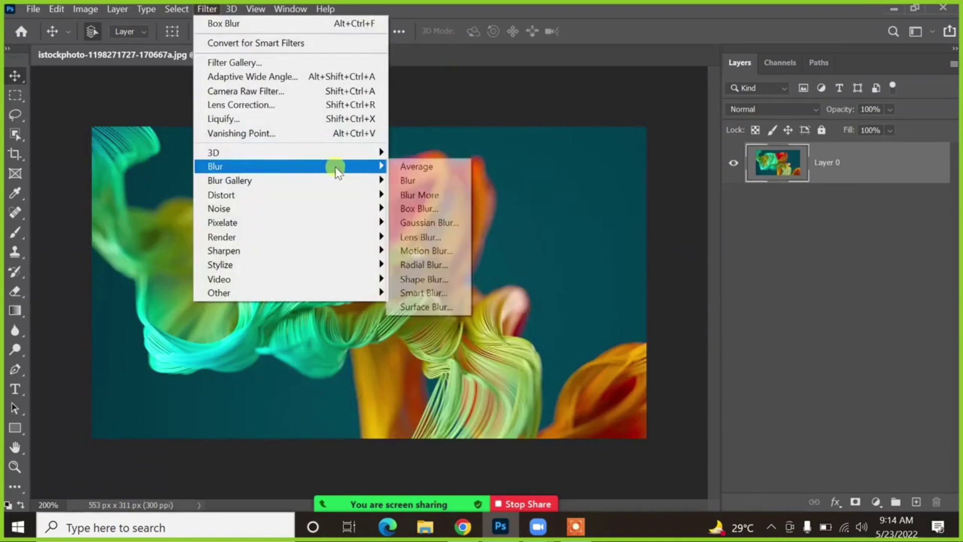
click(421, 223)
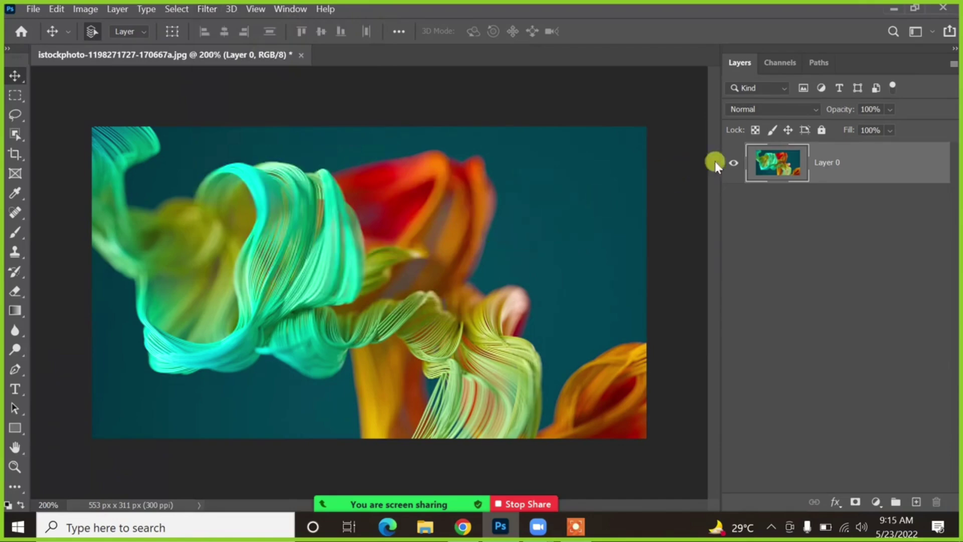
click(734, 165)
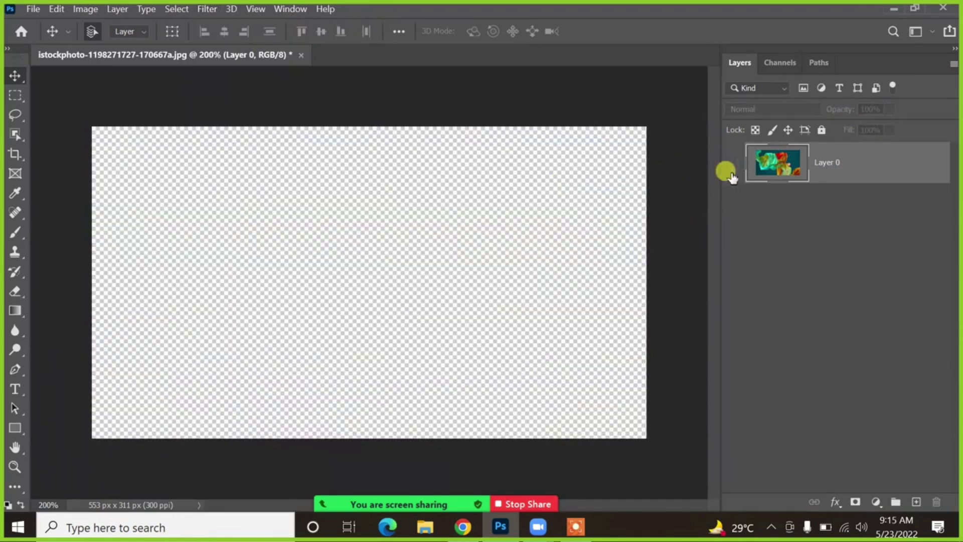
click(730, 165)
- Add a light pink Solid Color fill layer above the wallpaper layer
click(917, 502)
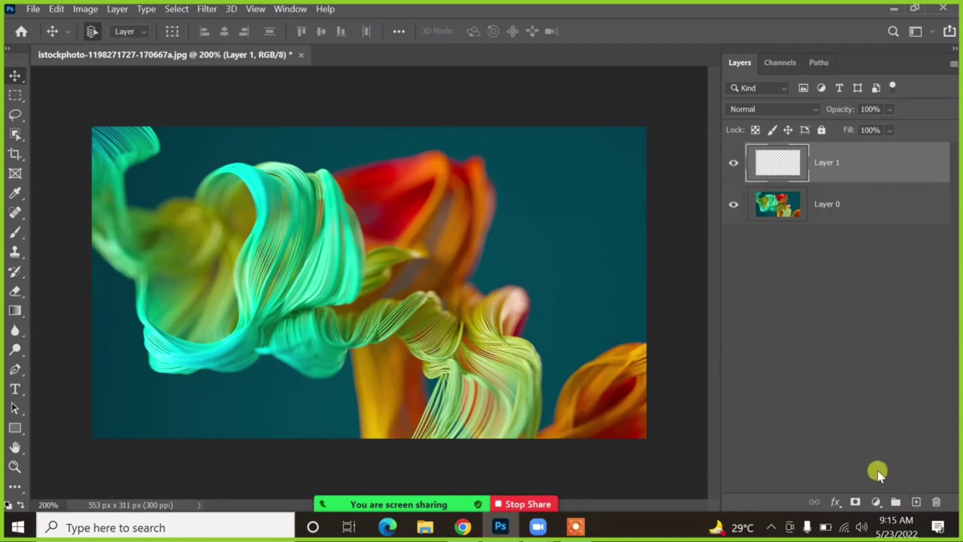
click(876, 501)
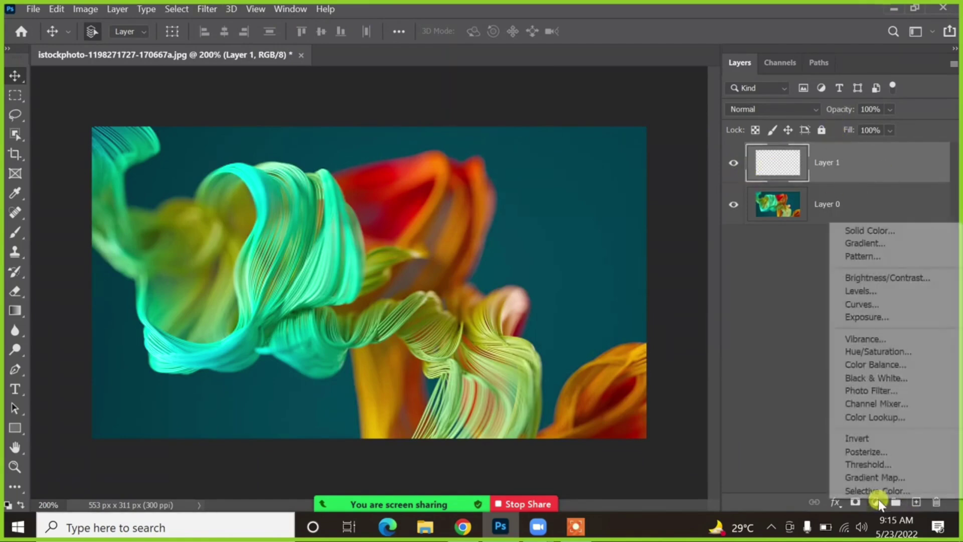
click(897, 230)
mouse_move(446, 118)
mouse_down()
mouse_move(474, 89)
mouse_move(413, 105)
mouse_move(295, 88)
mouse_move(336, 82)
mouse_move(344, 93)
mouse_up()
click(614, 77)
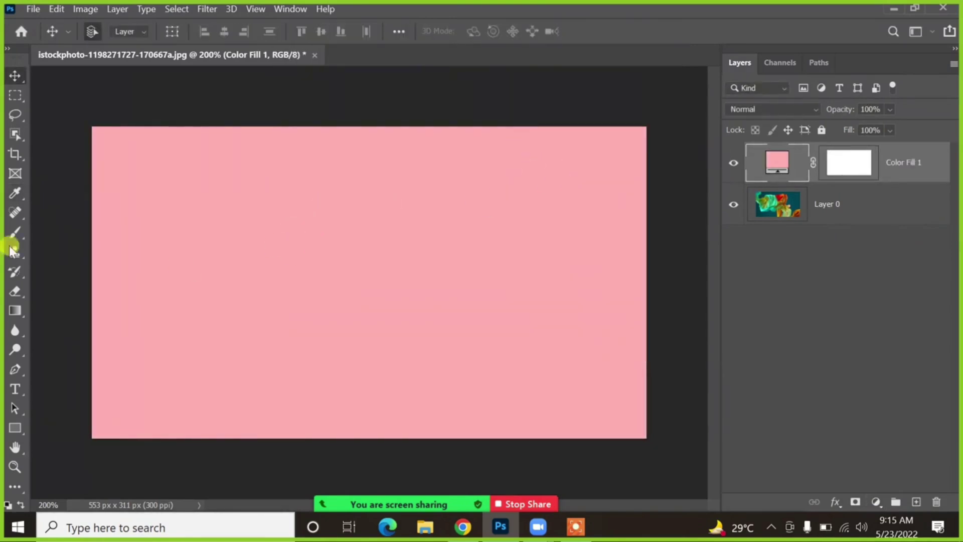
- Add a new empty layer above the pink fill layer and enlarge the brush to 50 px
click(916, 501)
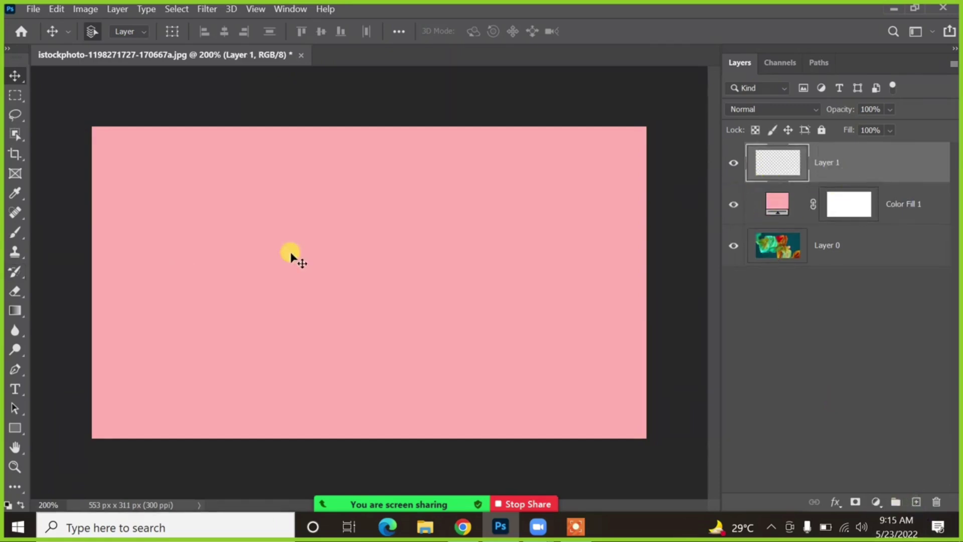
key(b)
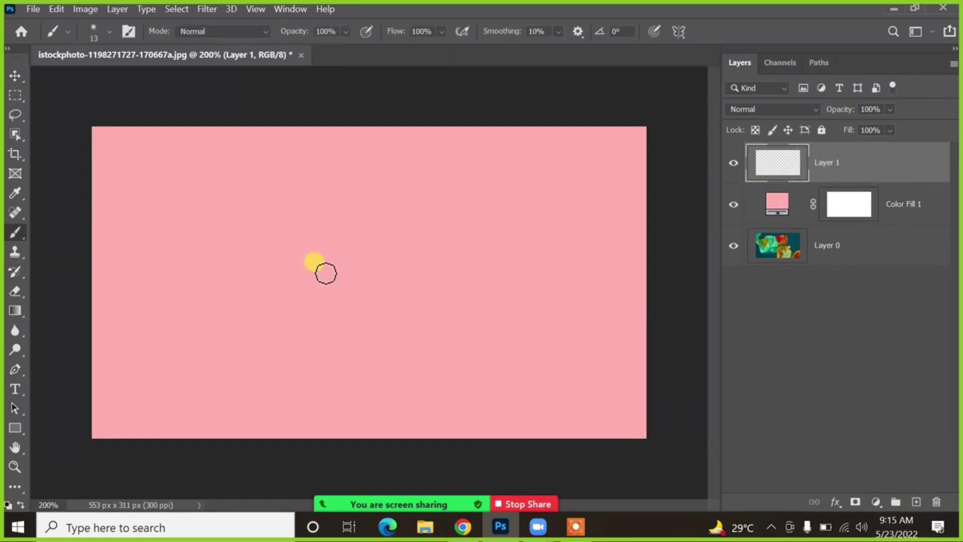
key(bracketright)
key(bracketright)
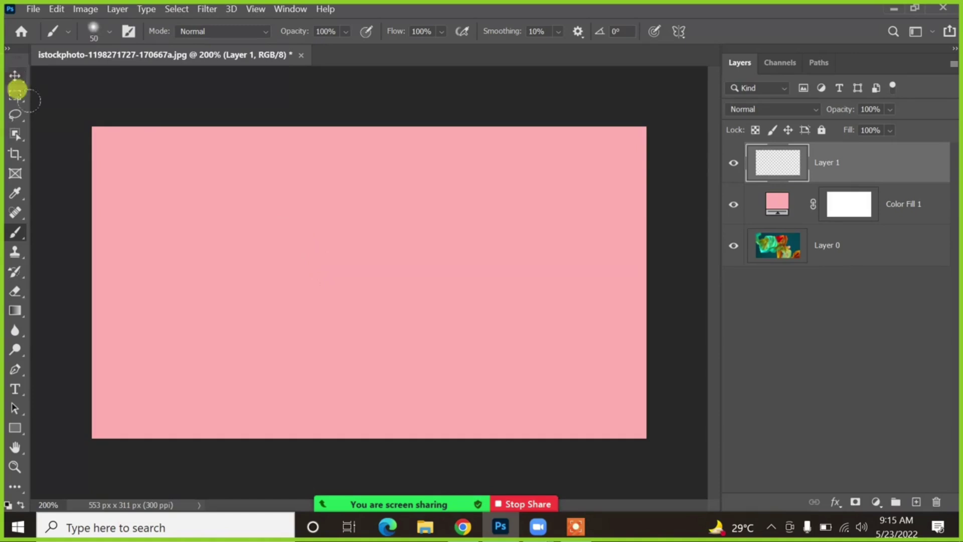
- Draw a black circle about 151 px across with the Ellipse tool and move it sideways toward the canvas centre
click(15, 428)
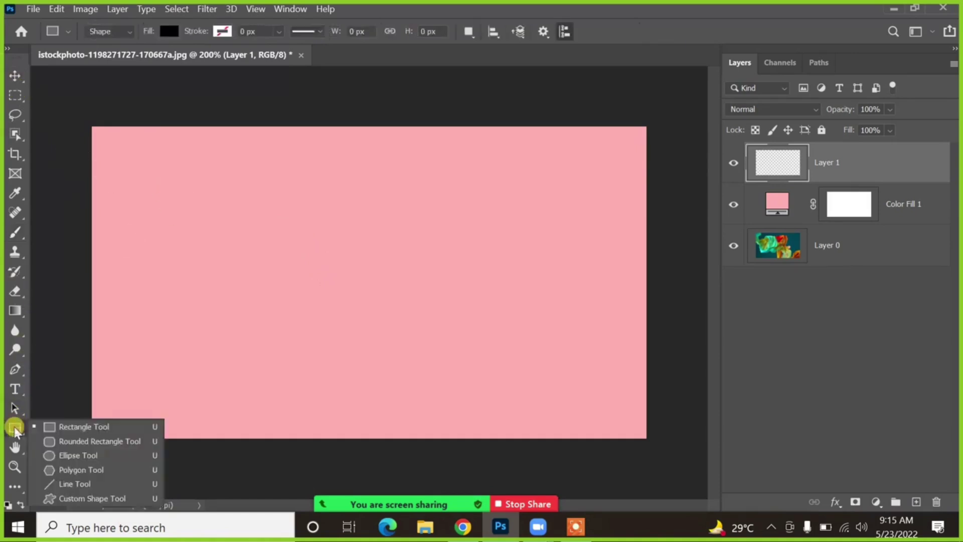
click(60, 456)
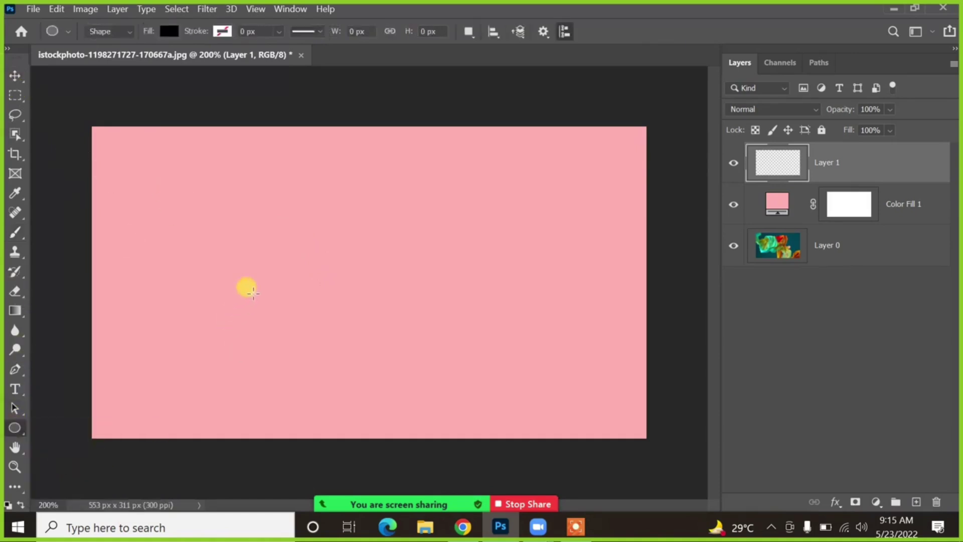
drag(253, 202, 407, 353)
click(14, 75)
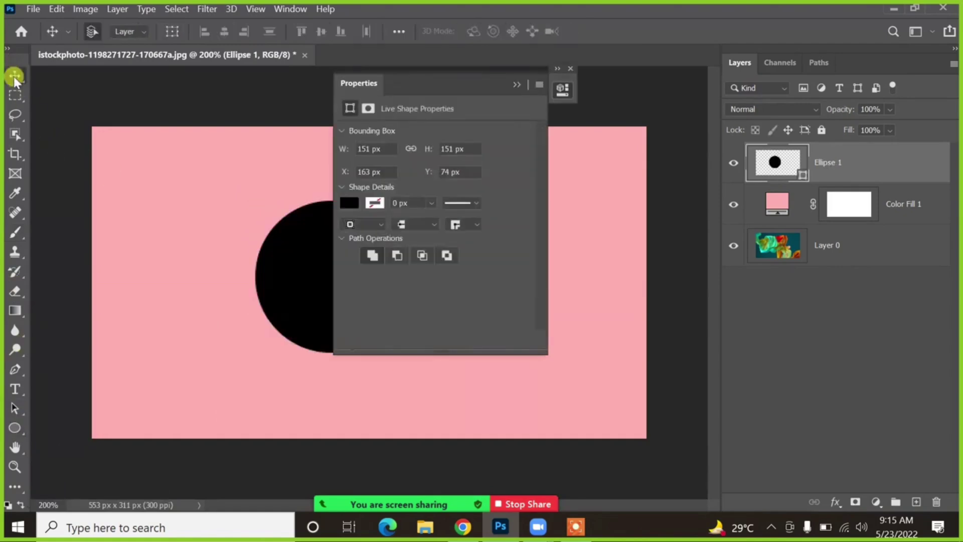
click(571, 68)
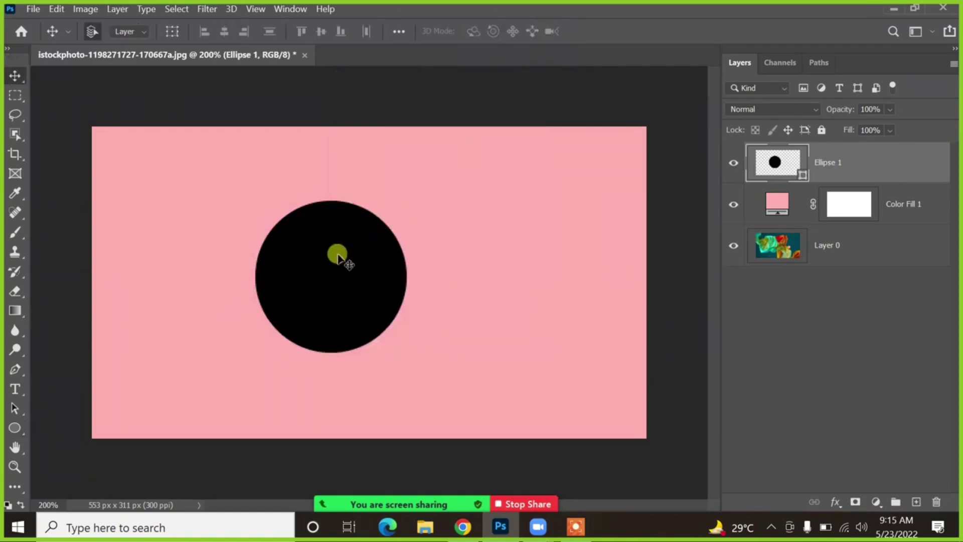
drag(337, 254, 377, 256)
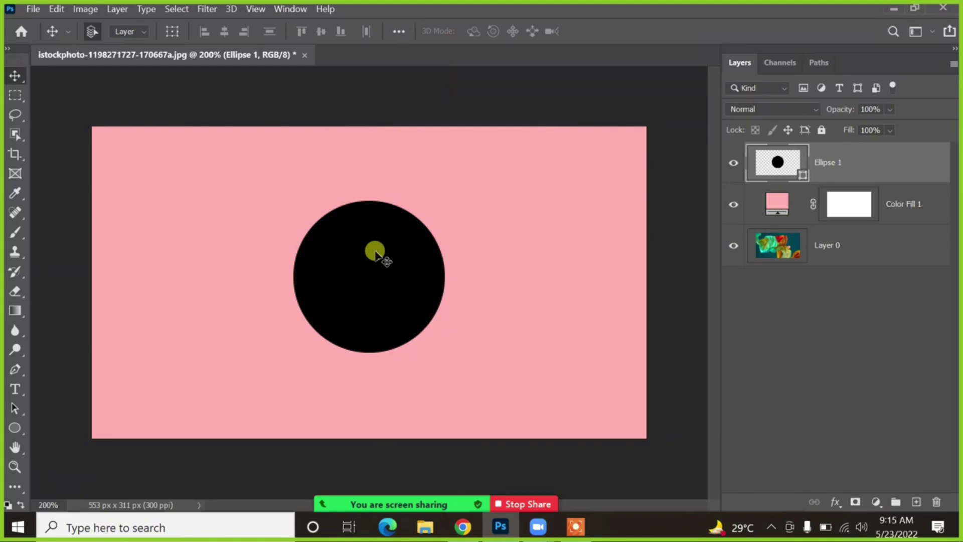
mouse_move(376, 250)
mouse_down()
mouse_move(388, 243)
mouse_move(383, 250)
mouse_up()
- Convert the black circle to a smart object and apply a Gaussian Blur with a radius of 31.8 pixels
click(207, 9)
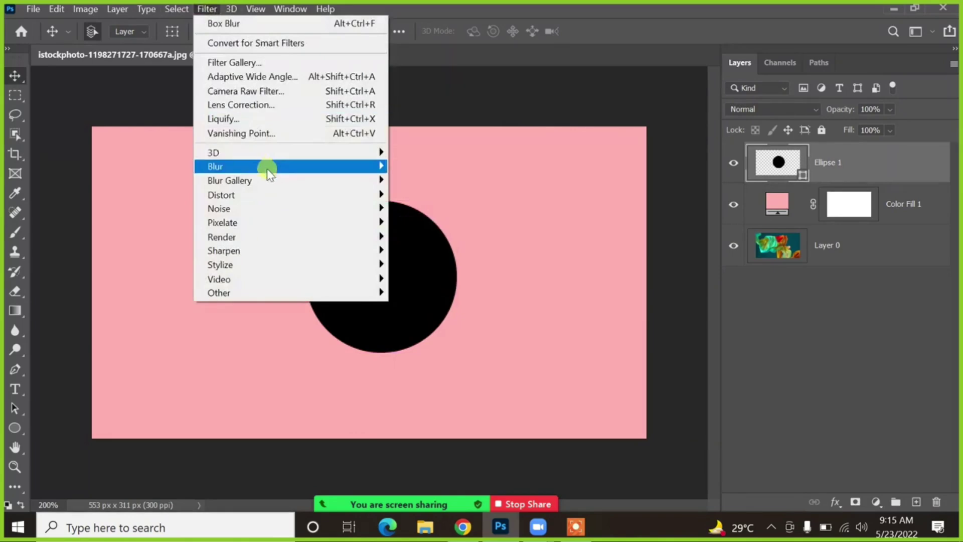
mouse_move(278, 183)
mouse_move(381, 166)
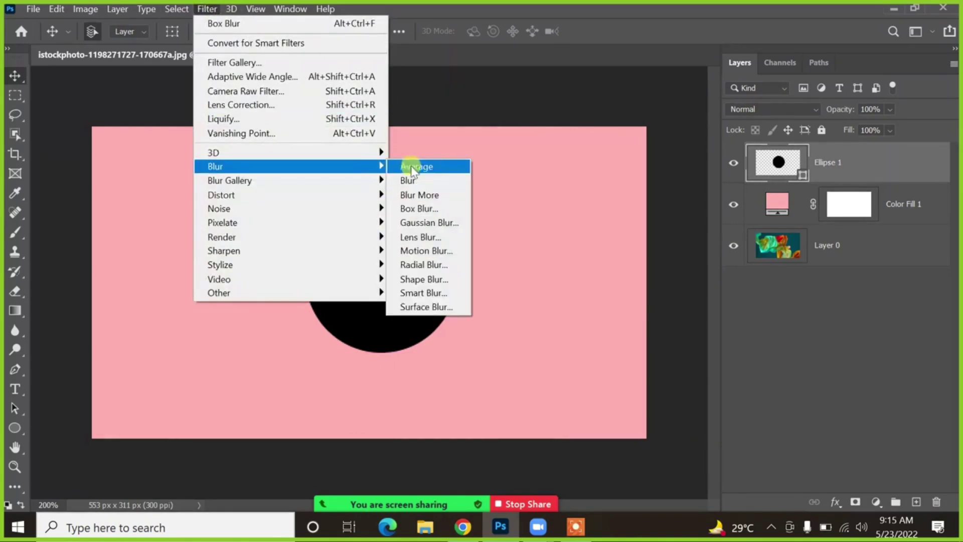
click(435, 224)
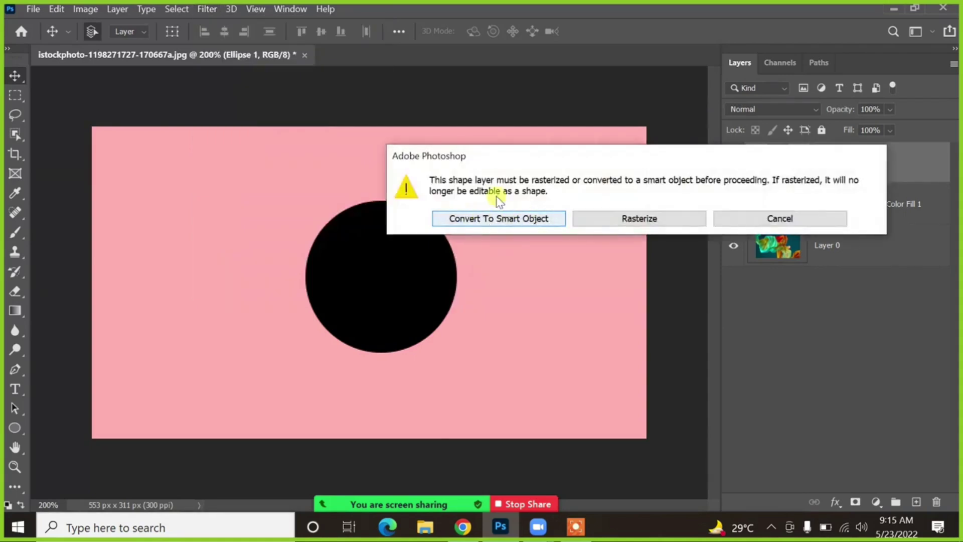
drag(517, 156, 350, 188)
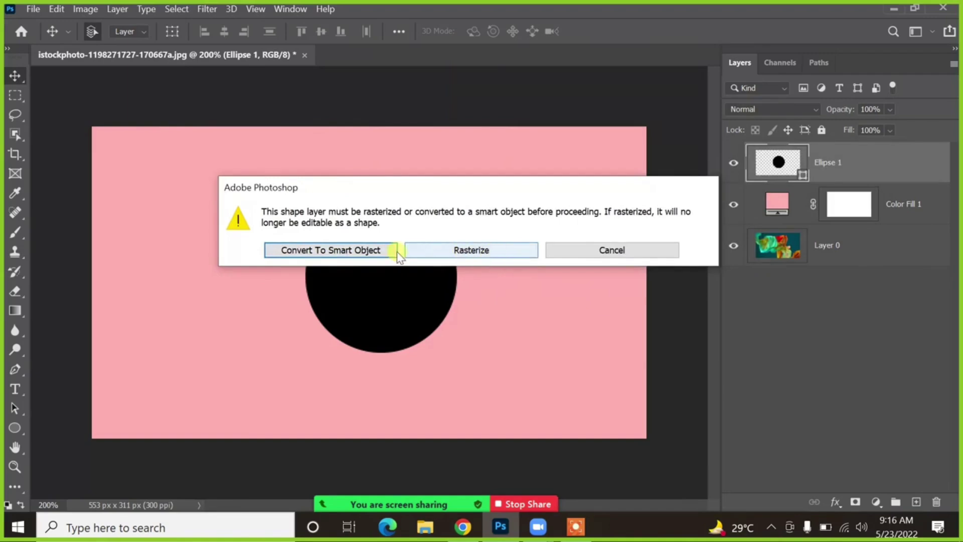
click(370, 251)
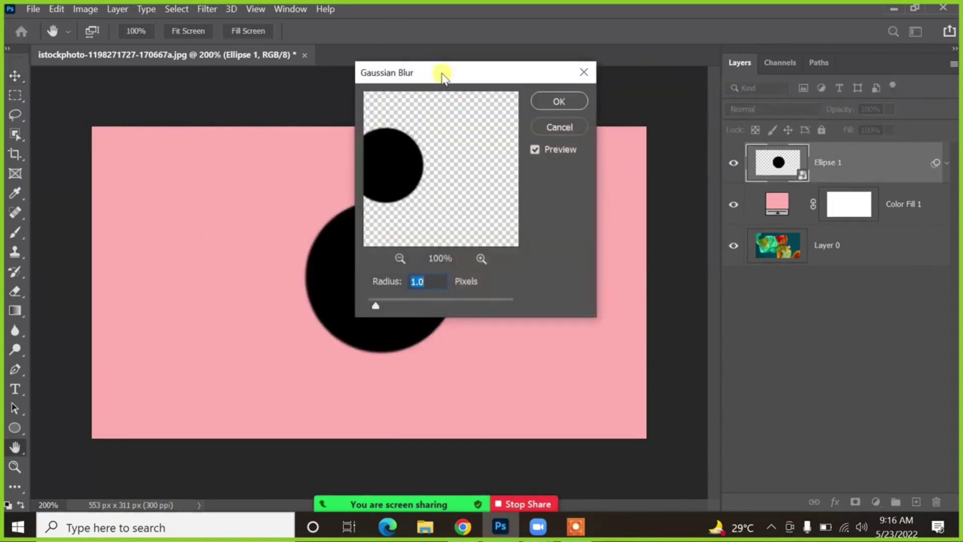
drag(442, 74, 551, 75)
drag(504, 166, 552, 163)
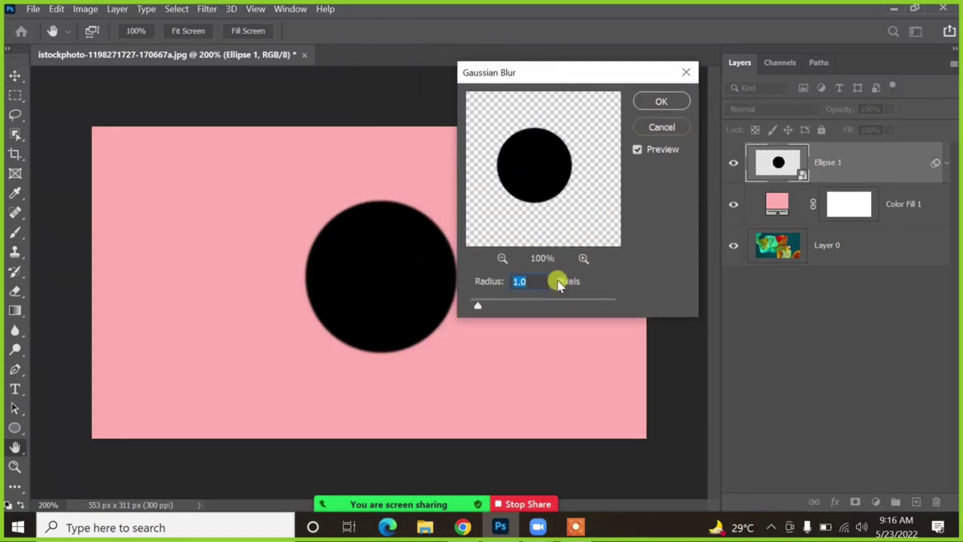
drag(486, 306, 540, 305)
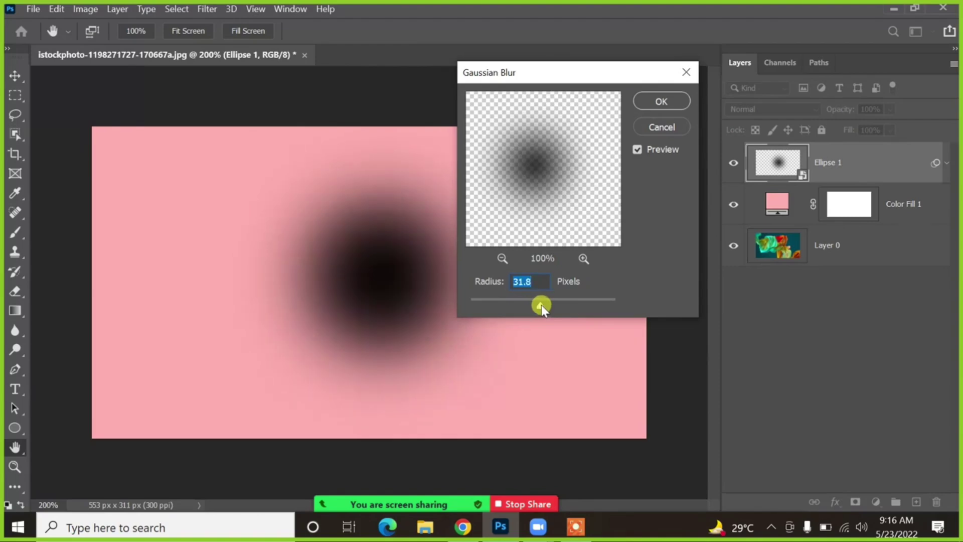
click(661, 101)
- Reposition the blurred circle, try flattening it vertically with Free Transform, and undo the flattening
drag(359, 268, 330, 291)
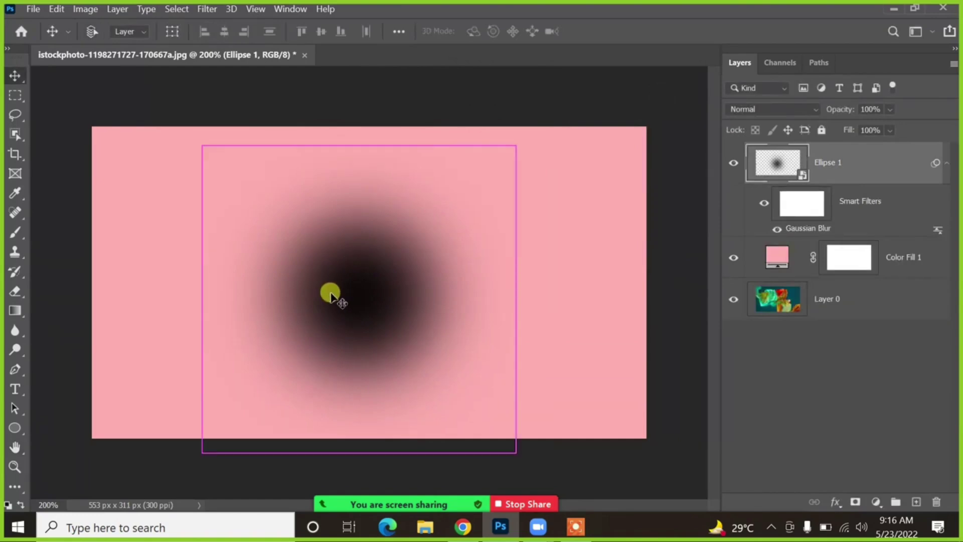
key(ctrl+t)
click(373, 261)
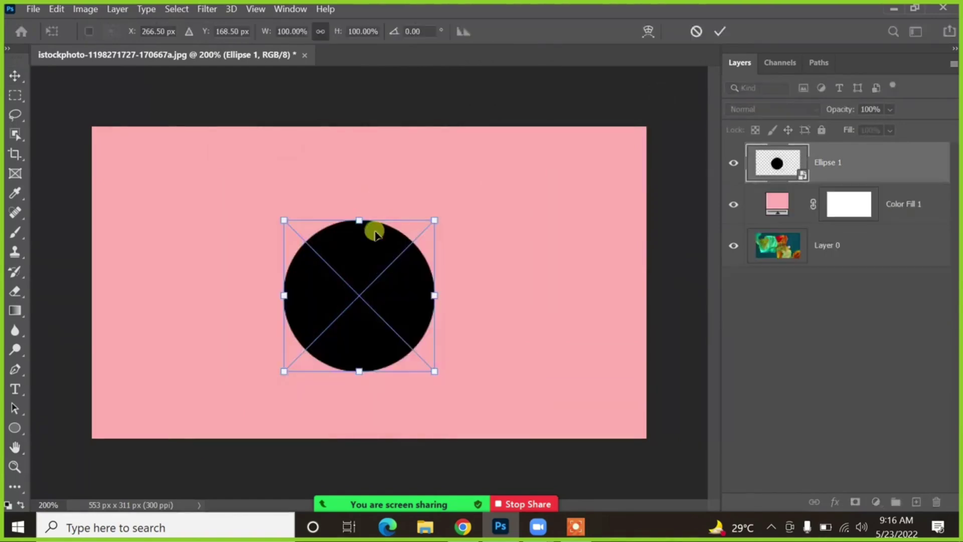
drag(357, 218, 352, 361)
key(Return)
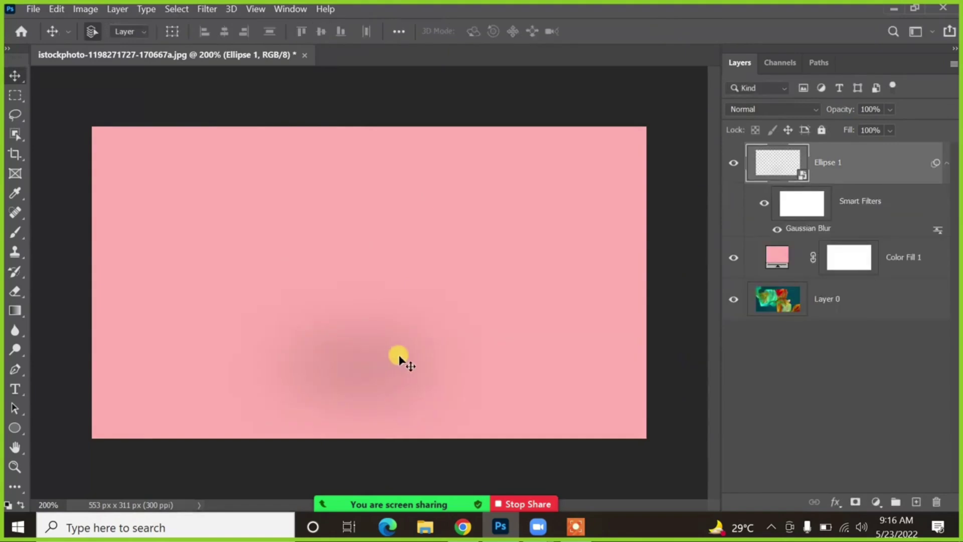
mouse_move(383, 344)
mouse_down()
mouse_move(377, 304)
mouse_move(381, 325)
mouse_up()
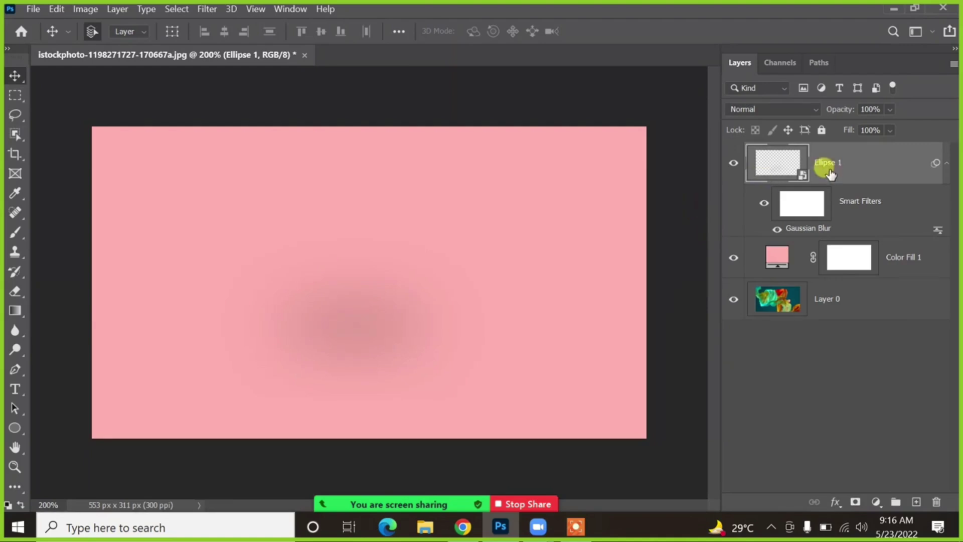
click(473, 190)
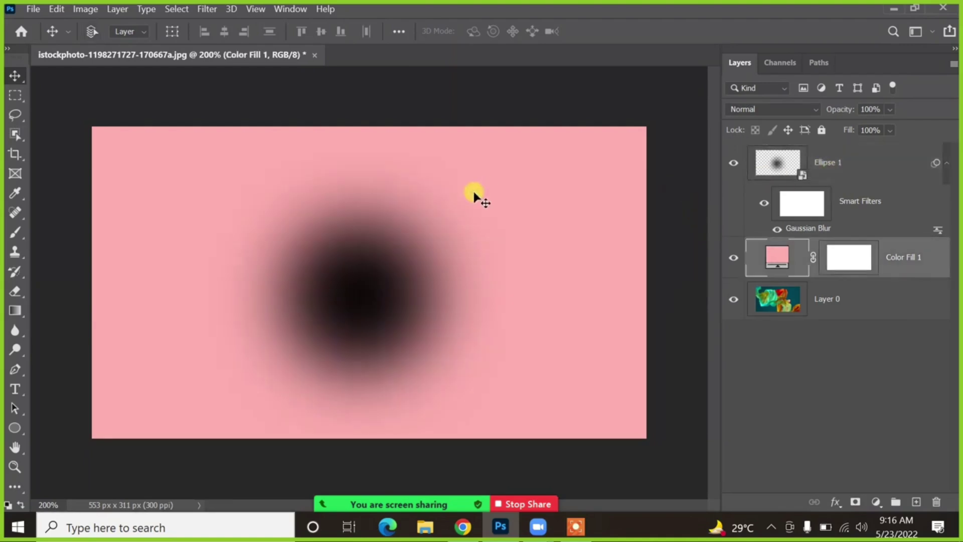
mouse_move(362, 275)
mouse_down()
mouse_move(344, 273)
mouse_move(411, 271)
mouse_move(366, 273)
mouse_up()
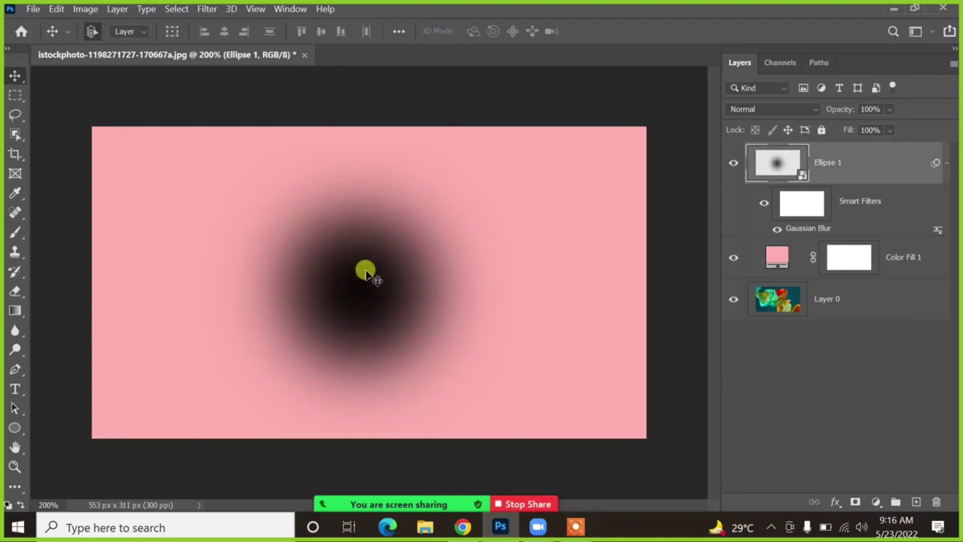
- Rasterize the blurred circle's smart object layer and move the circle slightly to the right
right_click(867, 168)
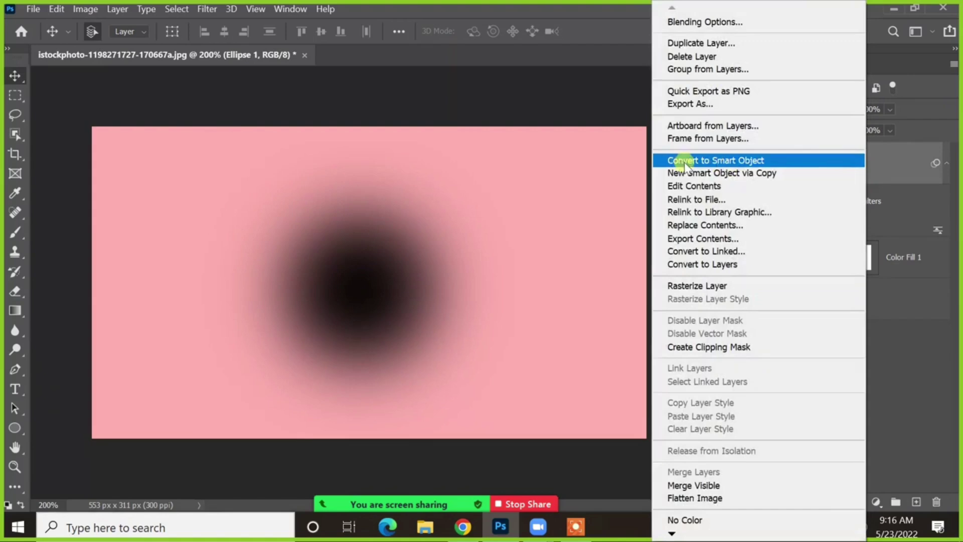
click(684, 286)
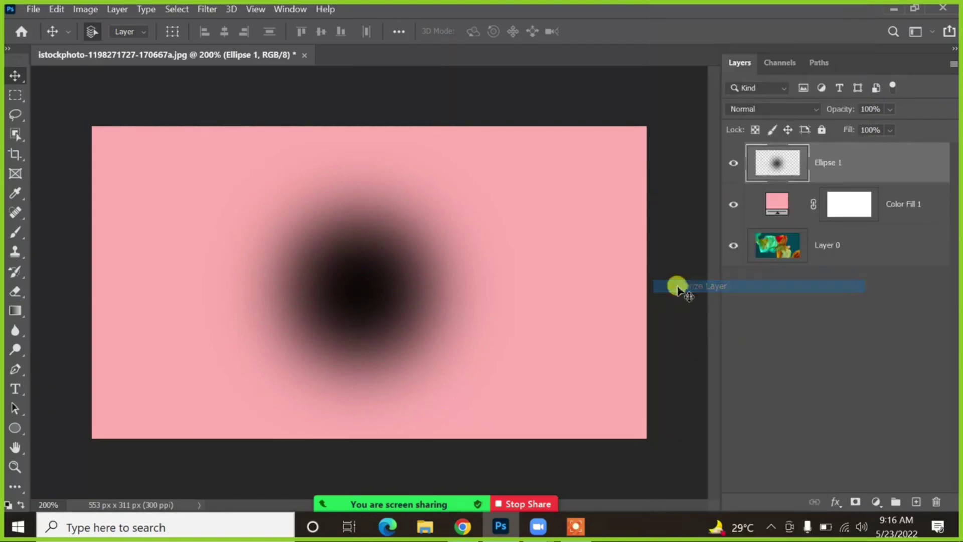
drag(380, 266, 394, 275)
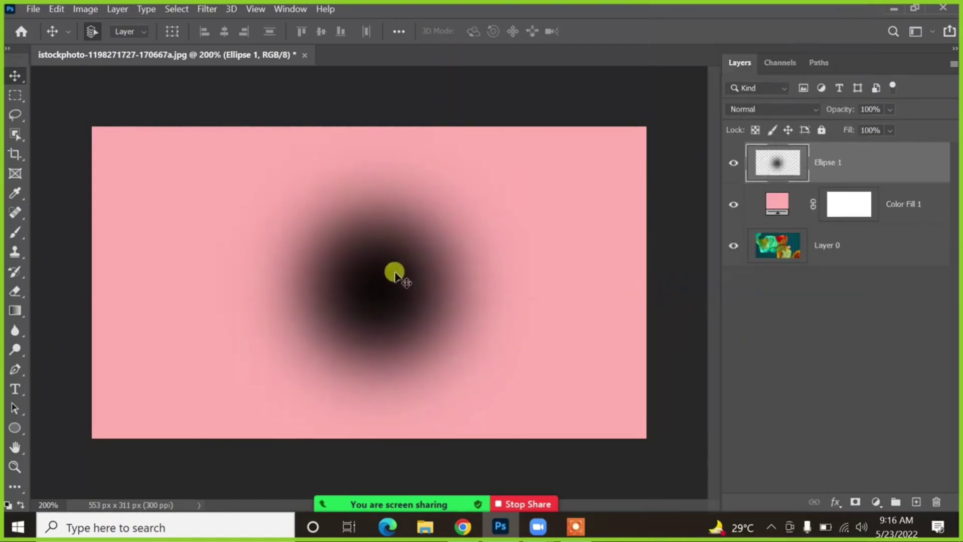
- Flatten the rasterized circle with Free Transform to about 3.91% height, keeping its width at 100%, to form a thin shadow
key(ctrl+t)
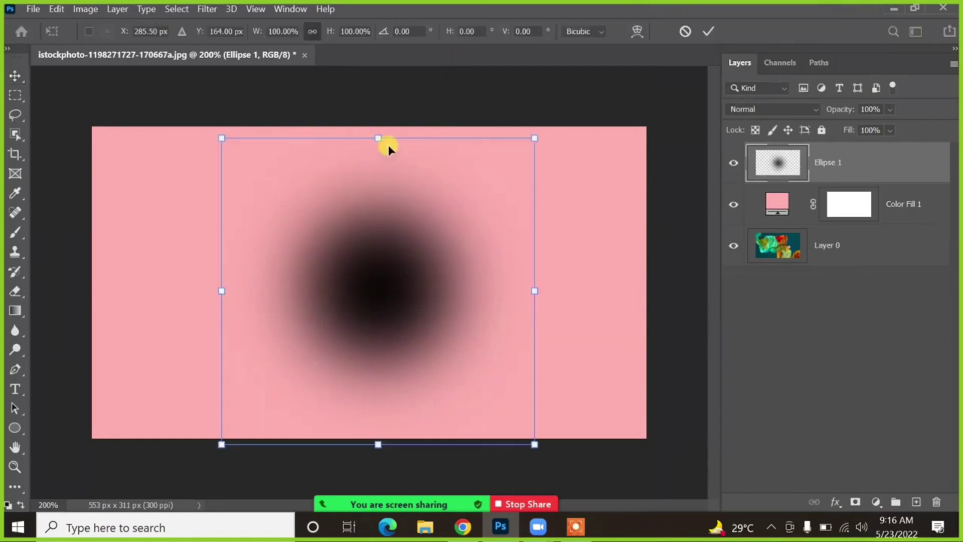
drag(378, 139, 381, 307)
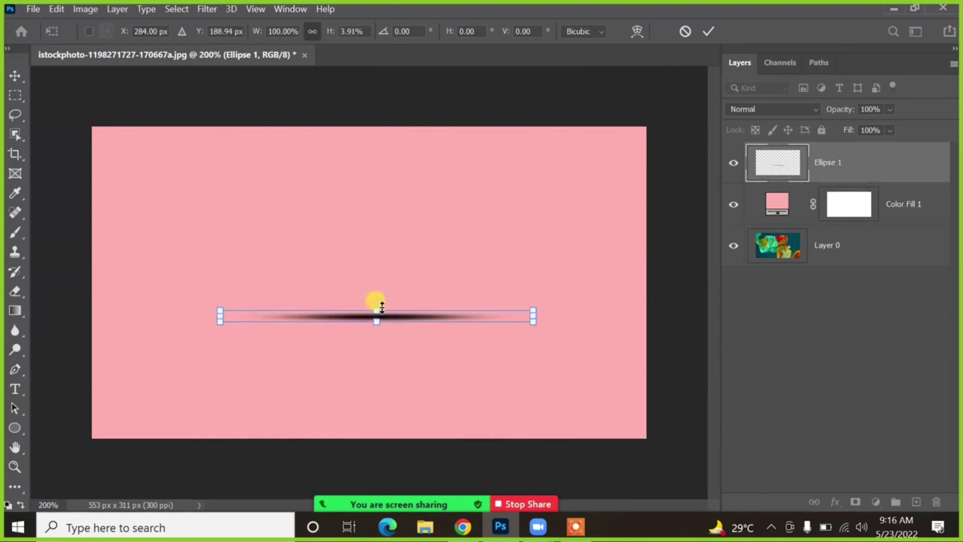
key(Return)
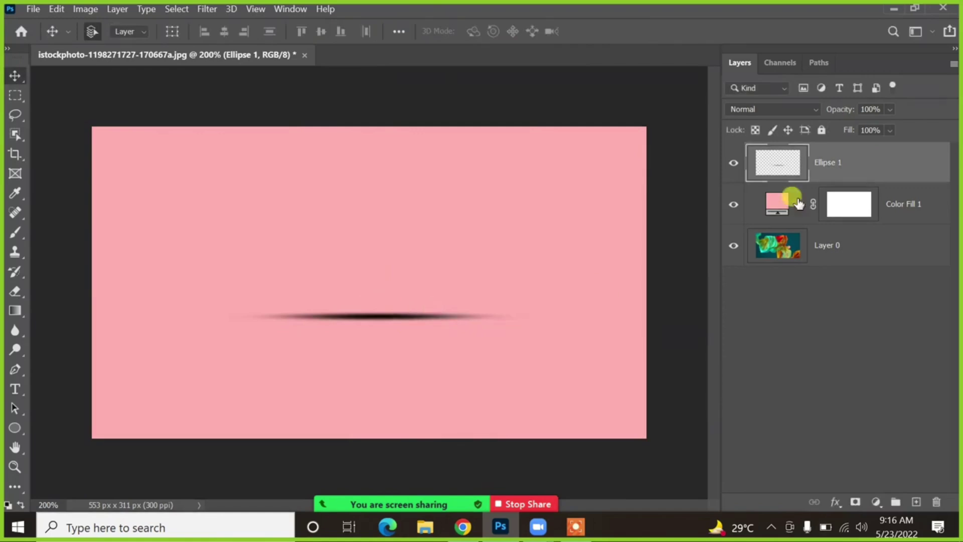
- Try the thin shadow layer at 53% opacity, restore it to 100%, and move the shadow lower on the canvas
click(891, 109)
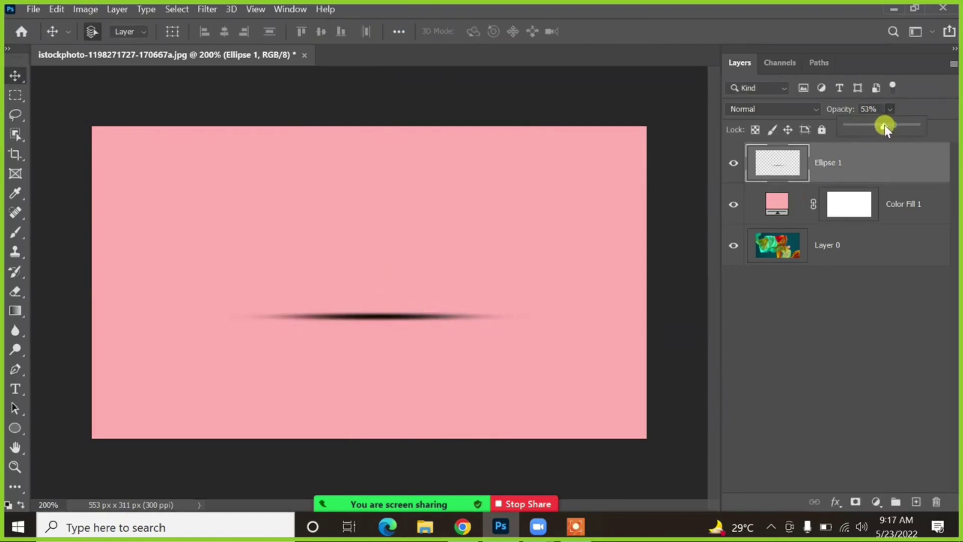
drag(885, 127, 921, 149)
drag(393, 320, 389, 358)
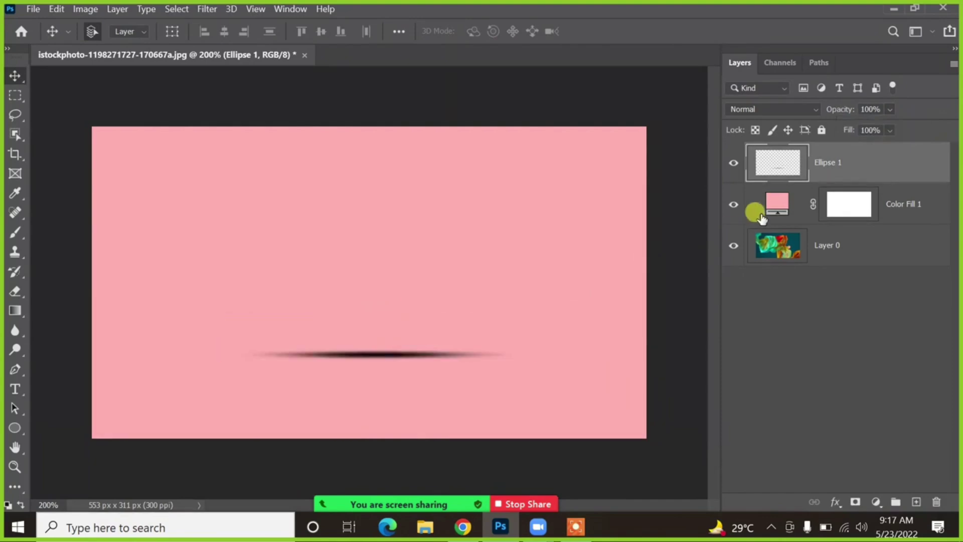
- Delete the flattened ellipse layer and add a new empty layer above the pink fill layer
key(Delete)
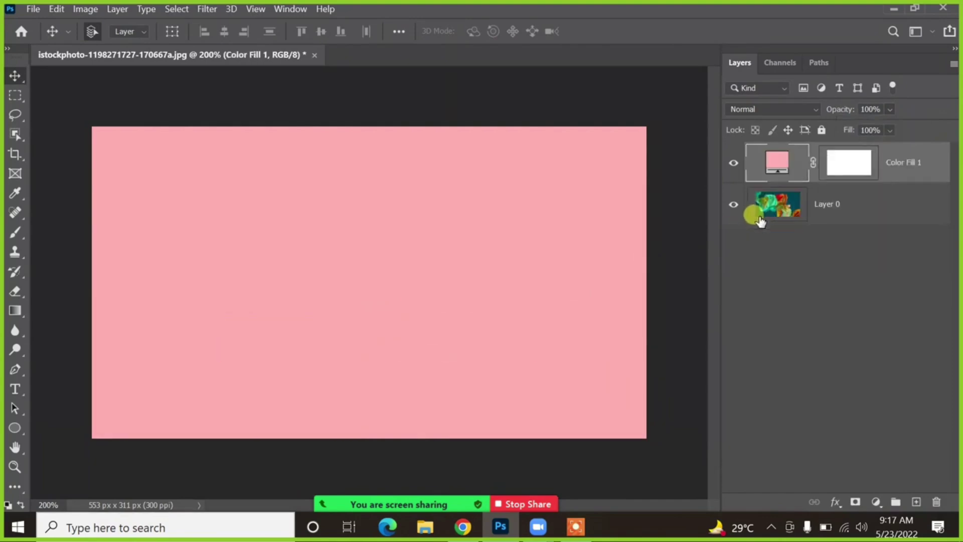
click(916, 502)
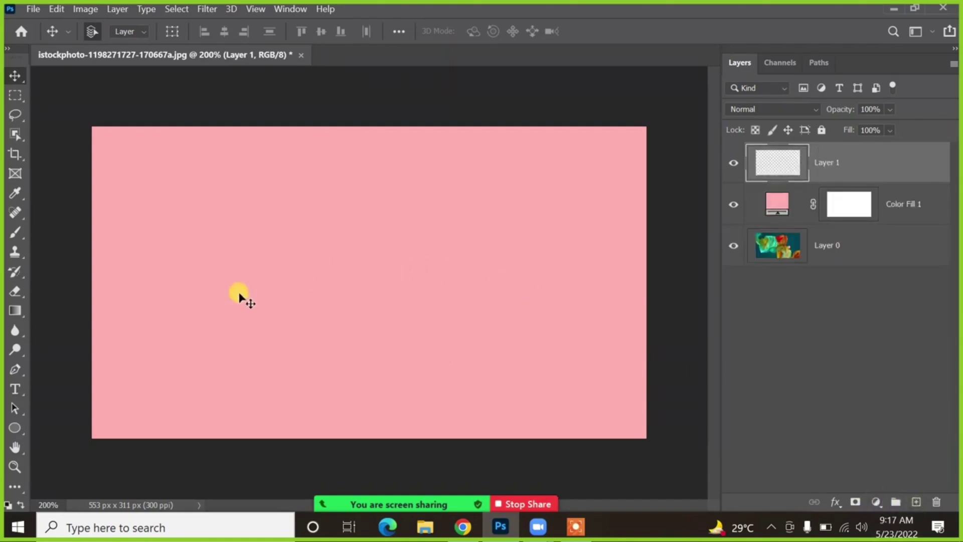
- Try a single soft black dab with the 50 px brush on the new layer and undo it
key(b)
click(340, 268)
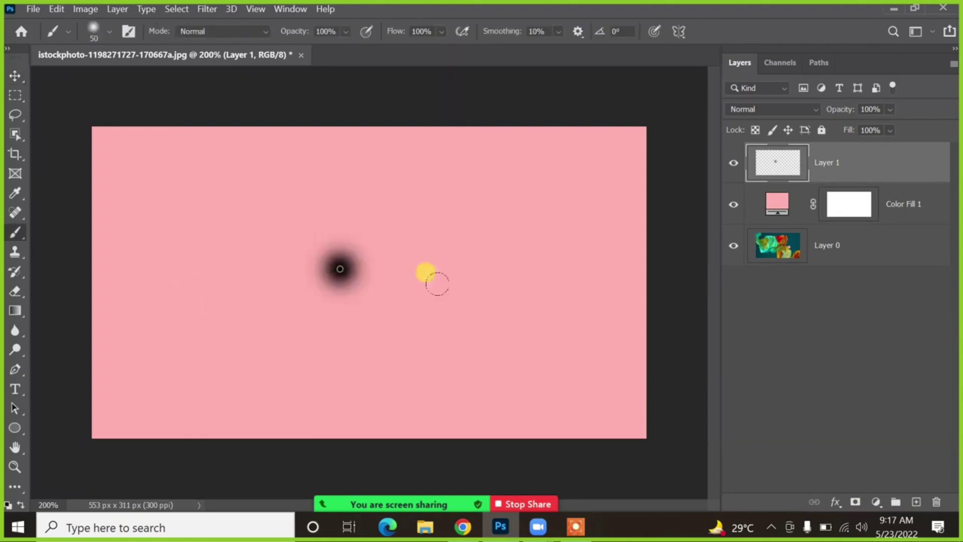
key(ctrl+z)
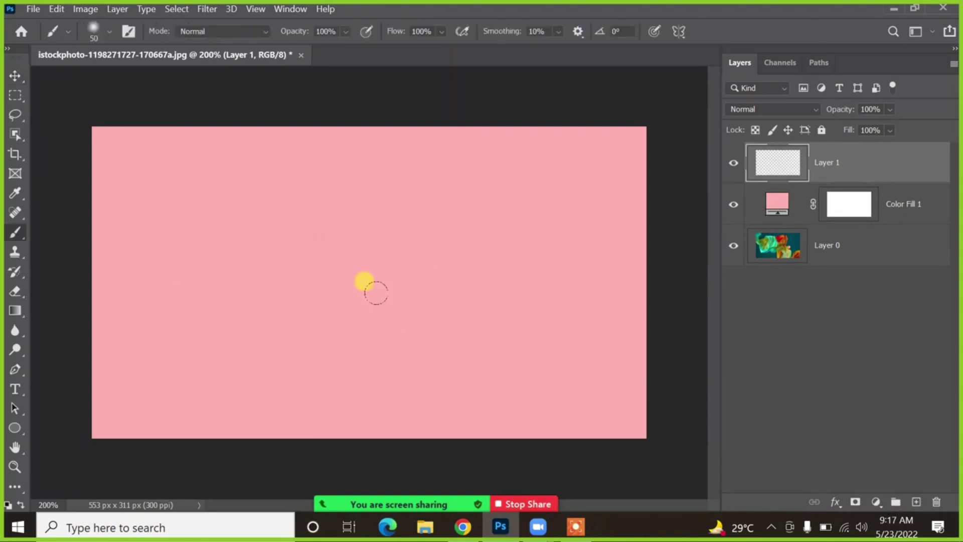
- Enlarge the soft brush to 100 px, paint one black dab near the canvas centre, and nudge it slightly to the right
key(bracketright)
key(bracketright)
key(bracketright)
key(bracketright)
key(bracketright)
click(354, 280)
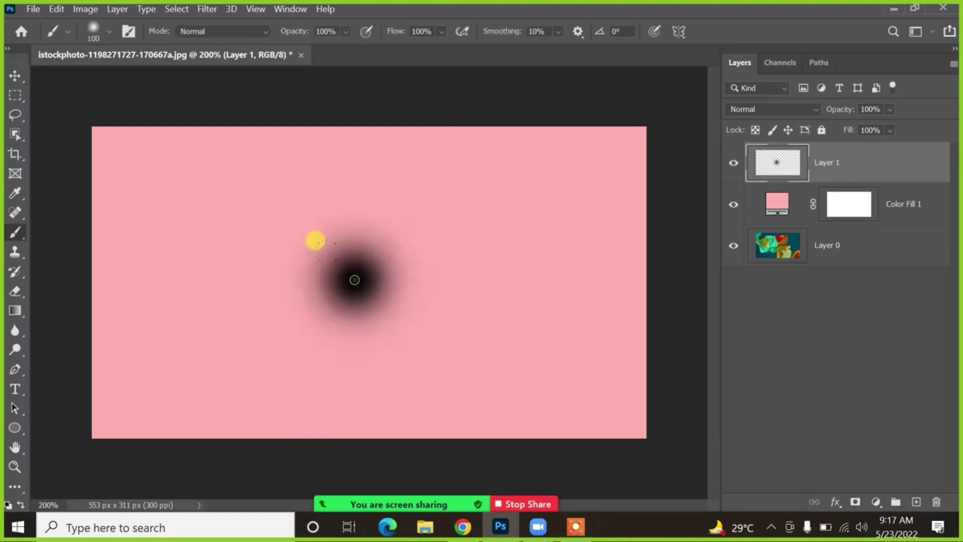
click(15, 76)
drag(355, 274, 361, 276)
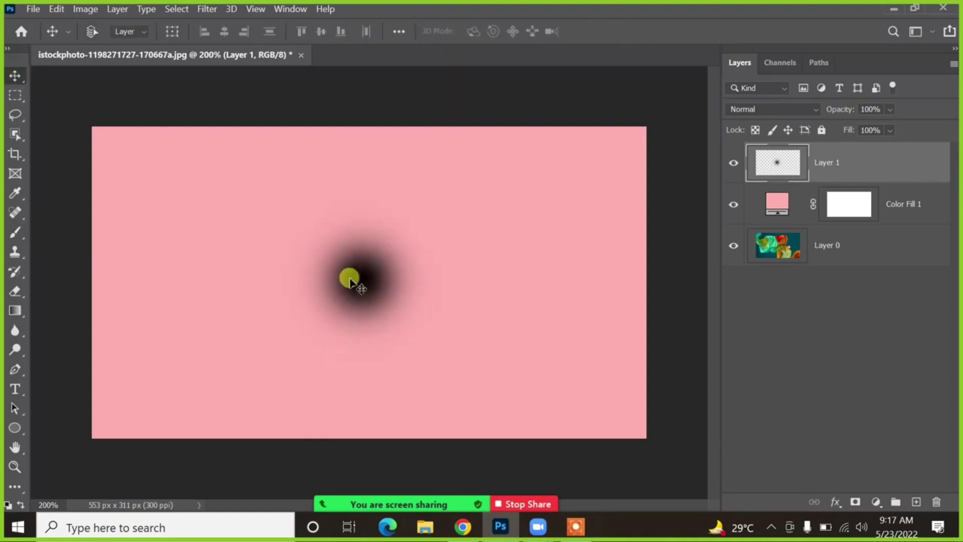
- Transform the soft black dab into a thin shadow about 76% wide and 8% high, placed low on the canvas and nudged slightly
key(ctrl+t)
drag(351, 198, 366, 351)
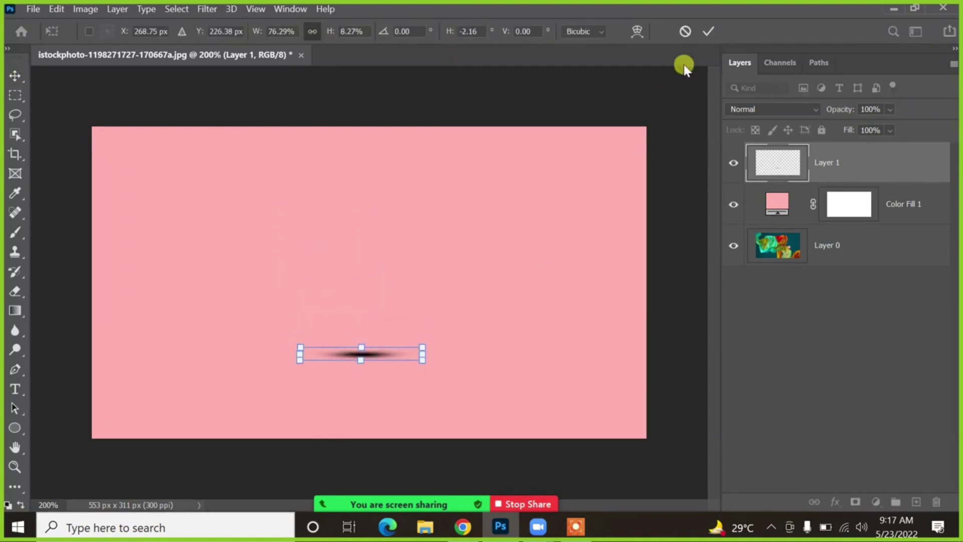
key(Return)
click(562, 253)
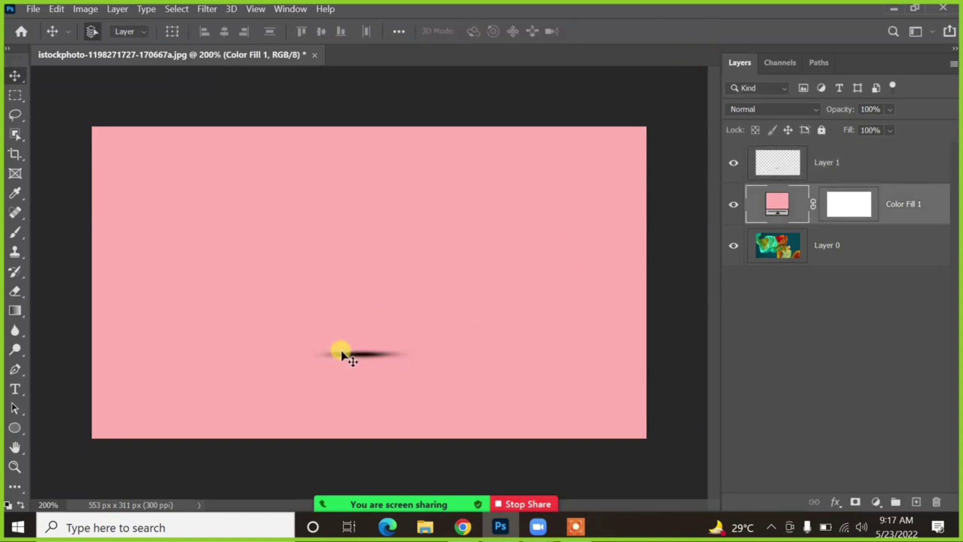
drag(341, 350, 350, 356)
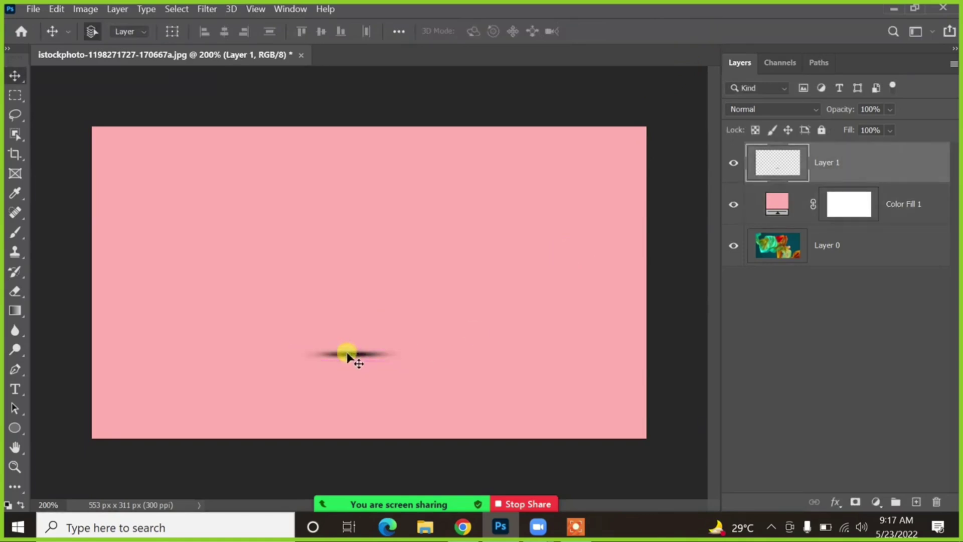
- Delete the shadow layer and the pink Color Fill 1 layer, keeping only the image on Layer 0
key(Delete)
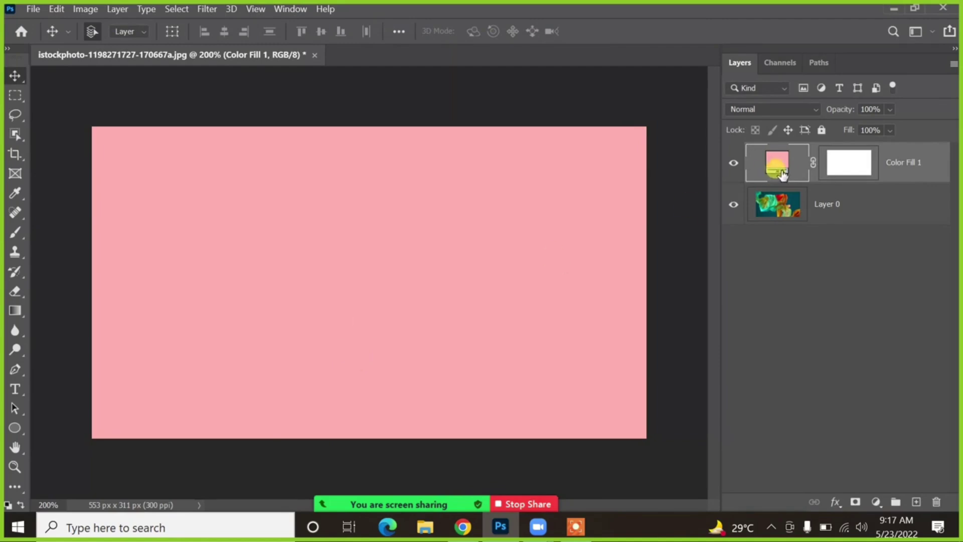
key(Delete)
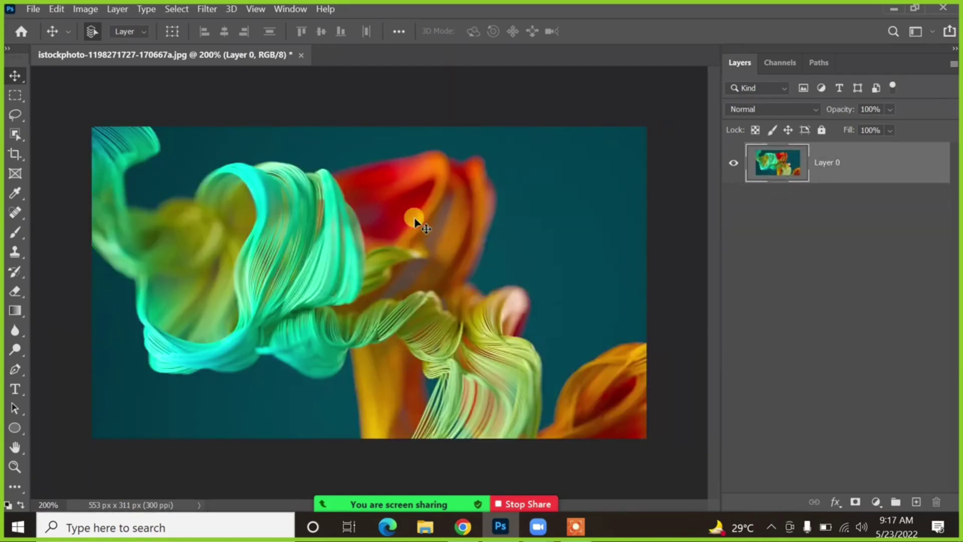
click(575, 526)
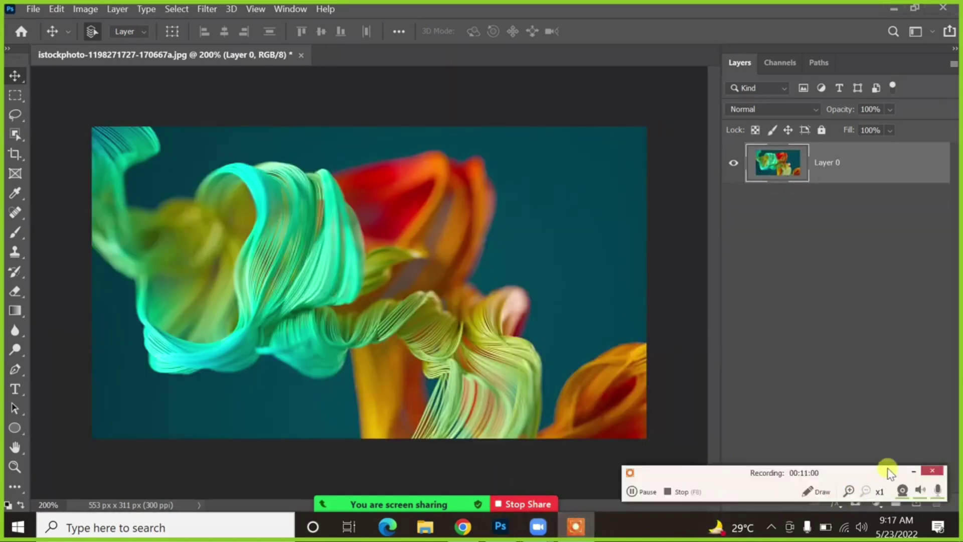
click(913, 470)
- Preview the Lens Blur filter on Layer 0 and close it without applying
click(213, 10)
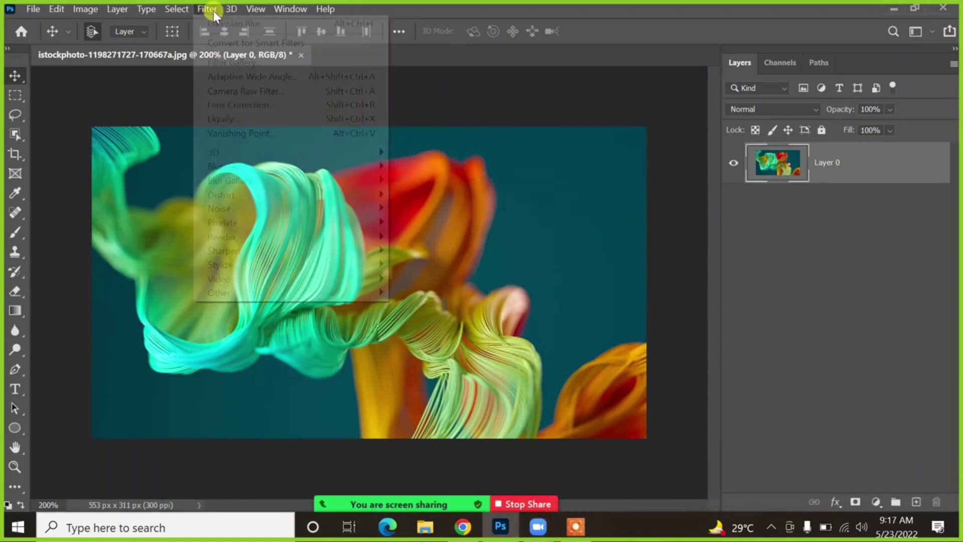
mouse_move(248, 168)
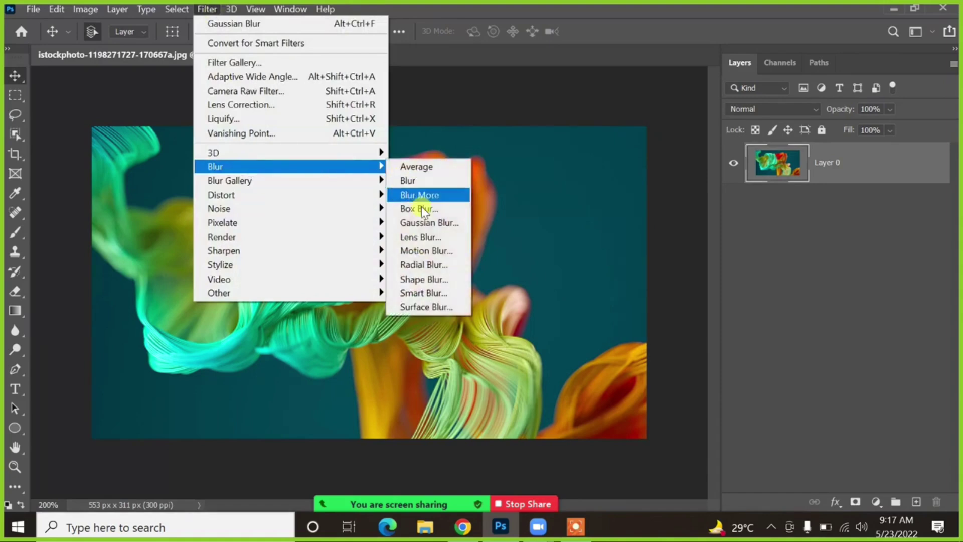
click(422, 236)
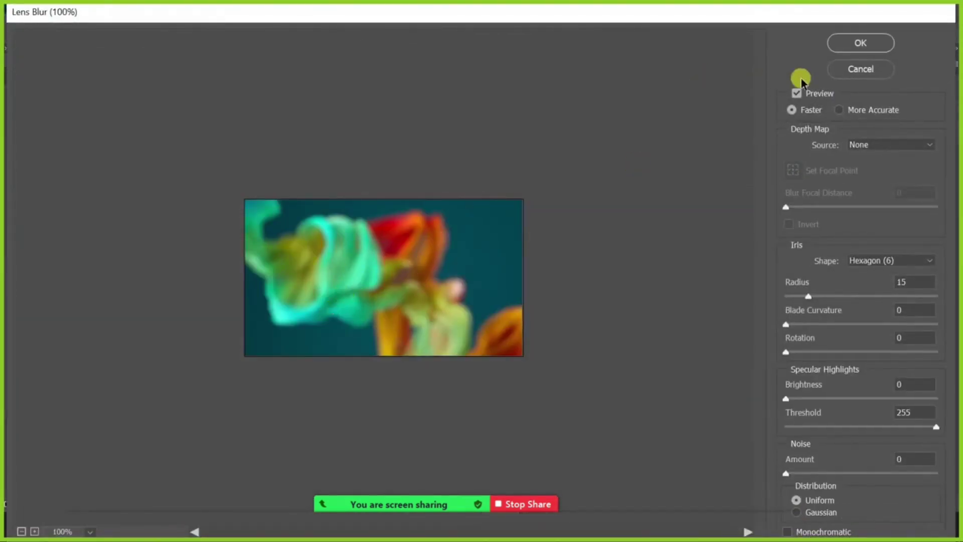
click(861, 70)
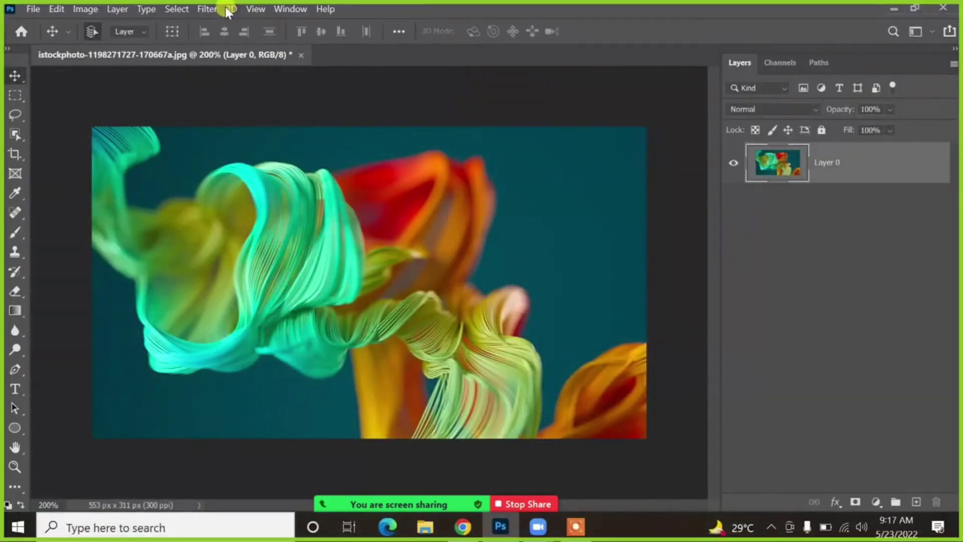
- Start a Motion Blur on Layer 0 with an angle of 31° and a distance of 44 pixels, keeping the image visible
click(221, 8)
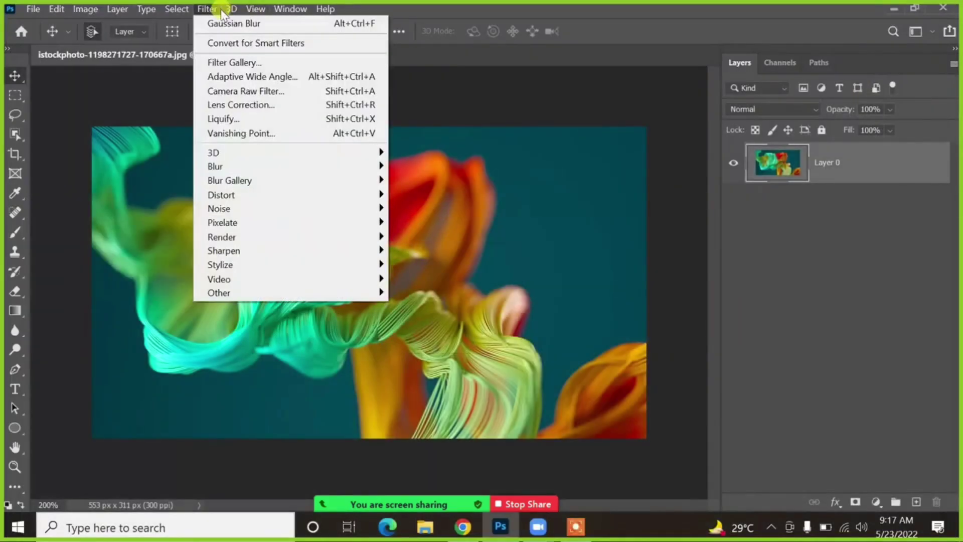
mouse_move(248, 166)
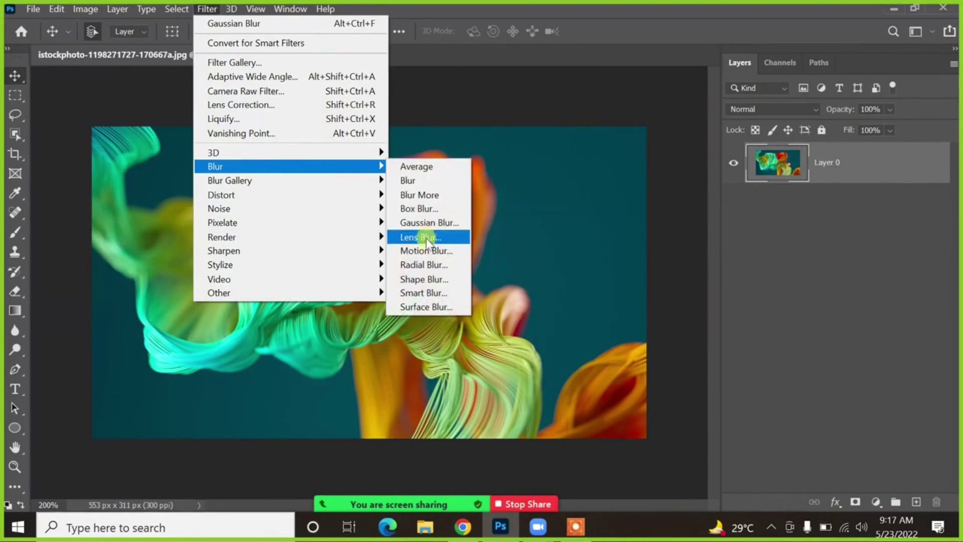
click(422, 251)
drag(441, 64, 553, 72)
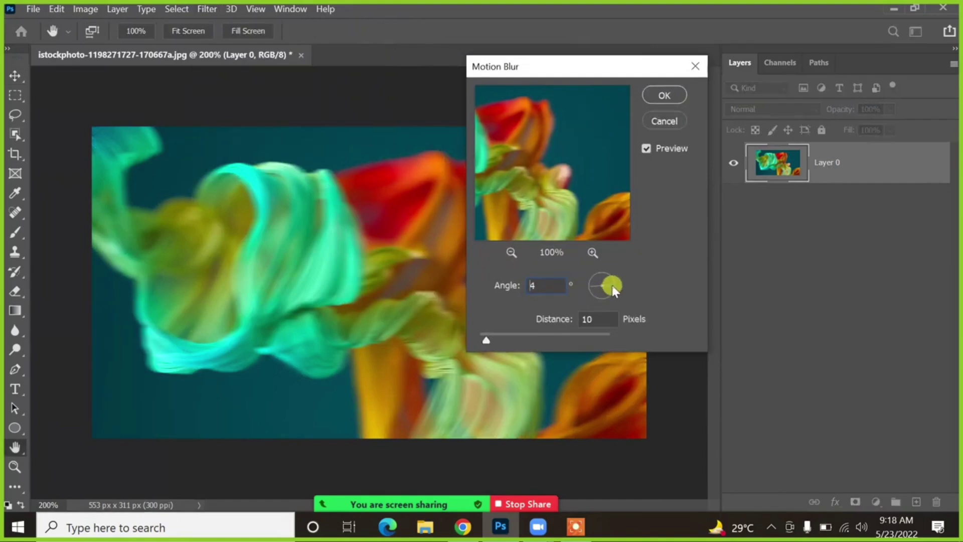
drag(612, 285, 610, 281)
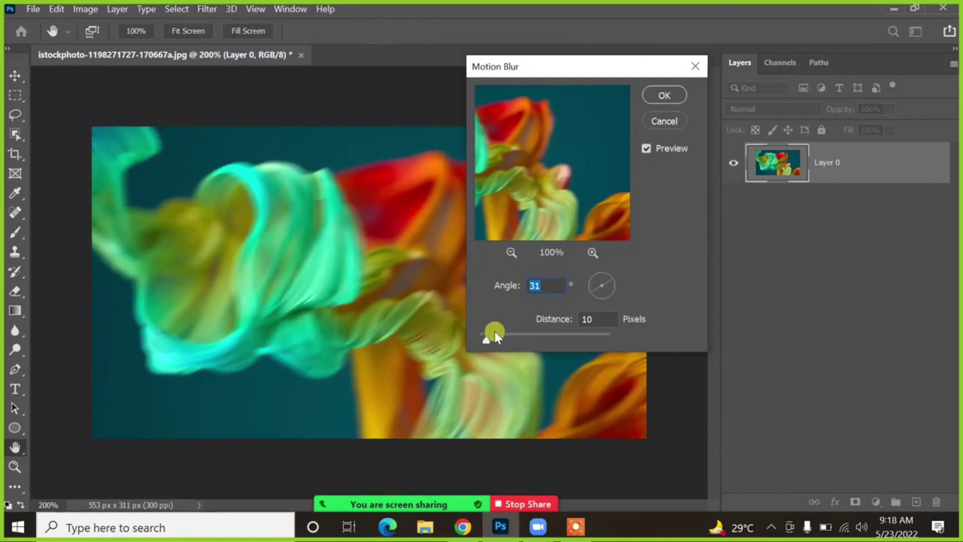
drag(488, 337, 511, 340)
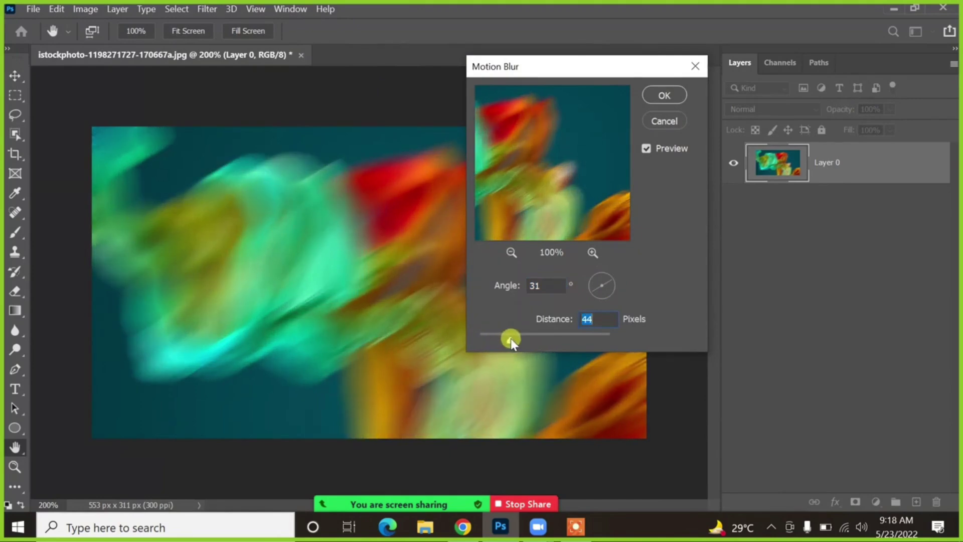
- Change the Motion Blur angle to 64° and the distance to 208 pixels, and apply the filter
drag(609, 285, 606, 275)
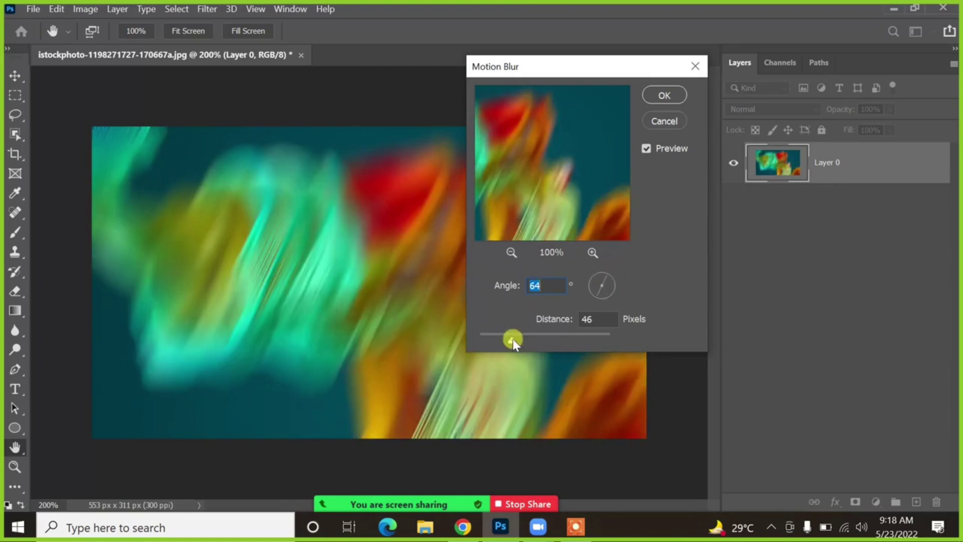
drag(513, 339, 547, 339)
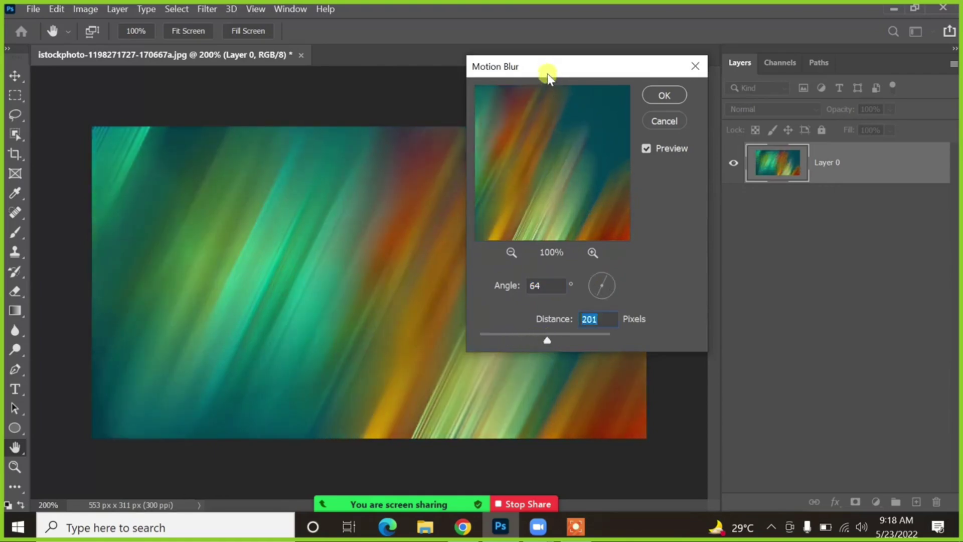
drag(548, 76, 711, 90)
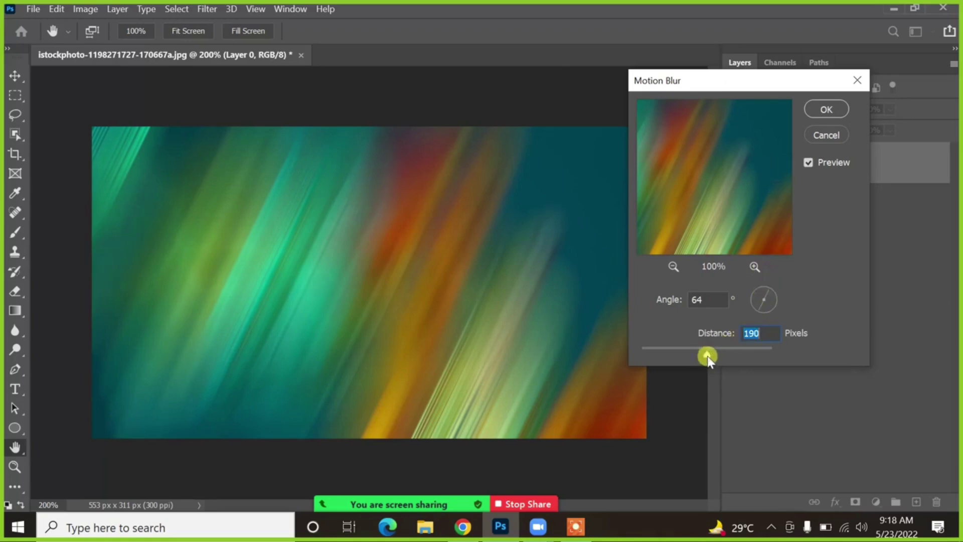
drag(715, 357, 716, 357)
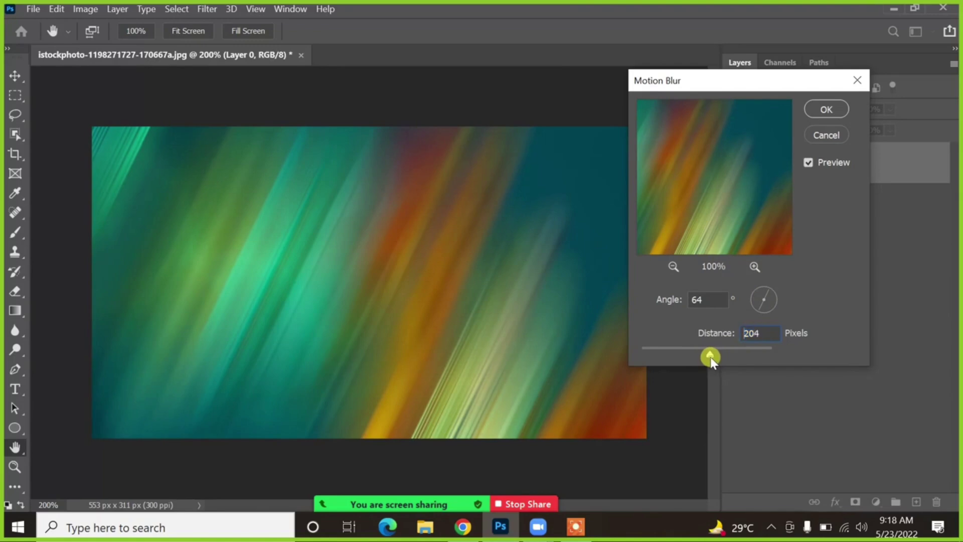
drag(707, 356, 711, 357)
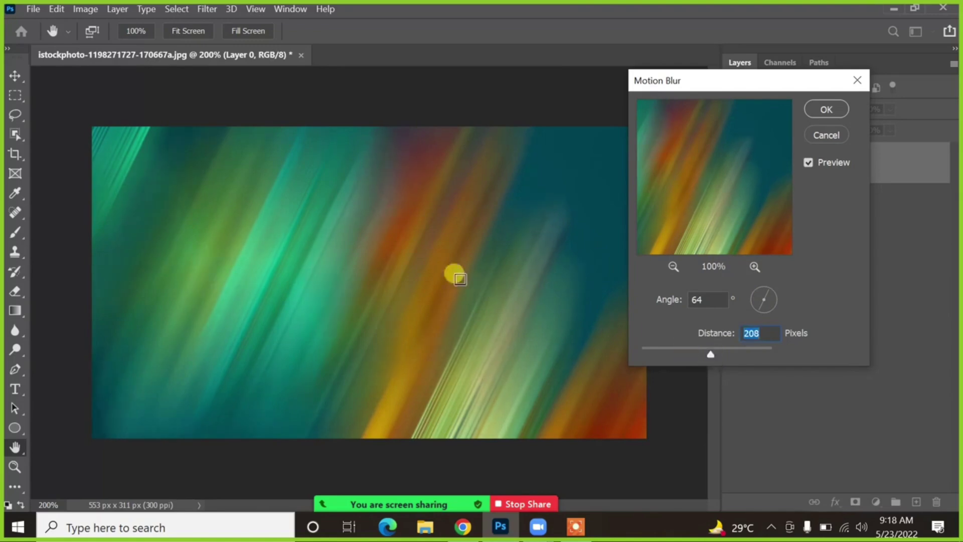
click(826, 108)
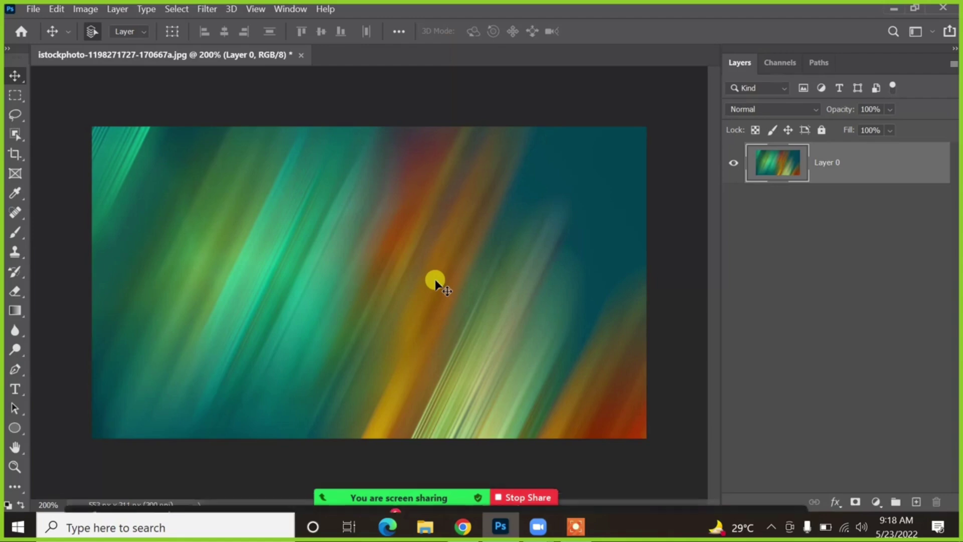
- Check the latest message in the Zoom meeting chat, minimize the chat, and undo the Motion Blur on the image
click(389, 493)
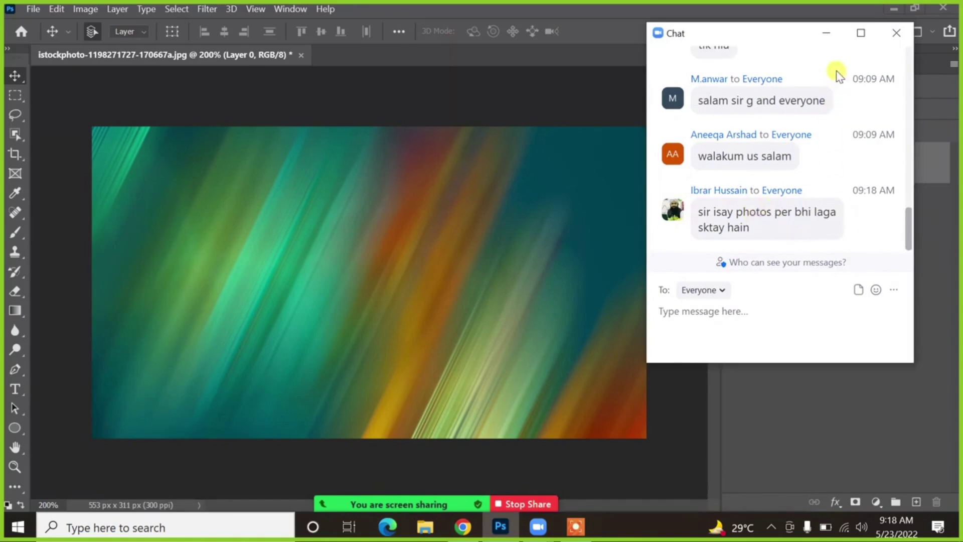
click(826, 33)
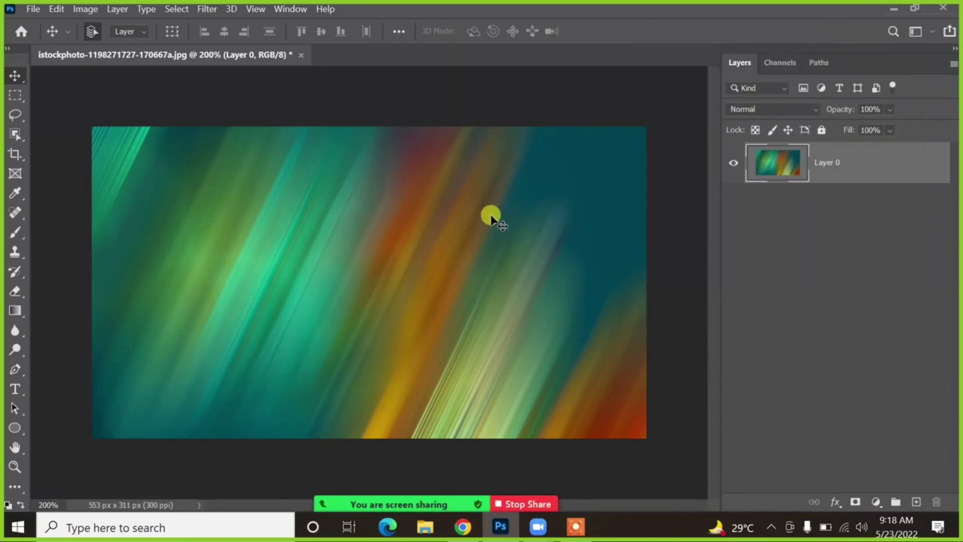
key(ctrl+z)
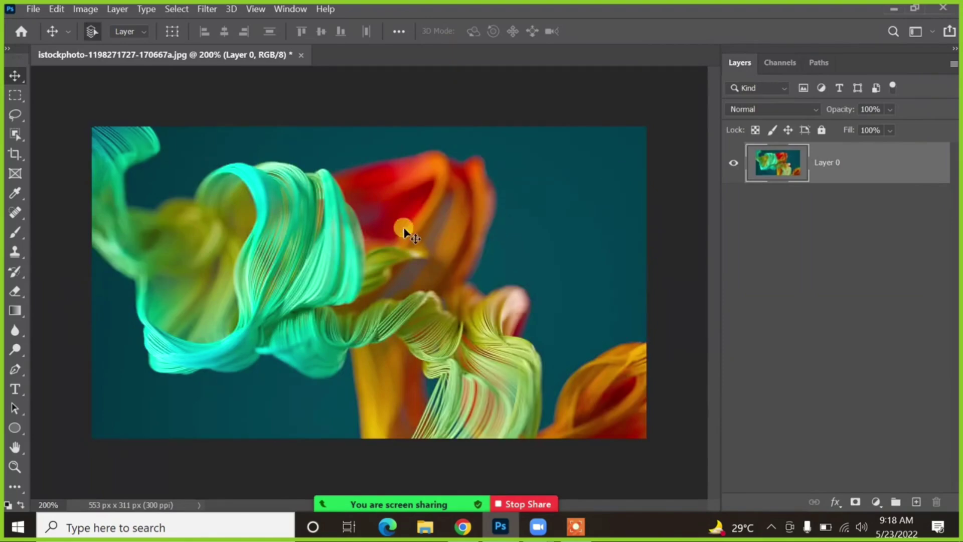
- Try a Radial Blur on Layer 0 with the Spin method, Draft quality and an amount of 34, and undo it
click(211, 9)
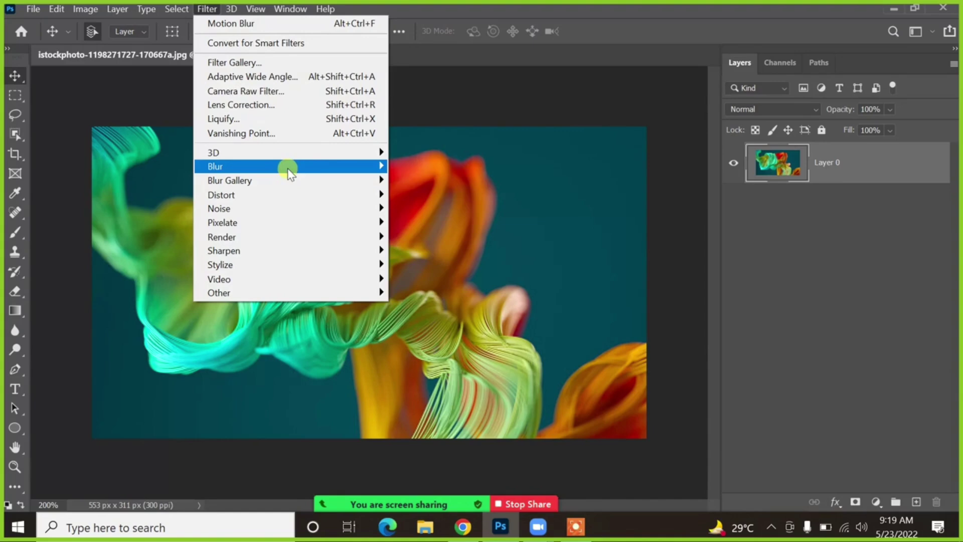
mouse_move(289, 170)
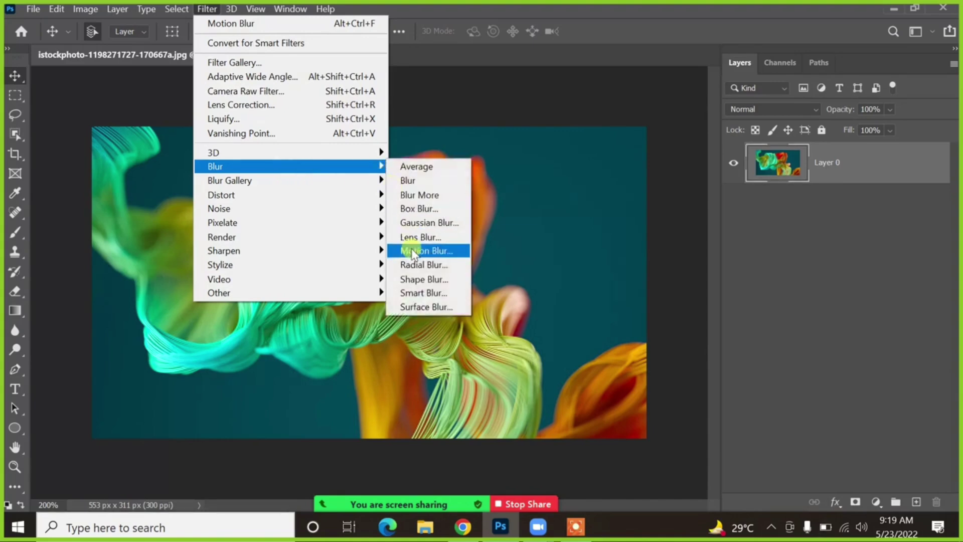
click(417, 265)
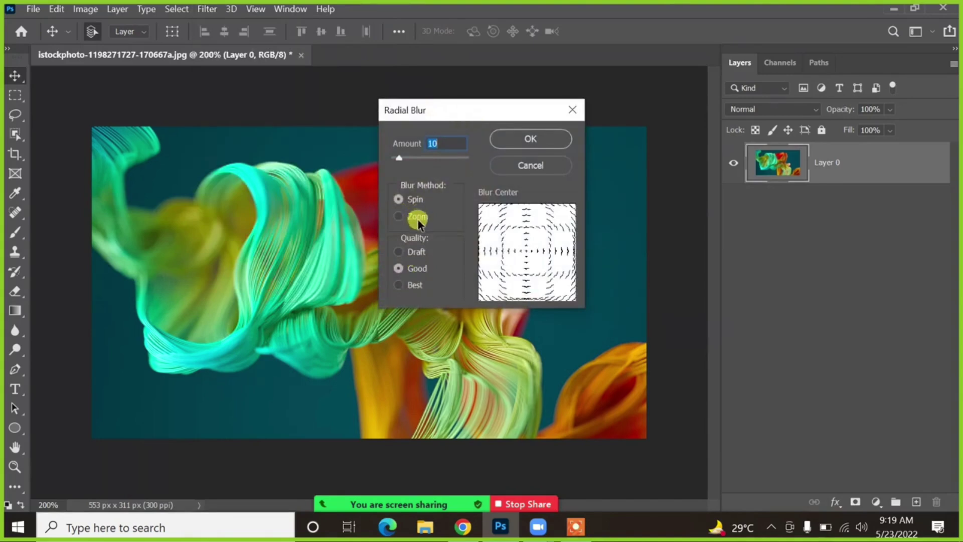
click(406, 252)
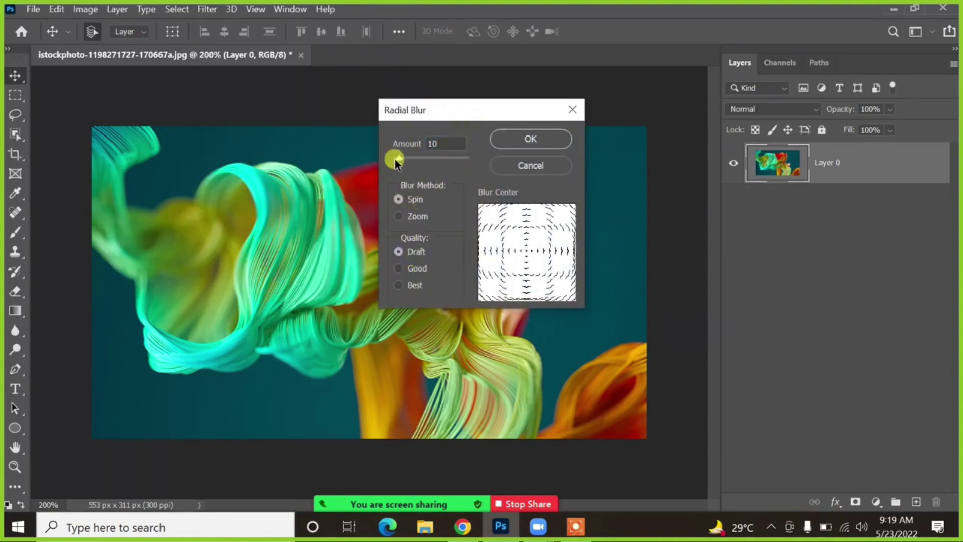
drag(399, 158, 420, 159)
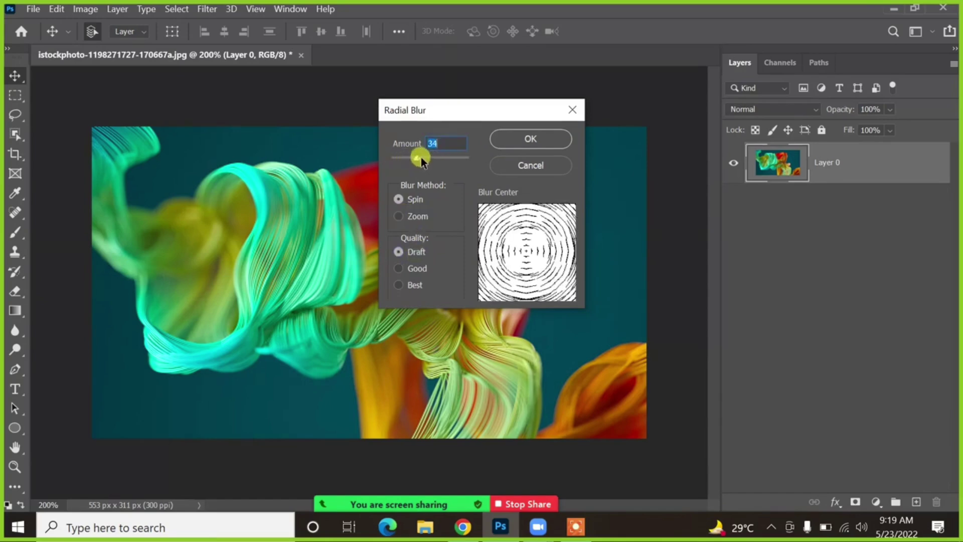
click(516, 138)
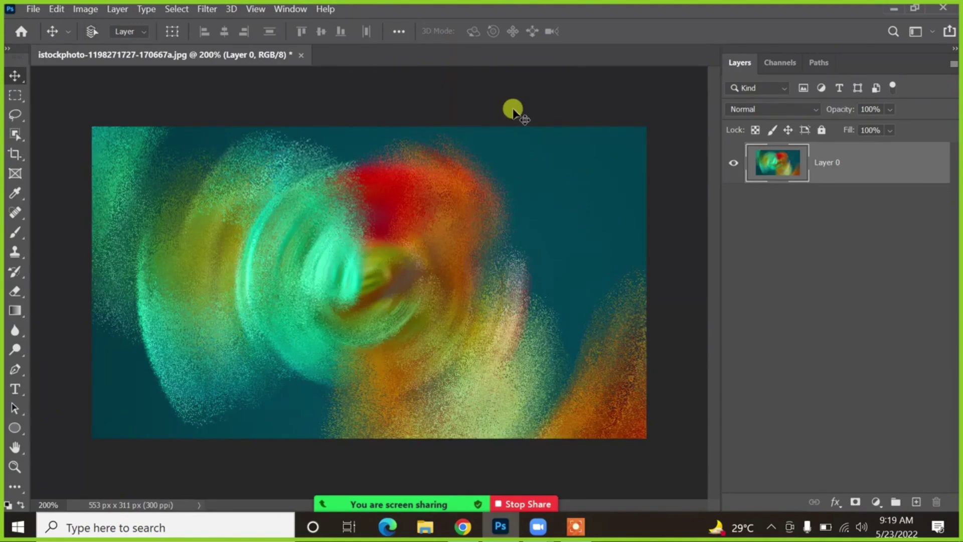
key(ctrl+z)
- Try a Shape Blur on Layer 0 with the rounded tree shape from the Leaf Trees set, and cancel the filter
click(204, 9)
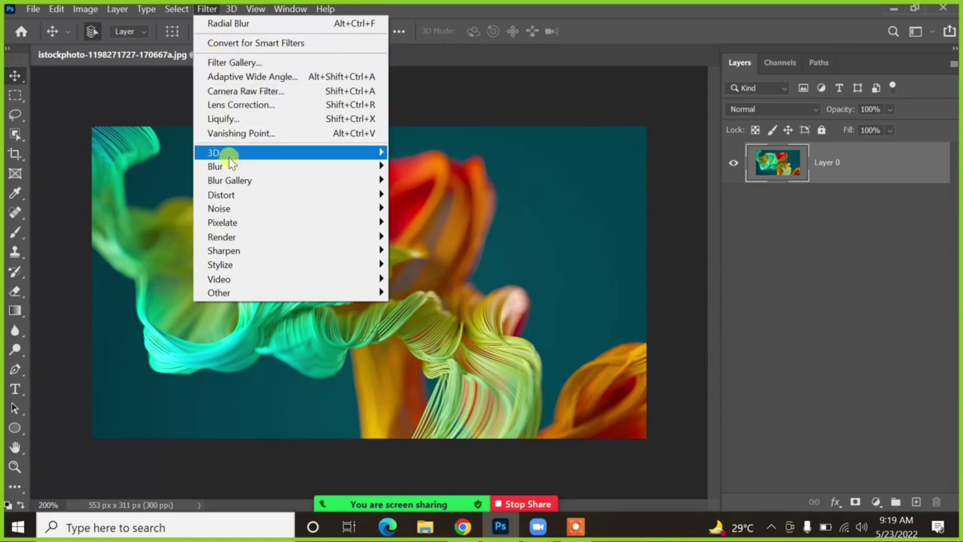
mouse_move(229, 156)
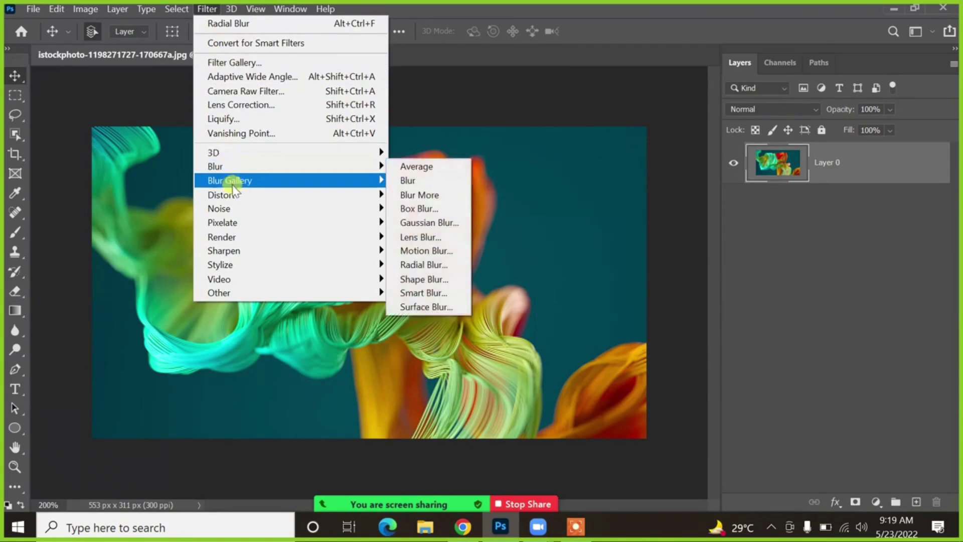
click(414, 280)
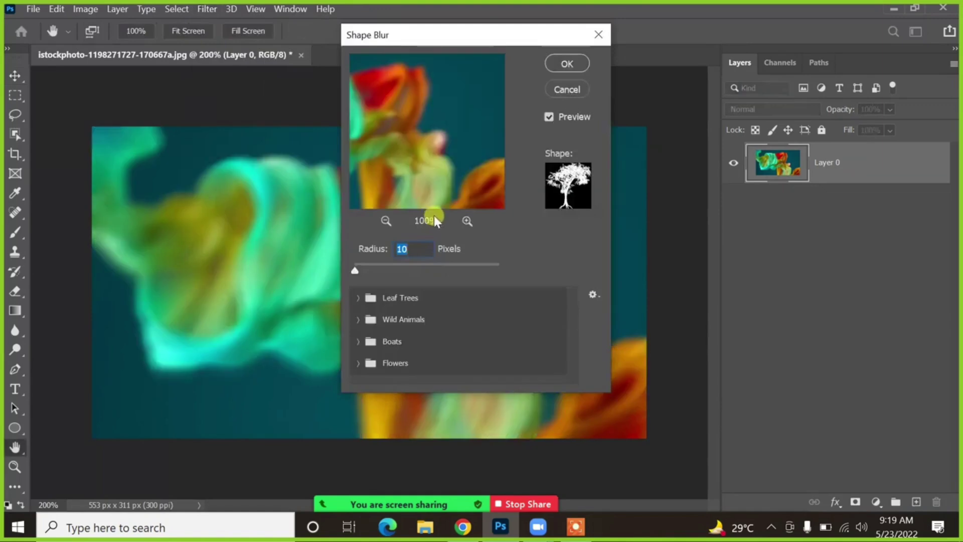
click(357, 297)
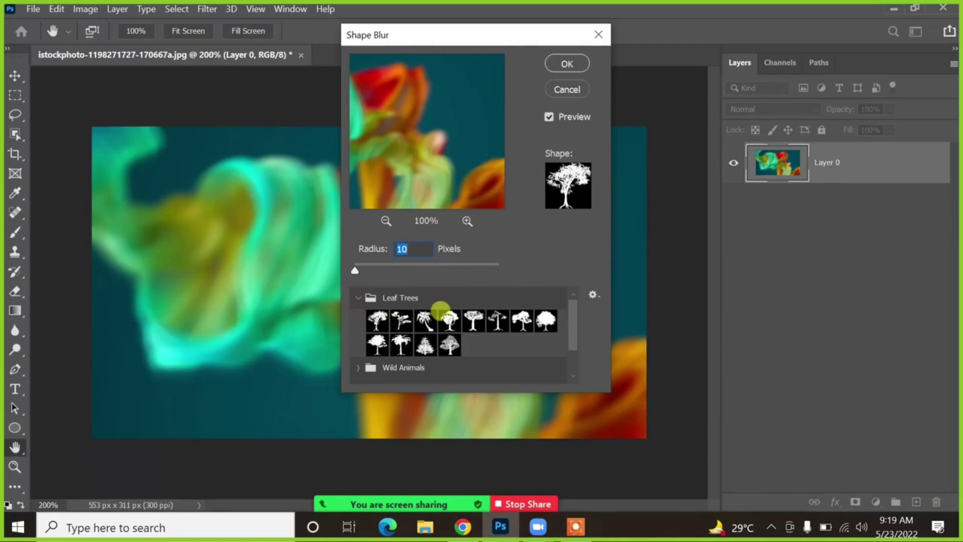
click(442, 311)
drag(442, 43, 607, 65)
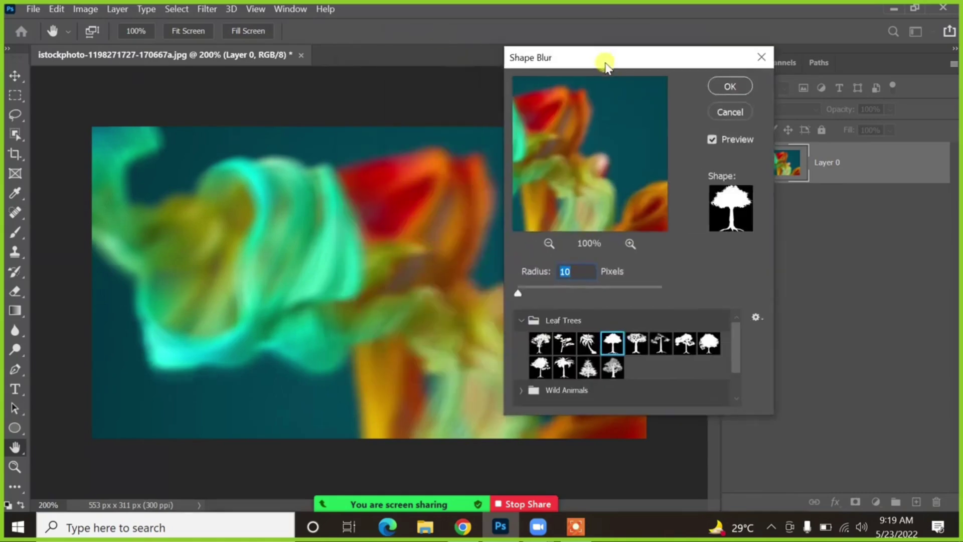
click(730, 112)
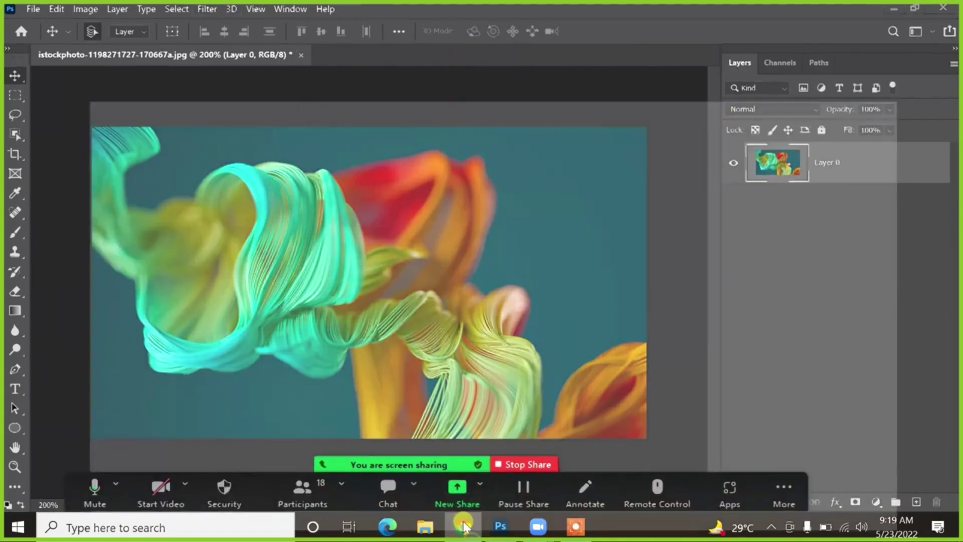
- Switch to Chrome and look through the "wallpaper hd" image results for a new practice image
click(462, 526)
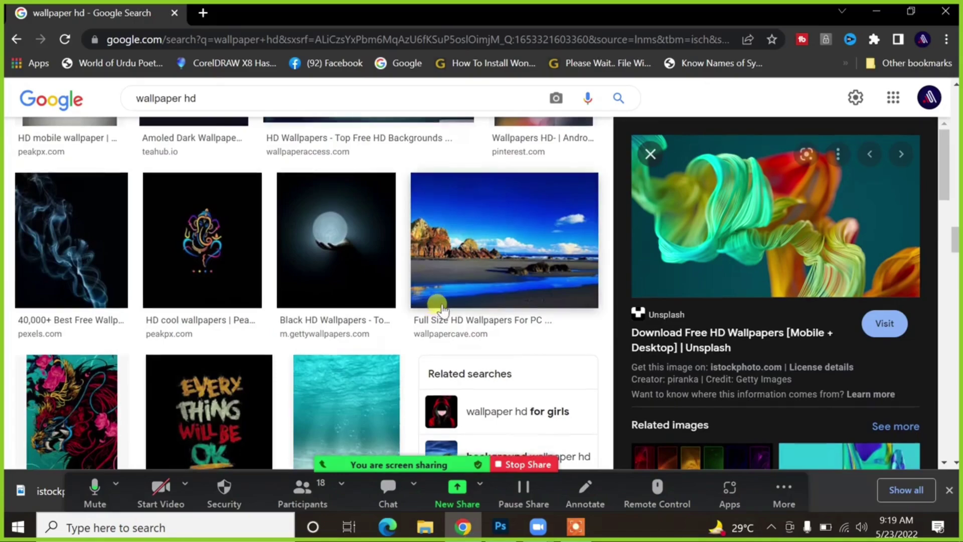
scroll(442, 310, down, 5)
scroll(442, 310, down, 10)
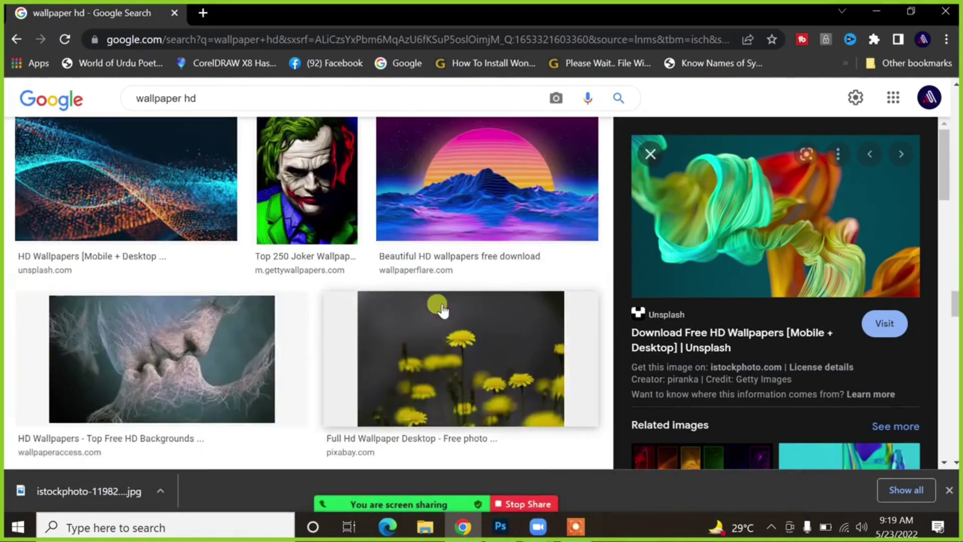
scroll(444, 310, down, 4)
scroll(443, 308, down, 4)
scroll(444, 308, up, 3)
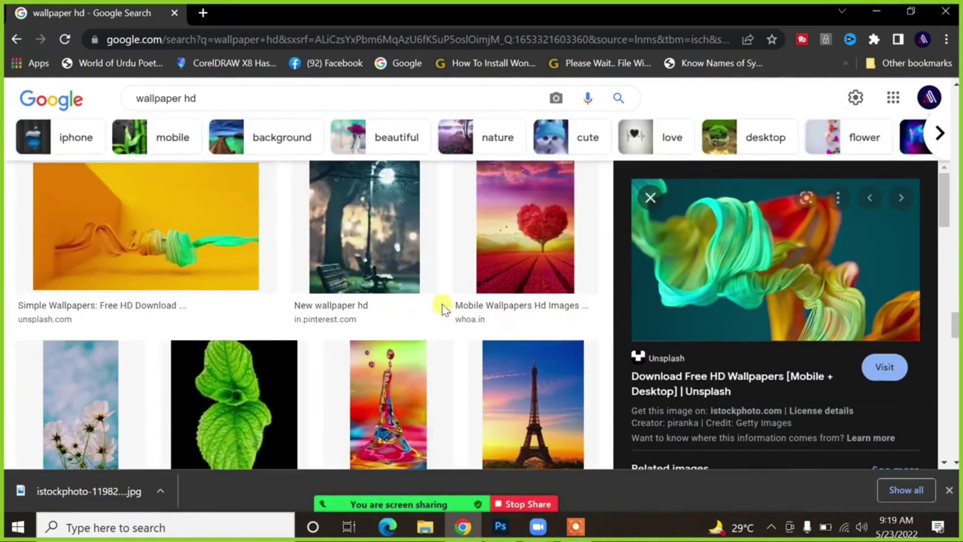
scroll(443, 307, down, 5)
scroll(444, 307, up, 1)
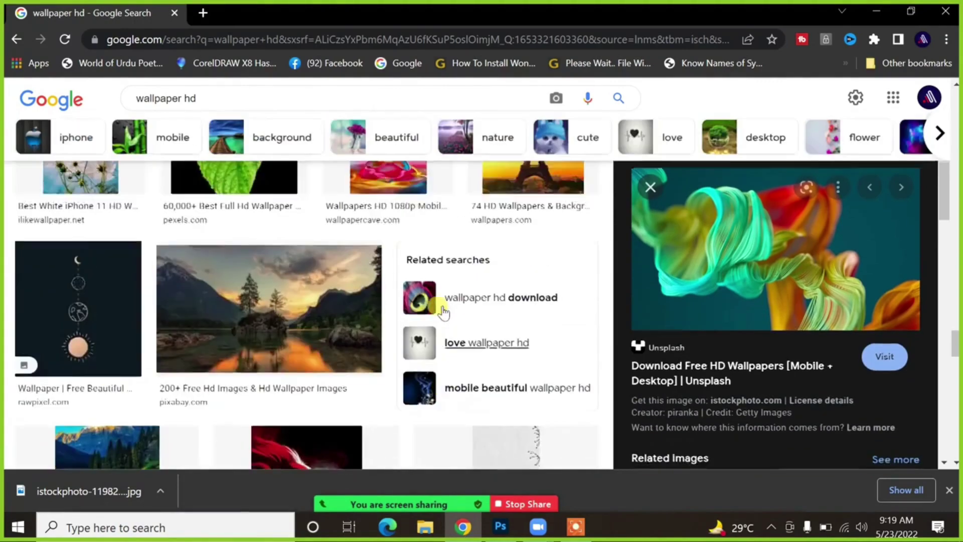
- Preview the sunset Eiffel Tower wallpaper and the related Eiffel Tower photo from Pexels, and look through their related images
click(547, 244)
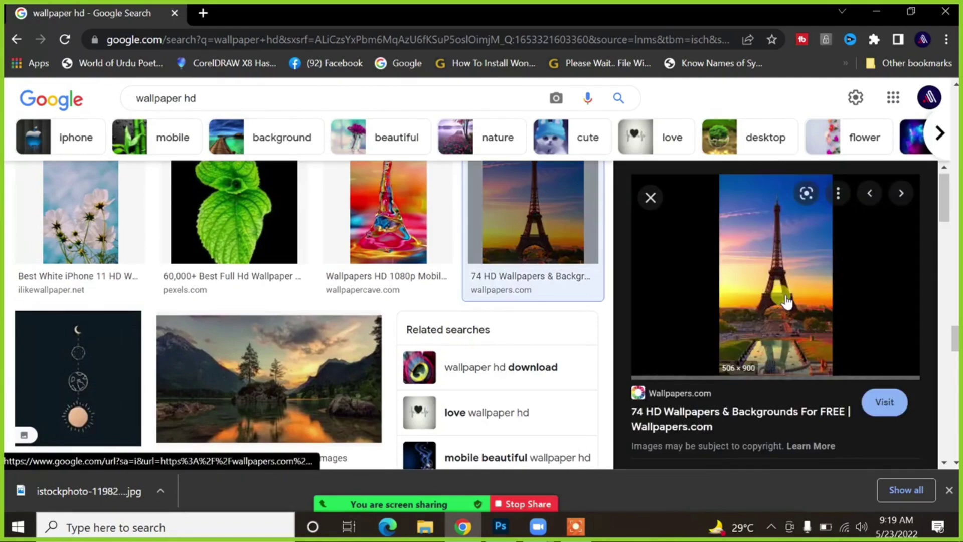
scroll(785, 302, down, 5)
click(788, 304)
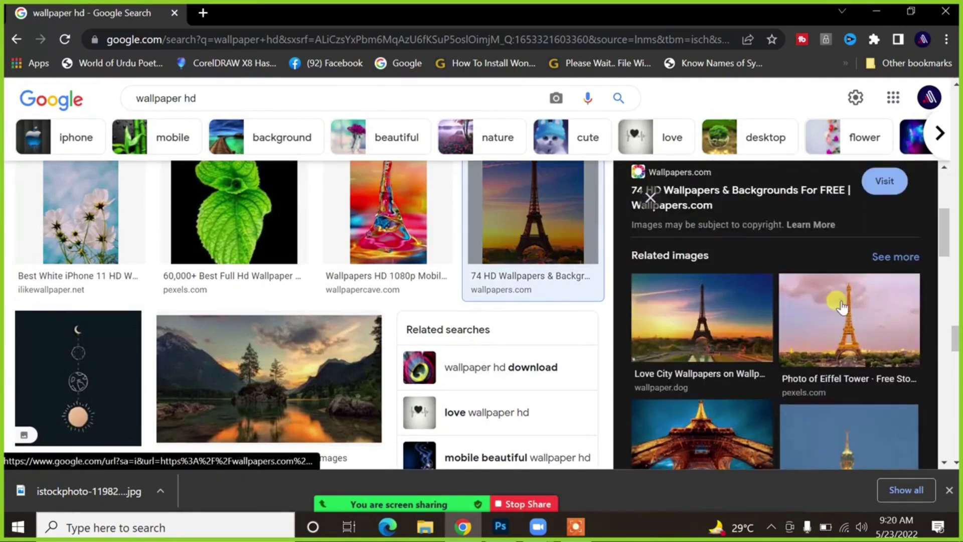
scroll(796, 311, down, 5)
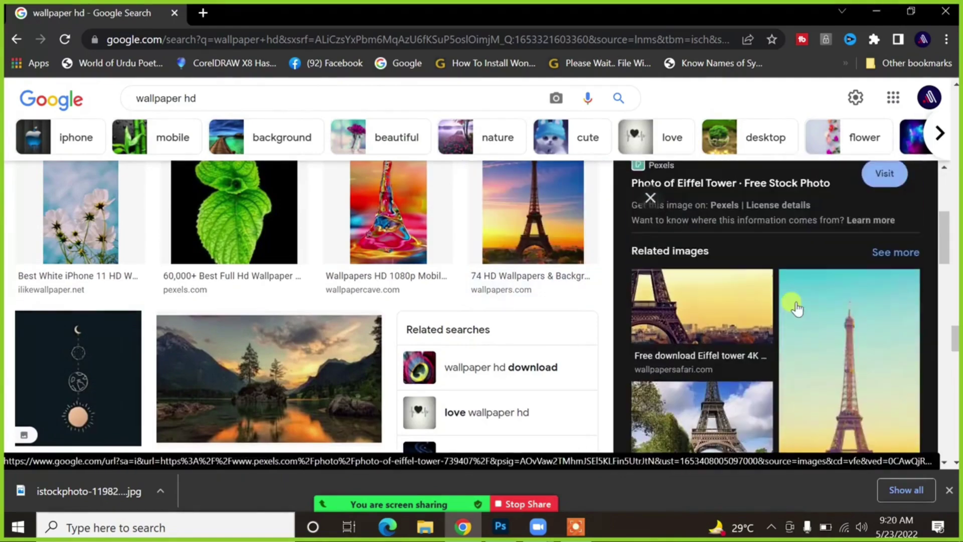
scroll(796, 309, down, 4)
scroll(752, 301, up, 2)
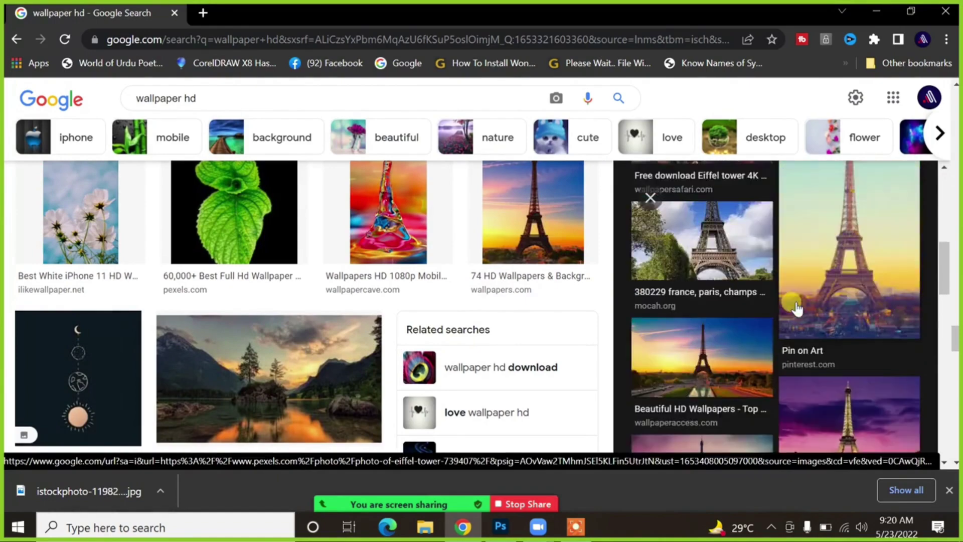
- Preview the Champs de Mars Eiffel Tower wallpaper, look through its related images, and preview the Mocah one with the cloudy sky
click(713, 277)
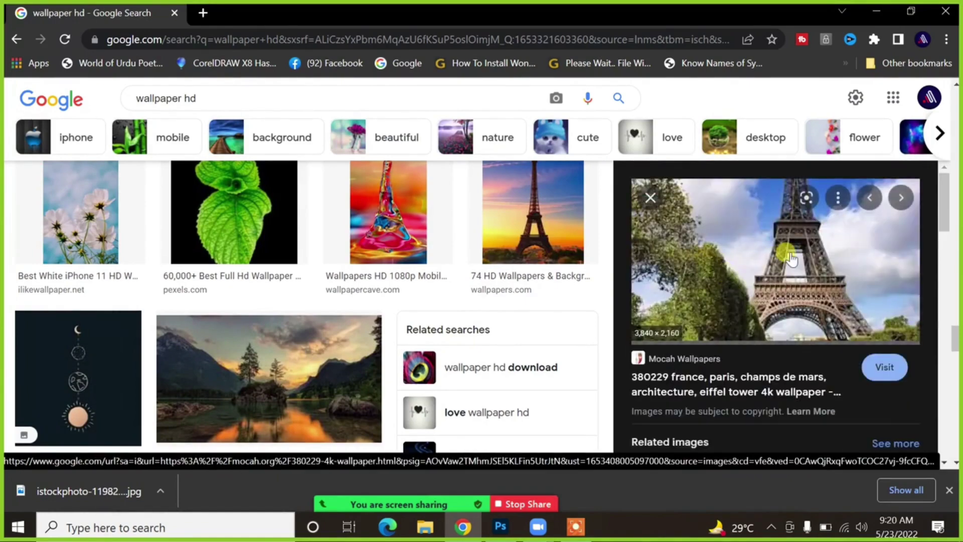
scroll(792, 258, down, 2)
scroll(791, 257, down, 7)
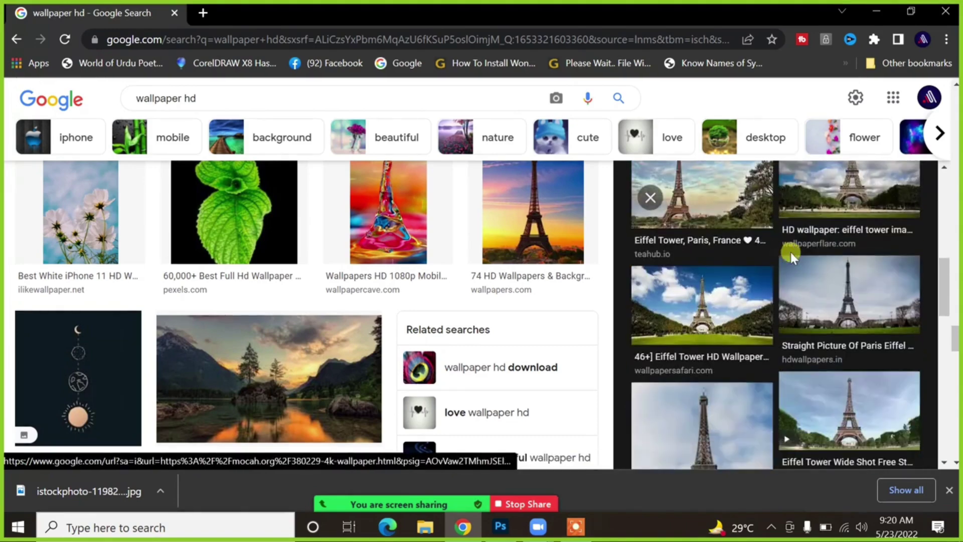
scroll(791, 253, down, 5)
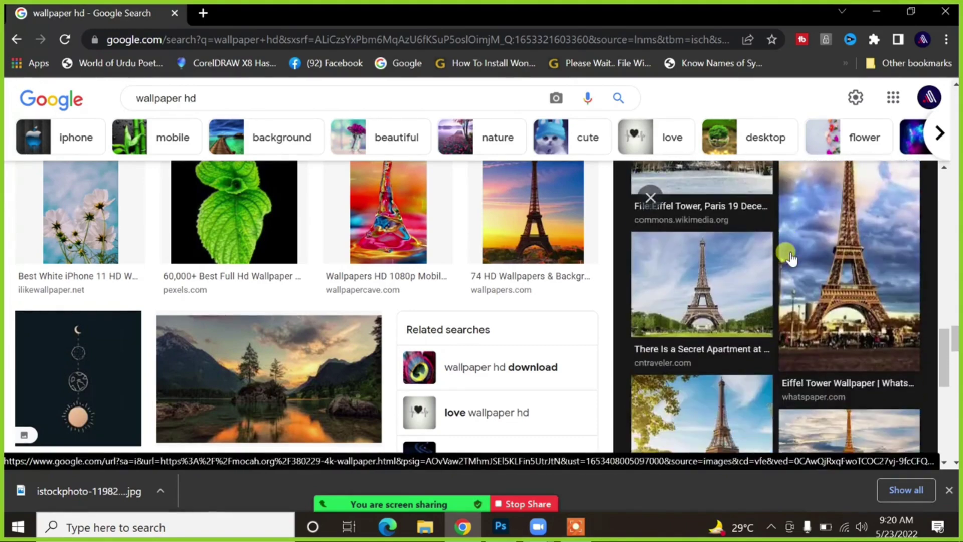
scroll(791, 257, down, 3)
scroll(791, 257, up, 15)
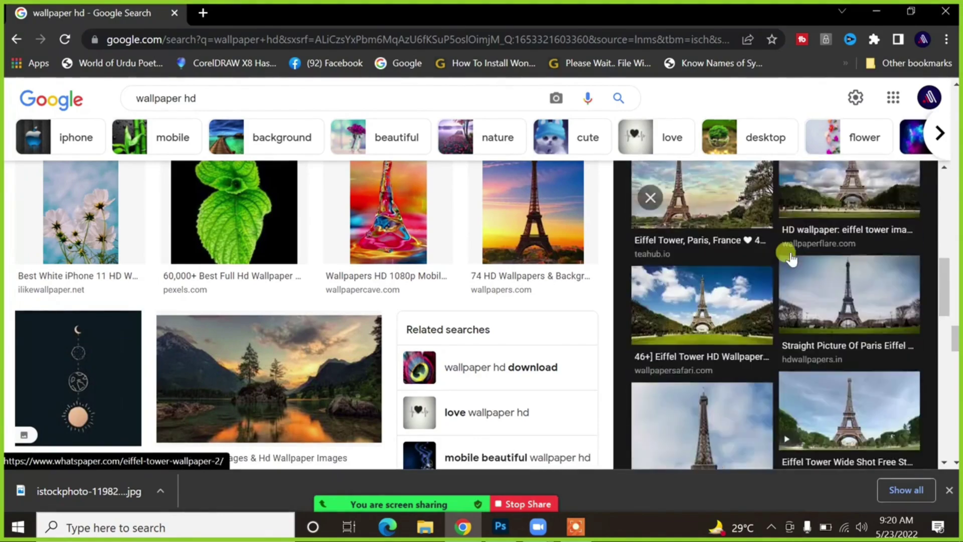
scroll(791, 259, down, 8)
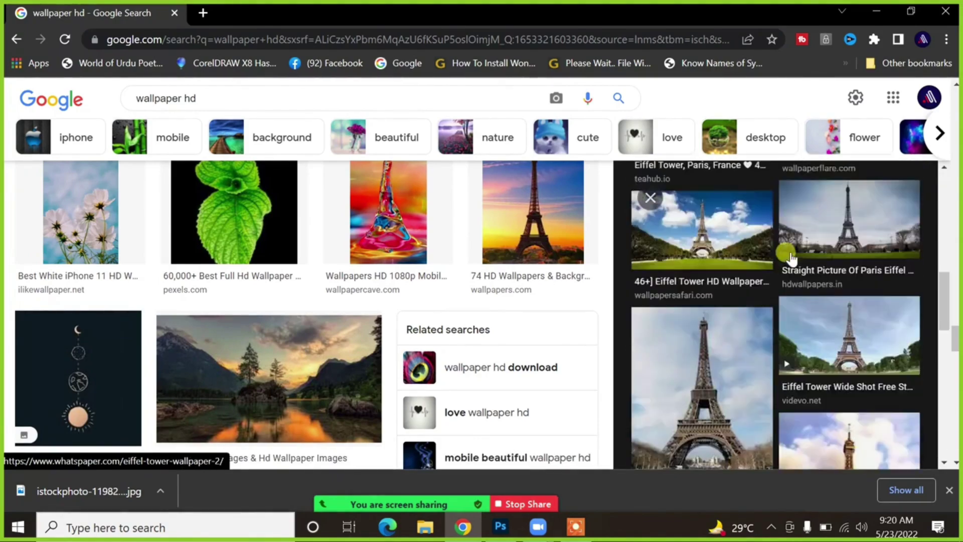
scroll(796, 261, down, 4)
click(837, 300)
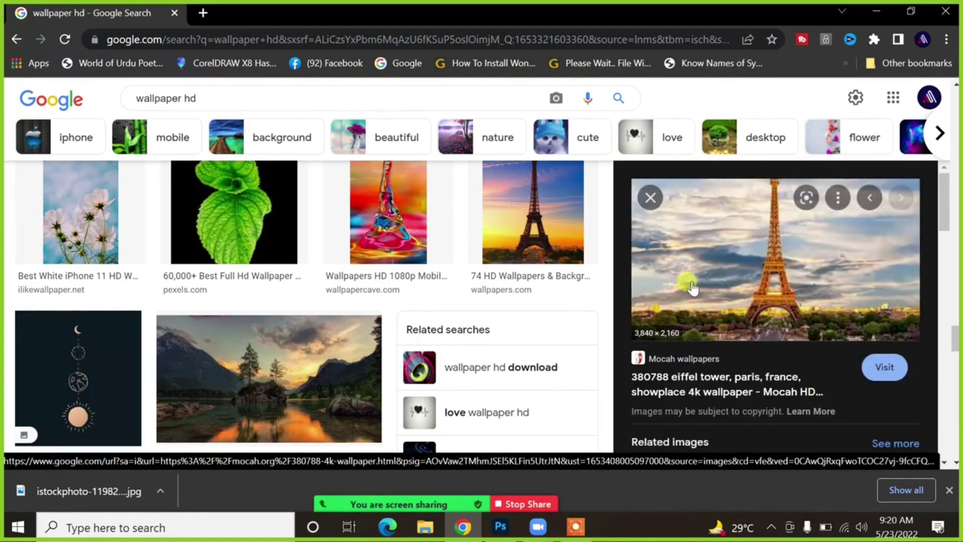
scroll(692, 287, down, 4)
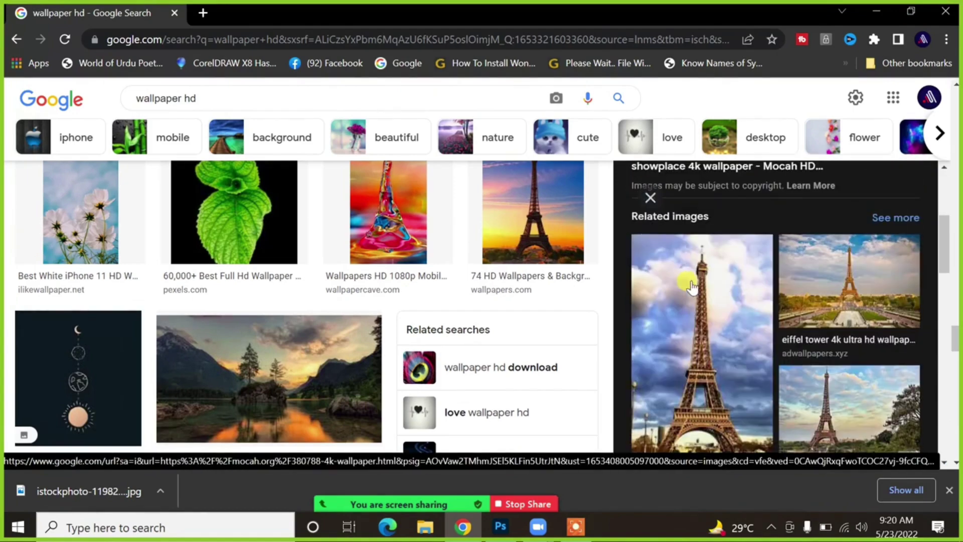
- Close the Eiffel Tower preview and open the preview of the wallpaper with purple flowers in a glass vase
click(650, 197)
scroll(243, 249, down, 4)
scroll(246, 255, down, 2)
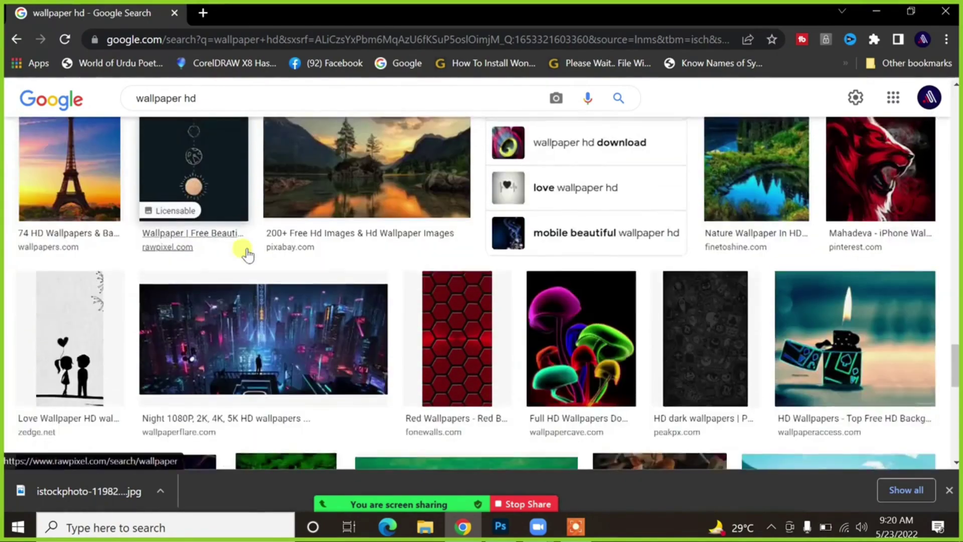
scroll(247, 254, up, 2)
scroll(301, 263, down, 5)
scroll(369, 258, down, 5)
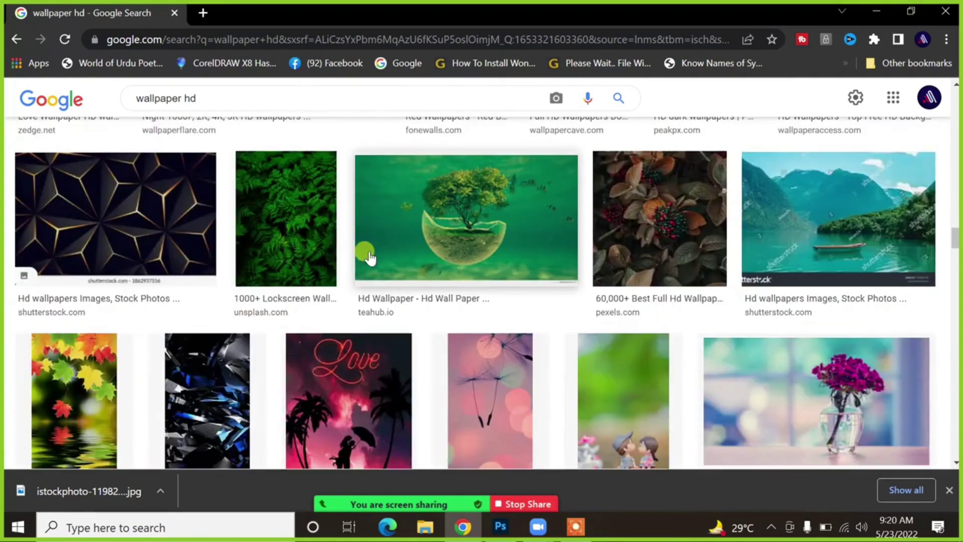
click(847, 275)
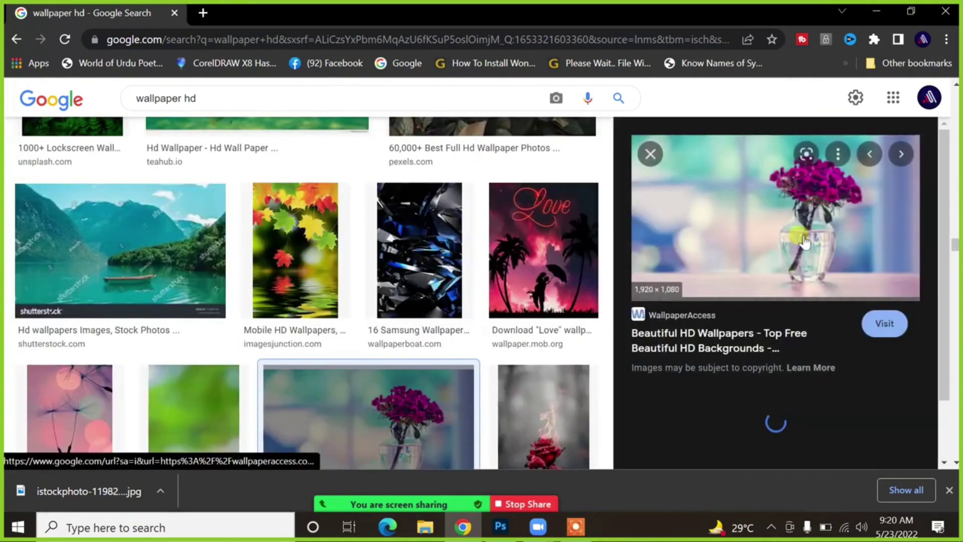
- Download the flower vase wallpaper and try to open the downloaded file in Photoshop, dismissing the error message
scroll(793, 227, down, 6)
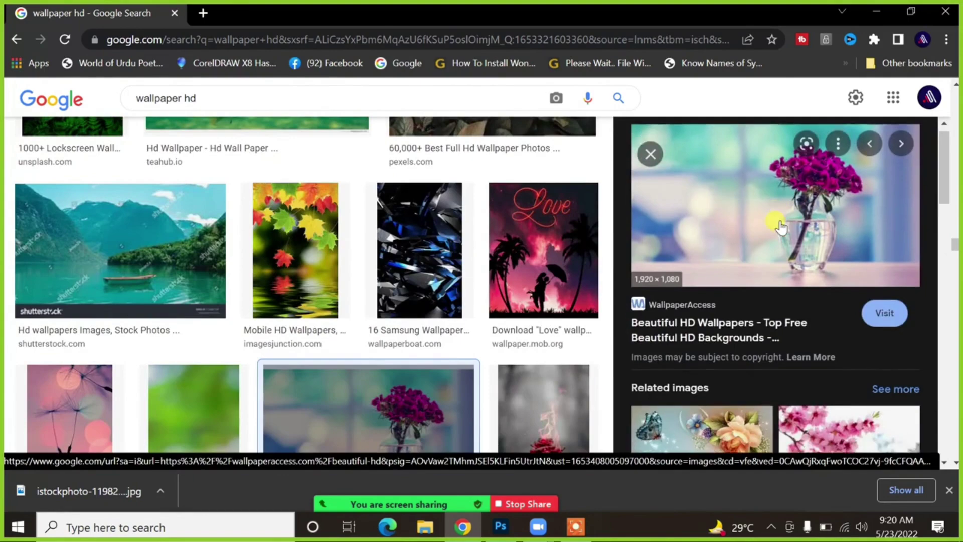
scroll(780, 226, up, 6)
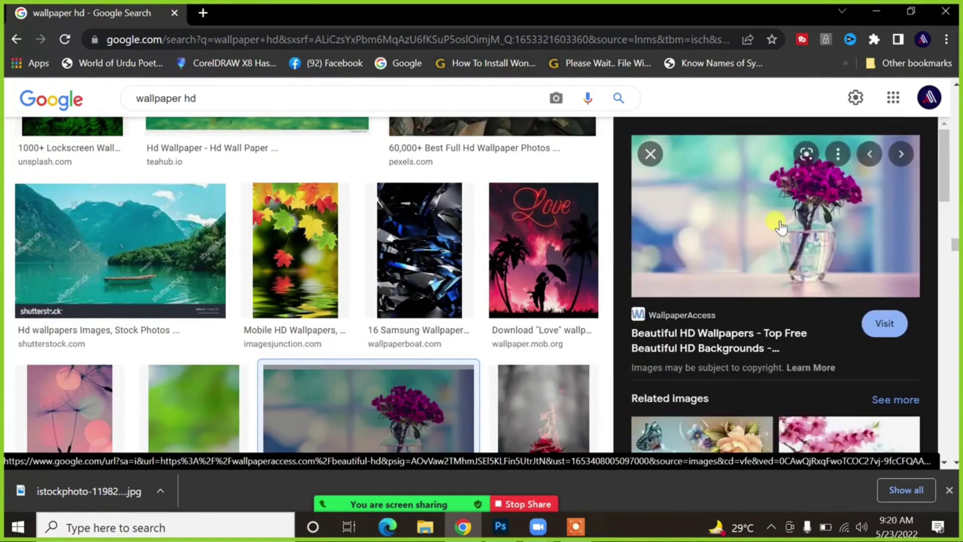
scroll(780, 231, down, 8)
scroll(779, 233, up, 6)
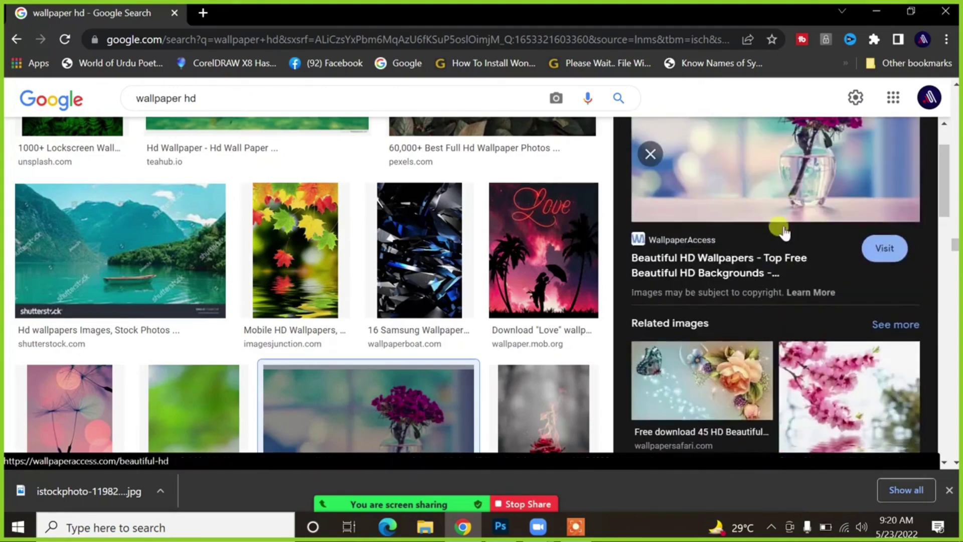
right_click(806, 189)
click(761, 336)
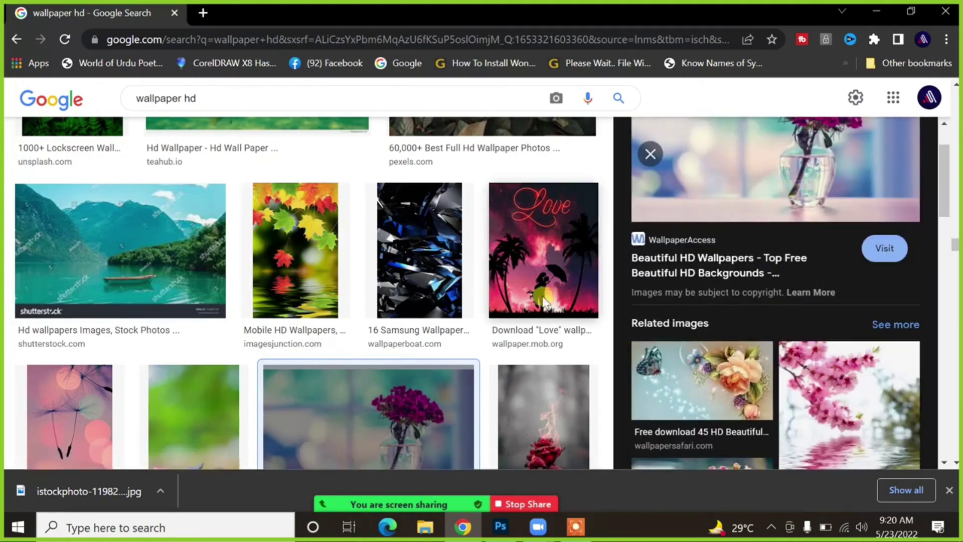
click(361, 341)
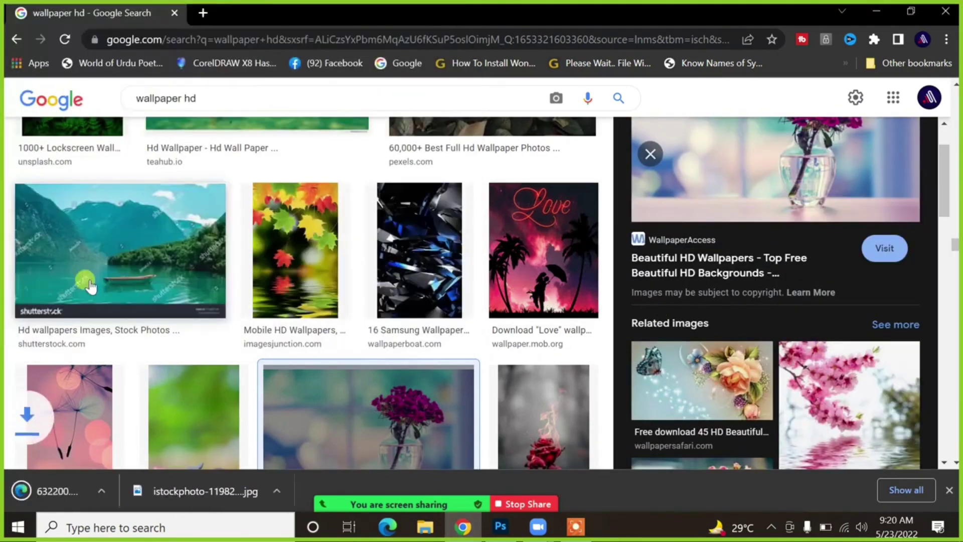
drag(45, 492, 516, 59)
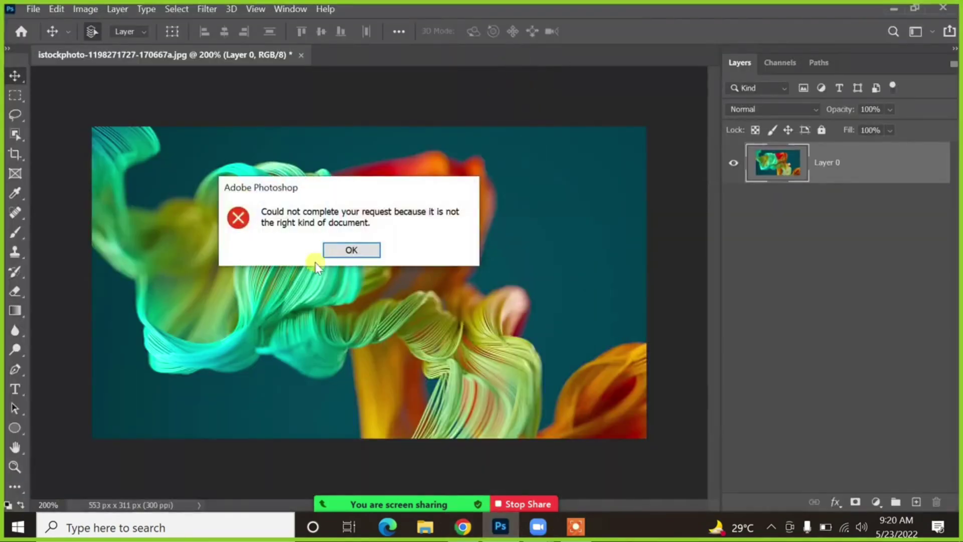
click(346, 250)
- Switch to Chrome, look through the flower vase wallpaper's related images, and dismiss the search-by-image box
click(463, 526)
scroll(775, 324, down, 10)
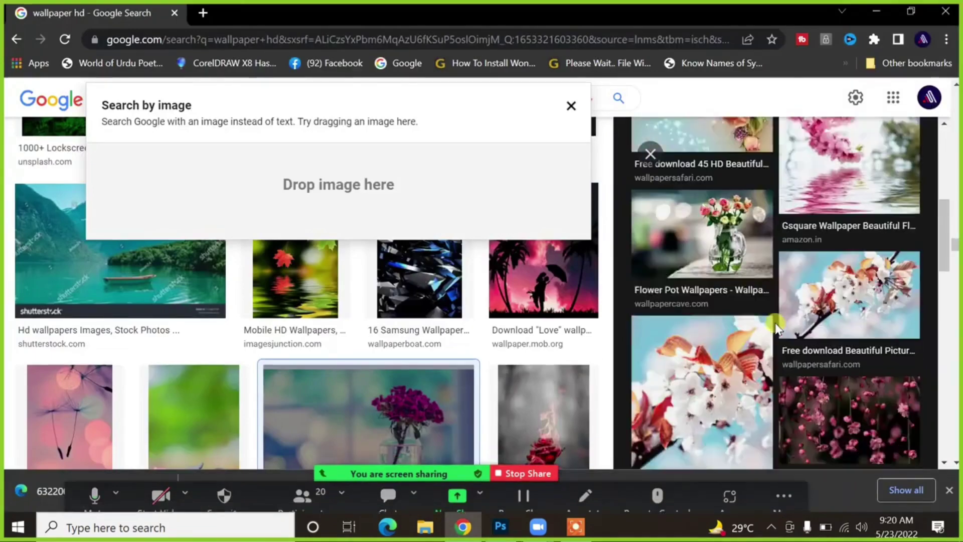
scroll(692, 370, down, 4)
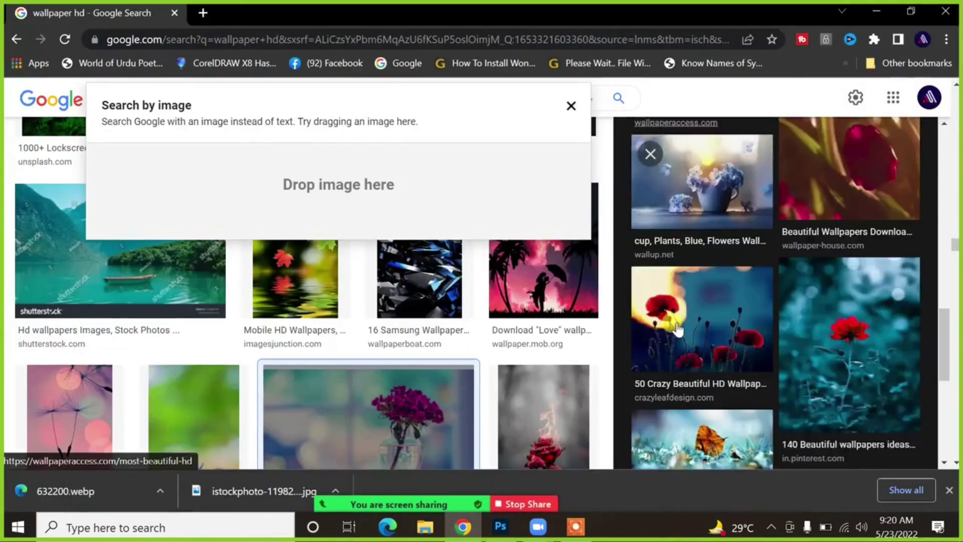
click(570, 106)
- Look through more of the "wallpaper hd" image results, closing the flower vase preview along the way
scroll(213, 226, down, 5)
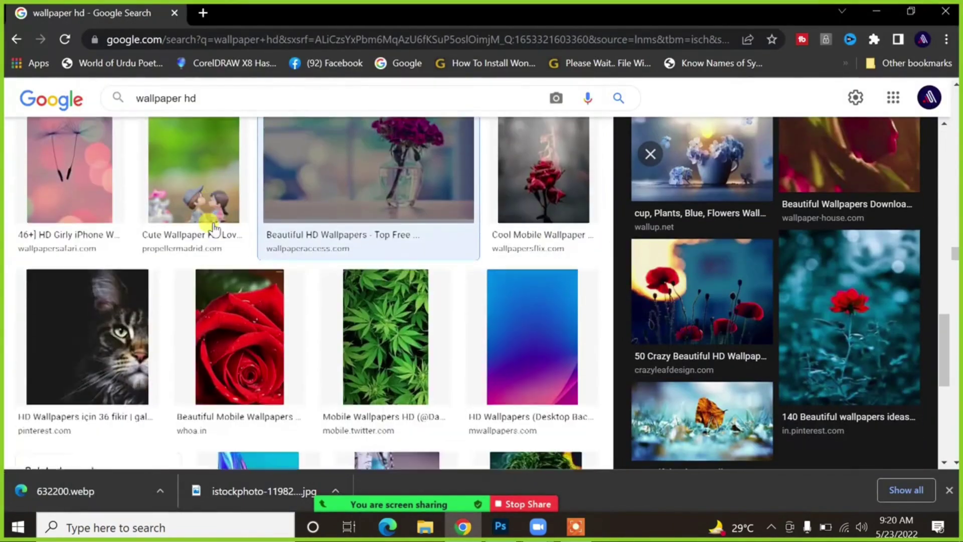
scroll(213, 223, up, 2)
scroll(213, 229, down, 5)
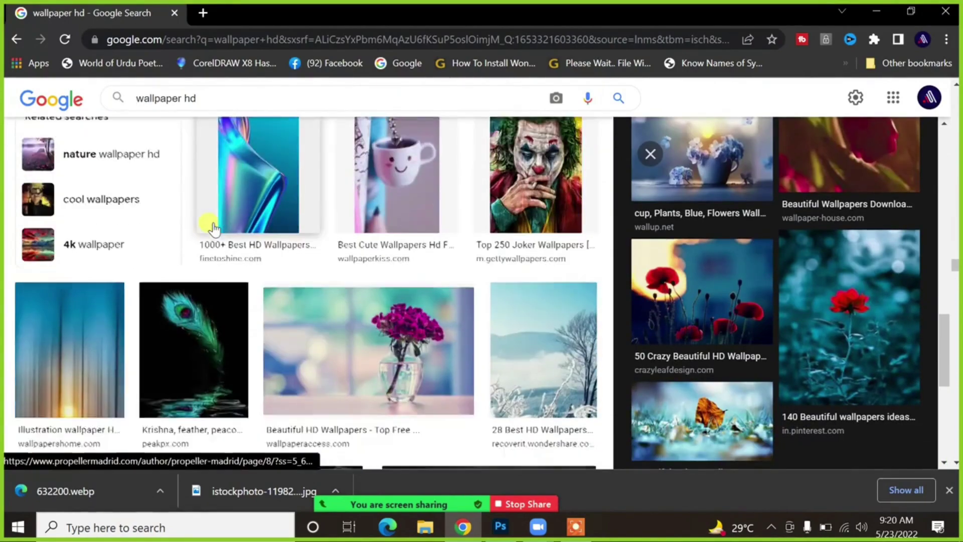
scroll(213, 227, down, 1)
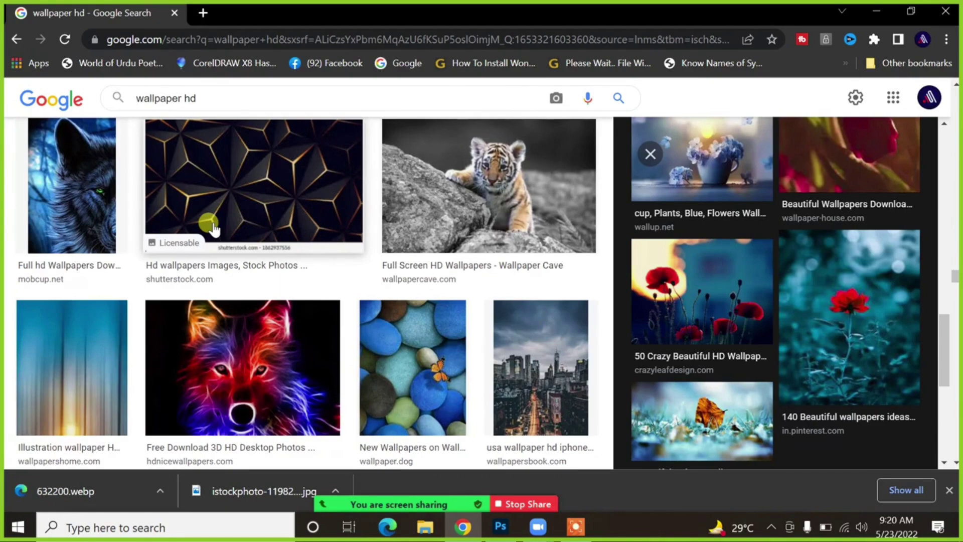
scroll(213, 227, up, 2)
scroll(213, 226, down, 10)
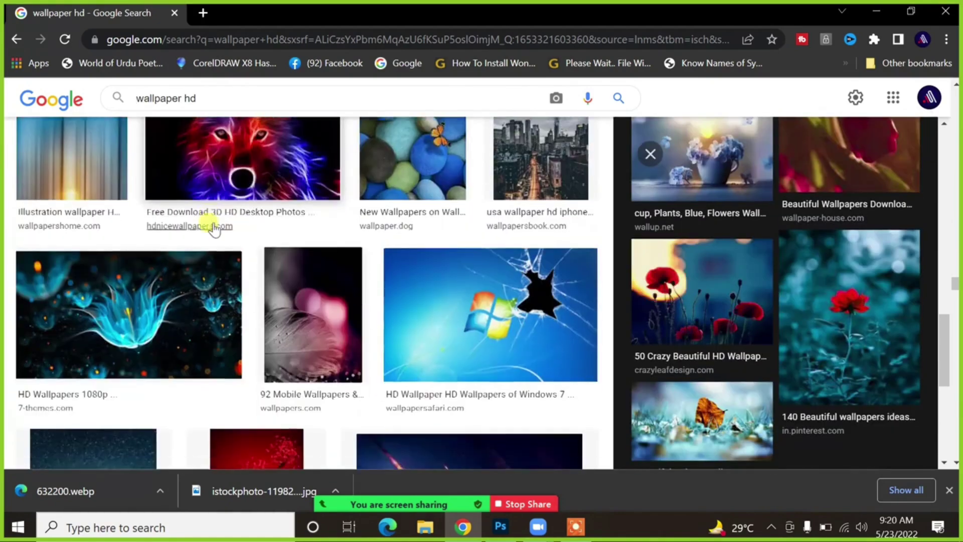
scroll(212, 227, down, 8)
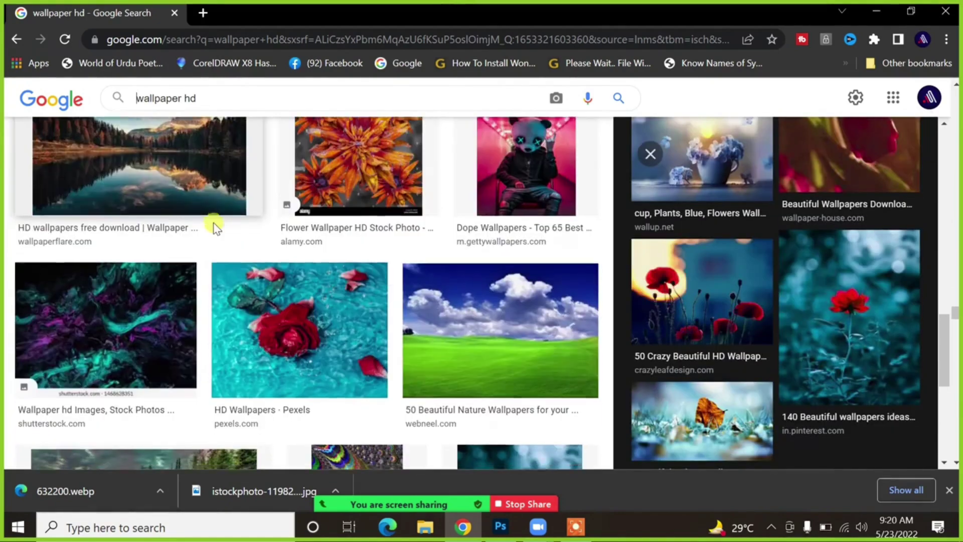
key(Escape)
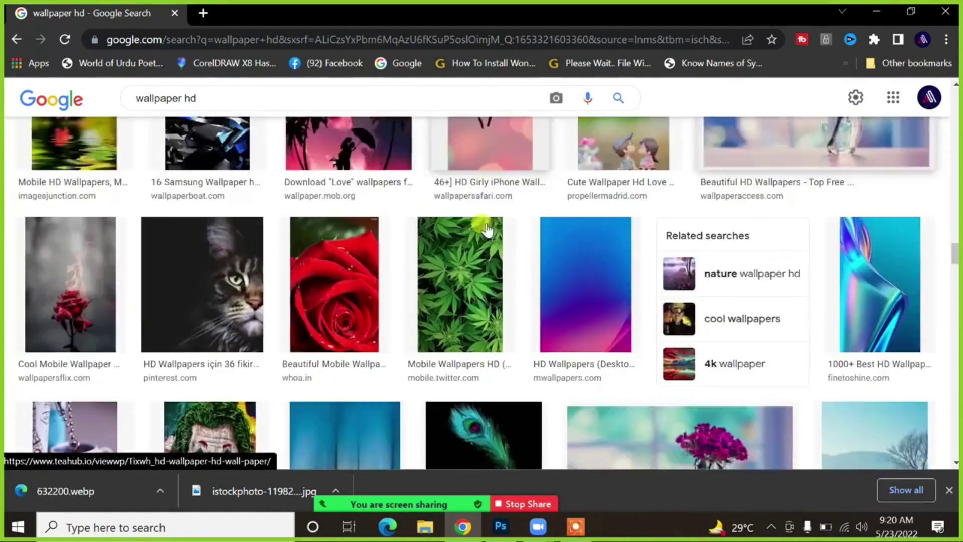
scroll(481, 231, down, 2)
scroll(481, 231, down, 7)
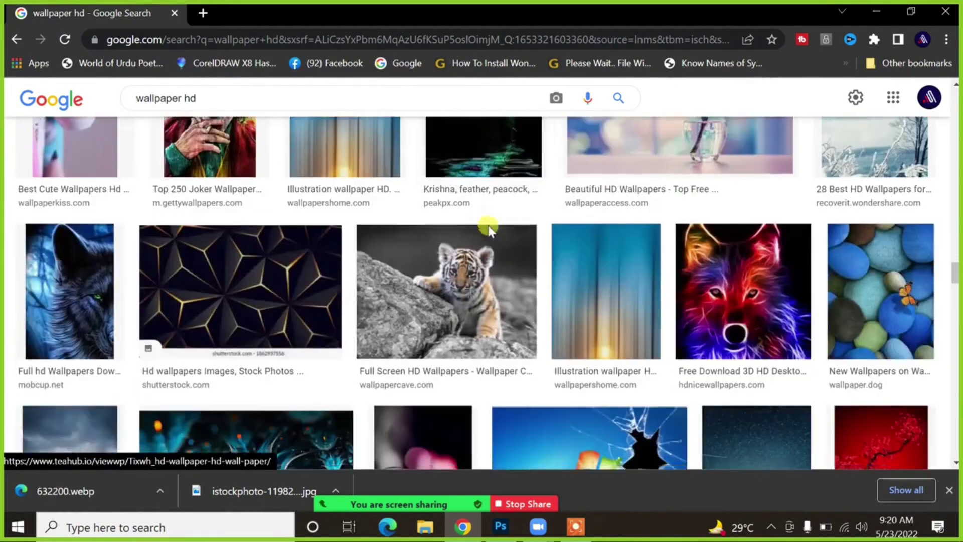
scroll(489, 229, down, 12)
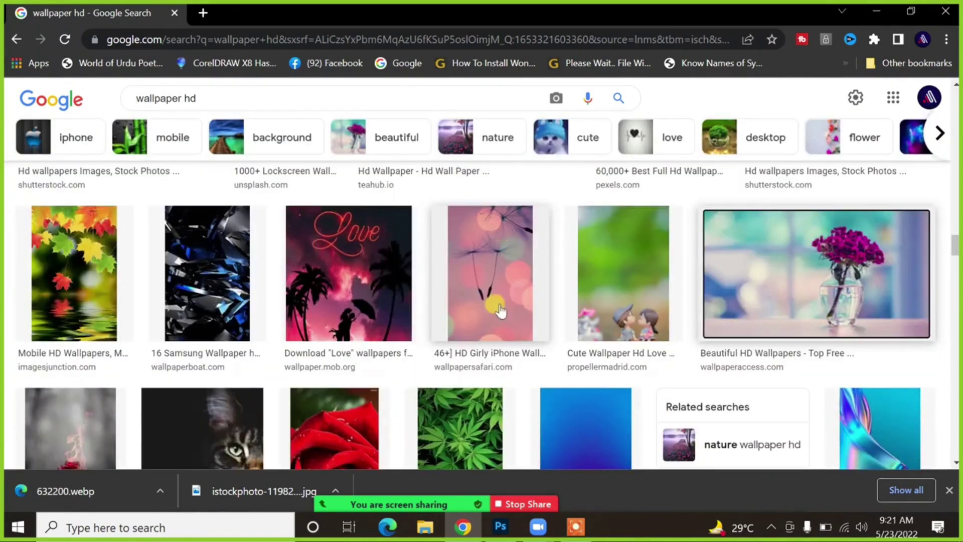
- Switch to Photoshop, open the Field Blur filter from the Blur Gallery, and remove all blur pins
click(501, 526)
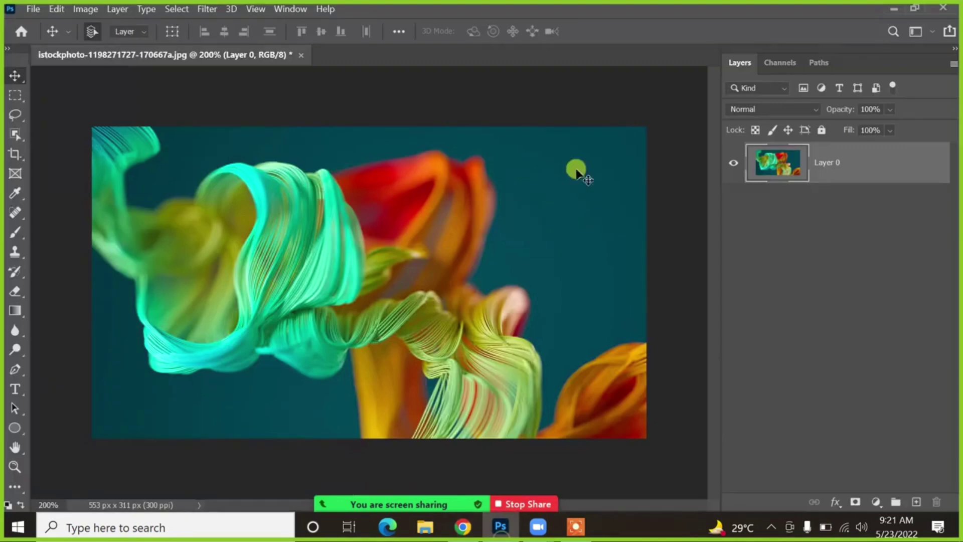
click(217, 8)
mouse_move(252, 180)
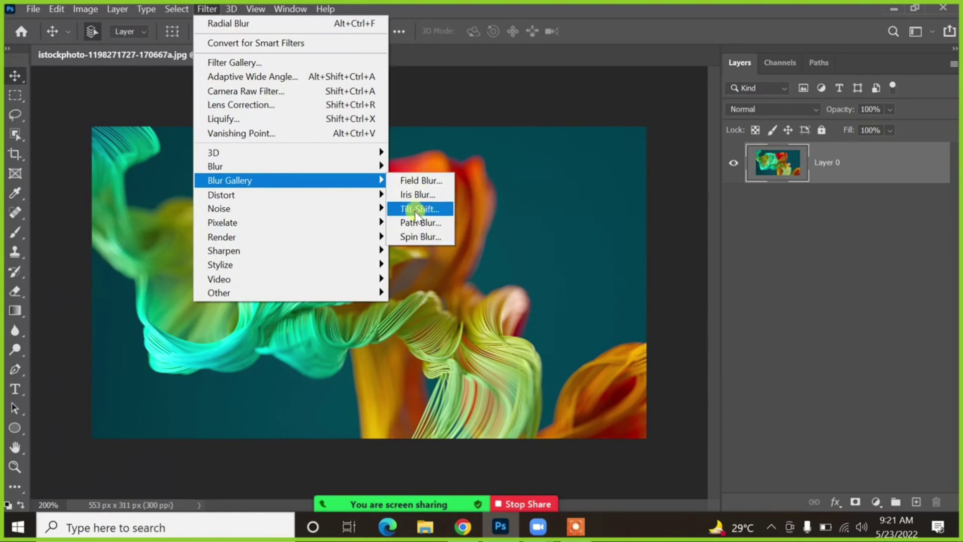
click(418, 180)
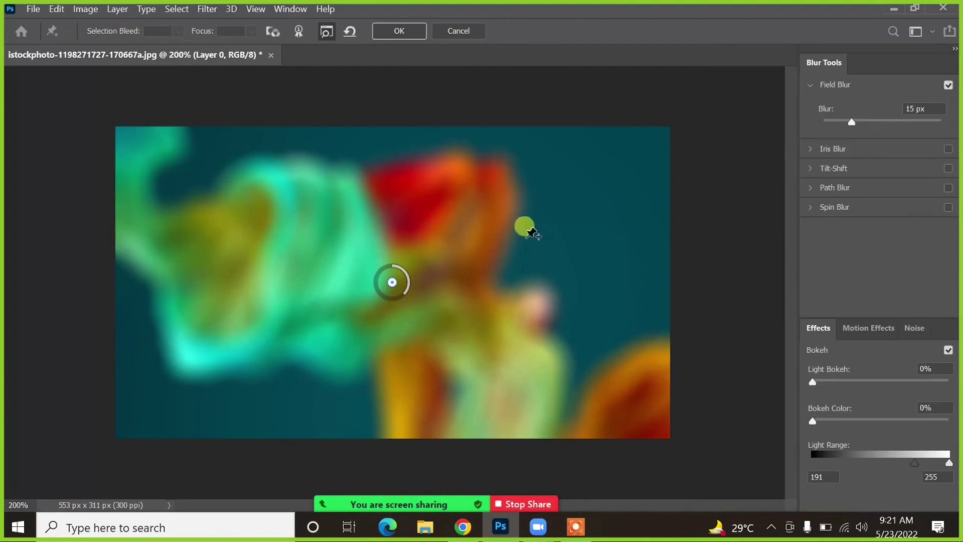
click(350, 30)
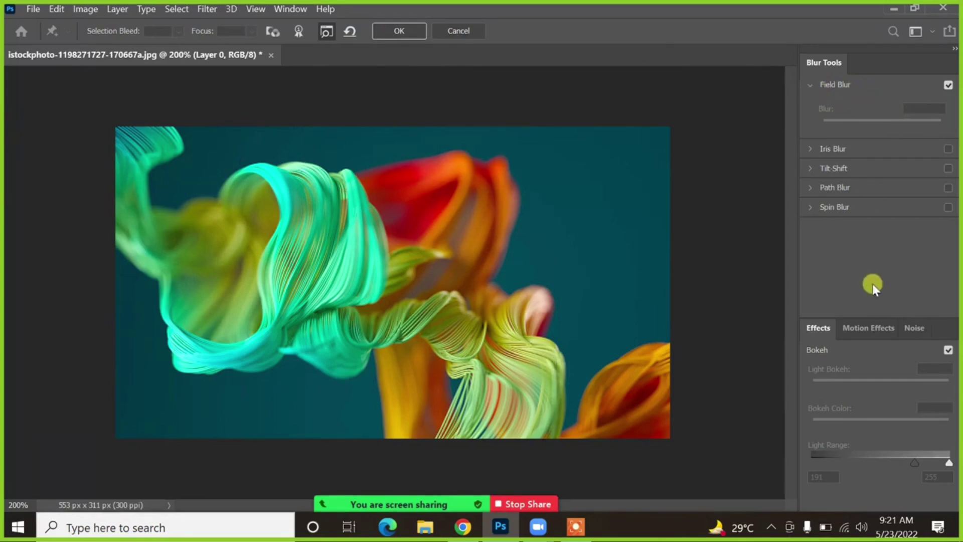
- Place a Field Blur pin on the red ribbon, move it near the image centre, and set its blur to about 4 px
click(436, 201)
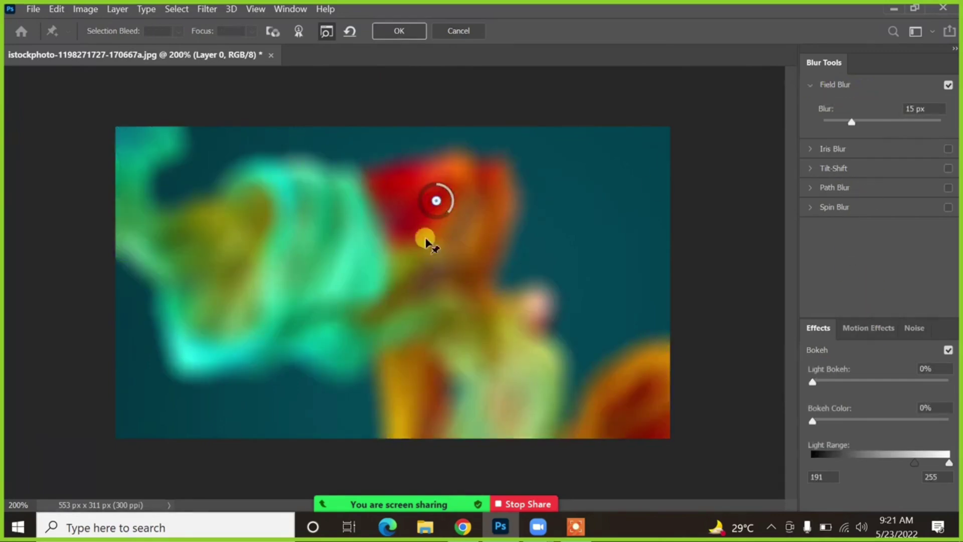
click(407, 268)
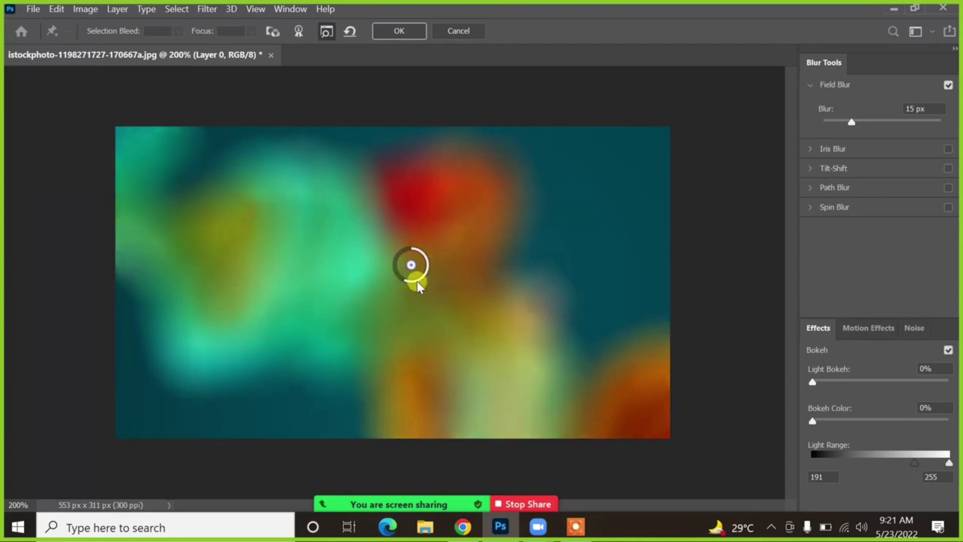
drag(417, 281, 411, 260)
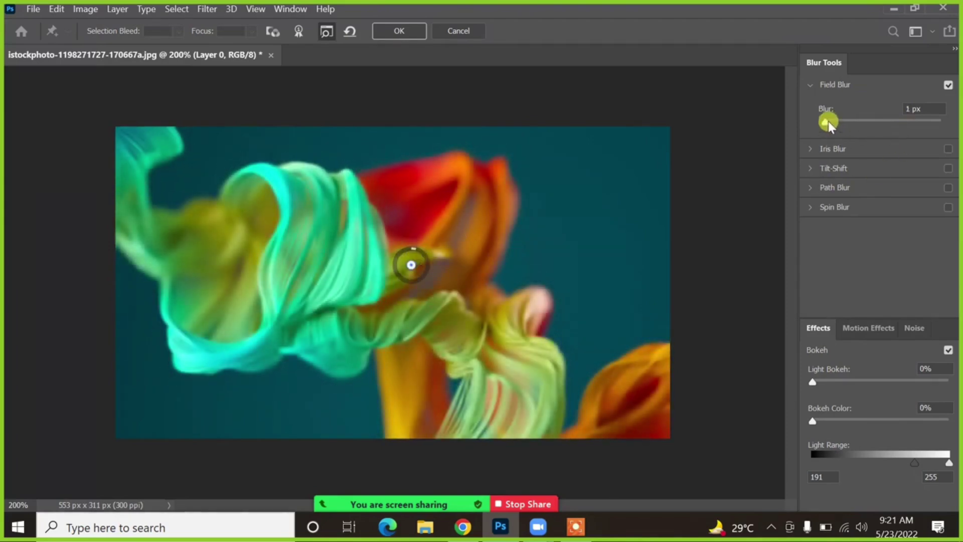
mouse_move(829, 121)
mouse_down()
mouse_move(927, 128)
mouse_move(832, 118)
mouse_up()
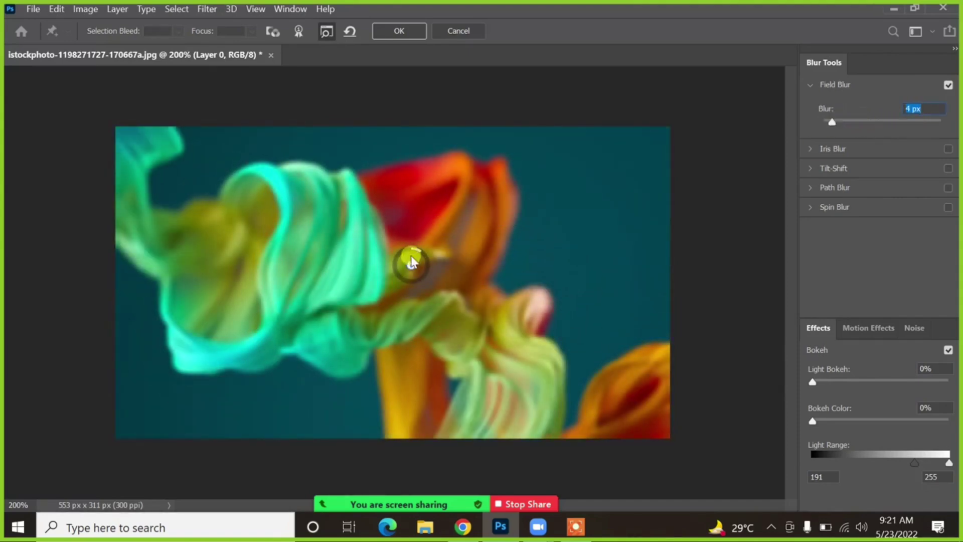
mouse_move(422, 254)
mouse_down()
mouse_move(422, 273)
mouse_move(412, 278)
mouse_move(429, 278)
mouse_move(419, 252)
mouse_up()
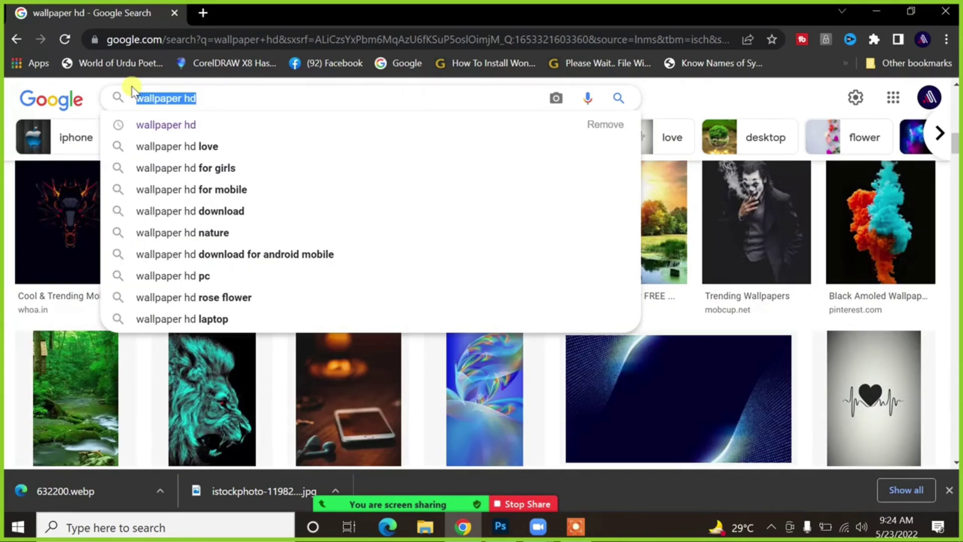
- Replace the image search in Chrome with "night city wallpaper"
key(BackSpace)
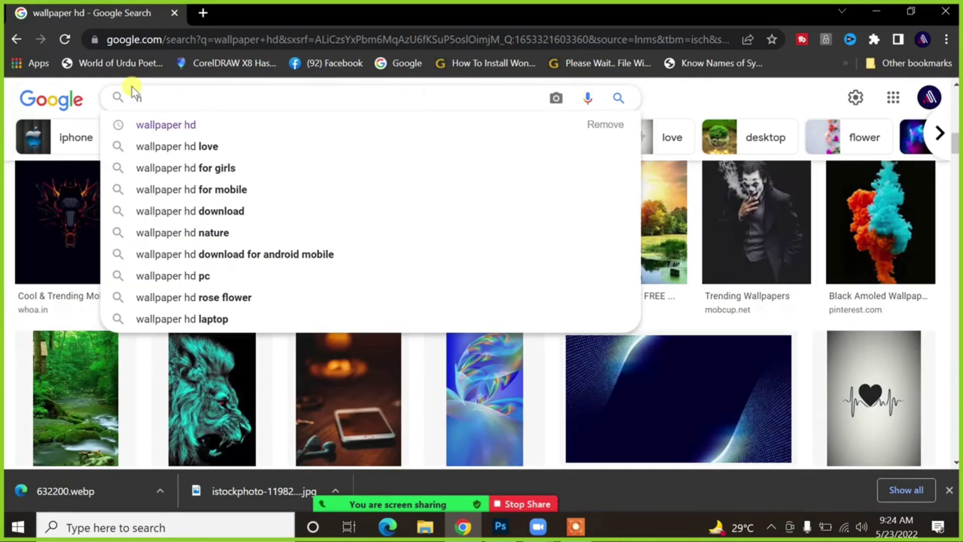
text(no)
key(BackSpace)
key(BackSpace)
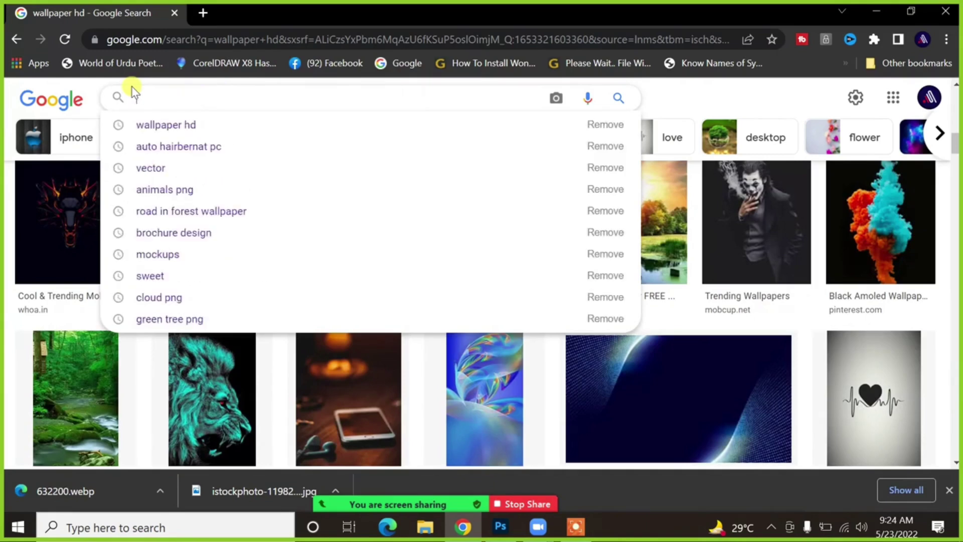
text(night )
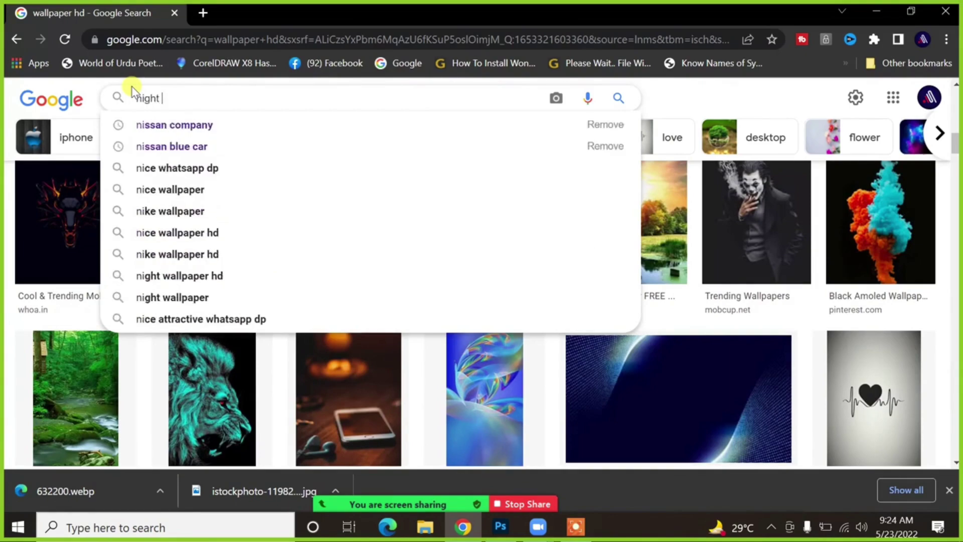
text(city)
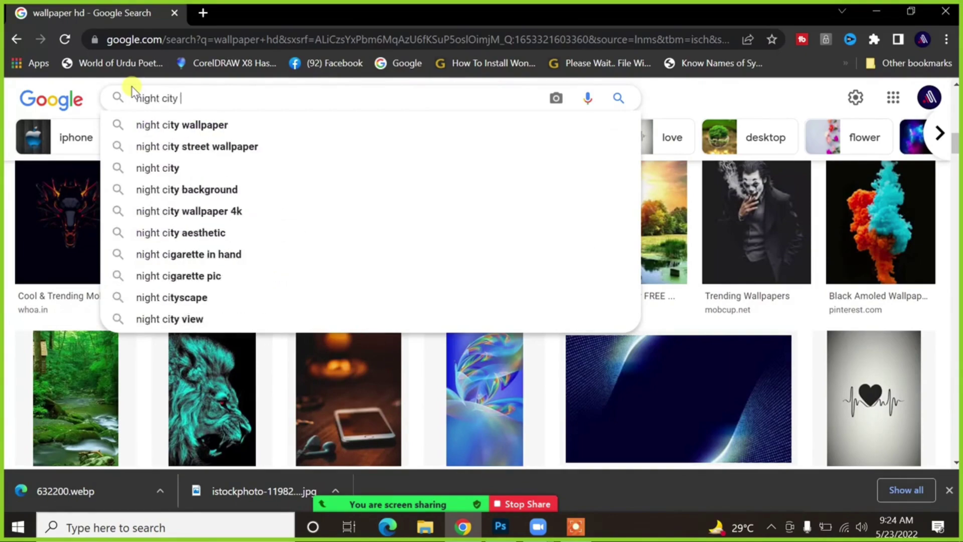
key(Down)
key(Return)
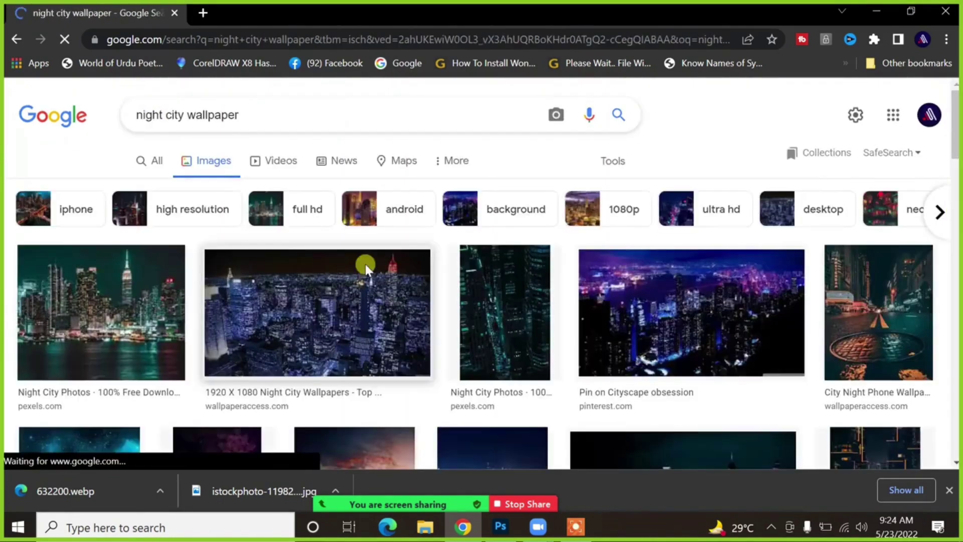
- Look through the night city wallpaper results for a suitable image
scroll(365, 266, down, 4)
scroll(365, 270, down, 4)
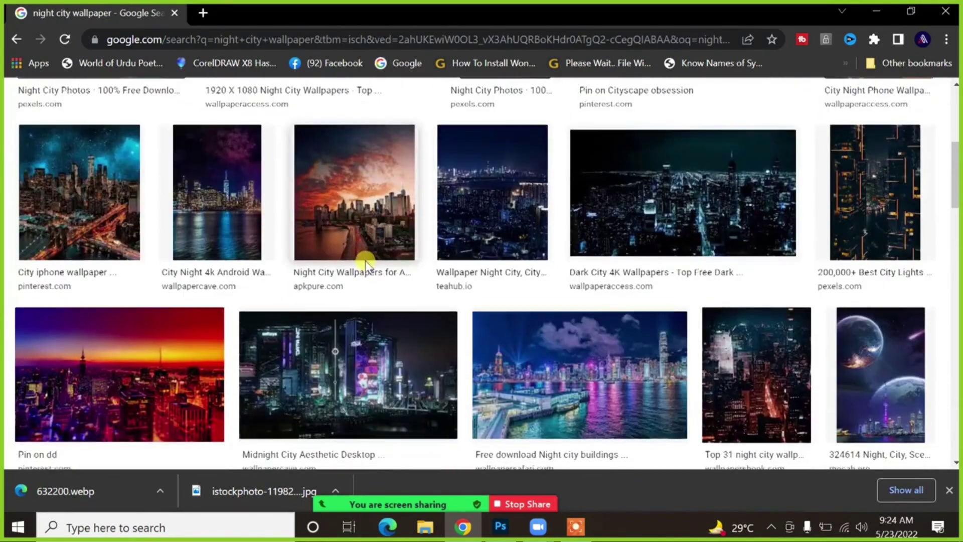
scroll(366, 262, down, 4)
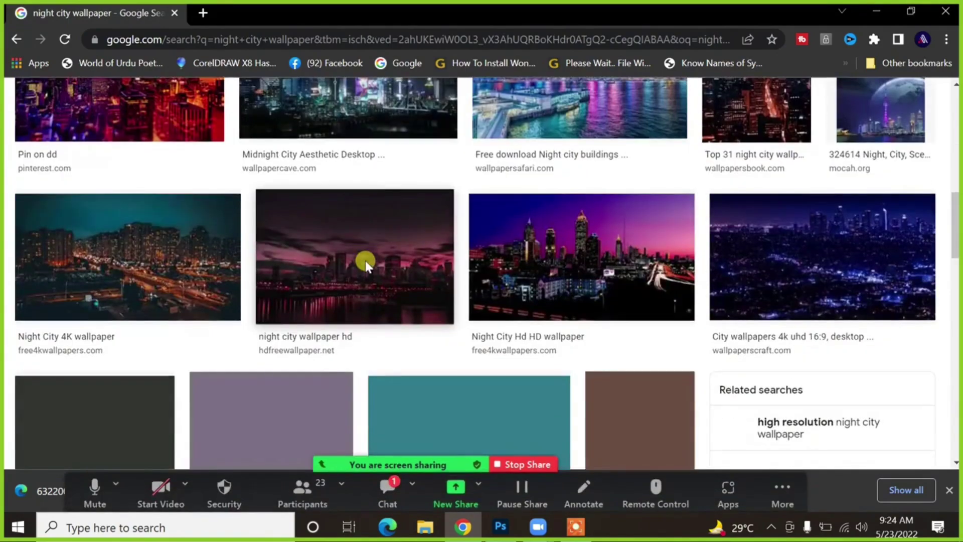
scroll(376, 286, down, 3)
scroll(413, 268, up, 4)
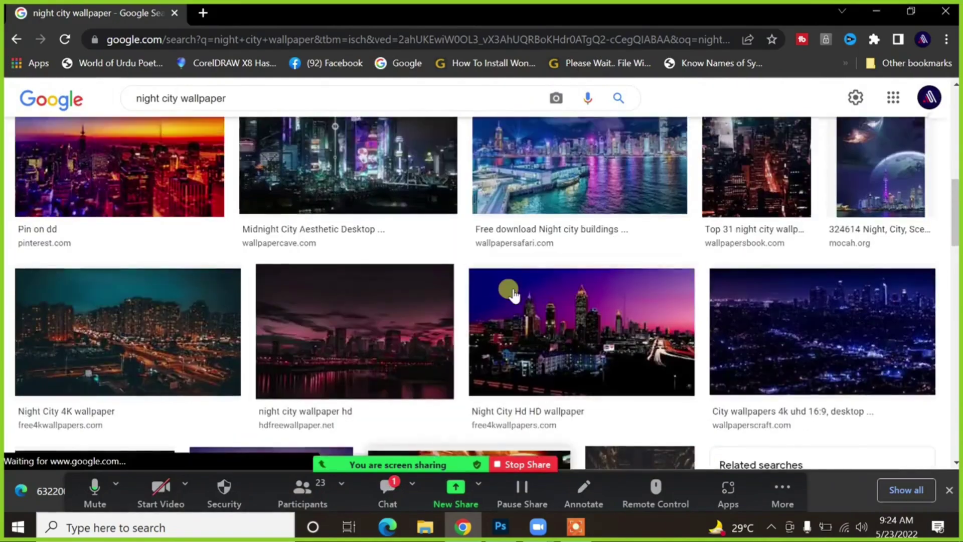
scroll(510, 286, down, 6)
scroll(512, 290, down, 4)
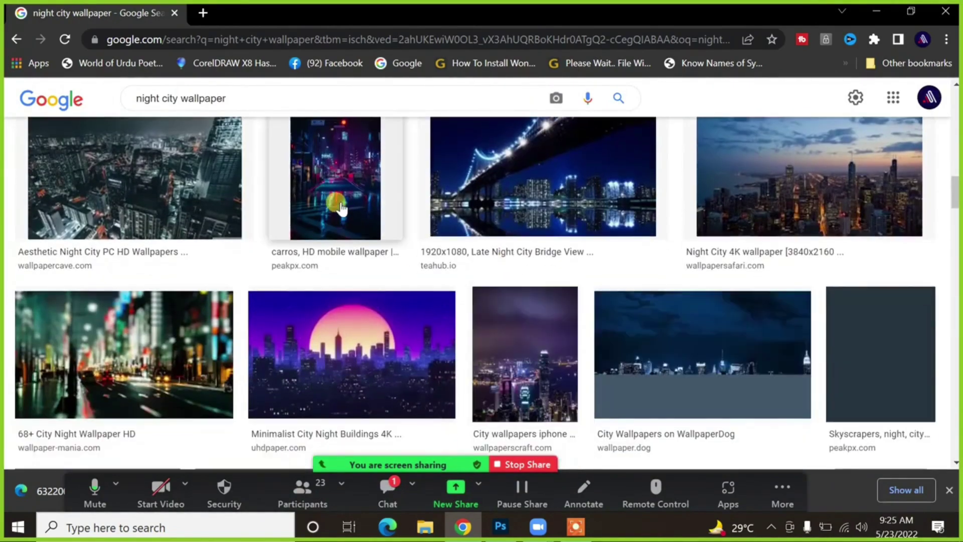
scroll(343, 216, down, 3)
scroll(341, 206, down, 6)
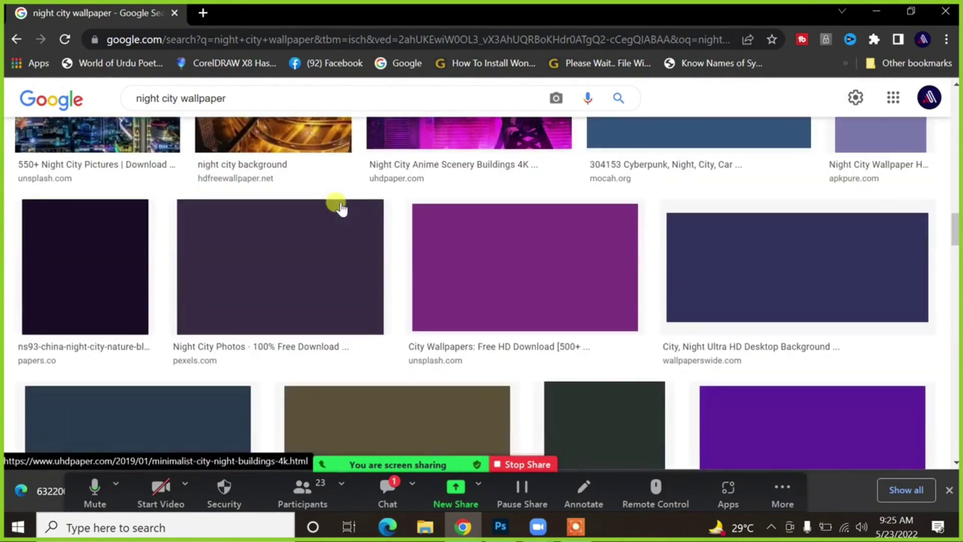
scroll(354, 271, up, 5)
scroll(354, 271, down, 4)
- Preview the Peakpx neon street wallpaper, look through its related images, and preview the night city street traffic wallpaper
click(333, 189)
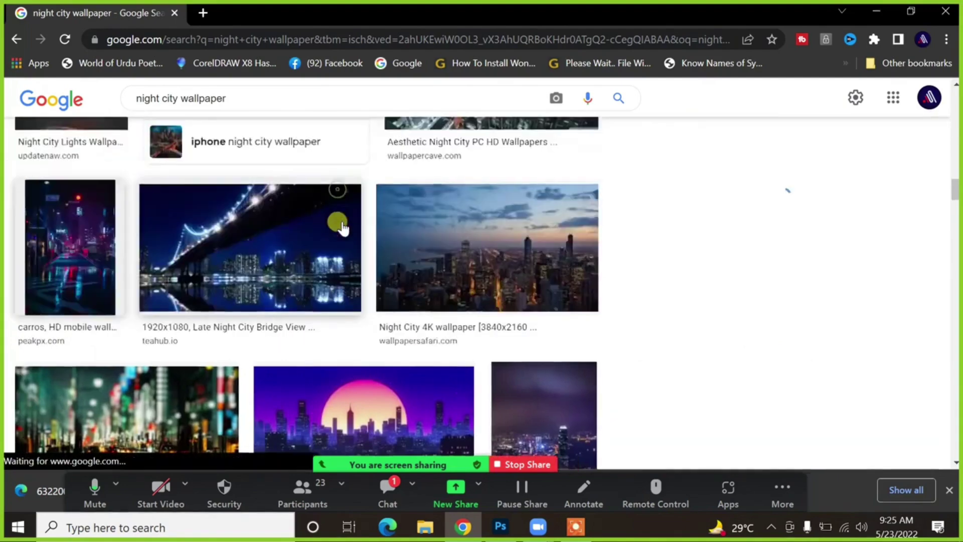
scroll(793, 231, down, 7)
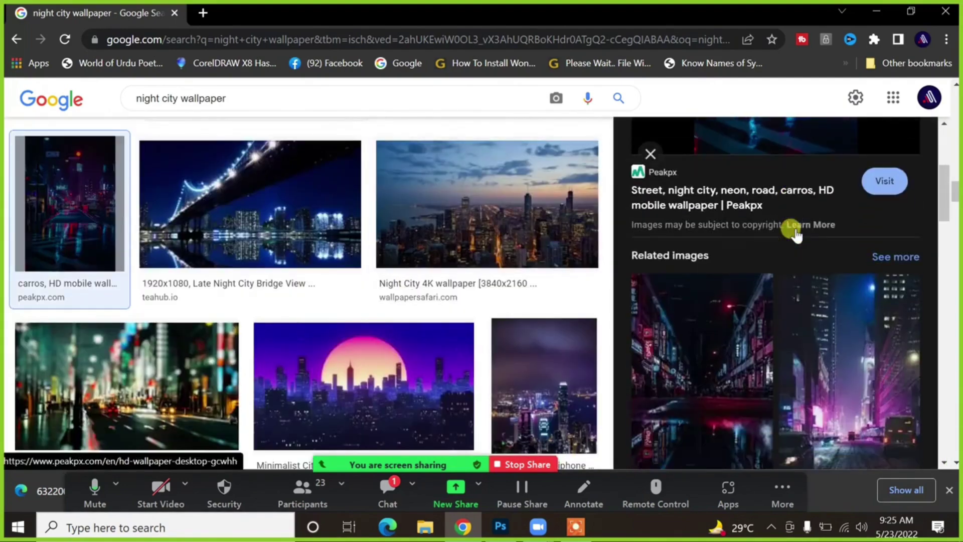
scroll(798, 231, down, 4)
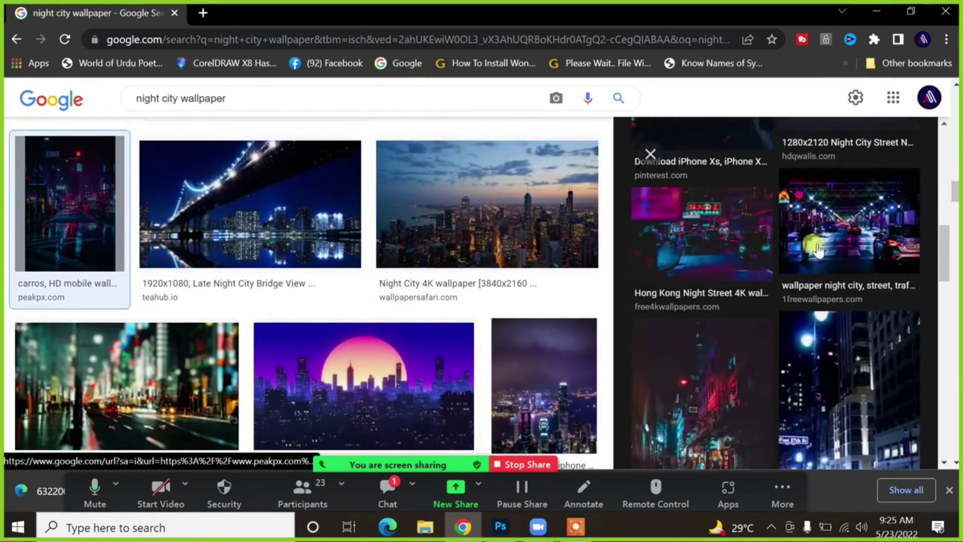
click(823, 249)
click(829, 250)
click(177, 12)
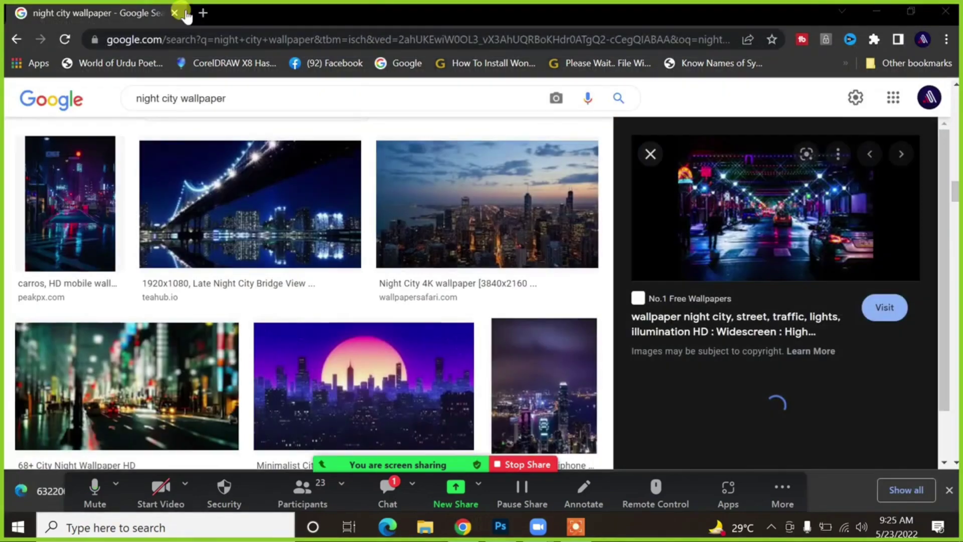
- Close the street traffic wallpaper preview and open the Zoom meeting chat
scroll(784, 274, down, 5)
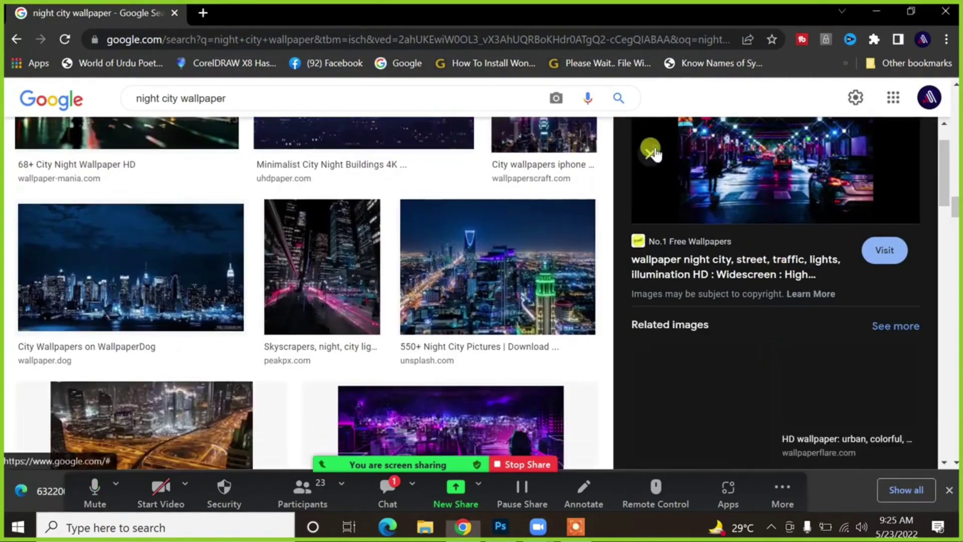
click(651, 154)
click(387, 489)
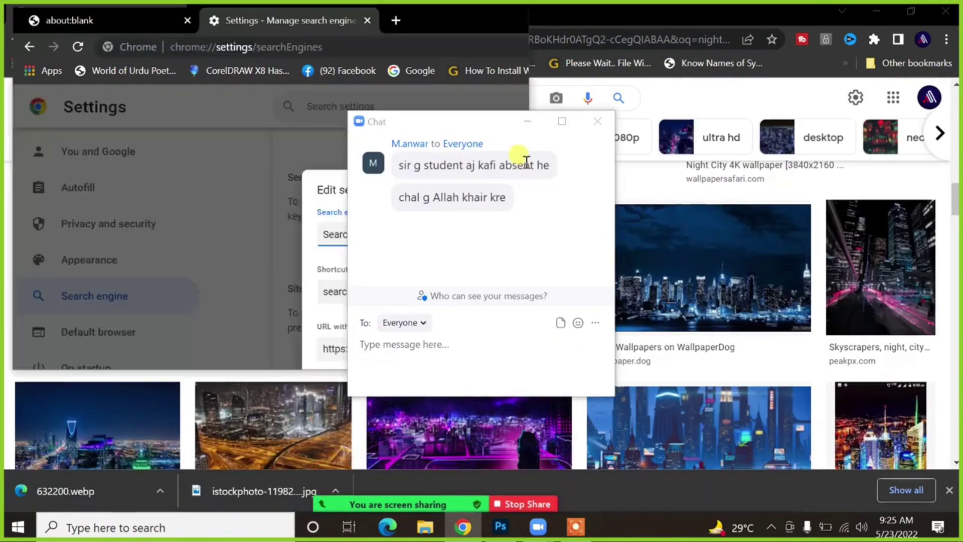
- Minimize the meeting chat, preview the SF Wallpaper night city image and its related images, and close the preview
click(527, 122)
scroll(510, 268, down, 4)
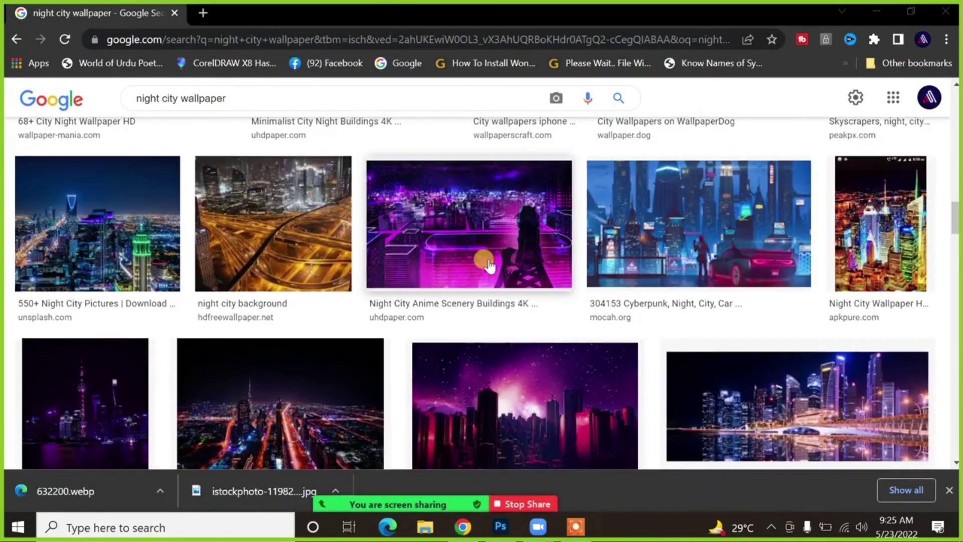
scroll(473, 265, down, 3)
click(458, 256)
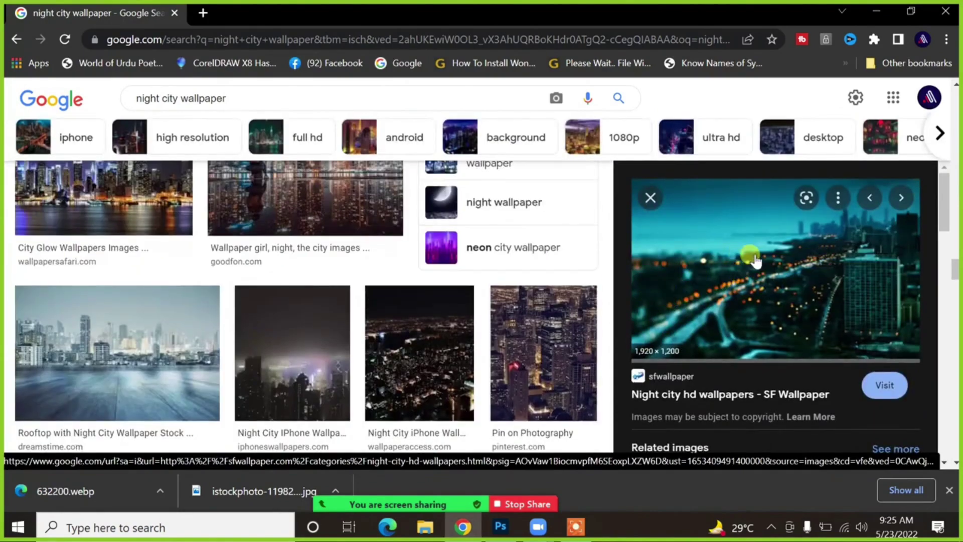
scroll(753, 251, down, 2)
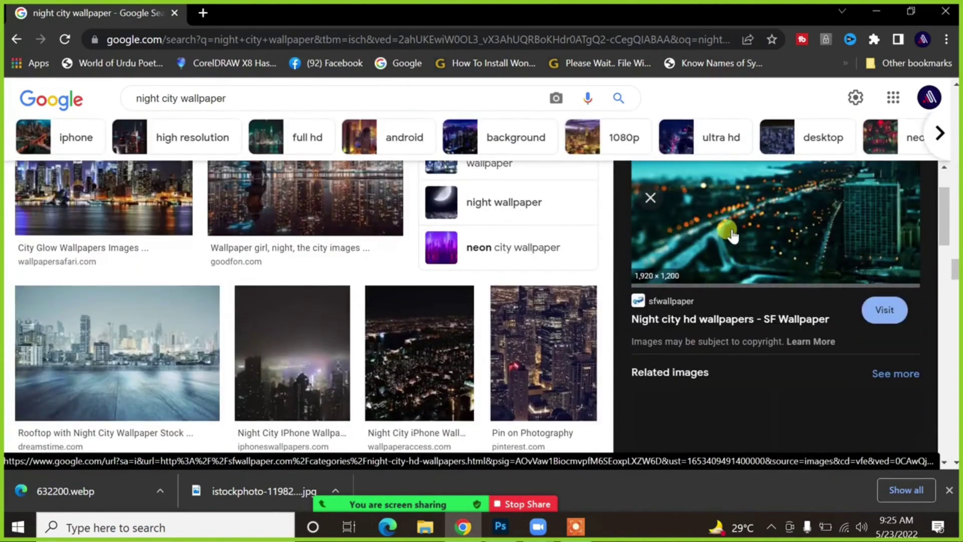
scroll(732, 240, down, 6)
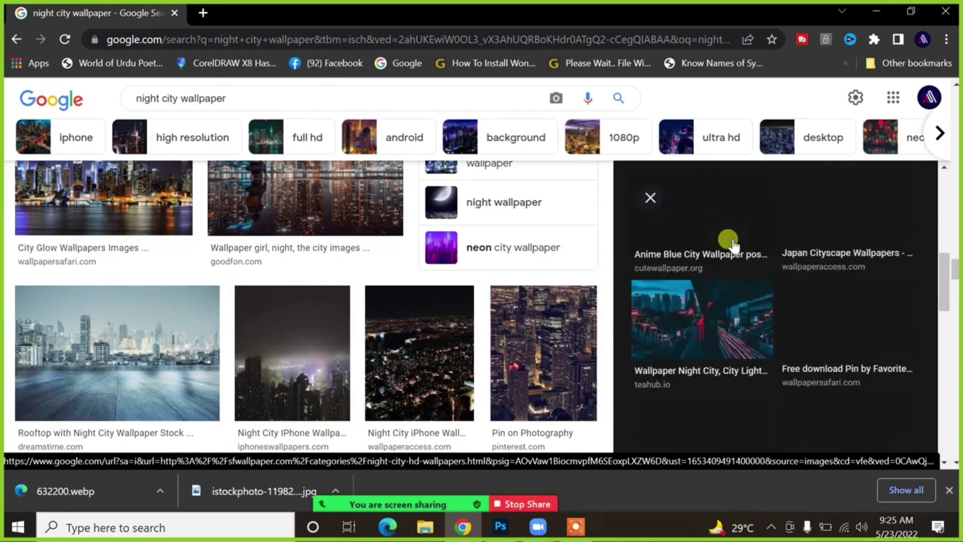
scroll(733, 246, up, 5)
click(651, 196)
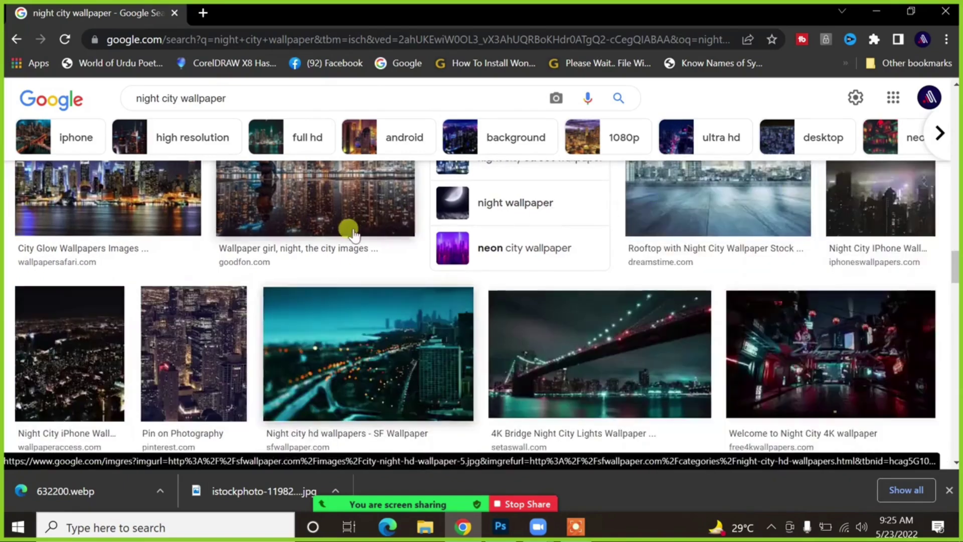
- Narrow the night city wallpaper results to the background category and close the downloads bar
scroll(354, 238, down, 10)
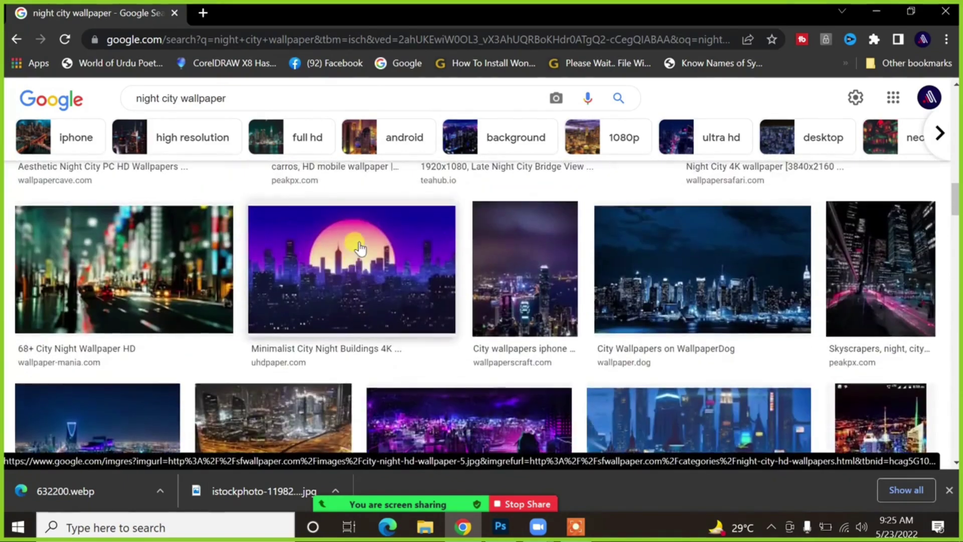
scroll(359, 248, up, 4)
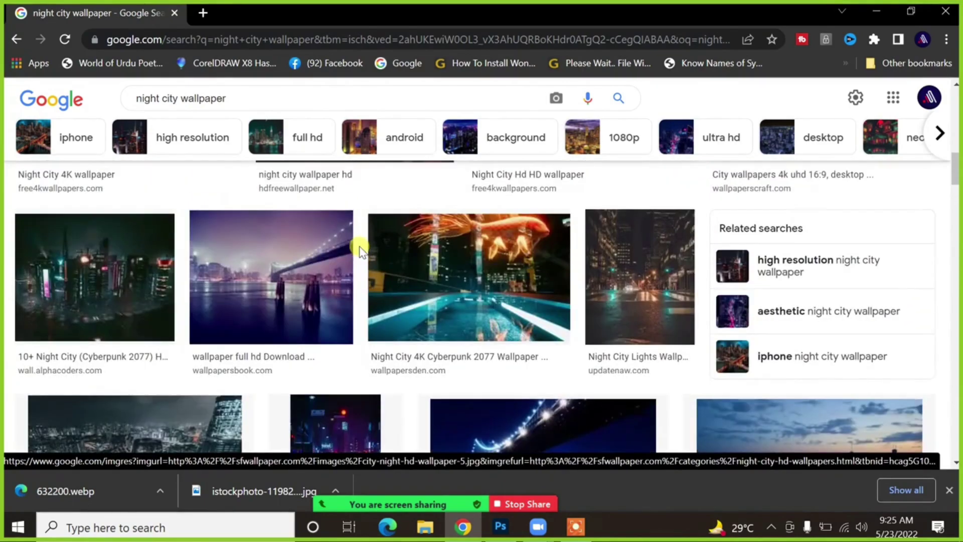
scroll(359, 249, up, 3)
scroll(360, 248, down, 10)
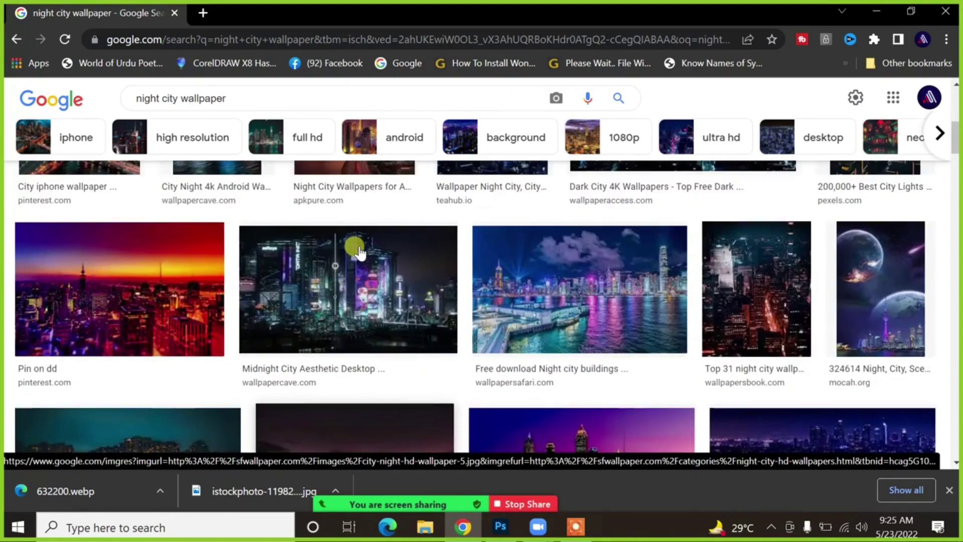
scroll(359, 248, up, 10)
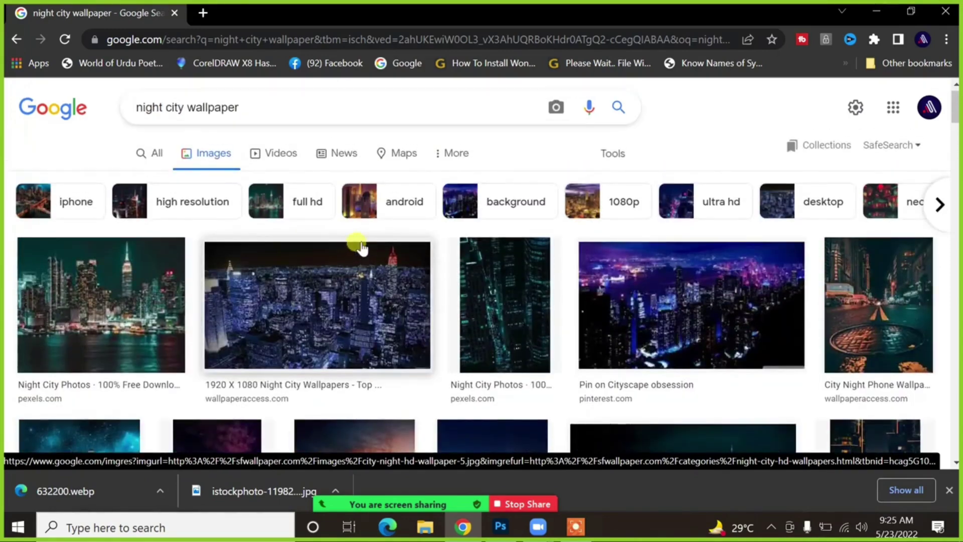
click(502, 202)
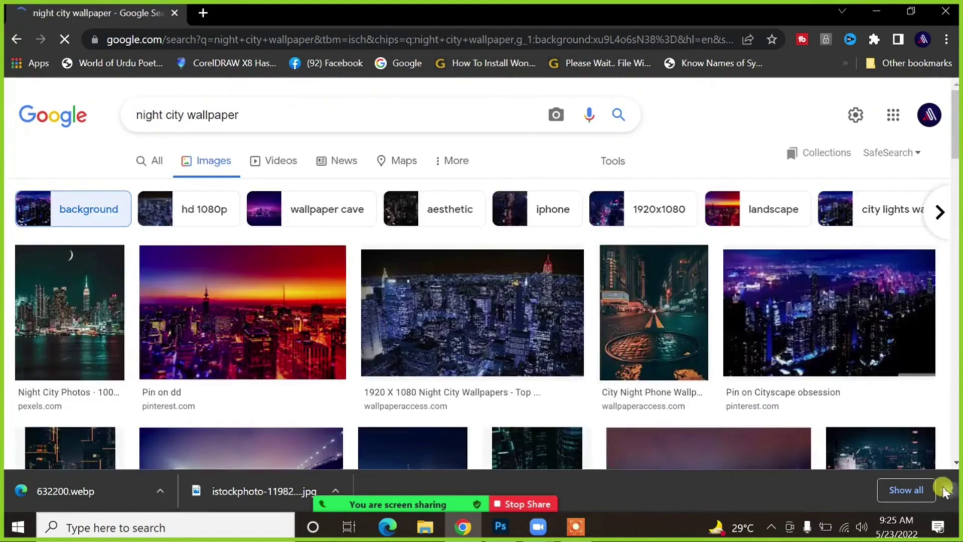
click(943, 489)
- Browse the background results and preview the WallpapersCraft 2048x1152 wallpaper of a dark city street with skyscrapers
scroll(268, 279, down, 3)
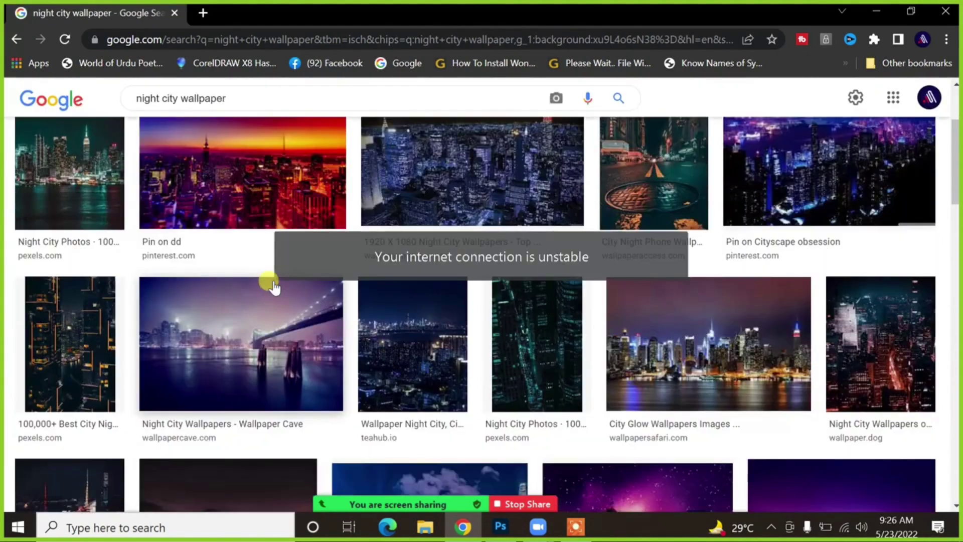
click(383, 334)
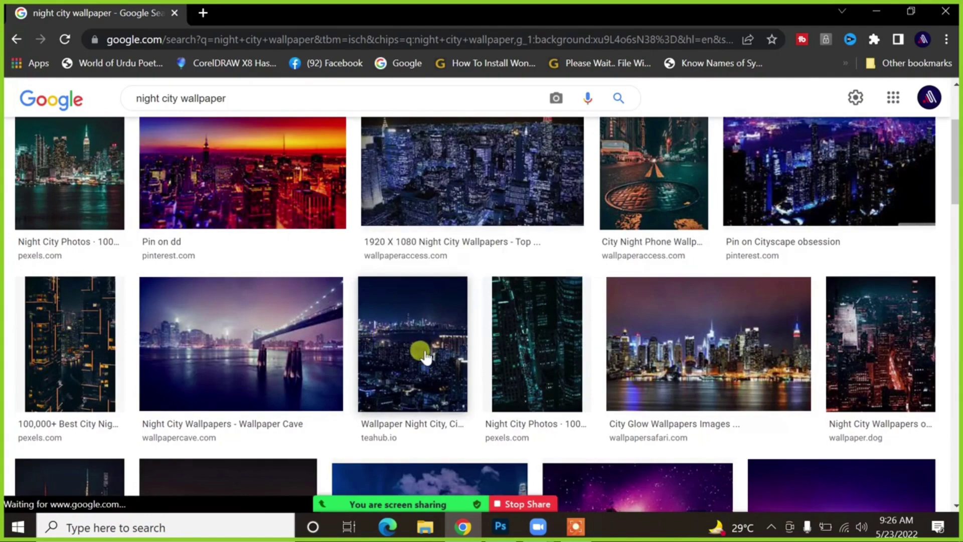
scroll(424, 351, down, 3)
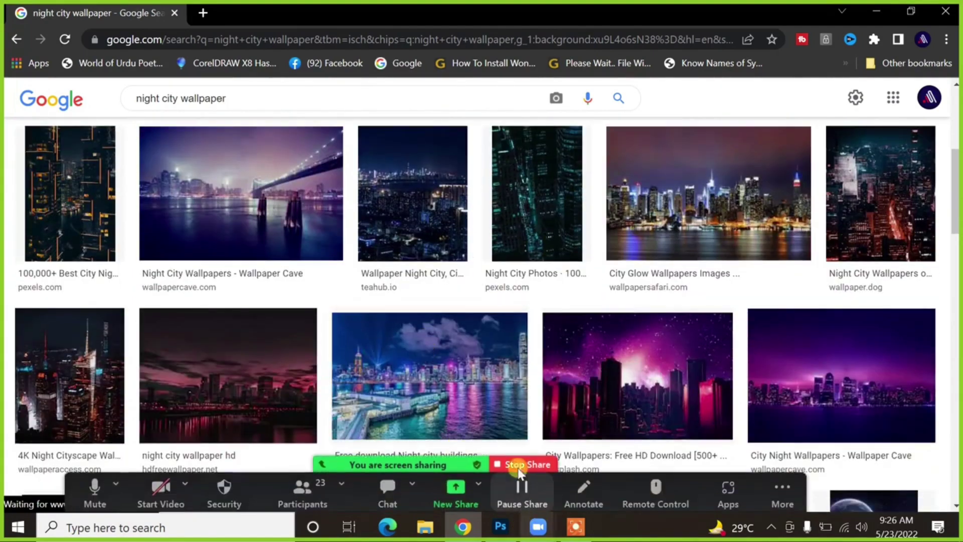
scroll(515, 460, down, 3)
click(764, 238)
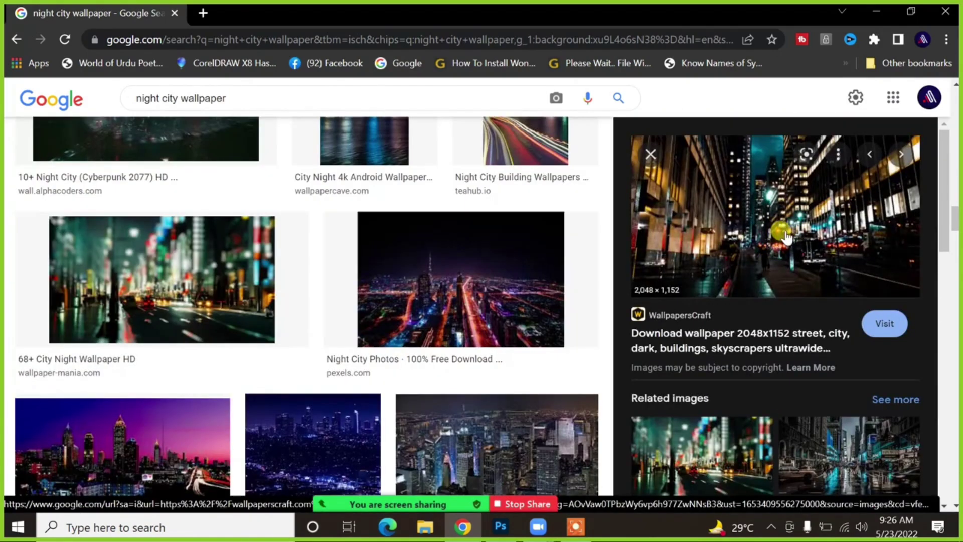
- Save the previewed dark city street image and open the downloaded file in Photoshop as its own document
right_click(767, 206)
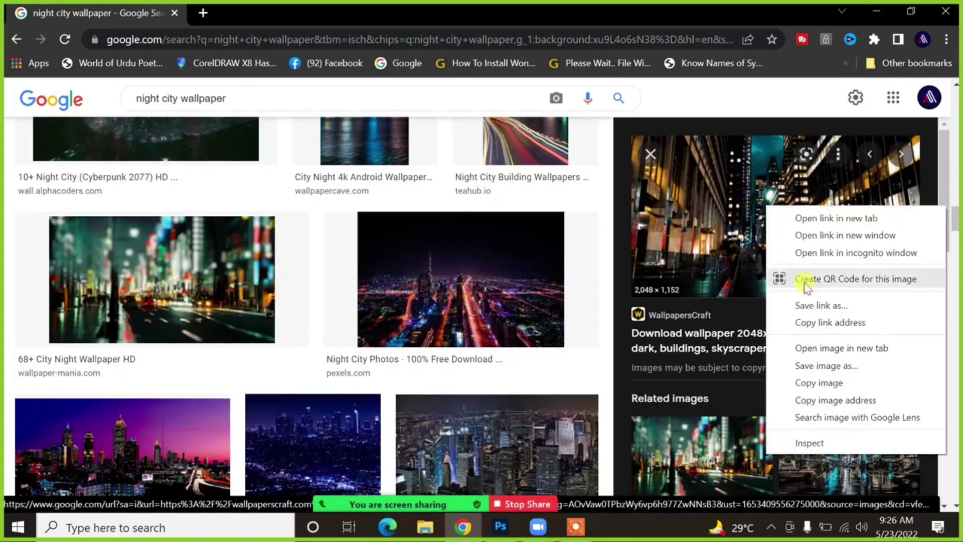
click(823, 366)
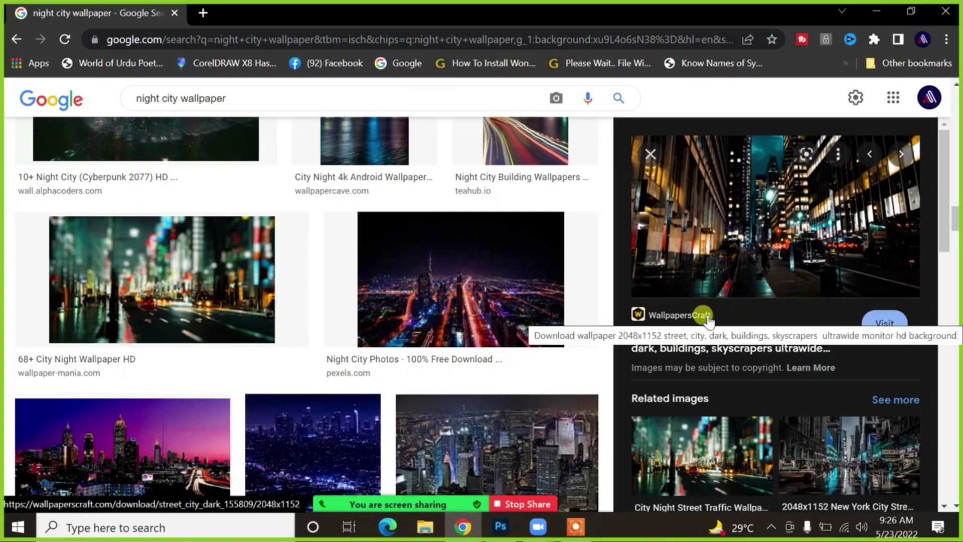
right_click(723, 240)
click(763, 371)
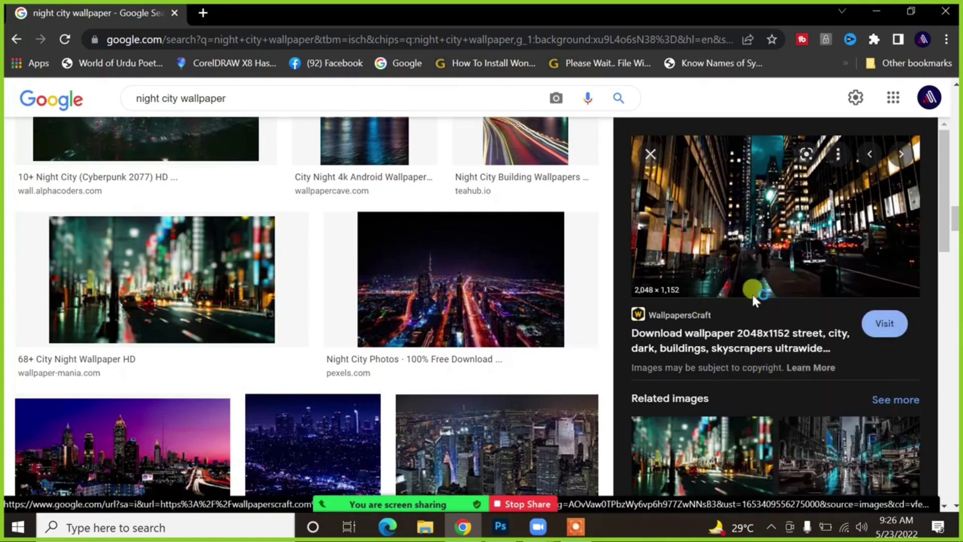
click(341, 327)
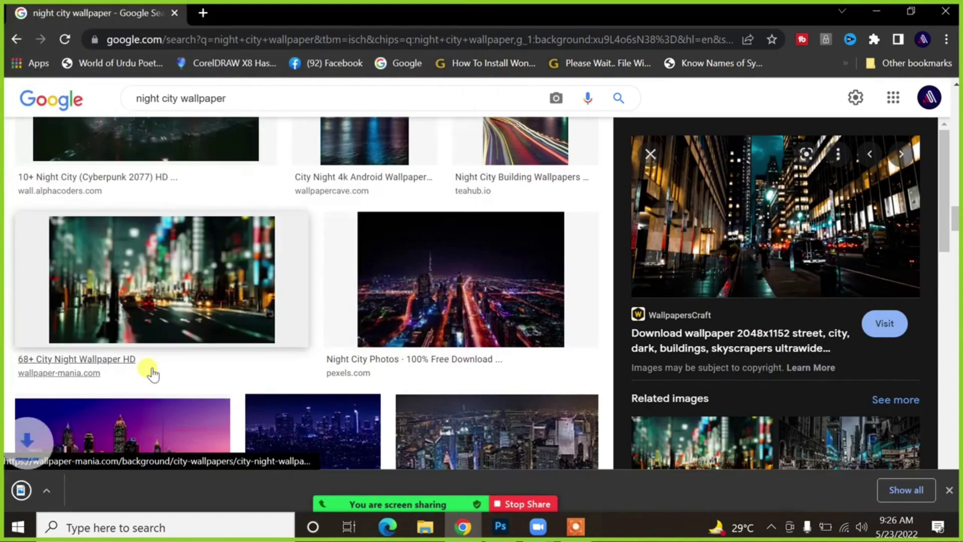
drag(38, 496, 394, 50)
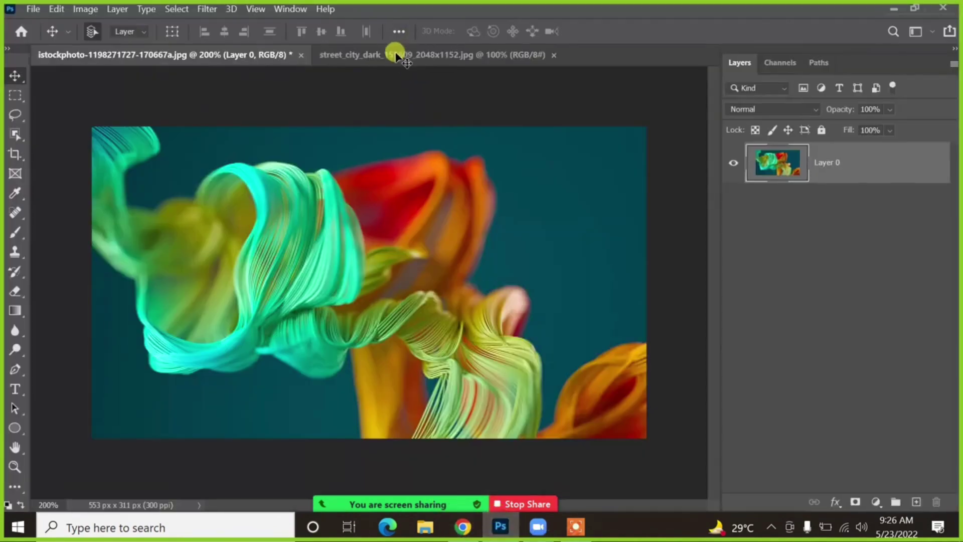
click(250, 56)
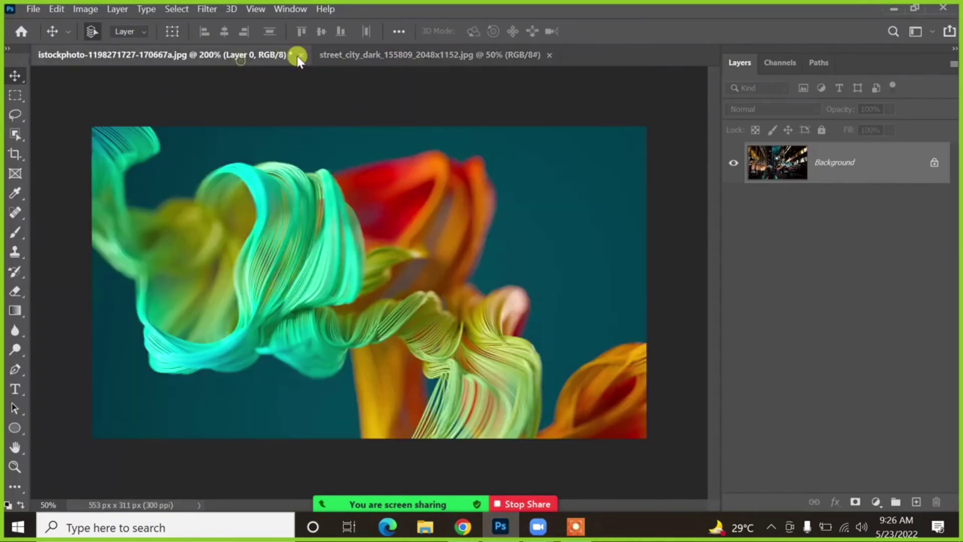
click(302, 54)
click(413, 259)
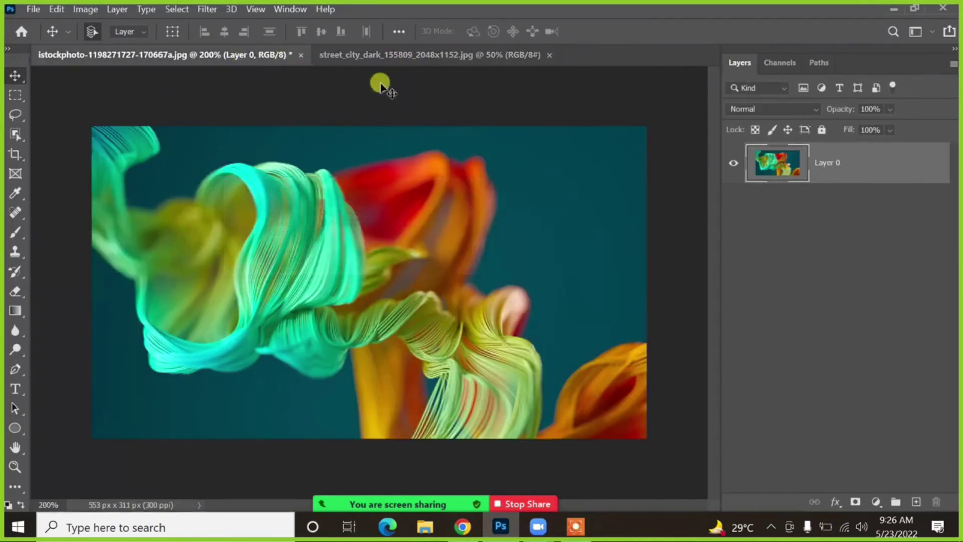
- Start a Field Blur from the Blur Gallery on street_city_dark_155809_2048x1152.jpg and set the blur to 14 px
click(376, 56)
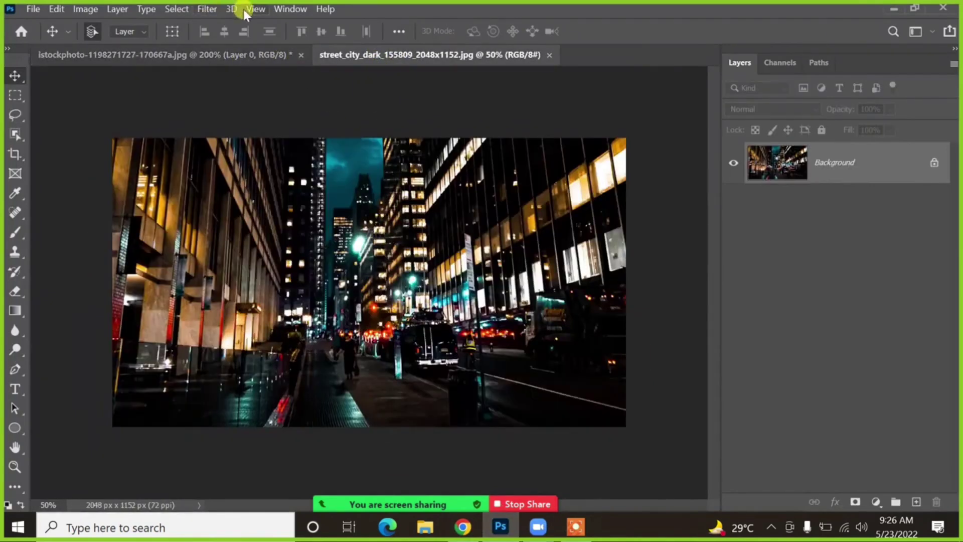
click(206, 9)
mouse_move(234, 152)
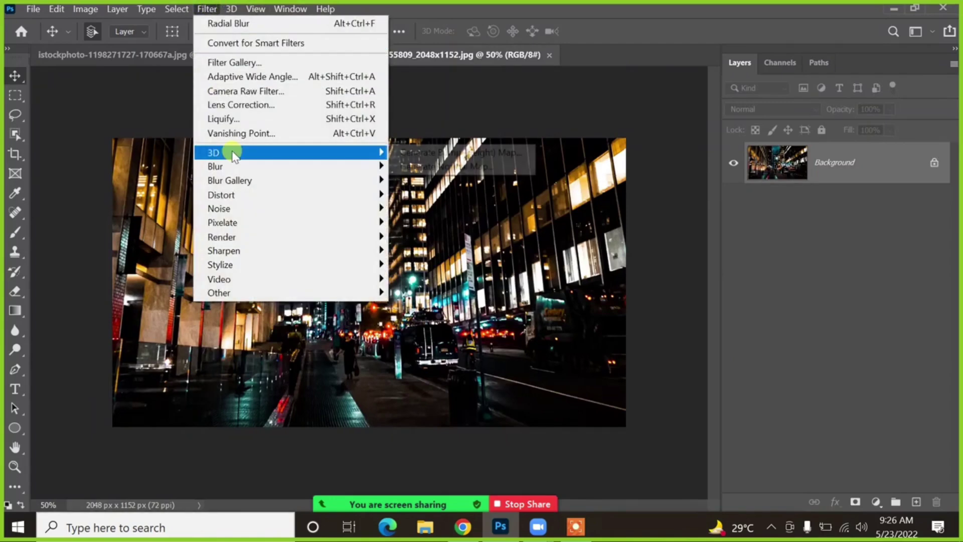
mouse_move(237, 169)
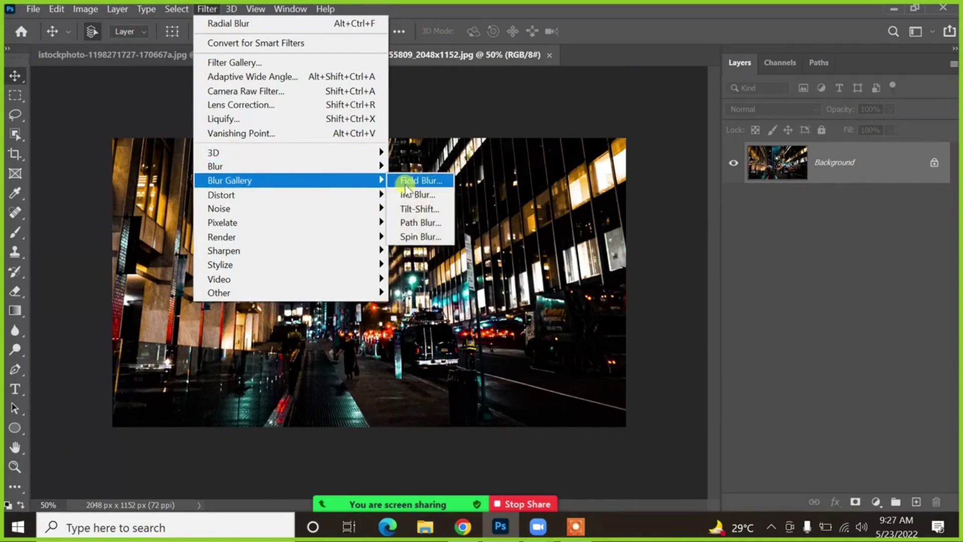
click(409, 180)
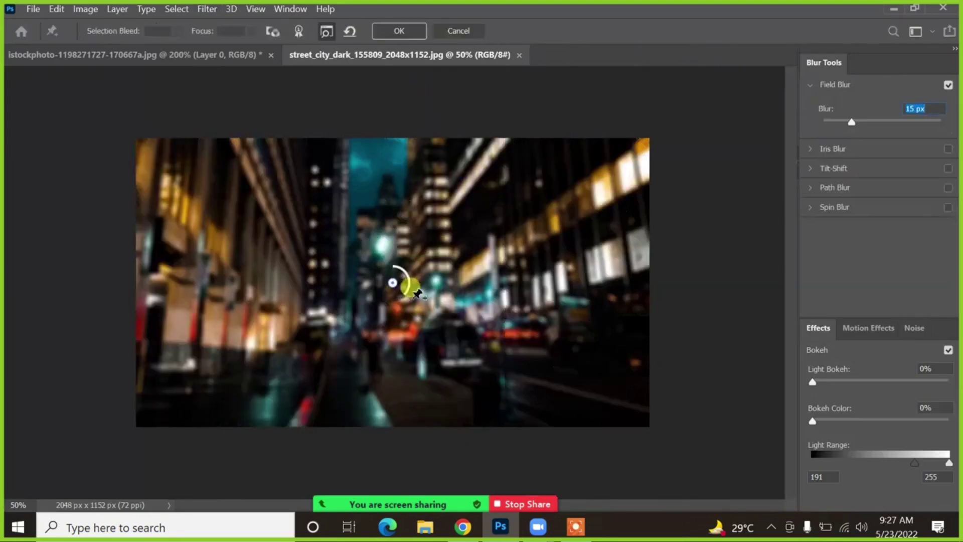
mouse_move(405, 294)
mouse_down()
mouse_move(388, 297)
mouse_move(372, 285)
mouse_move(391, 268)
mouse_move(376, 280)
mouse_move(390, 295)
mouse_move(398, 281)
mouse_move(409, 285)
mouse_move(405, 298)
mouse_up()
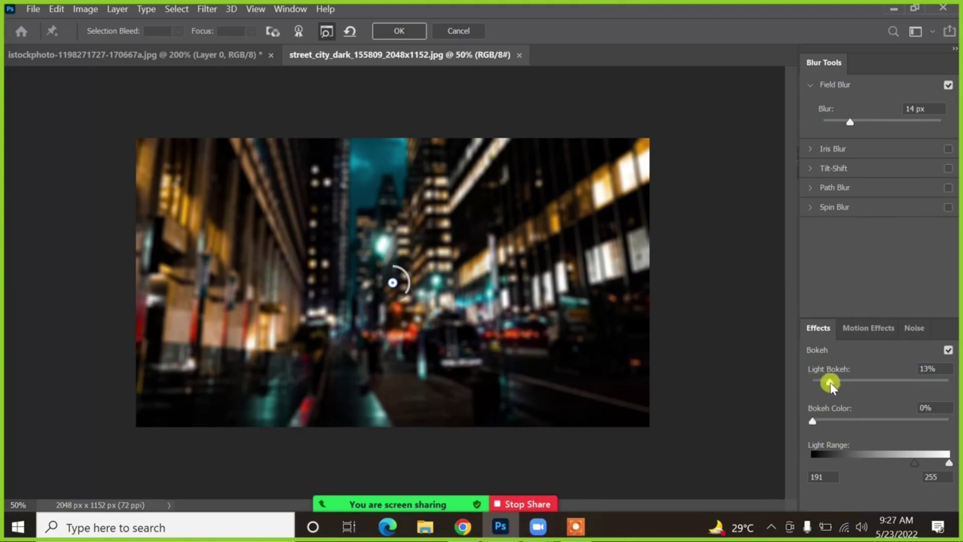
- Raise the Field Blur's Light Bokeh to 36% and its Bokeh Color to 77%
drag(838, 384, 862, 382)
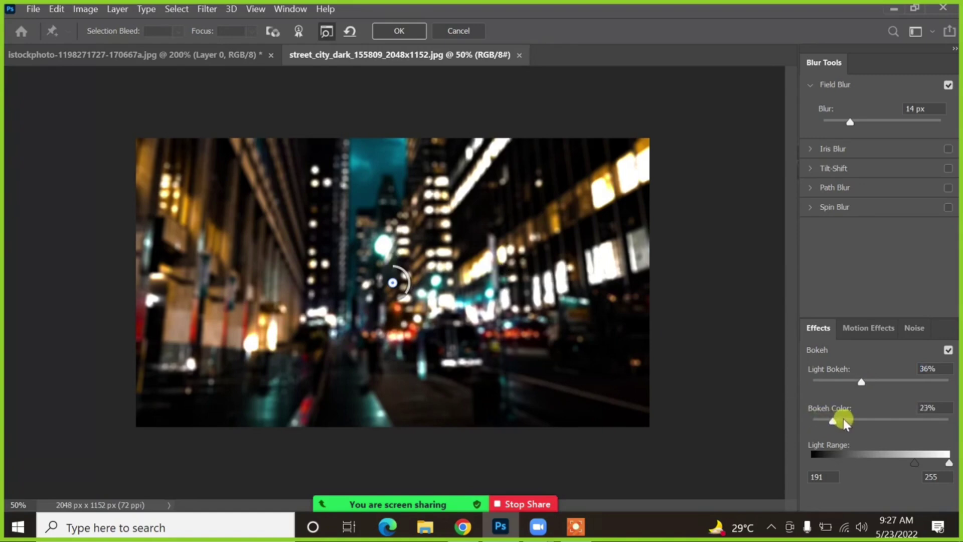
drag(843, 421, 863, 416)
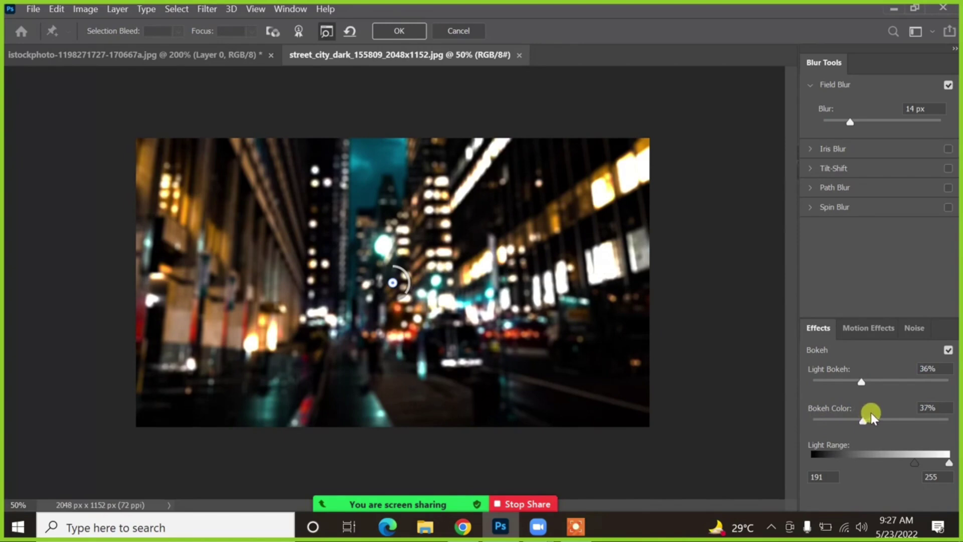
drag(858, 427, 891, 422)
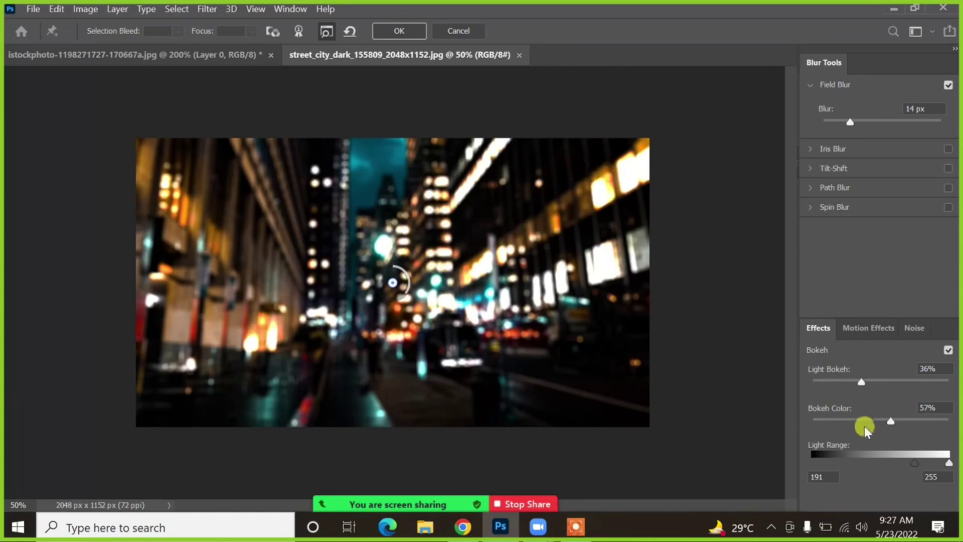
drag(891, 422, 917, 422)
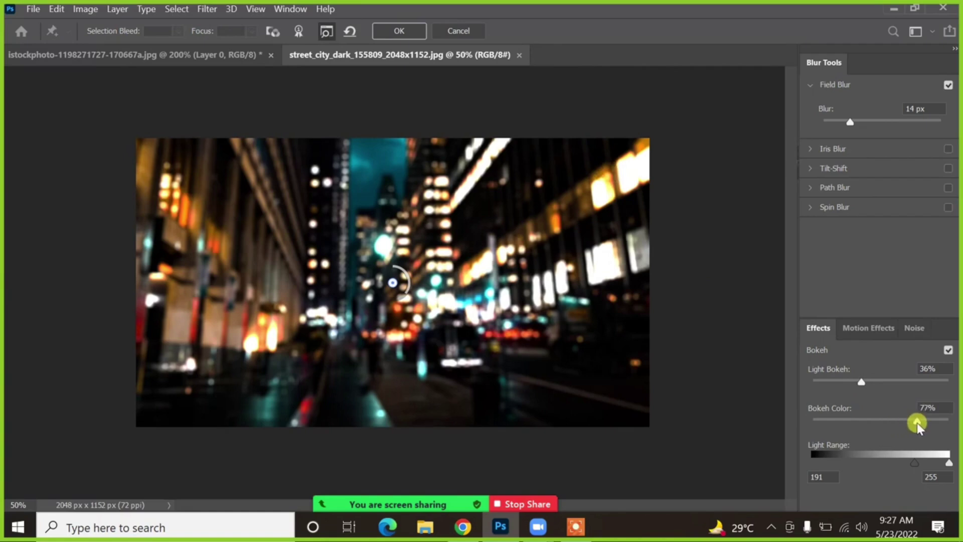
drag(883, 379, 862, 378)
- Set Light Bokeh to 56%, Bokeh Color to 91% and the Light Range to 254–255, and compare the image with Bokeh off and on
drag(914, 464, 941, 459)
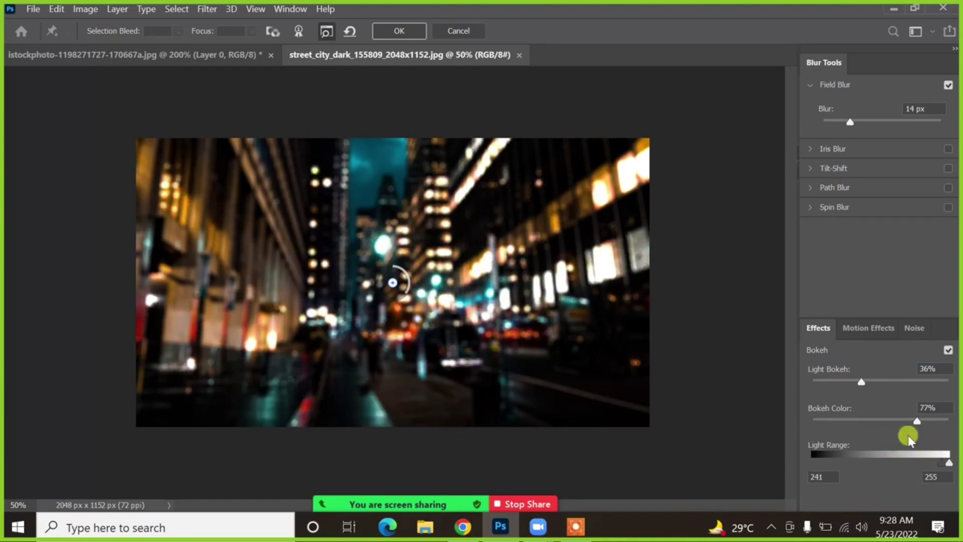
drag(866, 381, 889, 383)
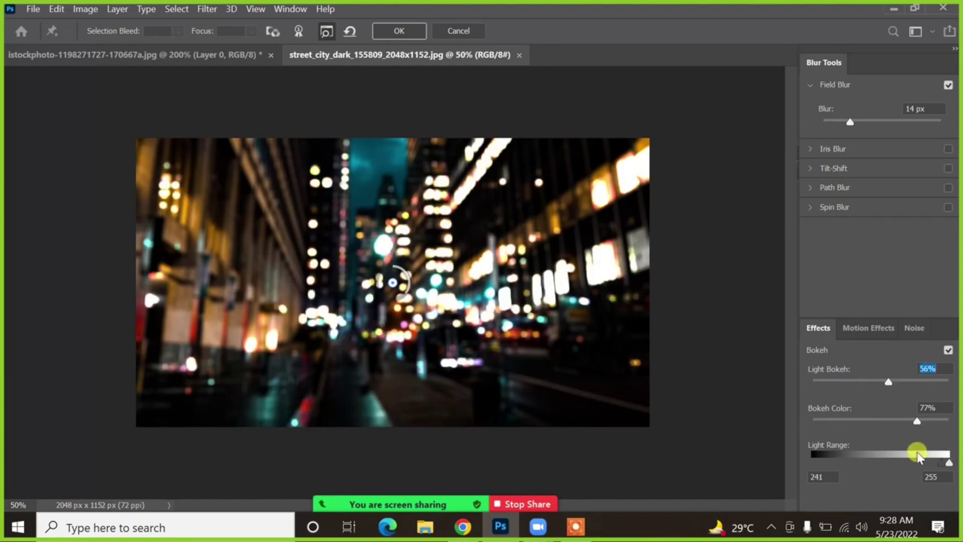
drag(938, 461, 951, 466)
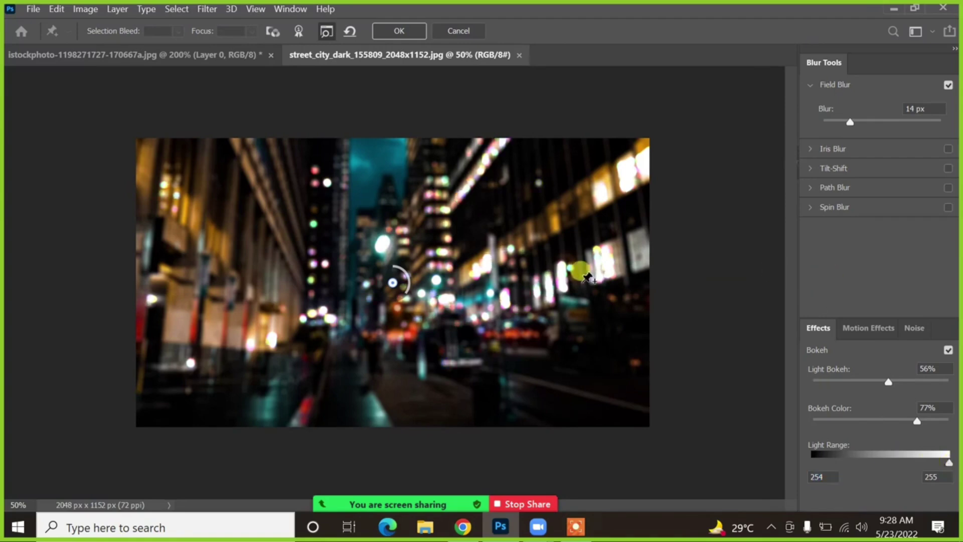
mouse_move(923, 420)
mouse_down()
mouse_move(942, 422)
mouse_move(893, 423)
mouse_move(938, 426)
mouse_up()
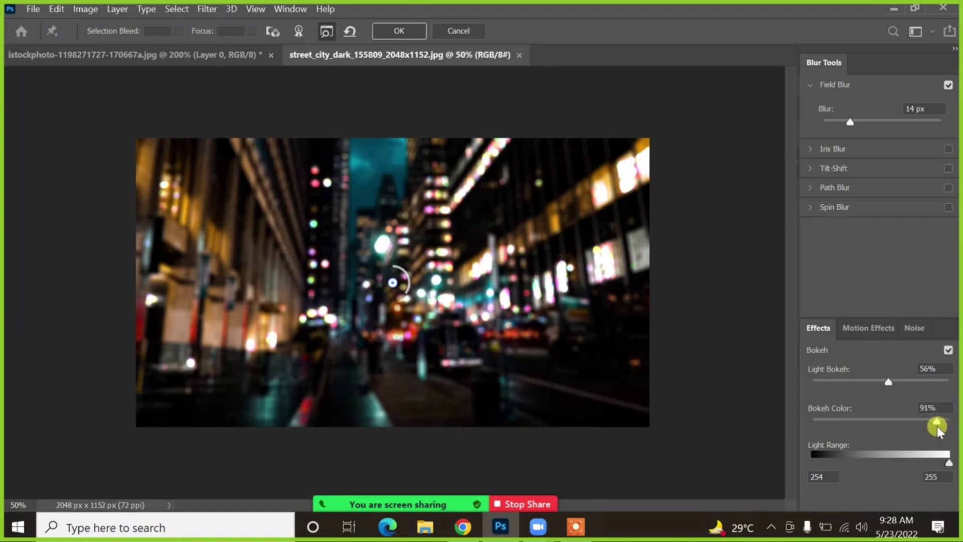
click(948, 350)
click(948, 350)
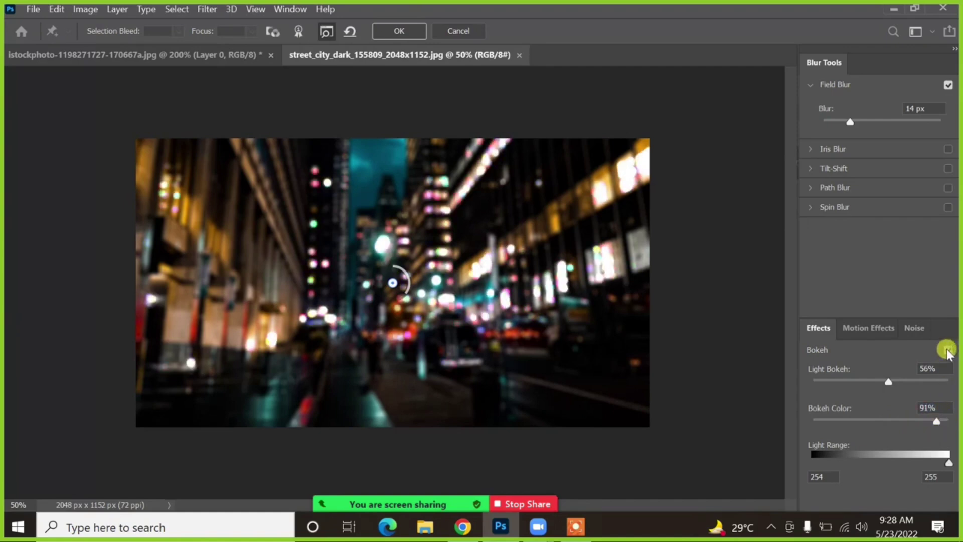
- Compare the field-blurred street image with the Bokeh effect switched off and on
click(948, 350)
click(948, 350)
click(948, 350)
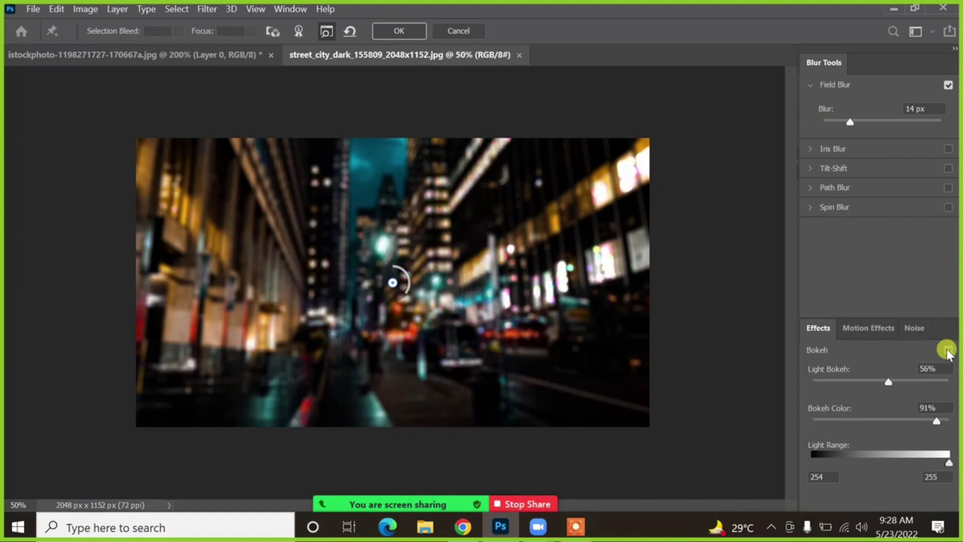
click(948, 349)
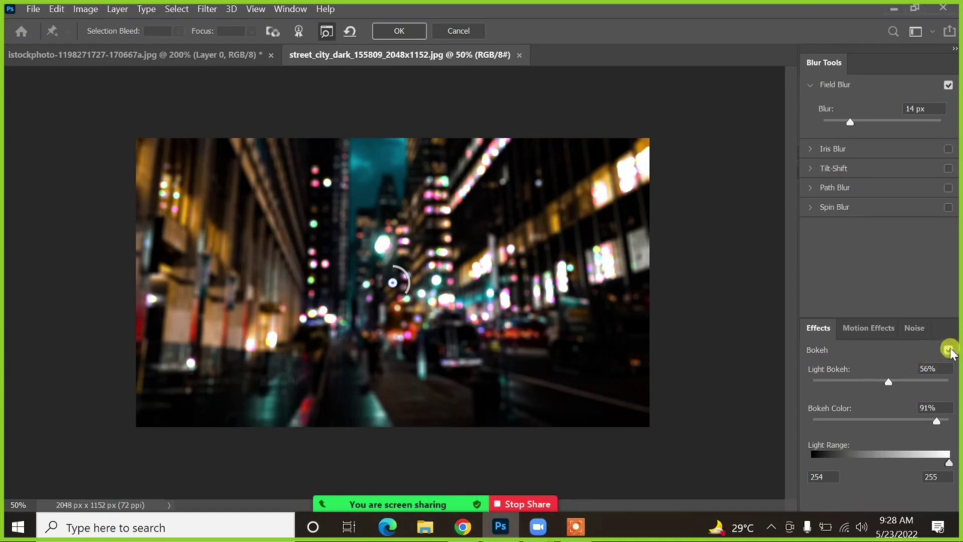
click(948, 350)
click(948, 350)
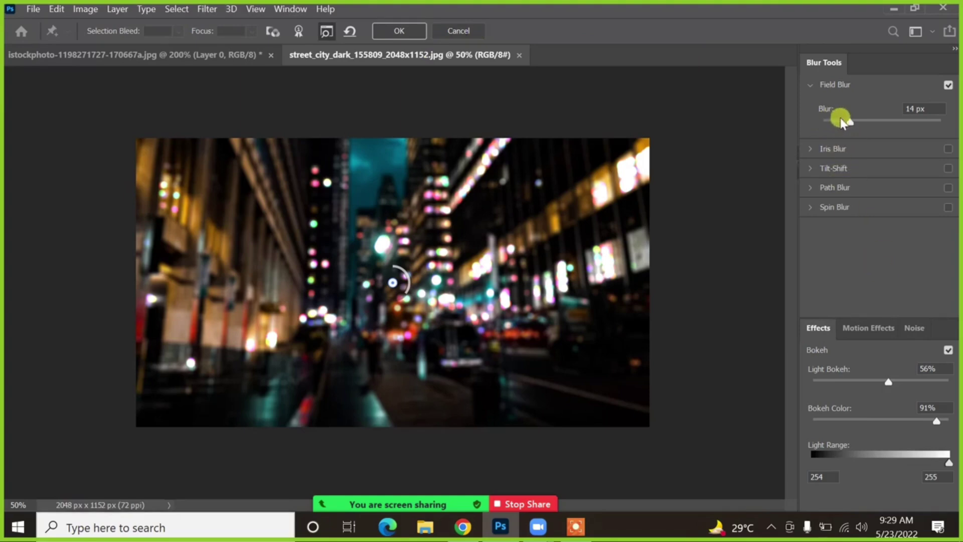
- Replace the Field Blur with an Iris Blur and reshape its focus area into a tall rounded rectangle over the central buildings
click(948, 86)
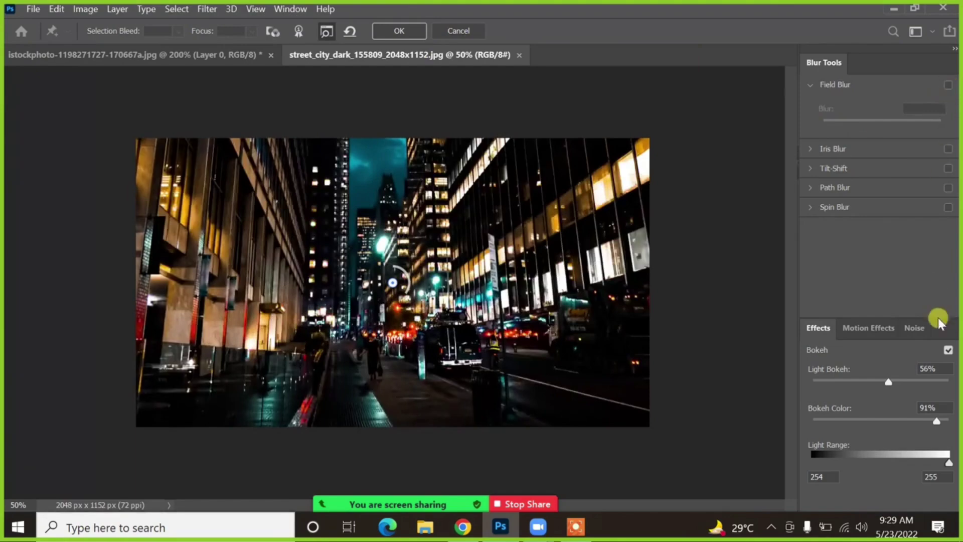
click(948, 350)
click(808, 146)
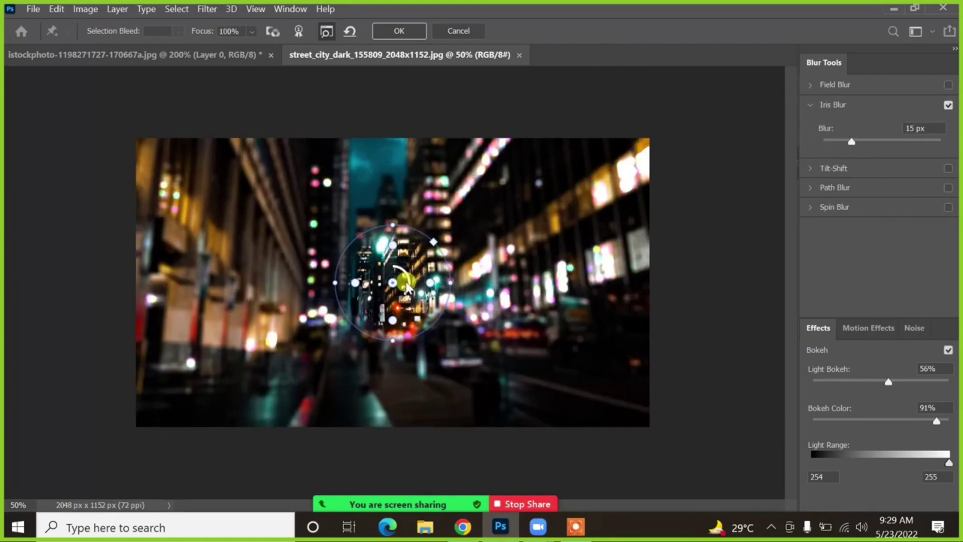
drag(415, 277, 438, 277)
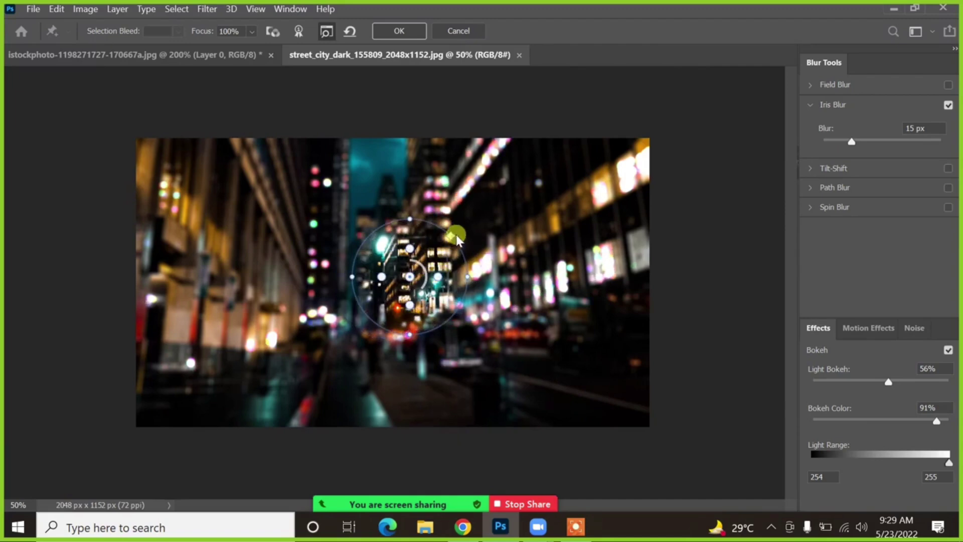
drag(456, 234, 492, 213)
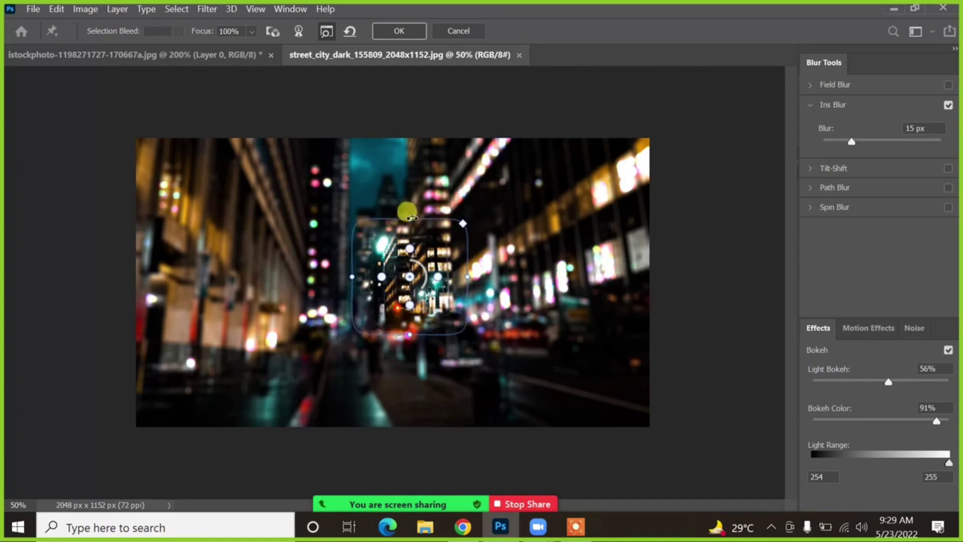
drag(409, 213, 405, 161)
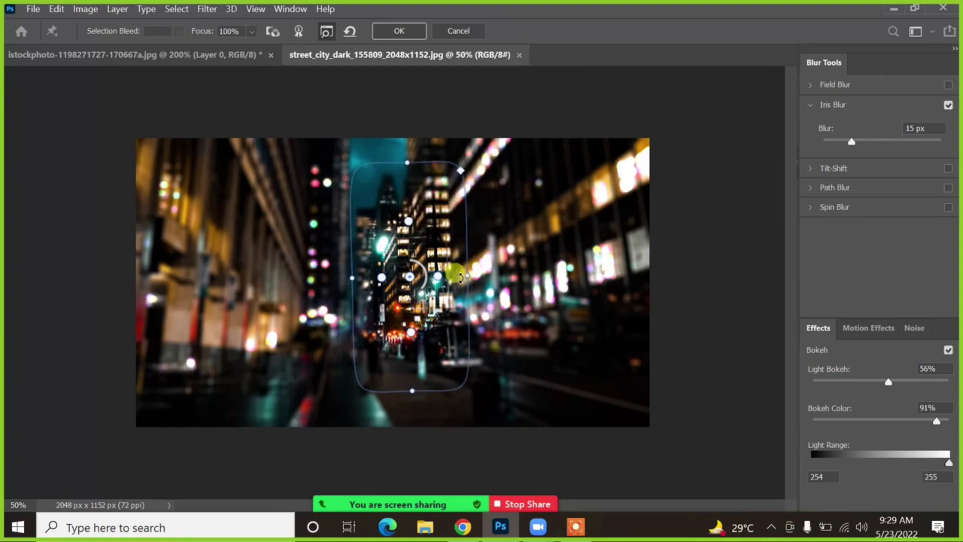
- Add four more Iris Blur pins along the street and building facades, and set the newest pin's blur to 9 px
click(480, 275)
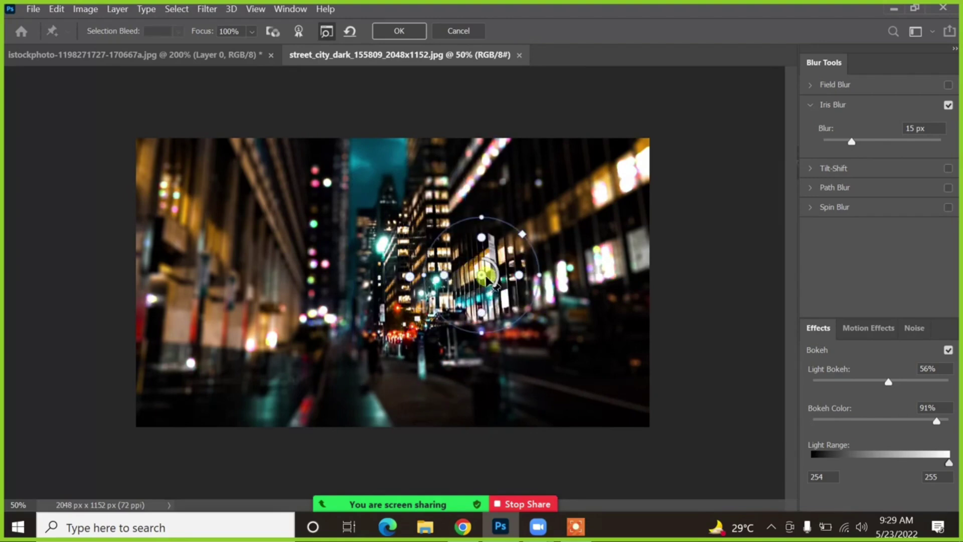
drag(482, 275, 327, 306)
click(584, 256)
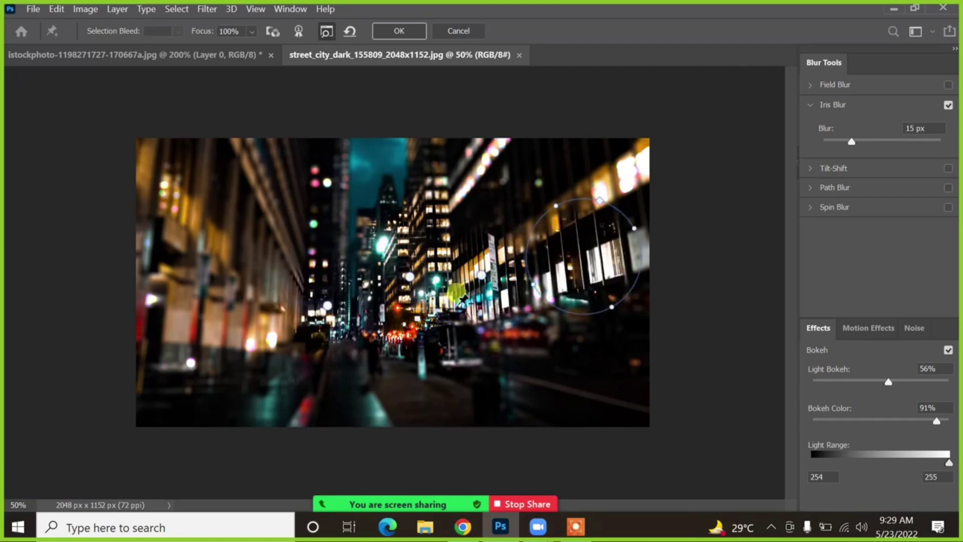
click(404, 279)
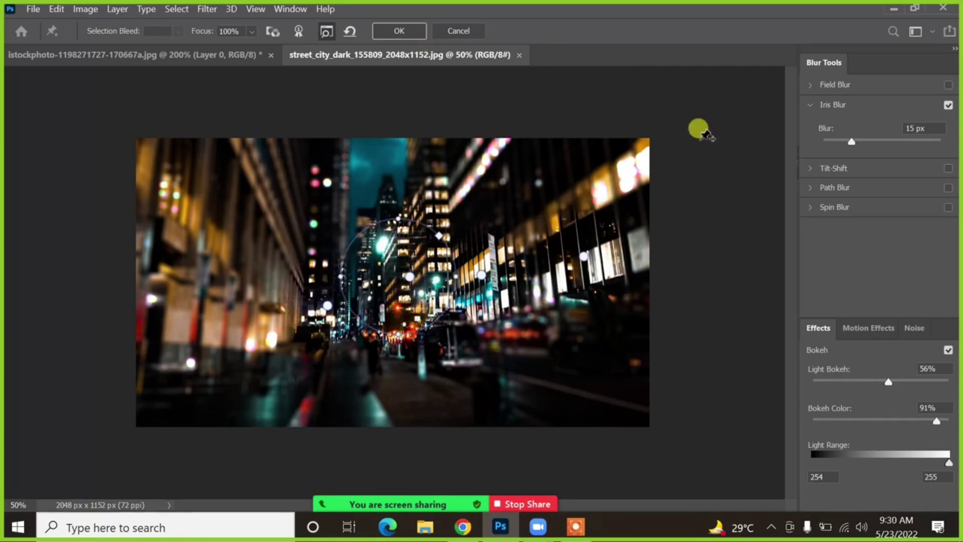
mouse_move(847, 140)
mouse_down()
mouse_move(911, 141)
mouse_move(845, 131)
mouse_up()
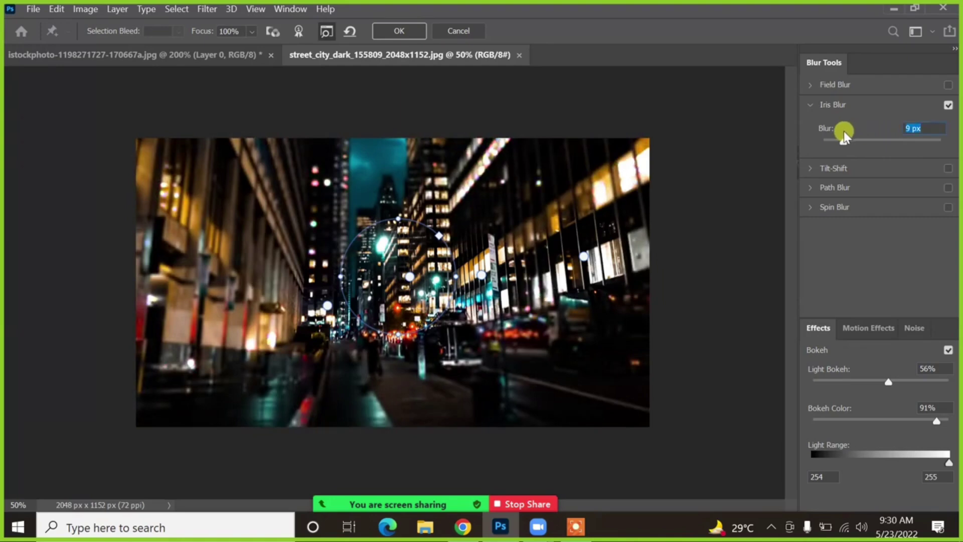
- Add a Tilt-Shift blur, adjust its upper feather line, and rotate the focus band to nearly vertical with a 22 px blur
click(811, 104)
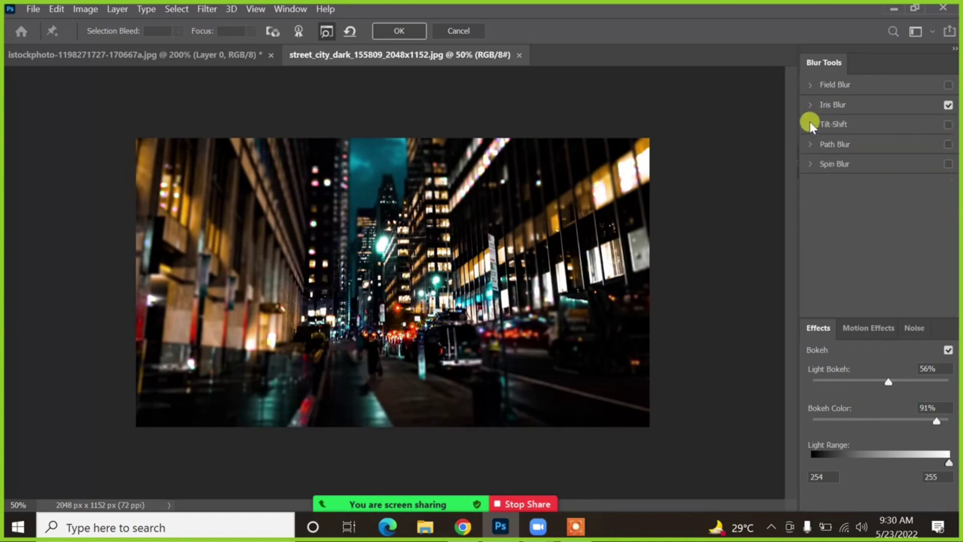
click(810, 122)
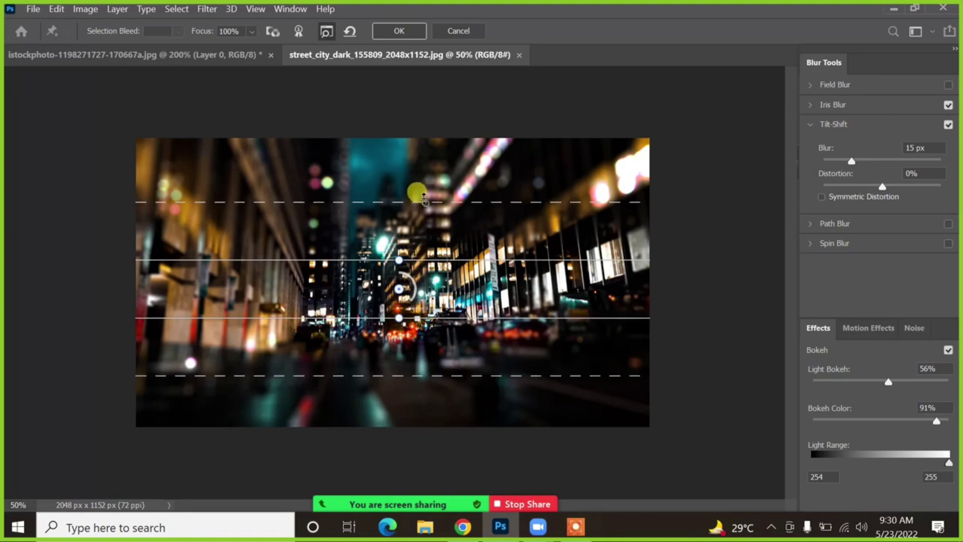
drag(424, 198, 426, 148)
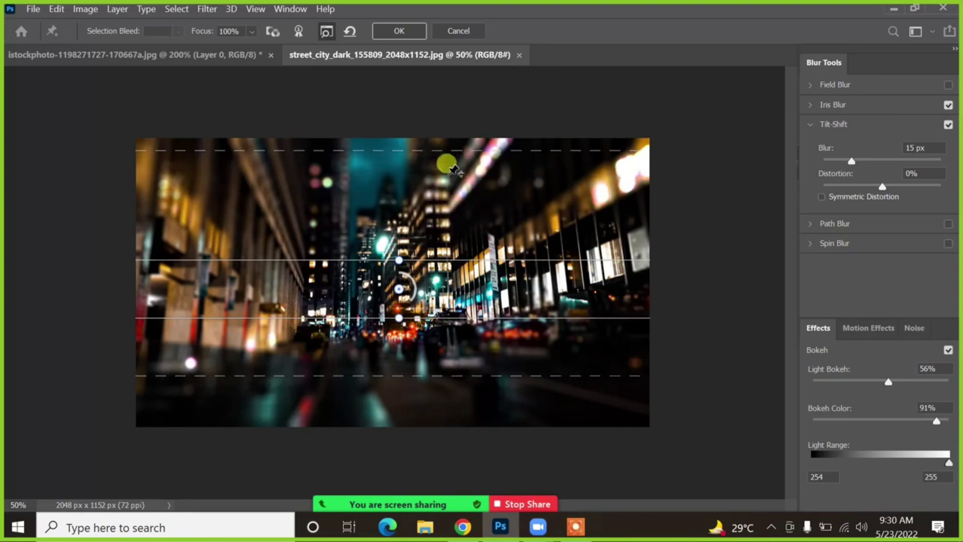
drag(440, 149, 452, 236)
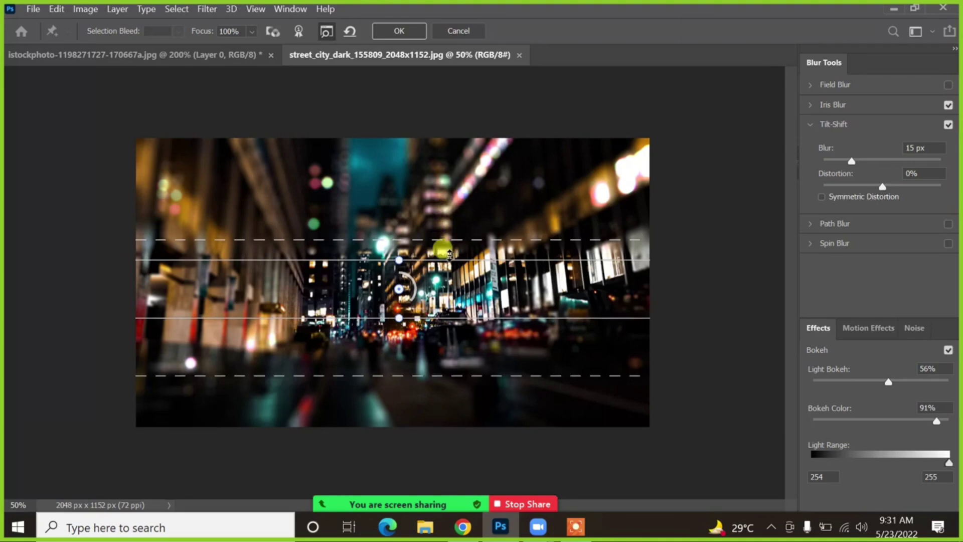
drag(456, 241, 462, 194)
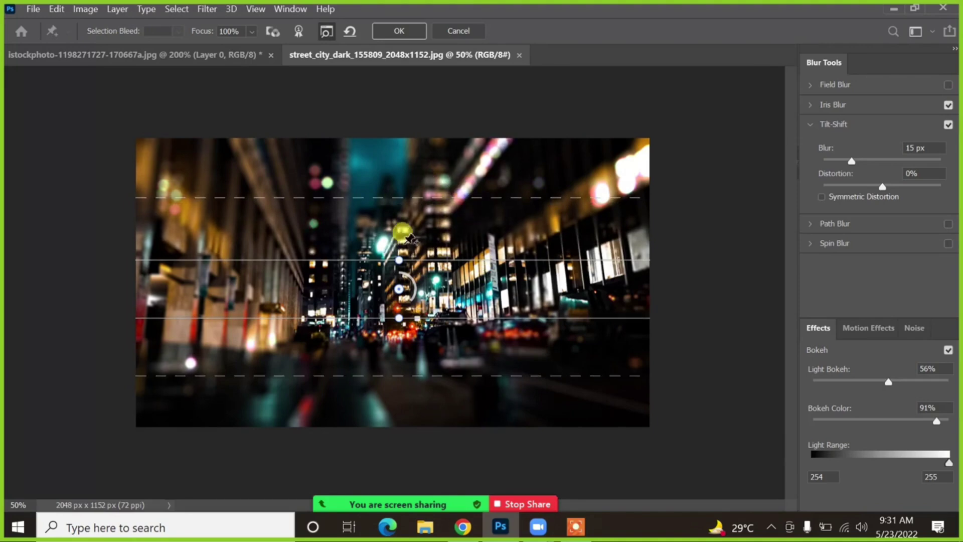
drag(404, 241, 400, 306)
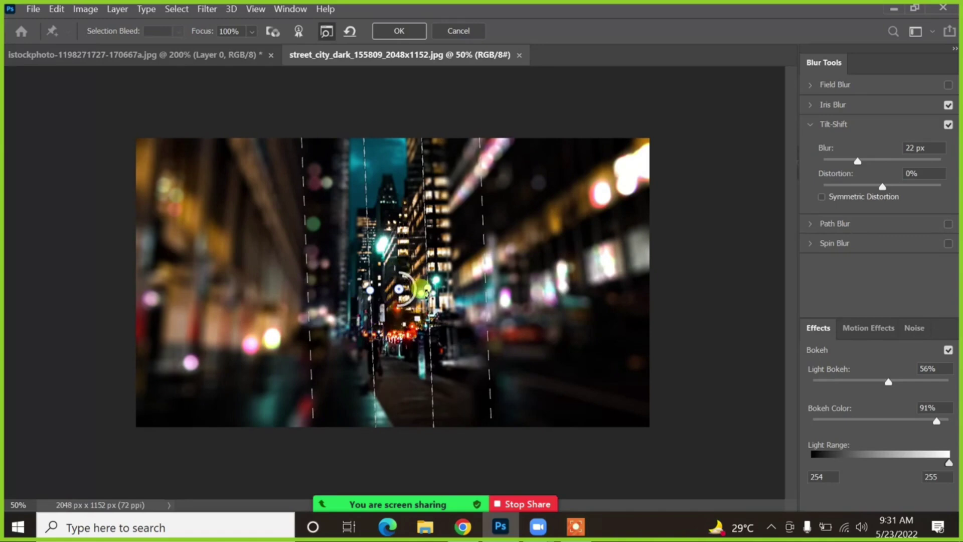
- Widen the Tilt-Shift focus band and its feather zones on both sides, and raise Light Bokeh to 90%
drag(491, 286, 578, 286)
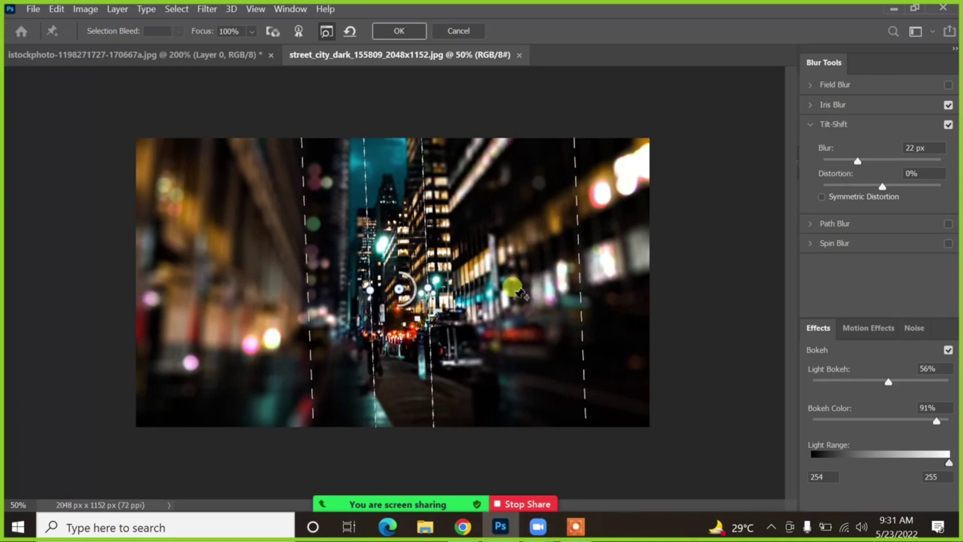
drag(270, 307, 183, 301)
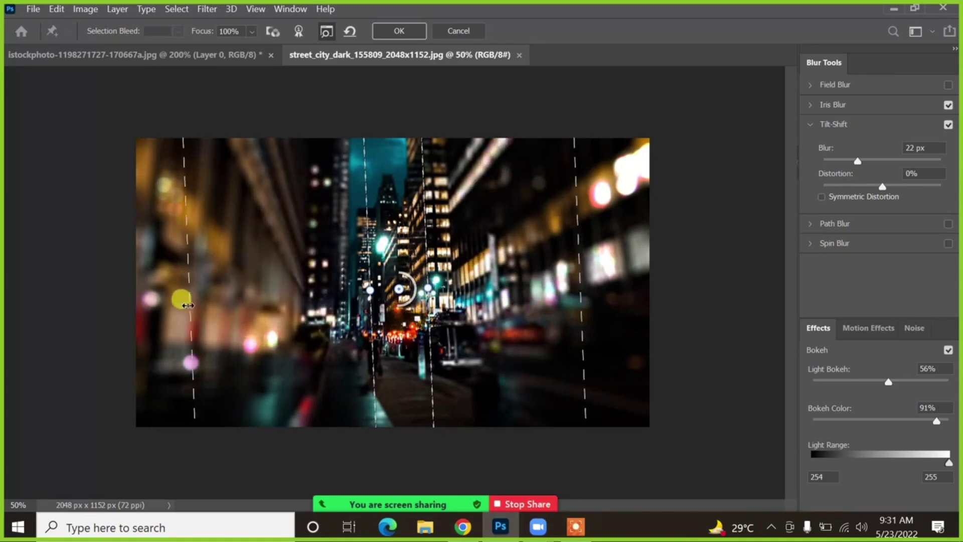
drag(361, 318, 320, 318)
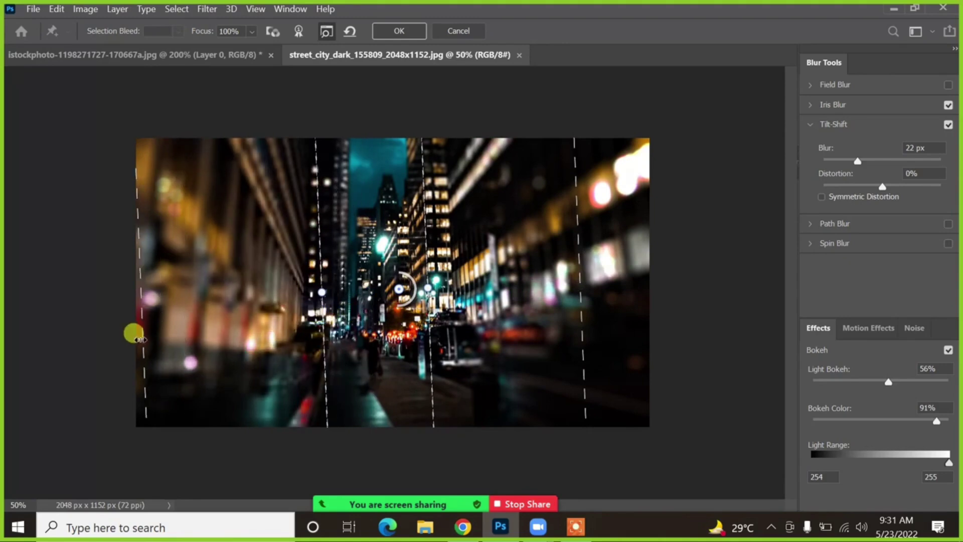
drag(133, 334, 171, 335)
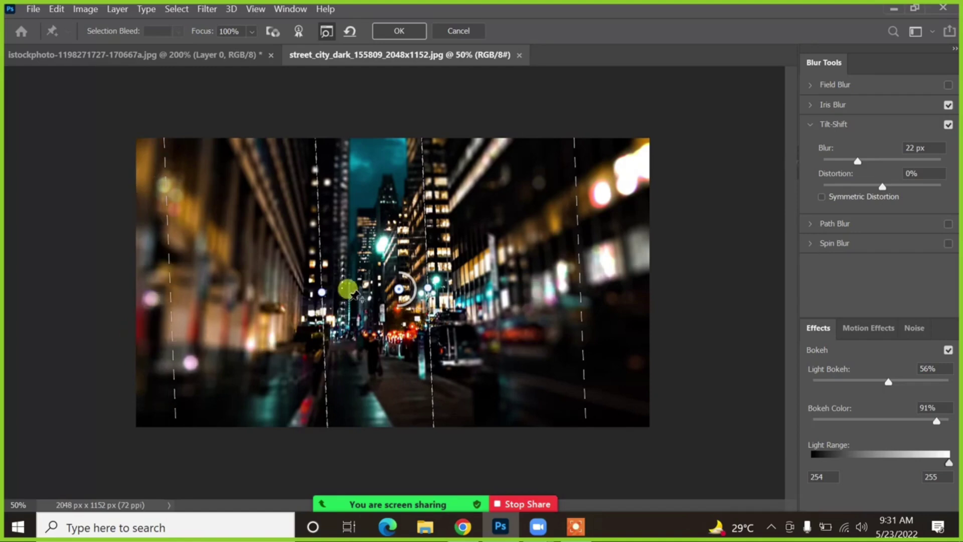
mouse_move(436, 346)
mouse_down()
mouse_move(420, 346)
mouse_move(432, 346)
mouse_up()
drag(571, 318, 588, 316)
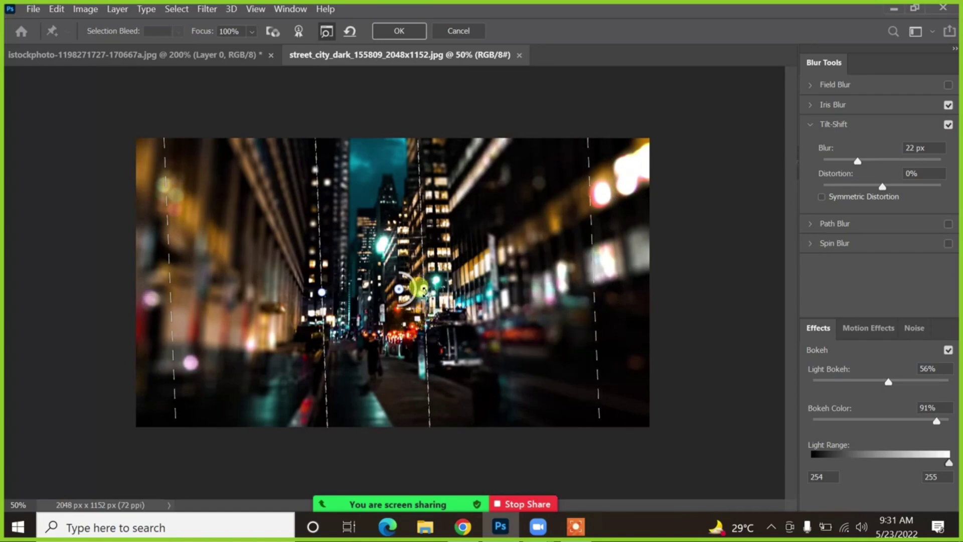
drag(423, 326, 499, 332)
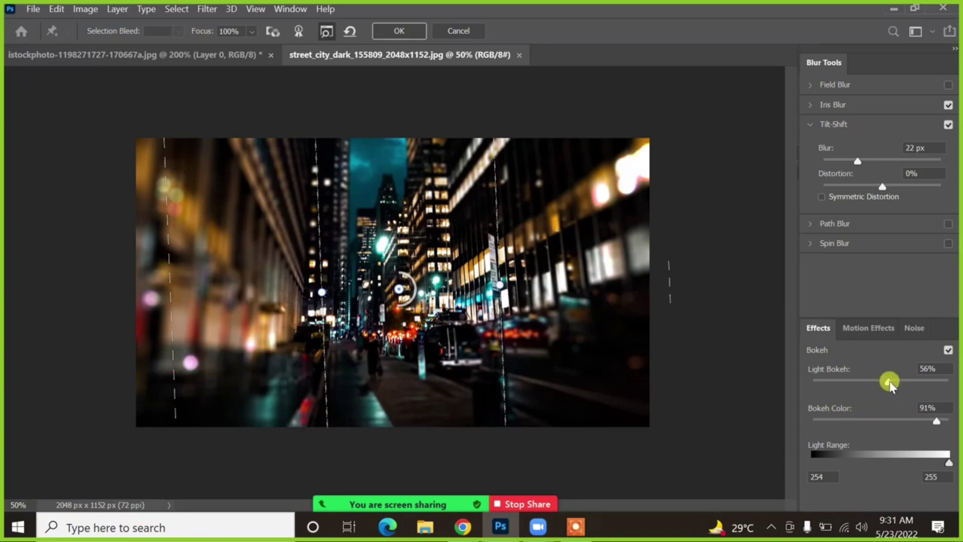
drag(891, 382, 935, 381)
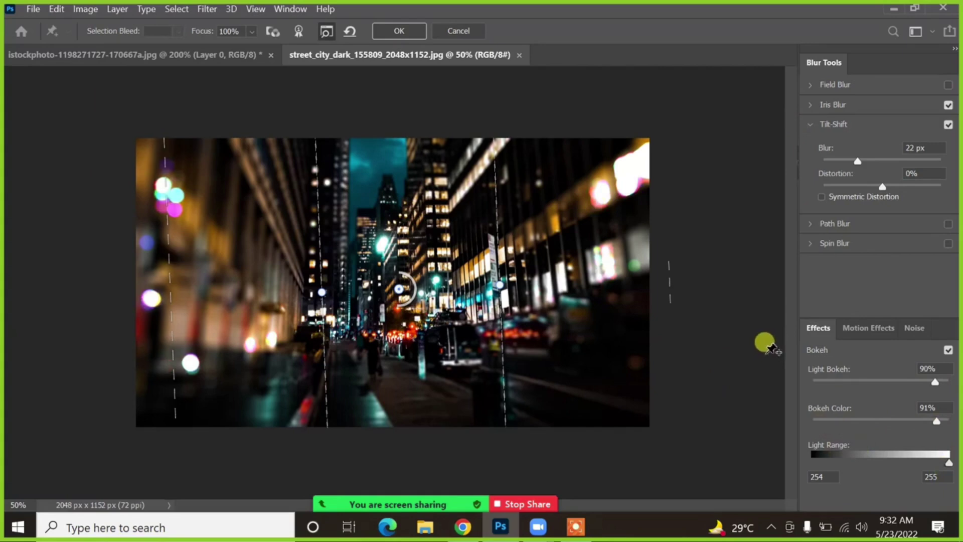
- Replace Iris Blur and Tilt-Shift with a Path Blur at 290% speed along a diagonal from the image's lower left to its upper right
click(811, 124)
click(949, 105)
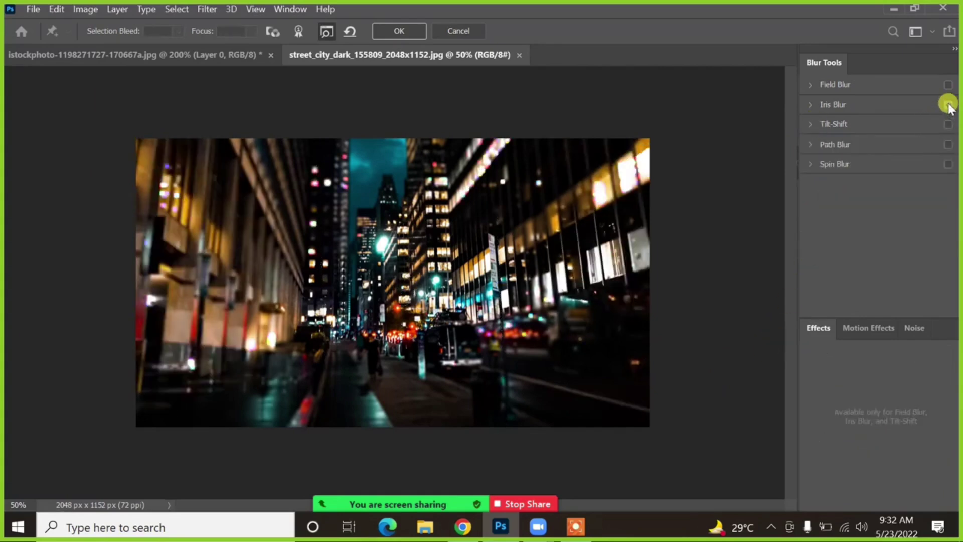
click(809, 144)
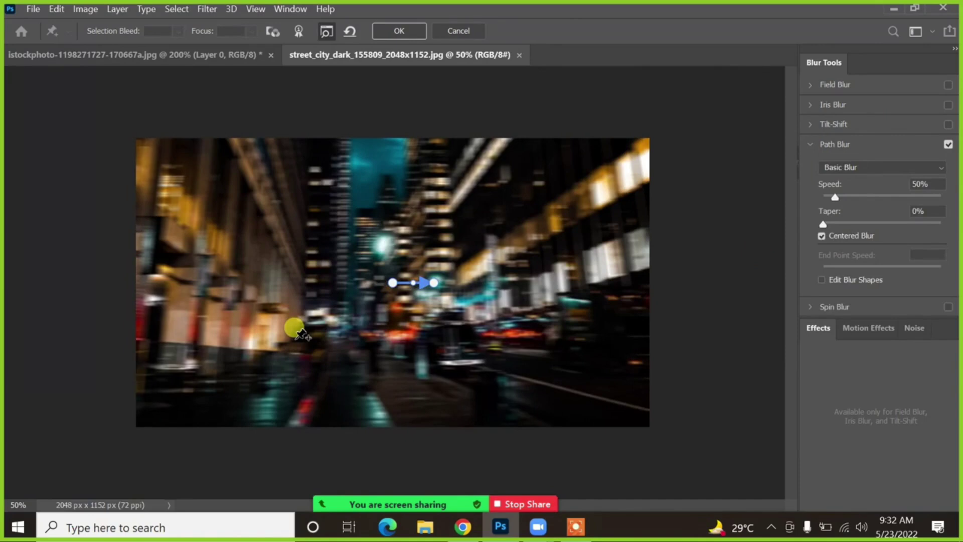
click(193, 377)
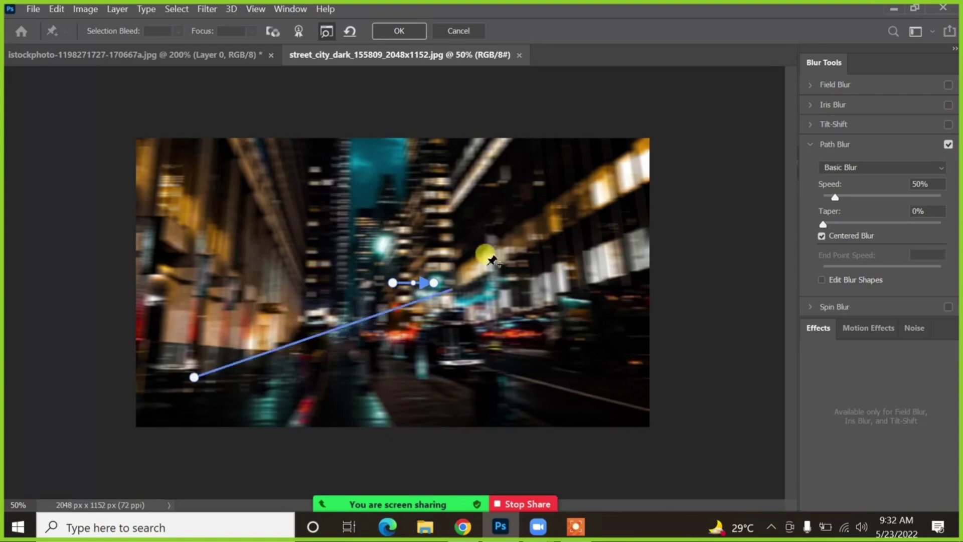
click(556, 210)
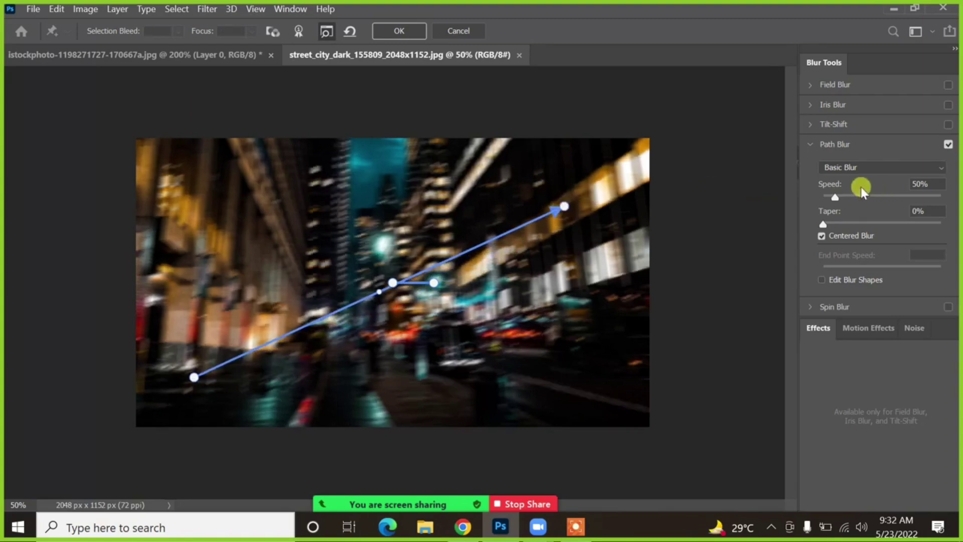
drag(835, 195, 891, 198)
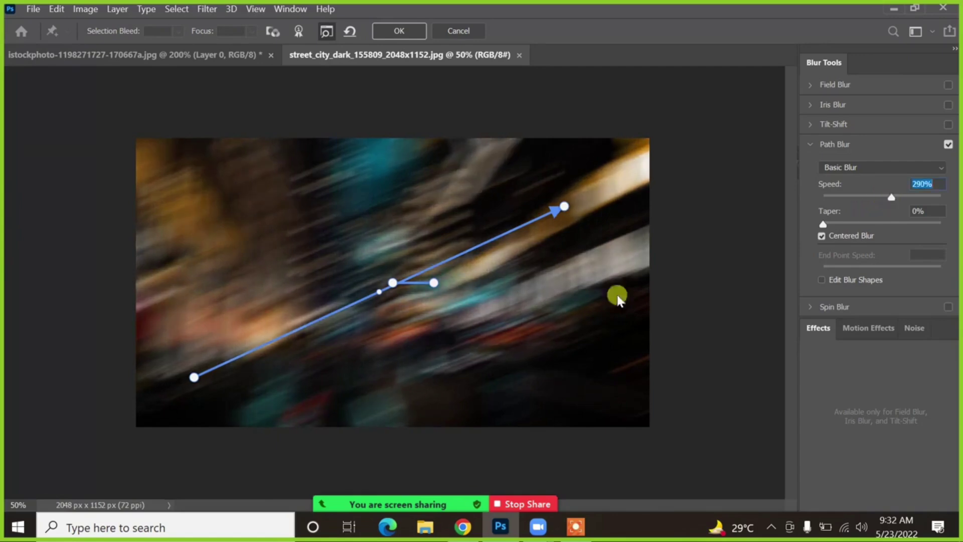
- Draw two short vertical blur paths, one running down over the street's right side and one running up the left building facade
click(541, 283)
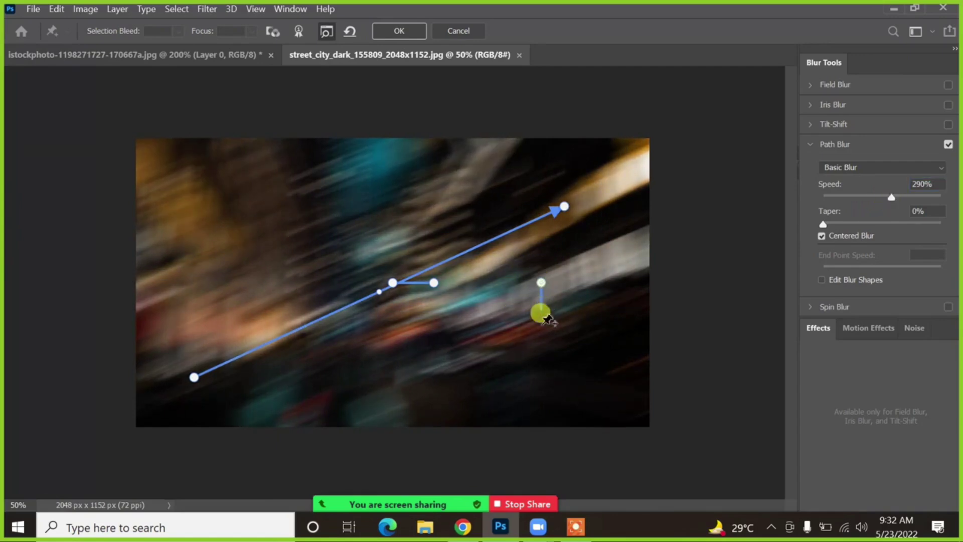
double_click(542, 354)
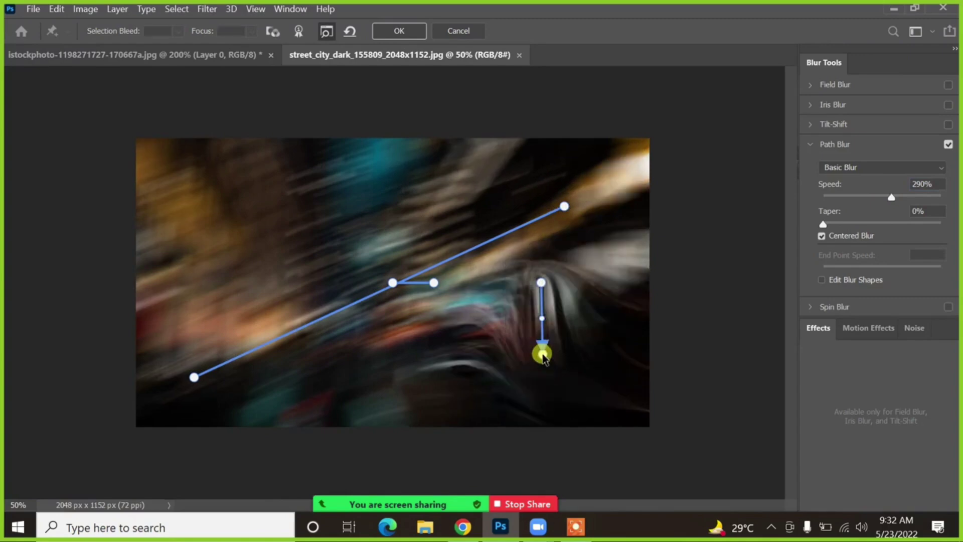
click(227, 268)
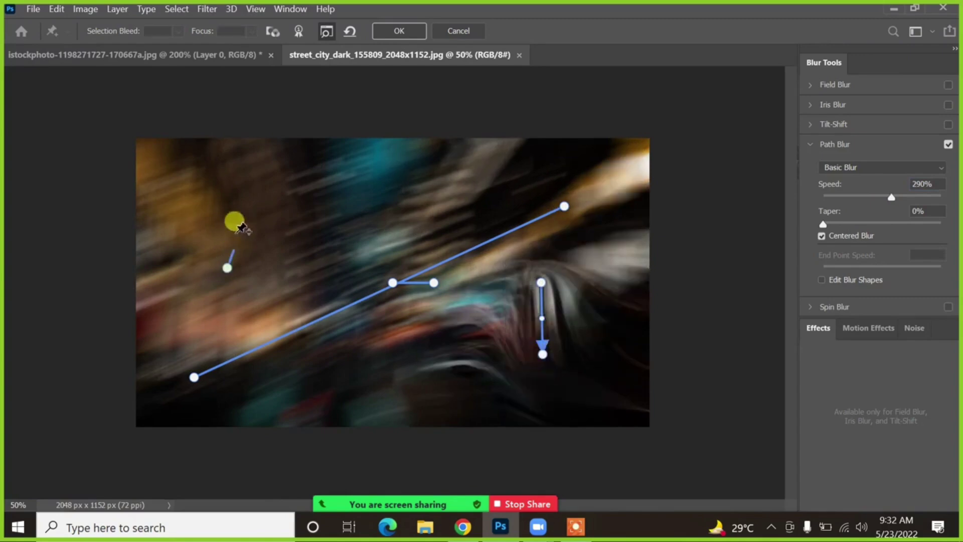
double_click(226, 189)
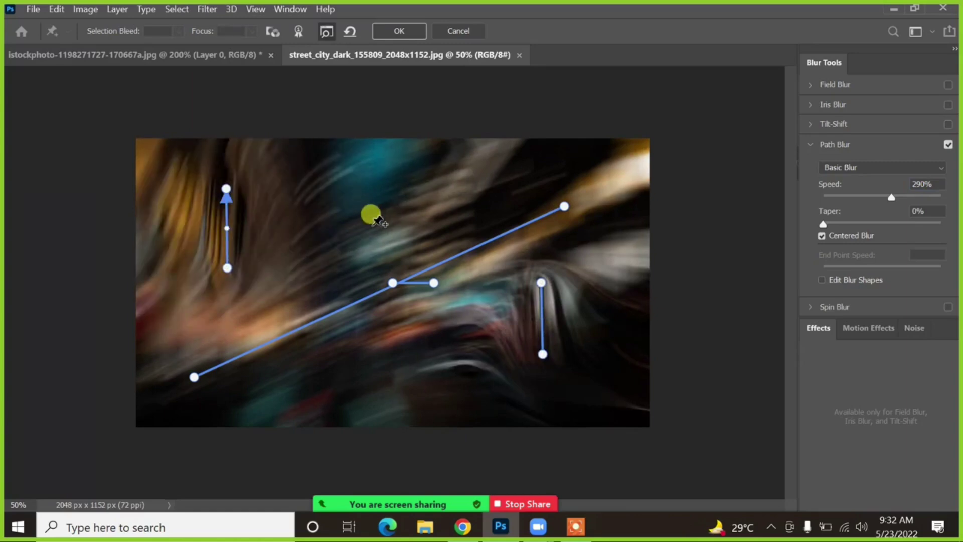
- Add a slanted blur path rising into the teal sky and a short upward one over the sidewalk near the image's lower edge
click(355, 268)
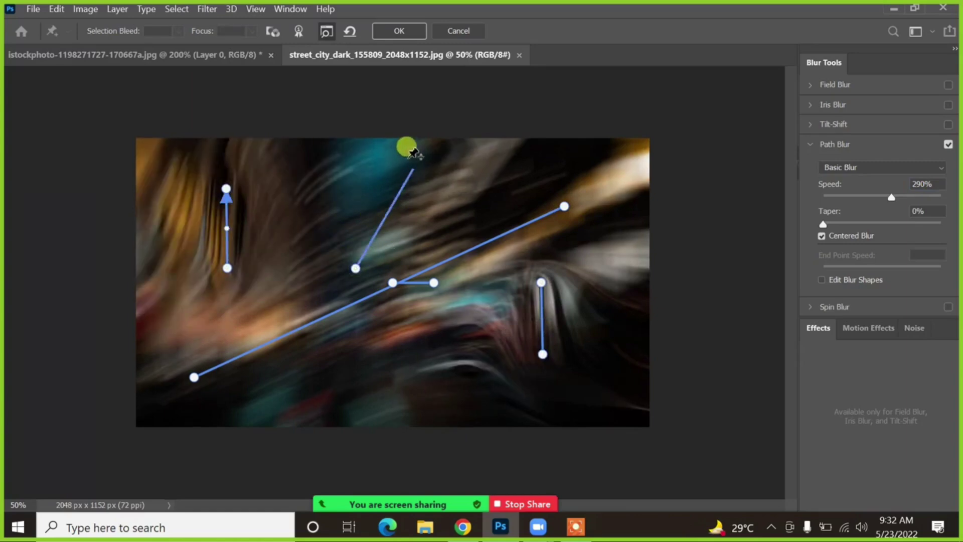
click(409, 159)
mouse_move(409, 160)
mouse_down()
mouse_move(421, 144)
mouse_move(456, 155)
mouse_move(422, 146)
mouse_move(398, 159)
mouse_up()
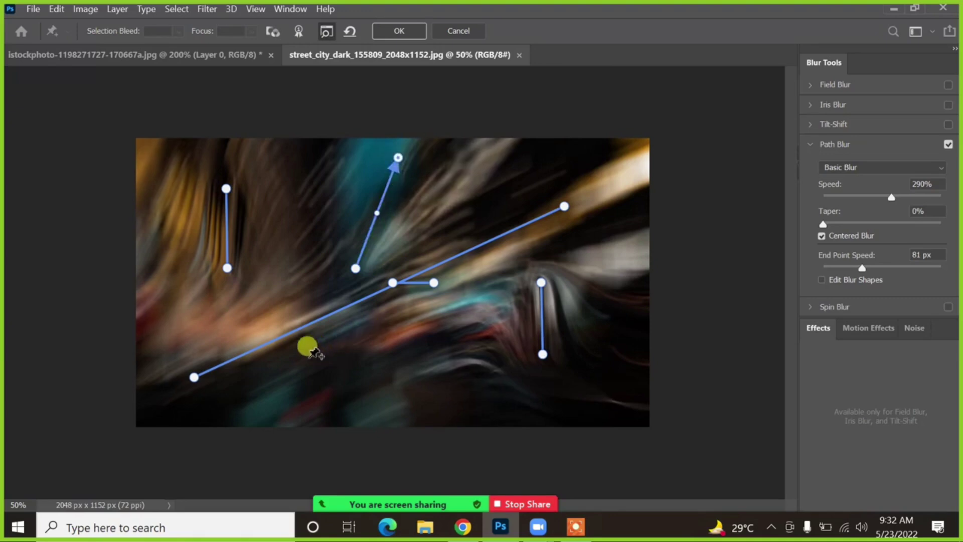
mouse_move(350, 416)
mouse_down()
mouse_move(337, 346)
mouse_move(336, 354)
mouse_up()
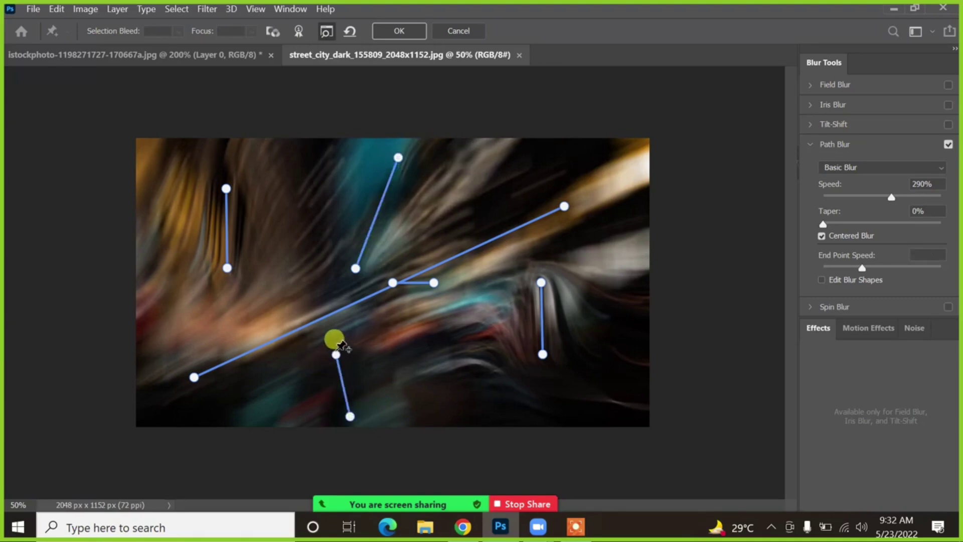
click(663, 156)
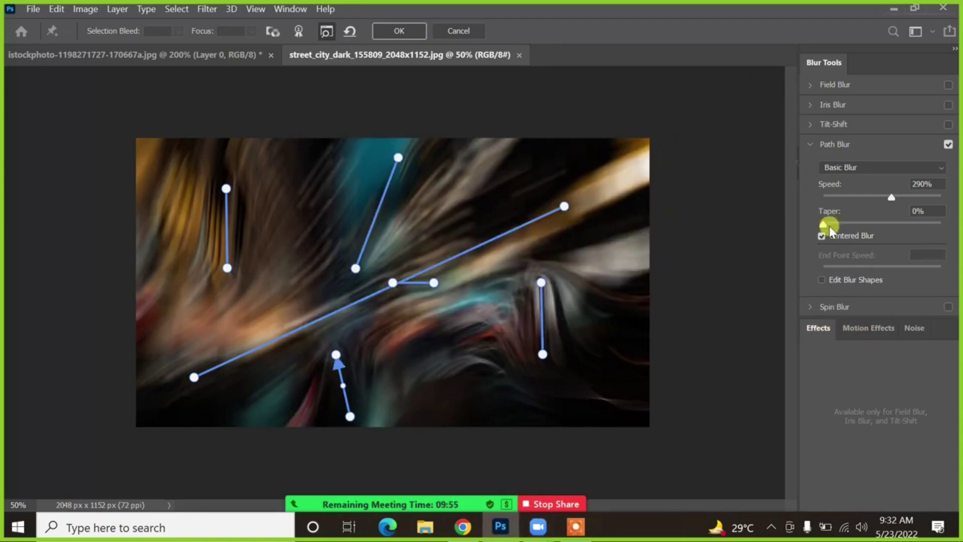
- Raise the Path Blur taper to 19% and keep the Custom preset
drag(822, 224, 856, 223)
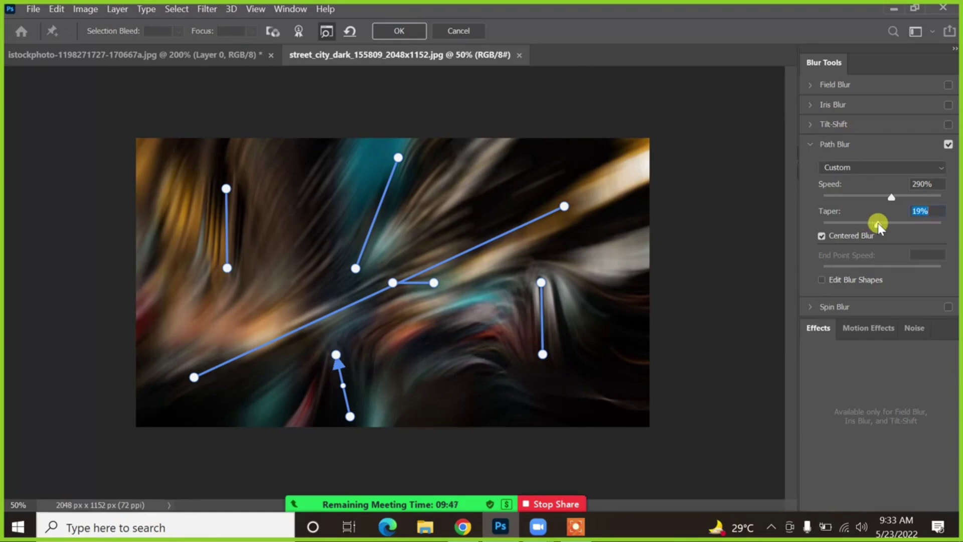
click(882, 166)
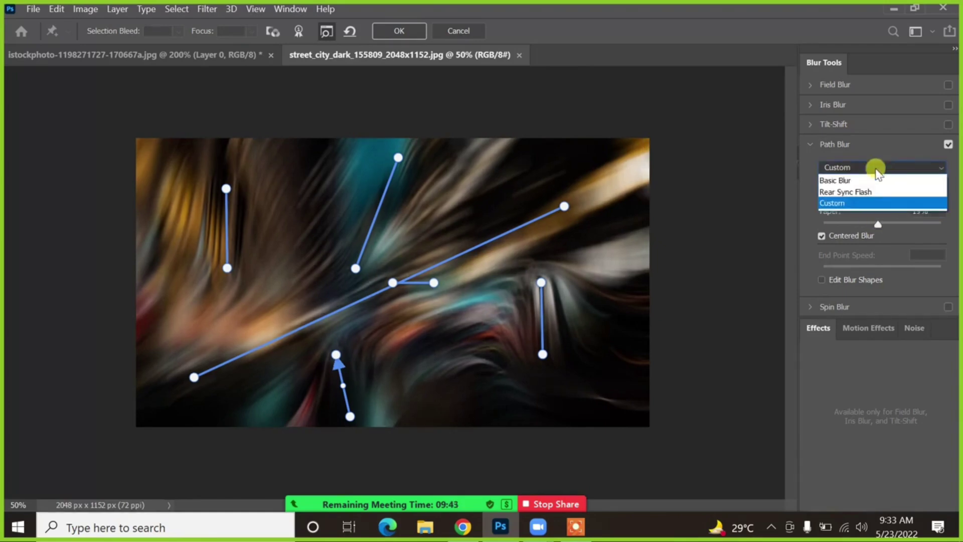
click(870, 162)
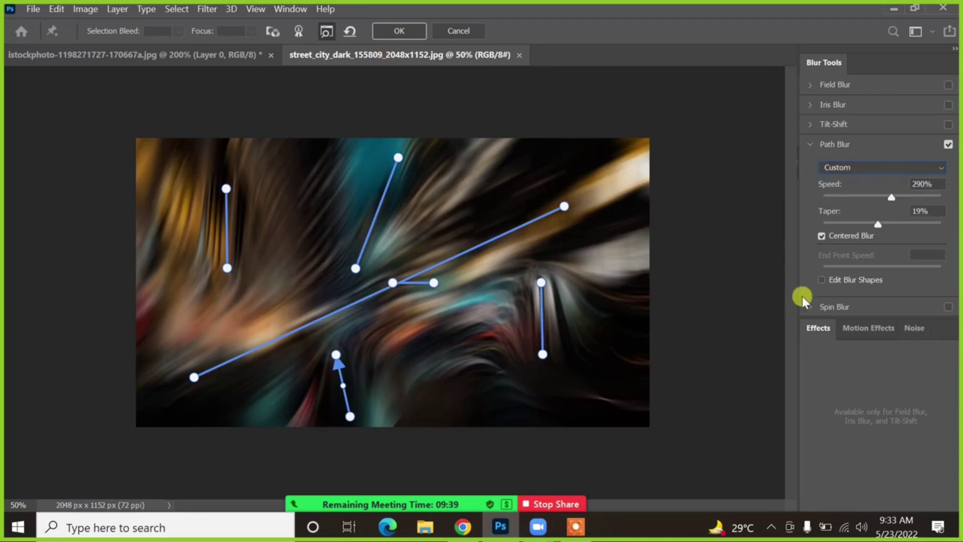
- Compare the image with and without Path Blur by turning the effect off and on, and collapse its settings
click(948, 146)
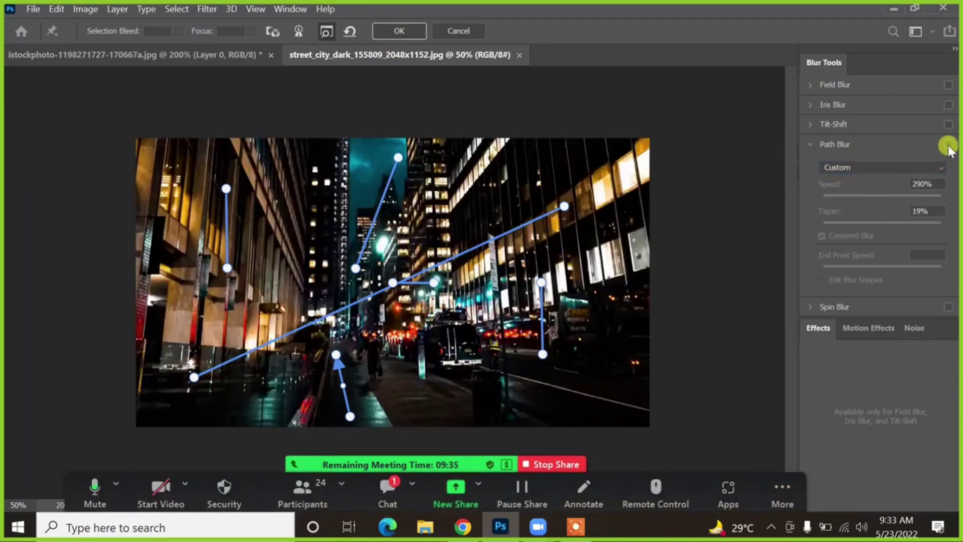
click(948, 145)
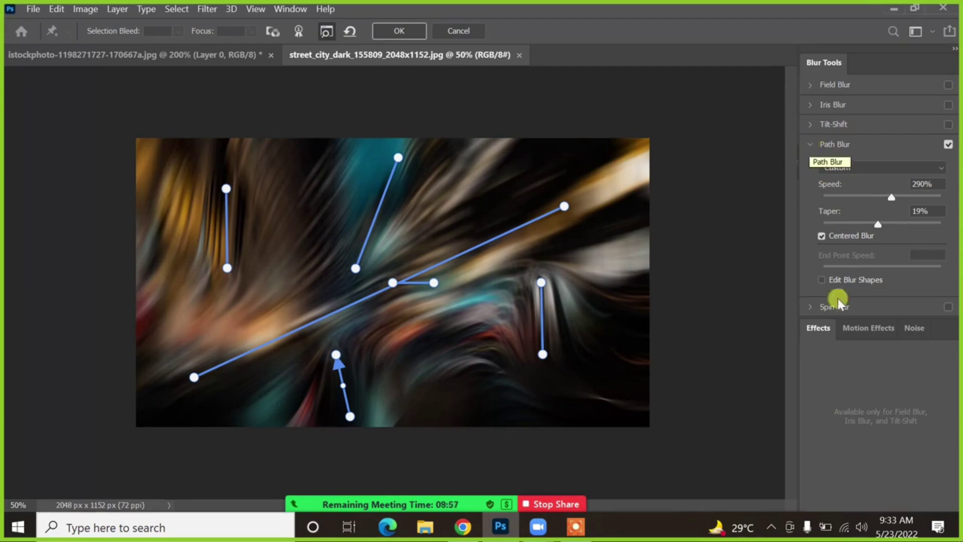
click(811, 144)
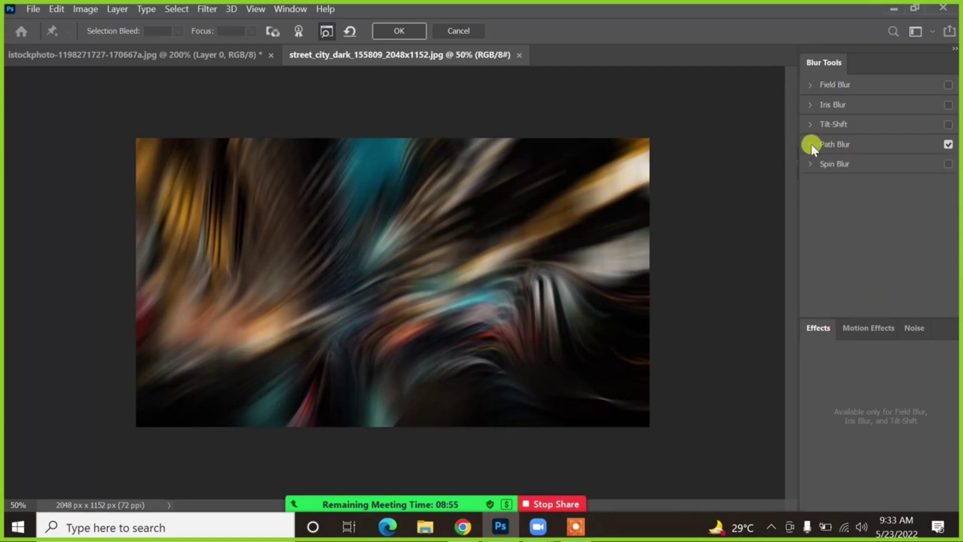
click(948, 144)
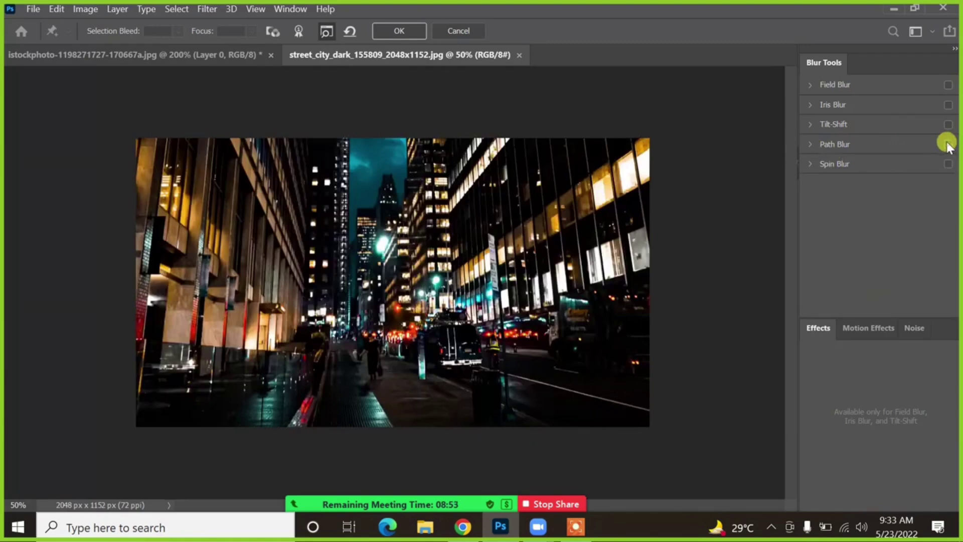
click(948, 145)
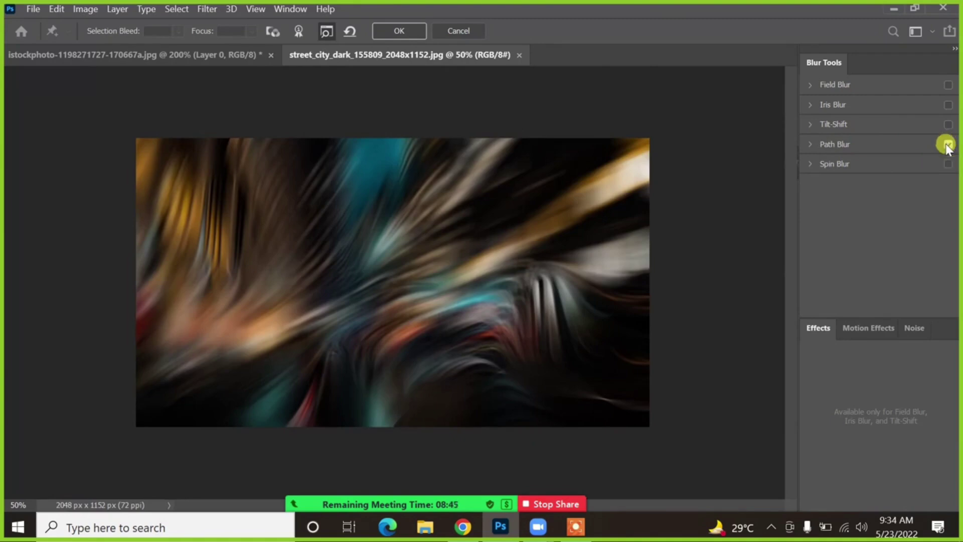
- Replace Path Blur with a 7° Spin Blur, enlarging its circle and positioning it over most of the street scene
click(948, 144)
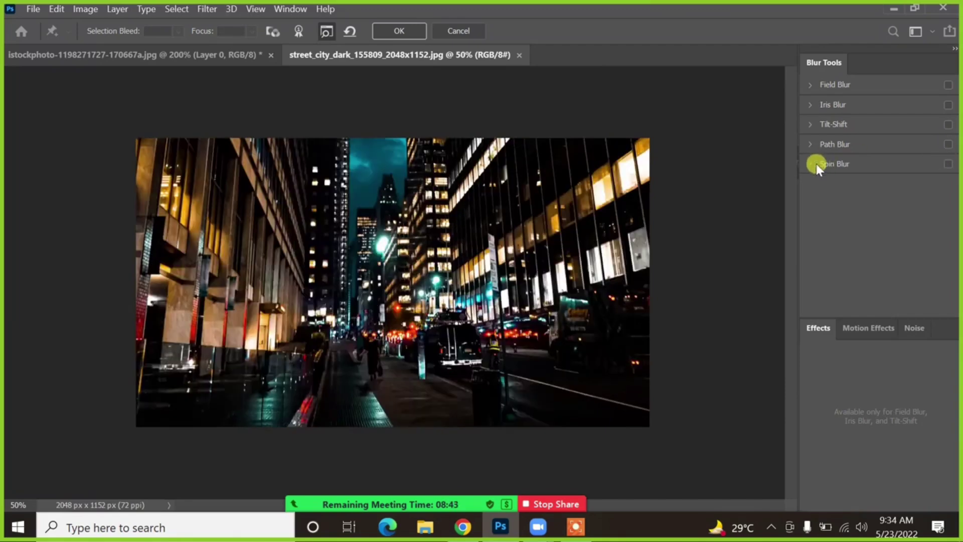
click(949, 164)
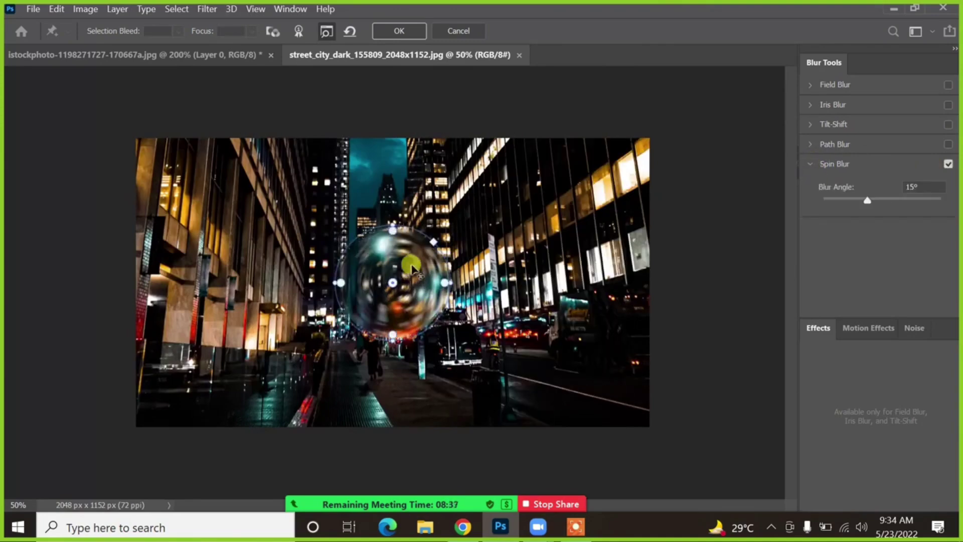
drag(426, 254, 409, 170)
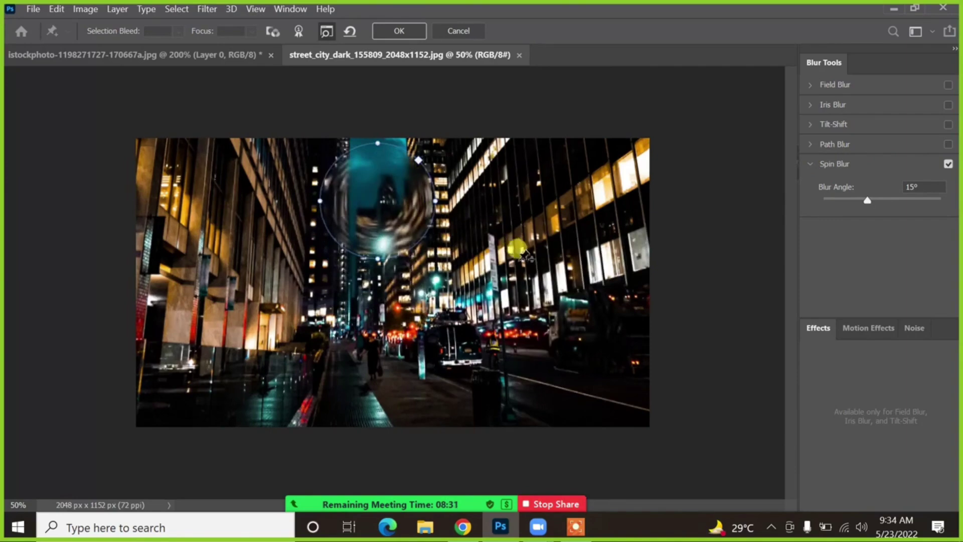
drag(868, 201, 844, 202)
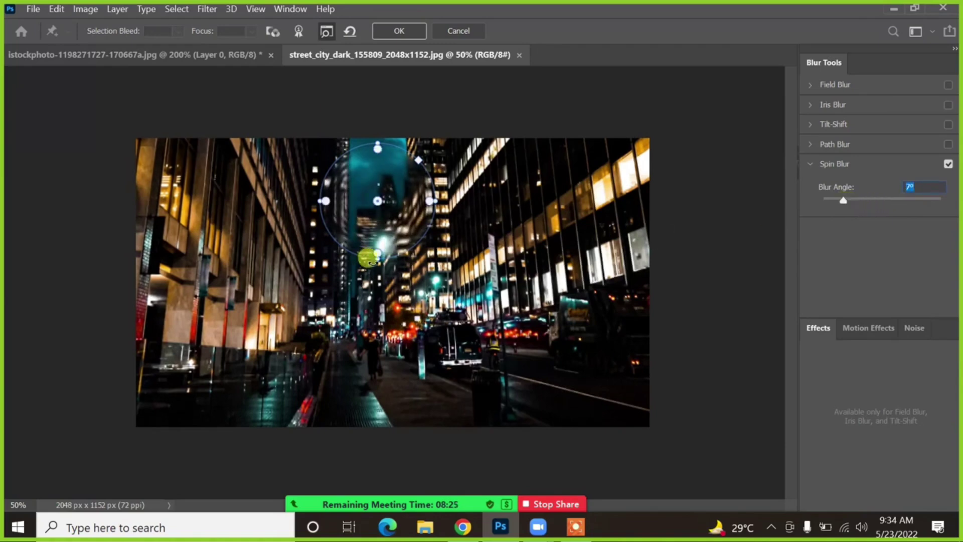
drag(323, 248, 303, 281)
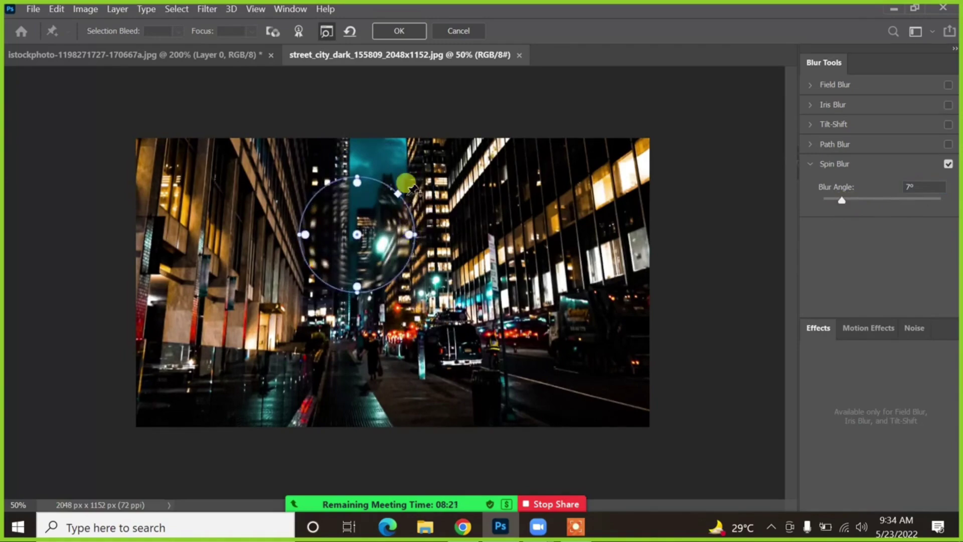
drag(398, 191, 519, 124)
drag(449, 227, 495, 270)
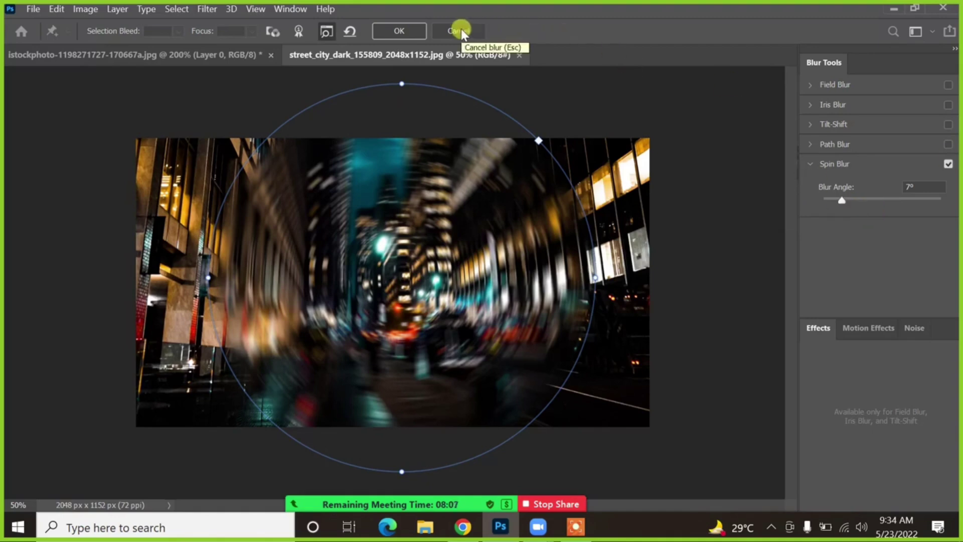
- Disable Spin Blur, re-enable Path Blur, and apply the blur to the image
click(947, 157)
click(947, 146)
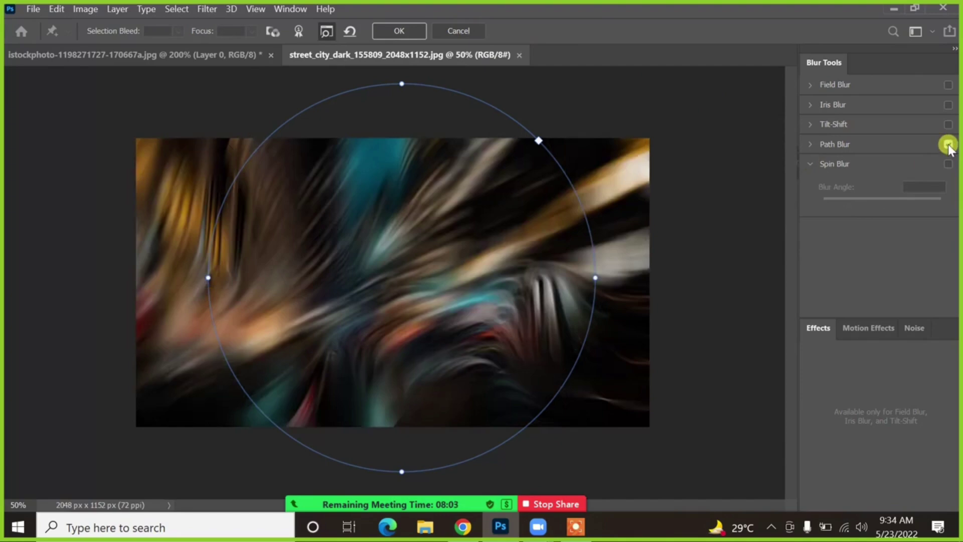
click(401, 31)
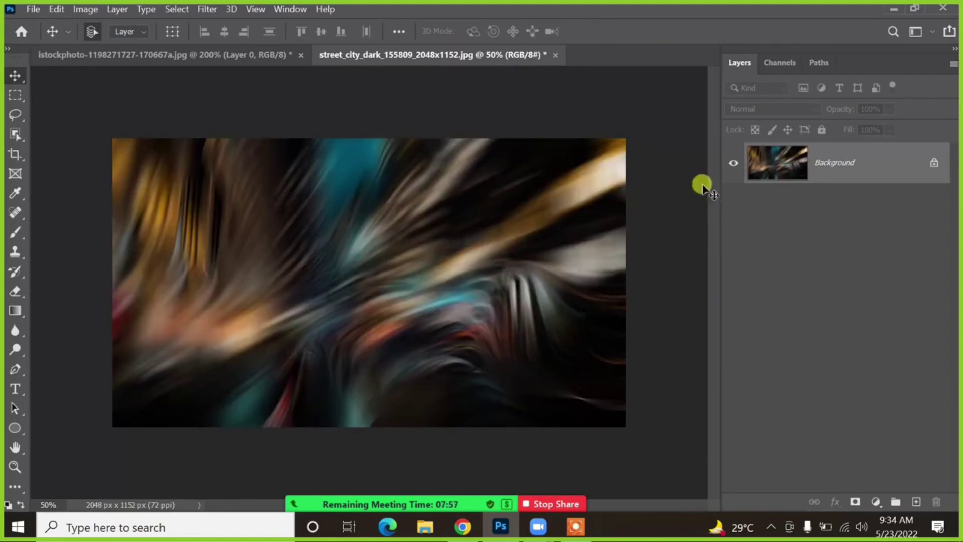
- Unlock the blurred image's Background so it becomes a regular layer
scroll(587, 213, down, 5)
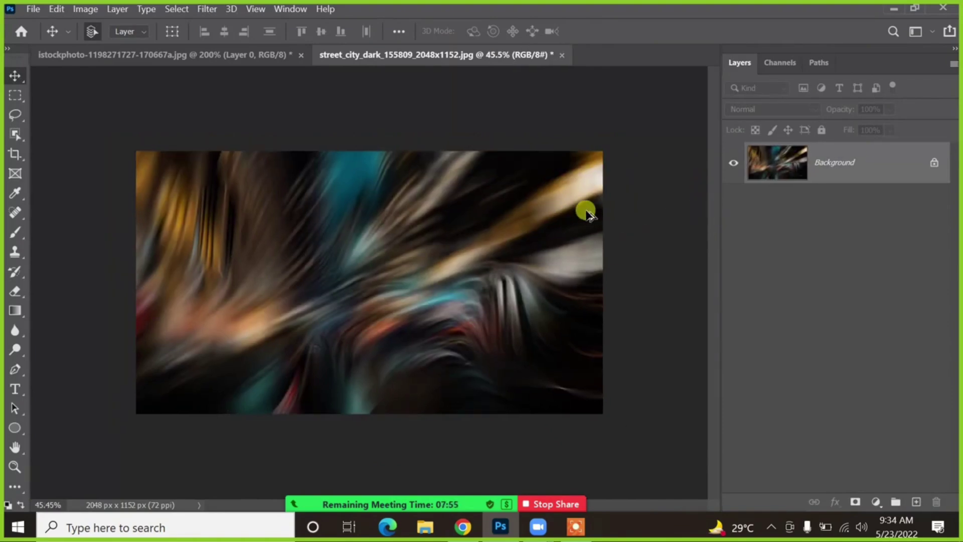
scroll(587, 213, up, 2)
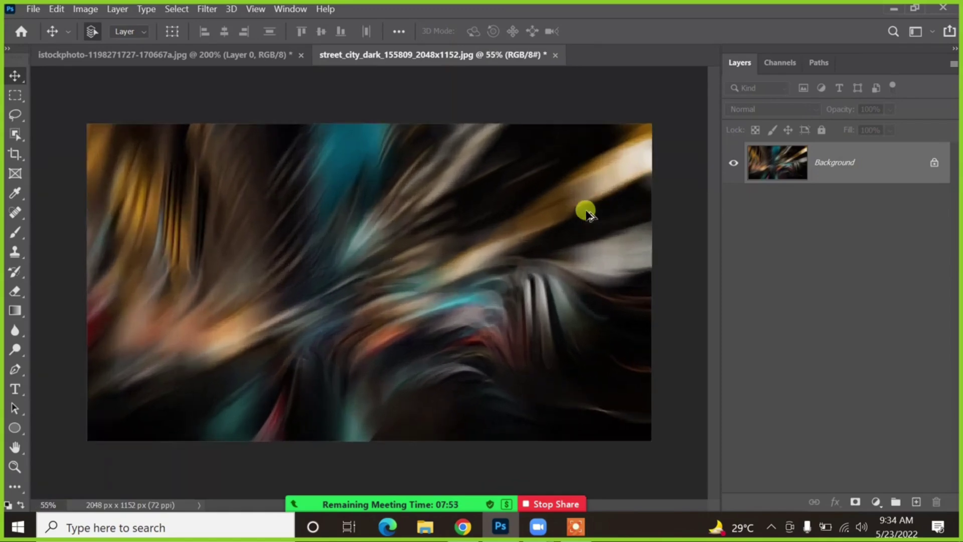
scroll(587, 214, down, 3)
scroll(587, 213, up, 4)
scroll(588, 213, down, 3)
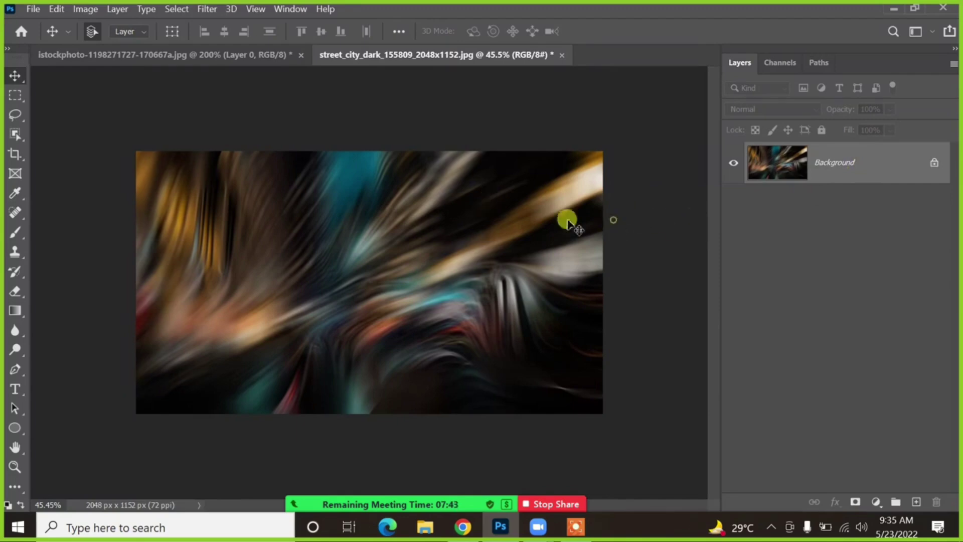
click(934, 164)
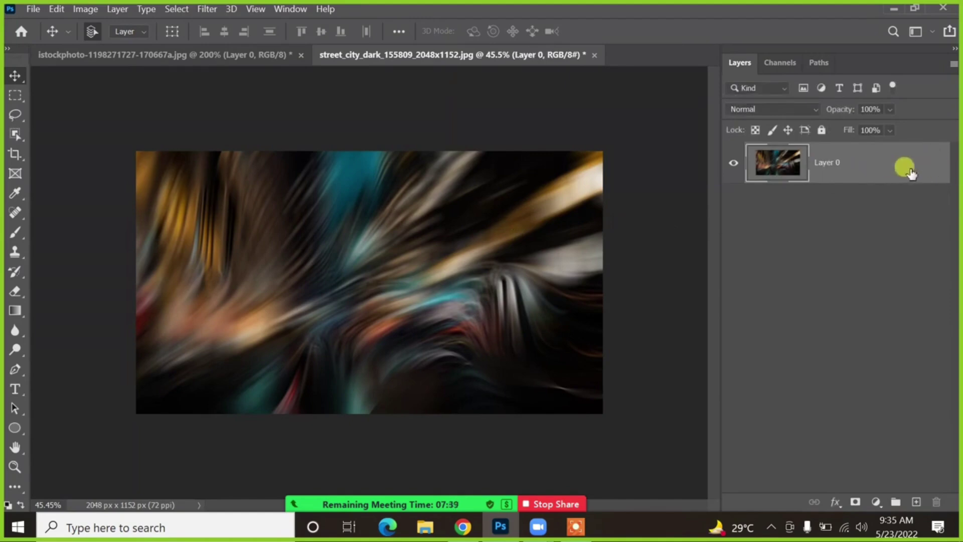
- Try moving the unlocked layer toward the canvas's left side and undo the move
drag(407, 242, 272, 249)
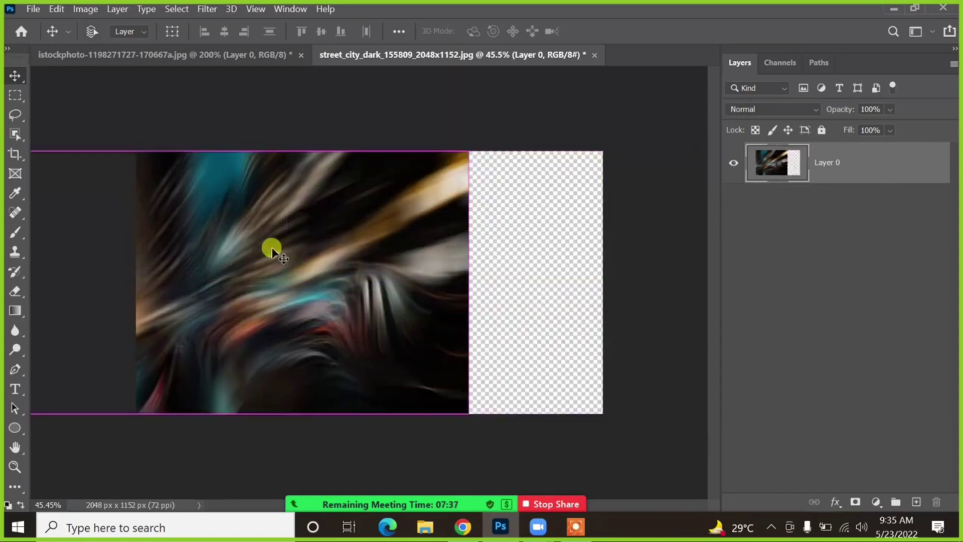
key(ctrl+z)
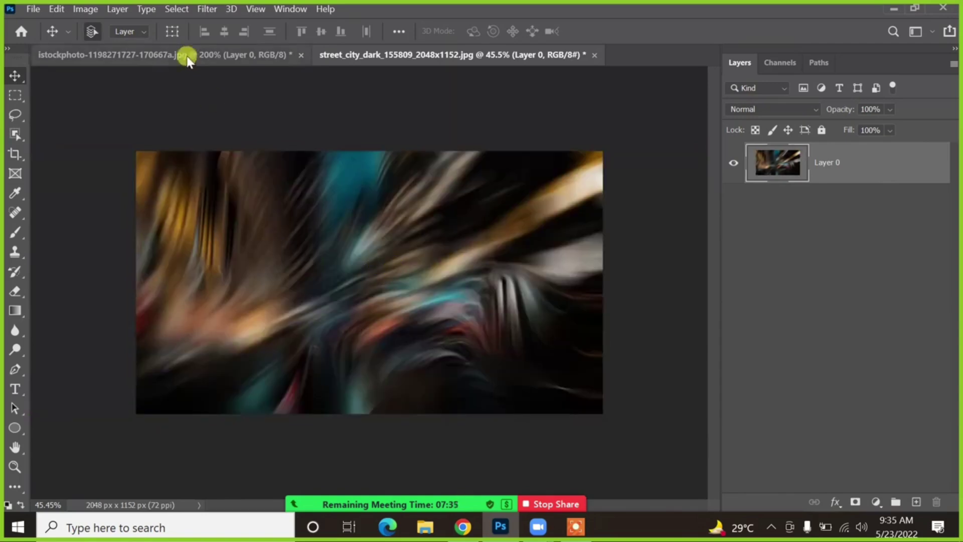
- Compare the colourful ribbon image with the blurred street image, and examine the street image's streaks up close
click(261, 57)
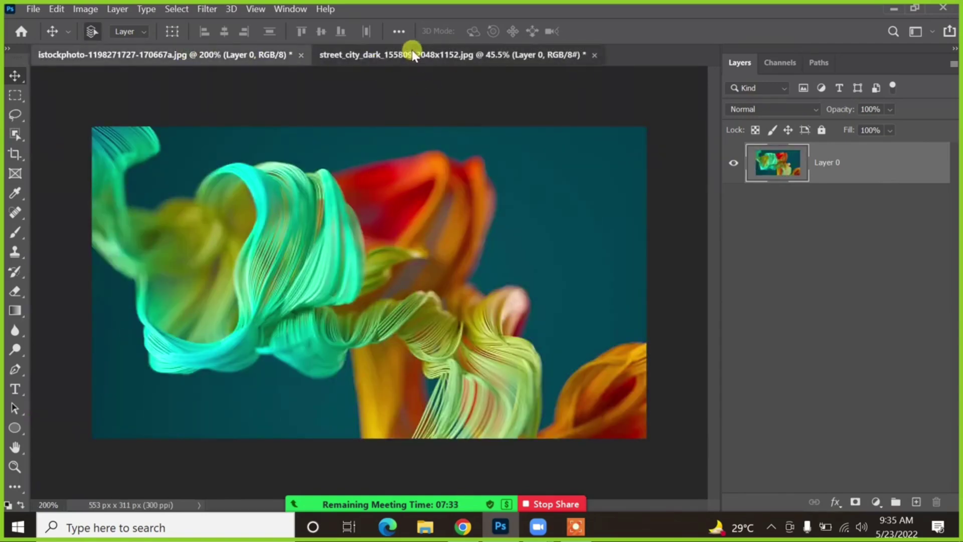
click(389, 54)
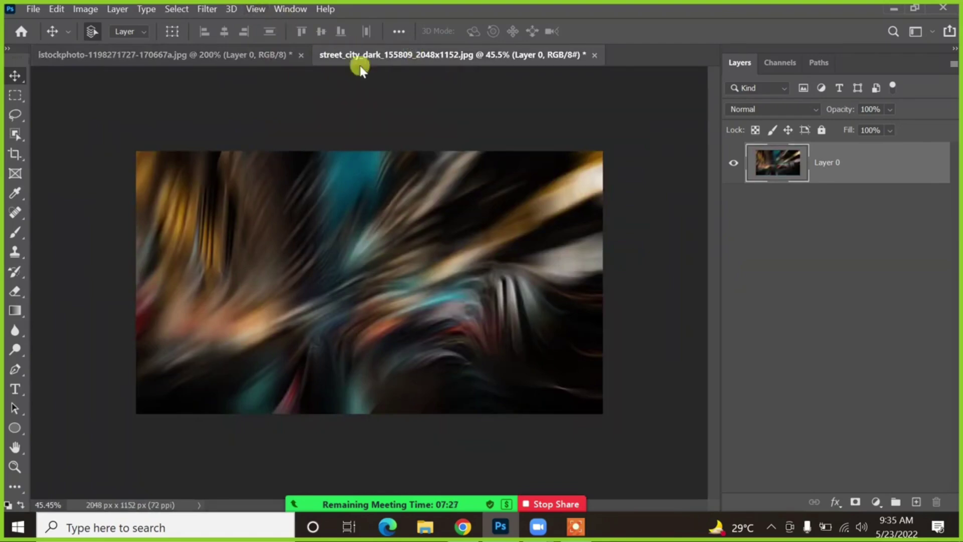
drag(407, 223, 484, 189)
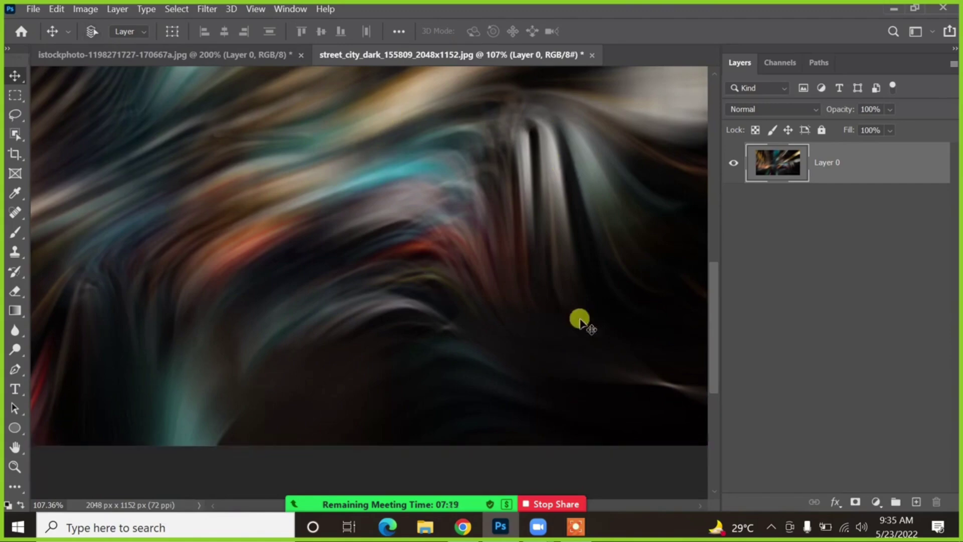
key(ctrl+0)
key(ctrl+minus)
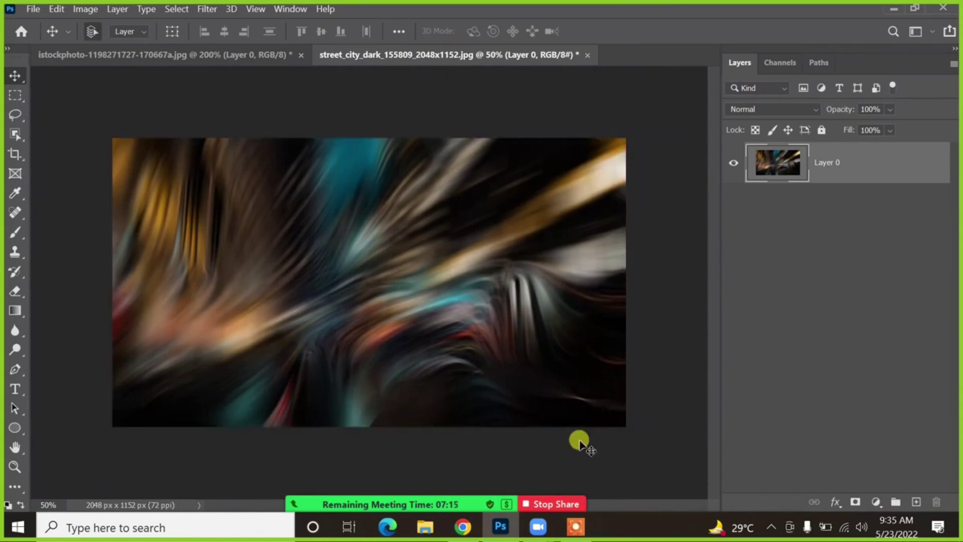
click(575, 527)
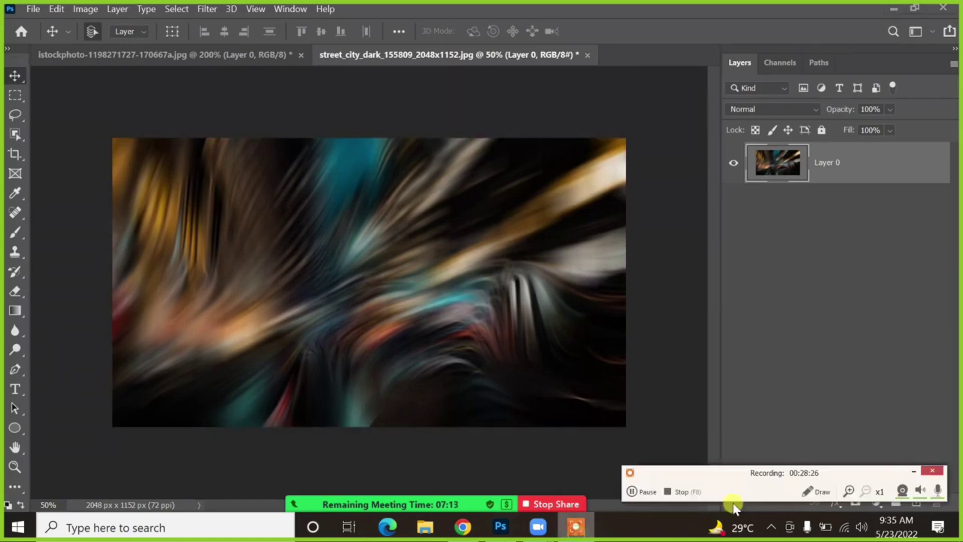
- Try a Pinch distortion with the amount at 100% on the blurred street layer and undo it
click(932, 470)
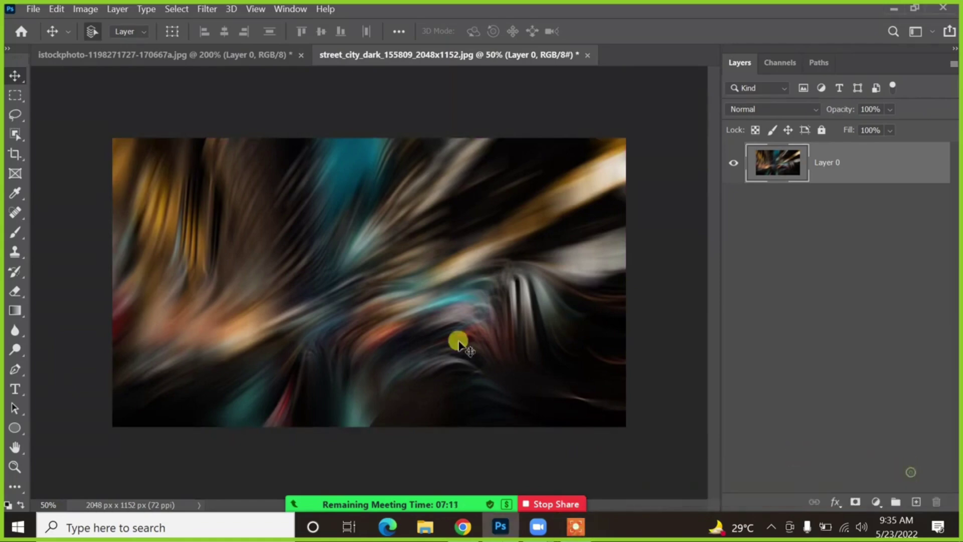
click(205, 8)
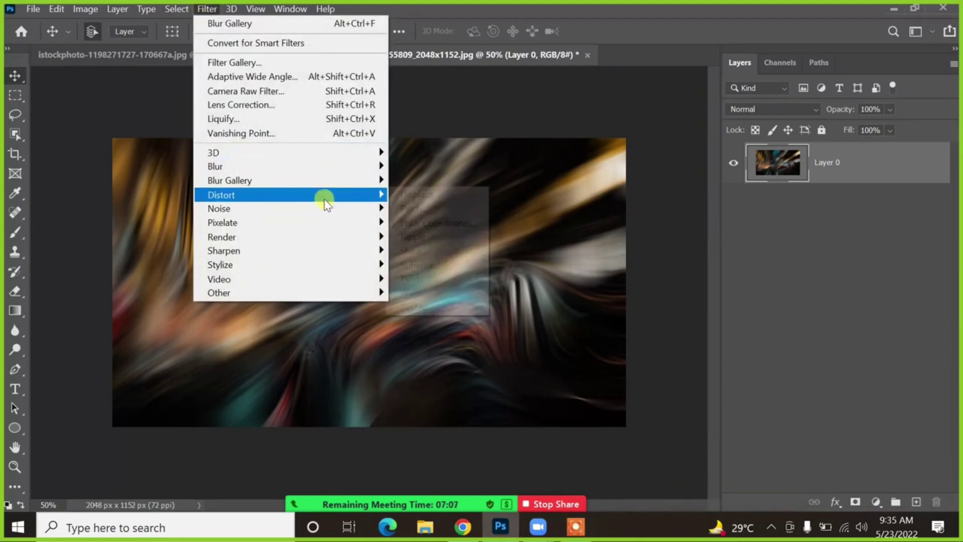
mouse_move(326, 202)
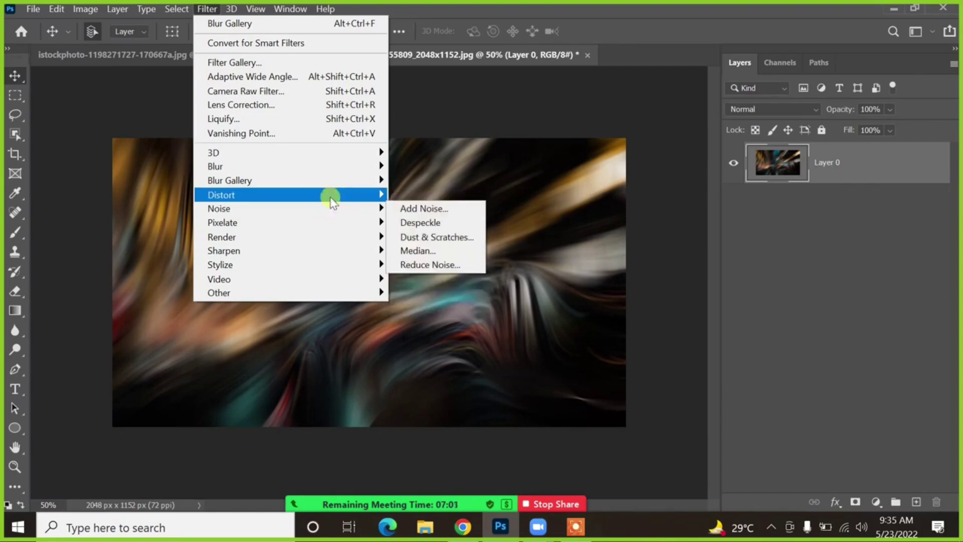
click(405, 208)
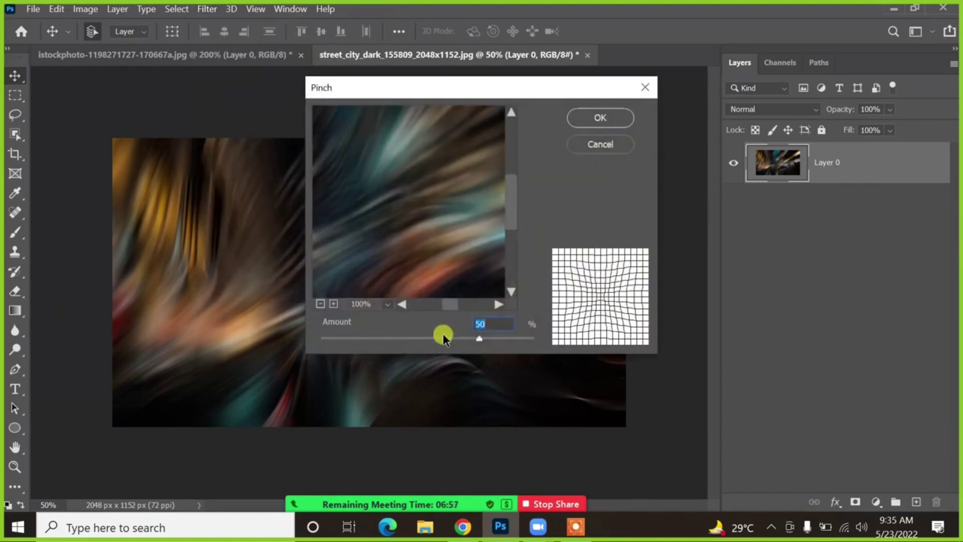
drag(434, 339, 524, 336)
drag(448, 336, 528, 327)
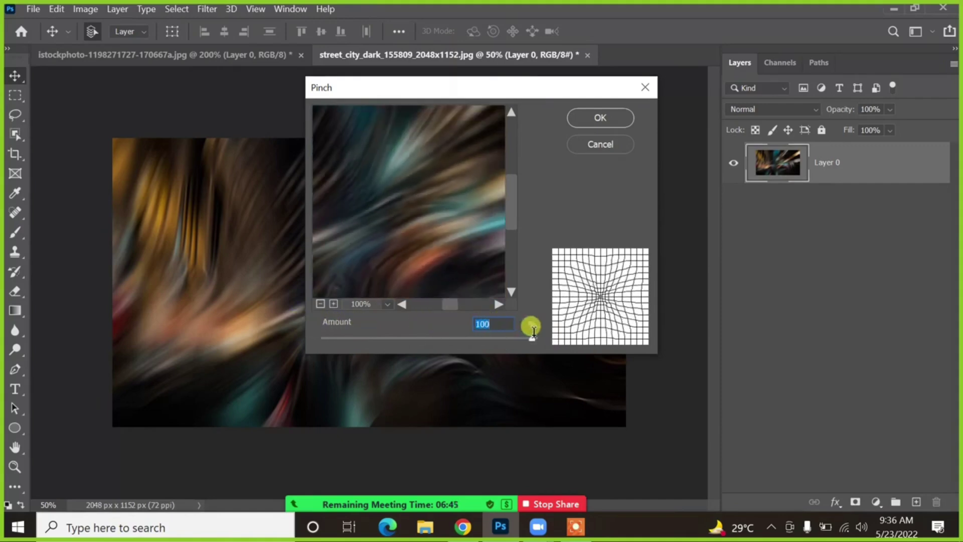
click(600, 118)
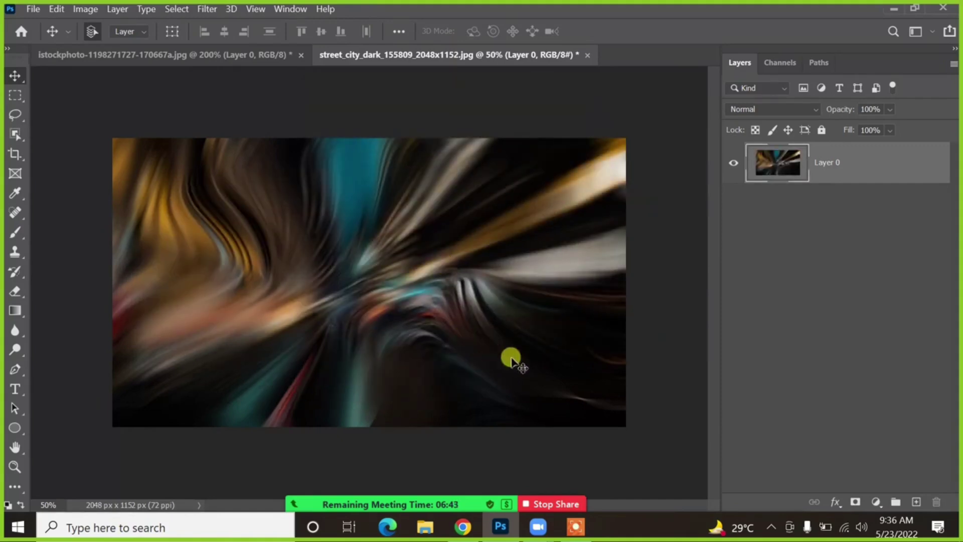
key(ctrl+z)
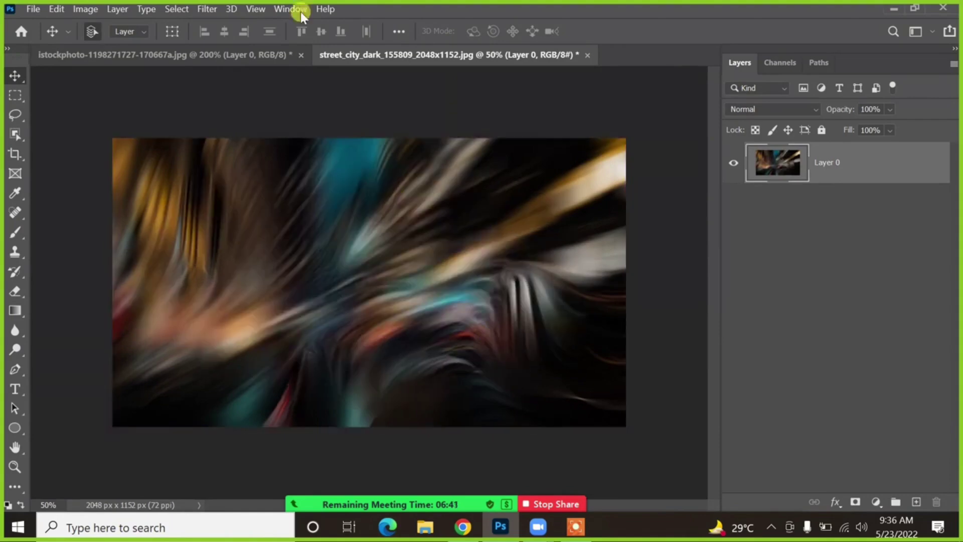
- Preview the Artistic Cutout effect on the whole image in the Filter Gallery at 33.3% zoom
click(215, 10)
mouse_move(248, 167)
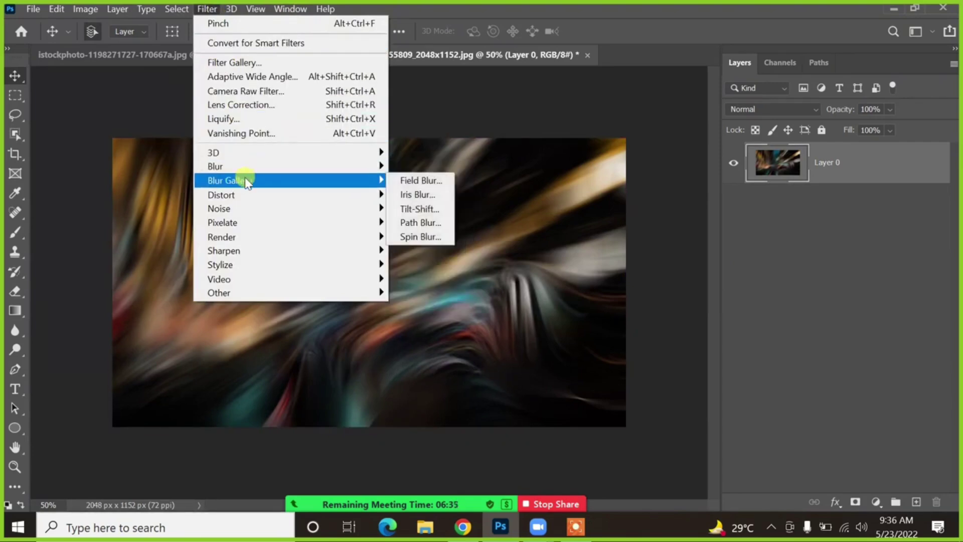
mouse_move(245, 201)
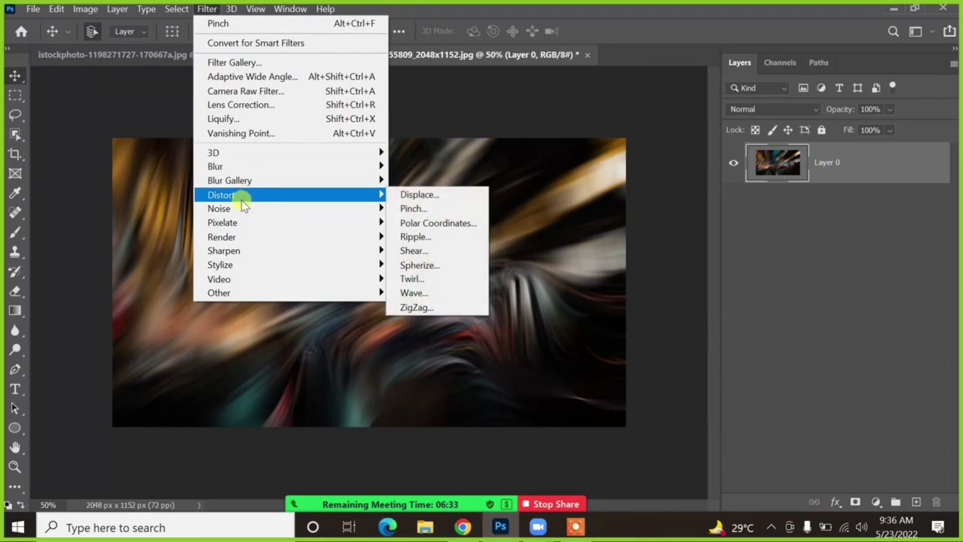
click(231, 64)
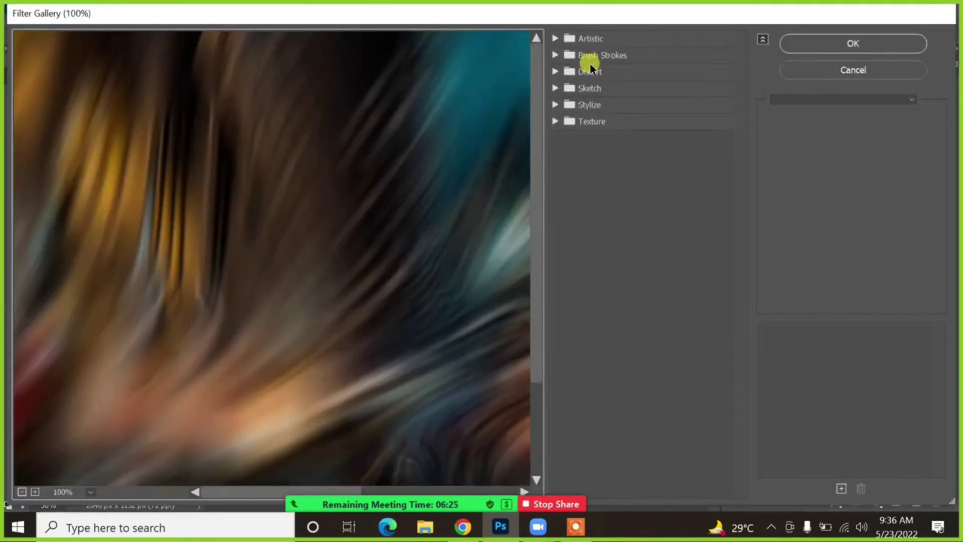
click(555, 39)
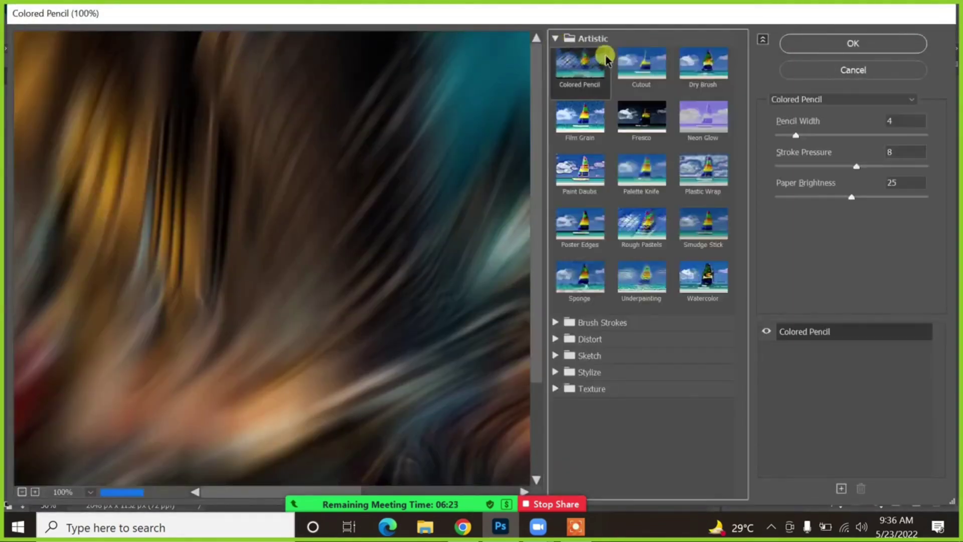
click(633, 63)
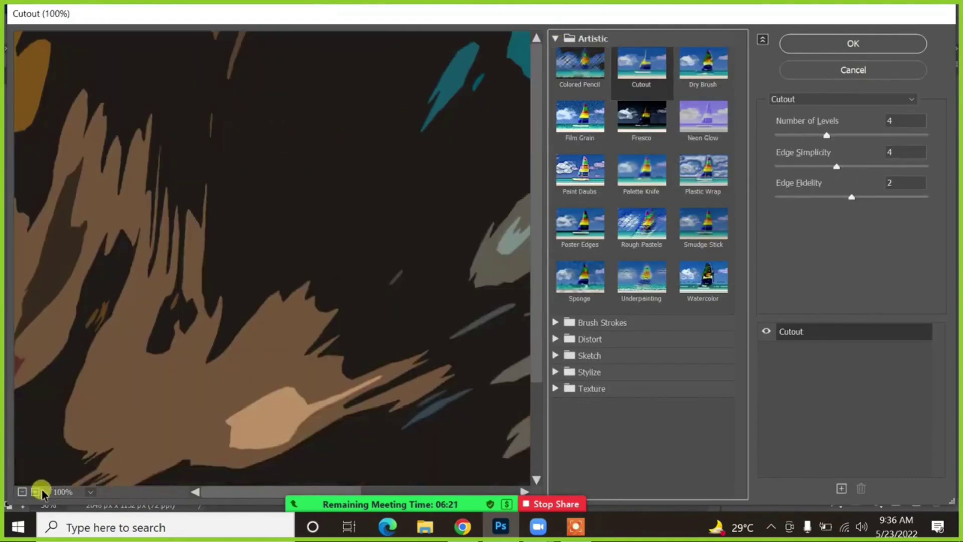
click(22, 492)
click(21, 492)
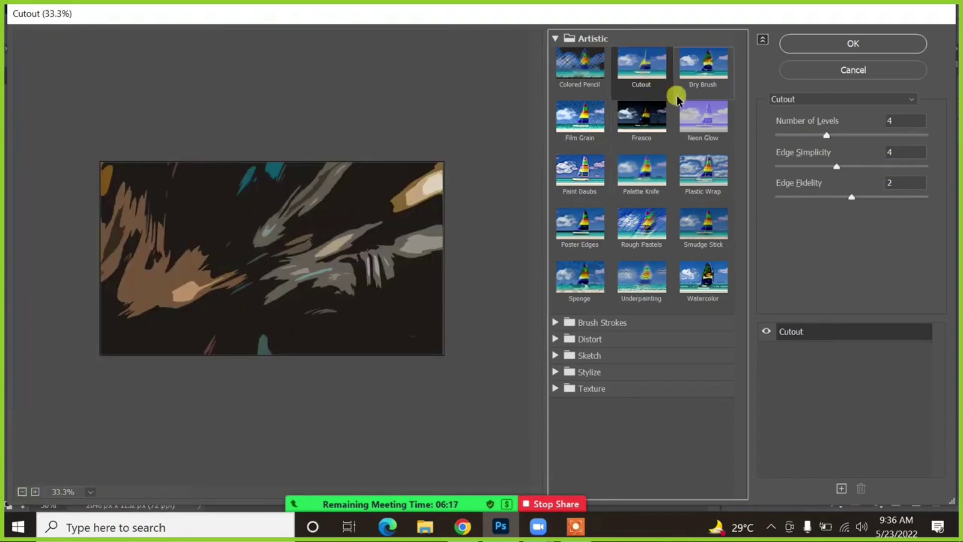
- Preview the Artistic effects Fresco, Neon Glow, Palette Knife, Rough Pastels and Underpainting in turn
click(646, 117)
click(707, 113)
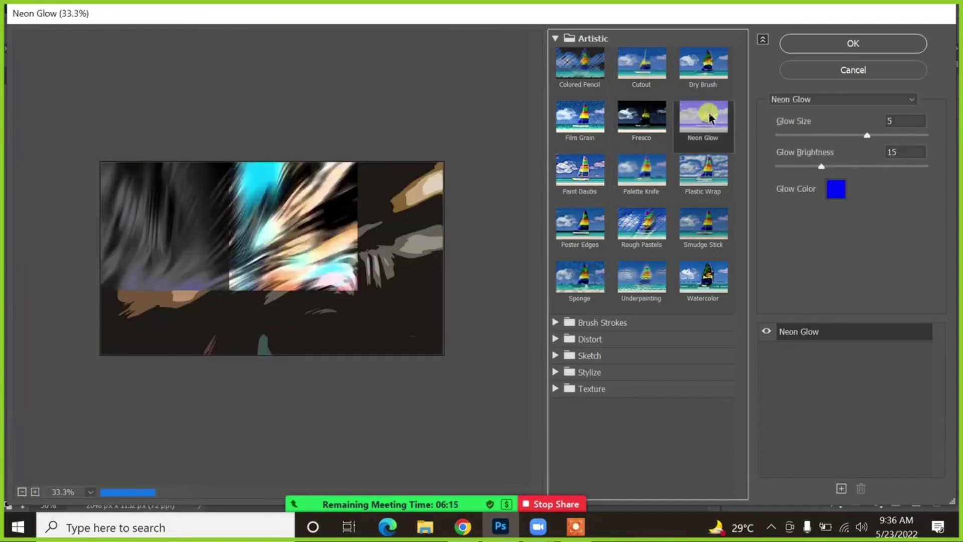
click(644, 168)
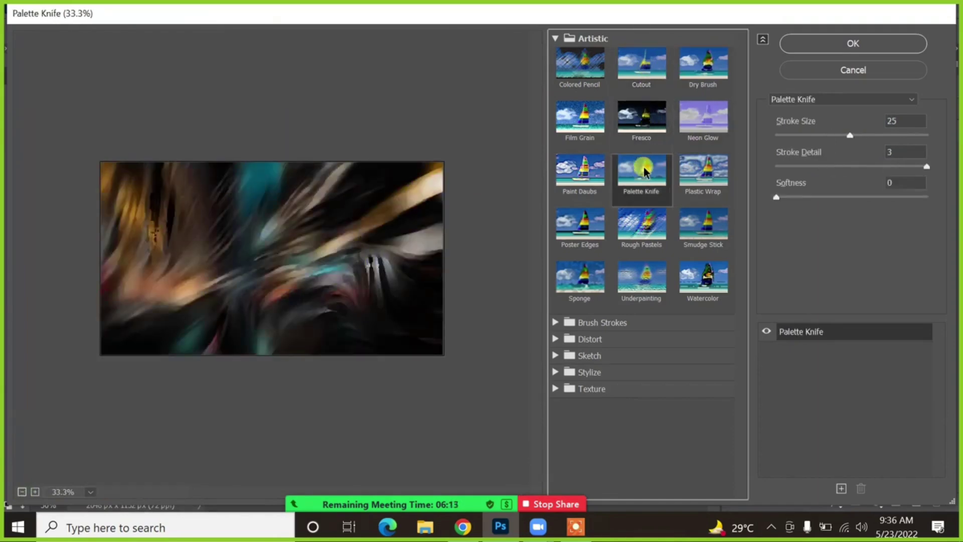
click(639, 226)
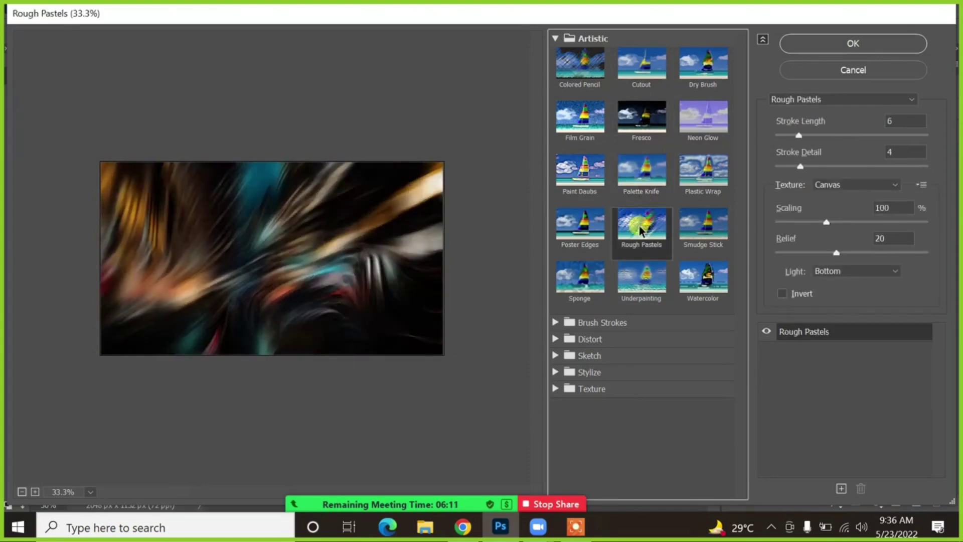
click(636, 279)
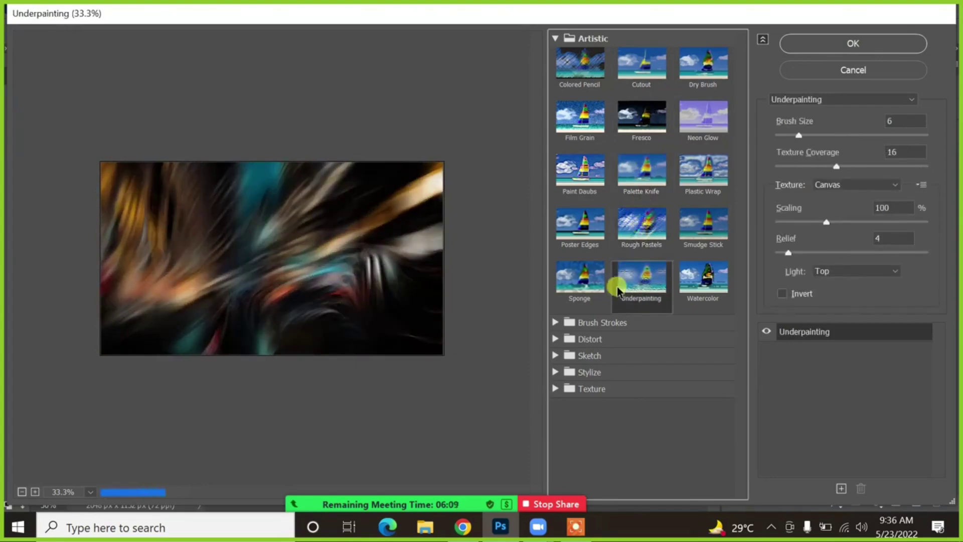
- Preview the Brush Strokes effects Sprayed Strokes and Sumi-e with stroke width 11, and cancel the Filter Gallery
click(556, 322)
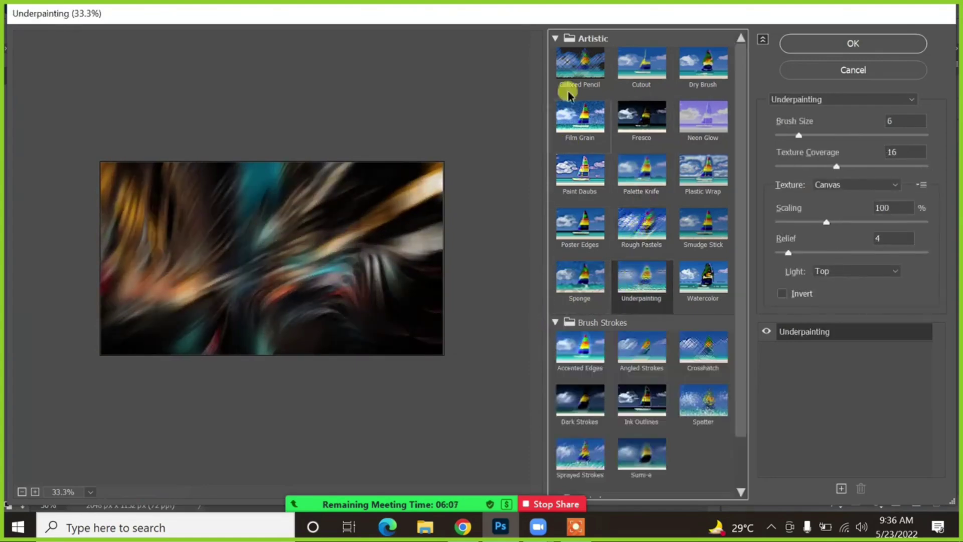
click(558, 39)
click(578, 190)
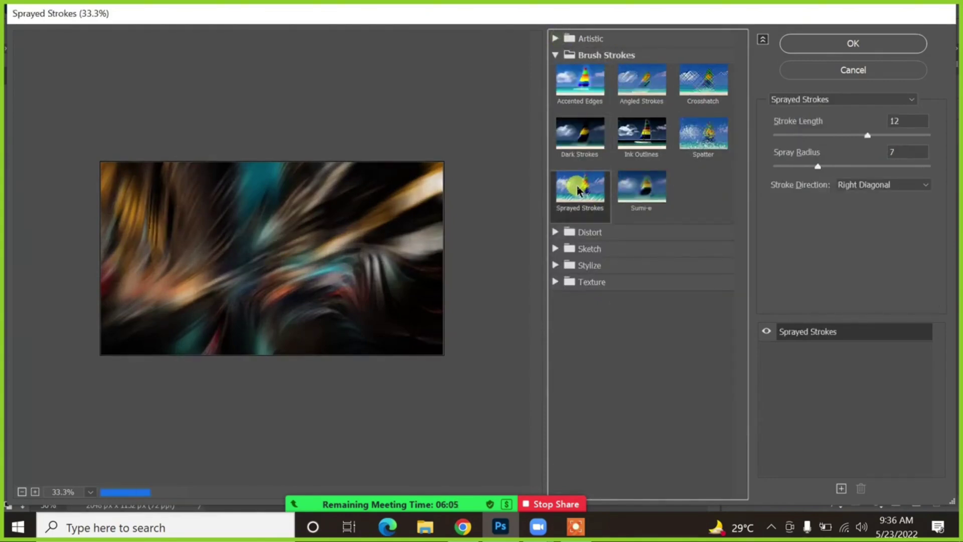
click(646, 191)
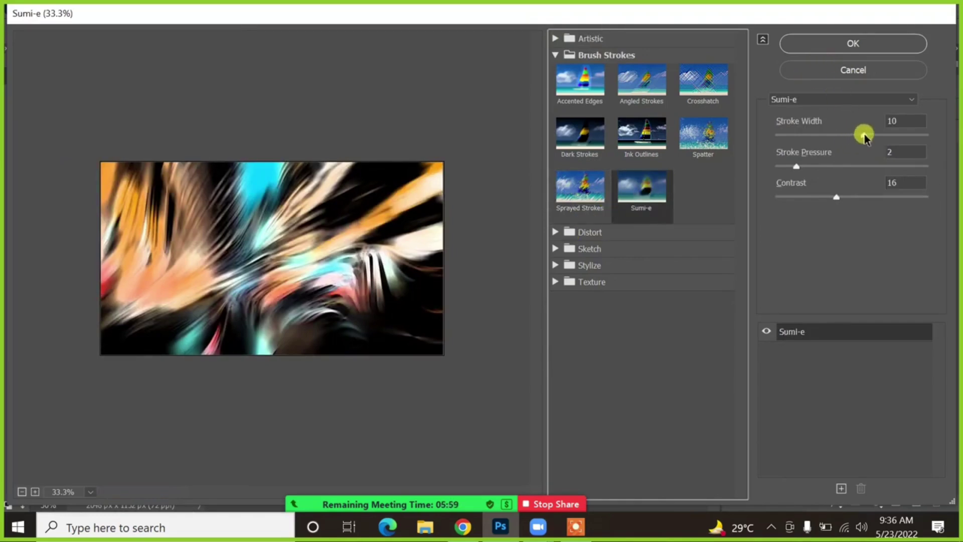
mouse_move(864, 135)
mouse_down()
mouse_move(891, 137)
mouse_move(873, 136)
mouse_up()
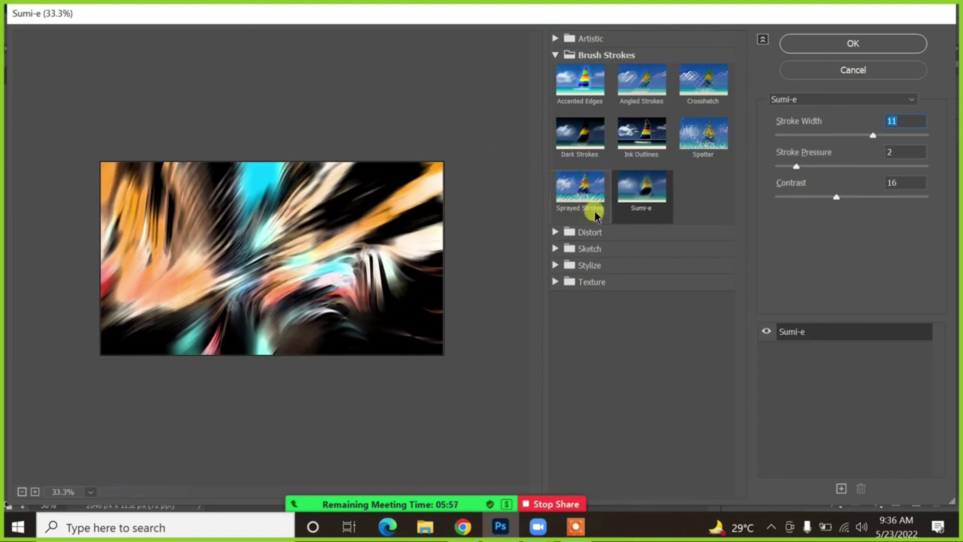
click(833, 70)
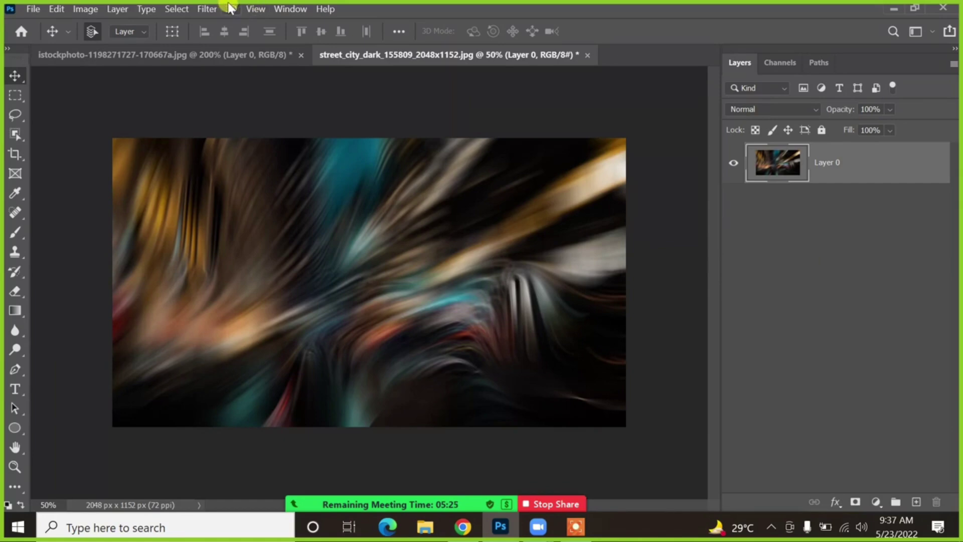
- Try a Color Halftone with a maximum radius of 8 pixels, examine its dots up close, and undo the effect
click(214, 9)
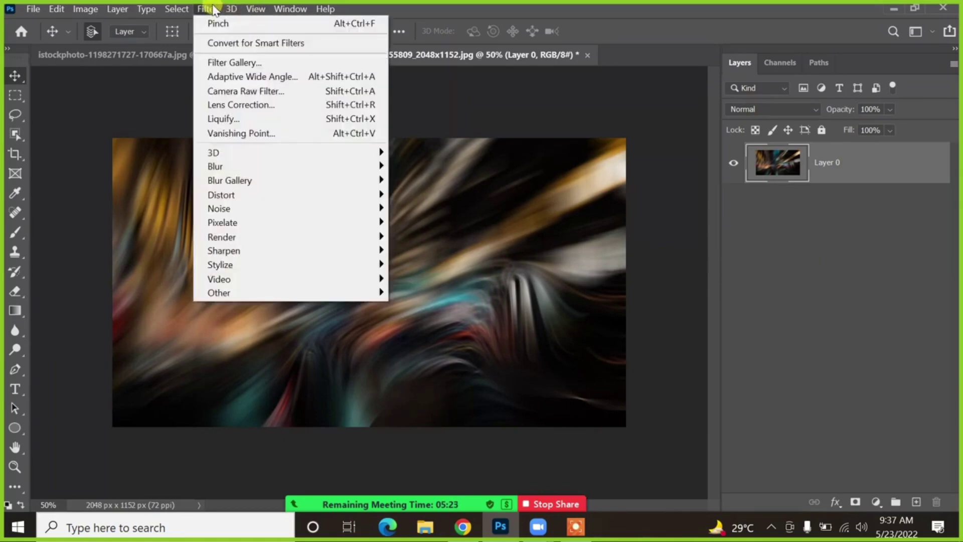
mouse_move(250, 230)
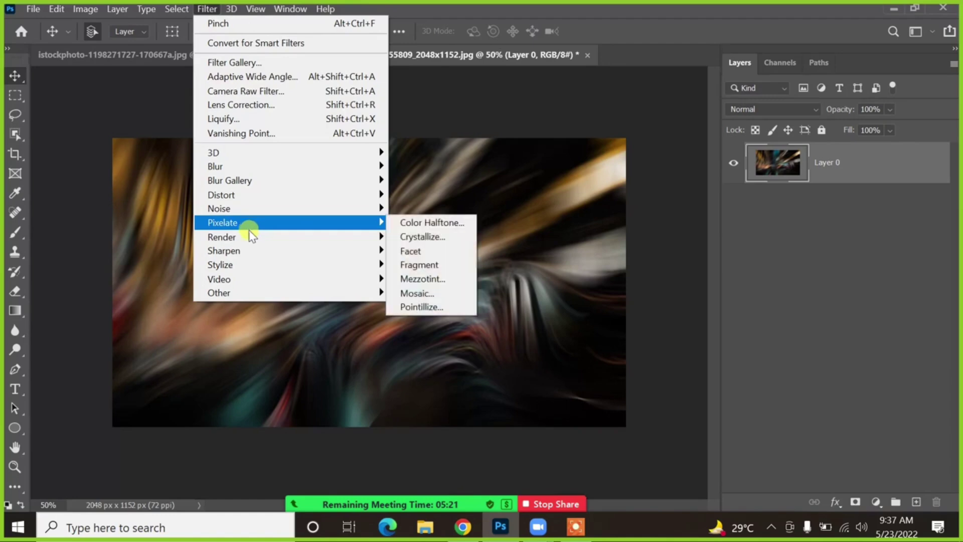
click(418, 224)
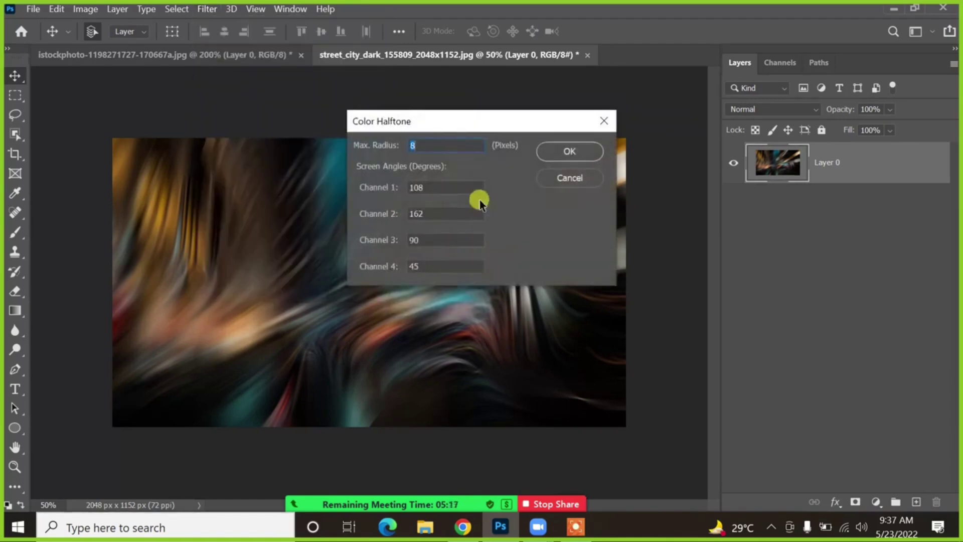
click(548, 149)
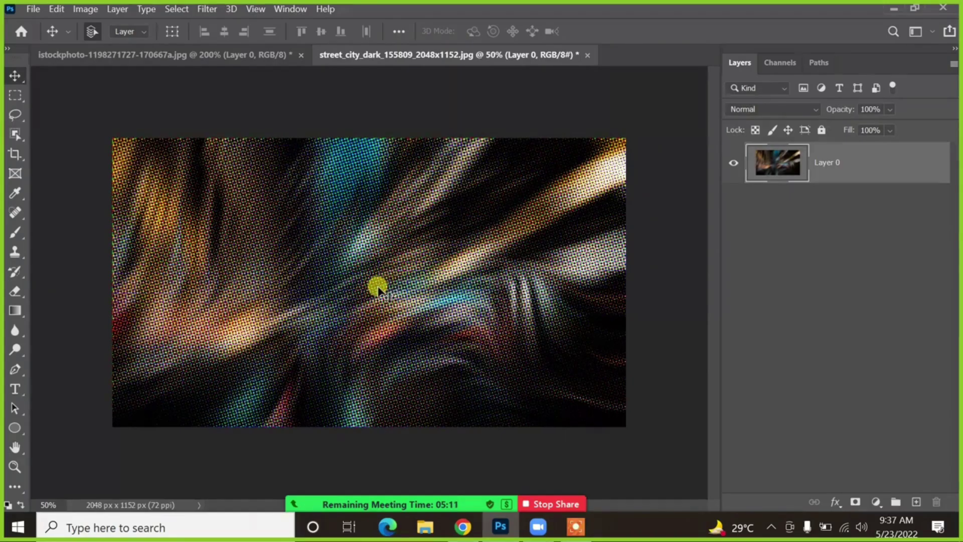
scroll(378, 296, up, 8)
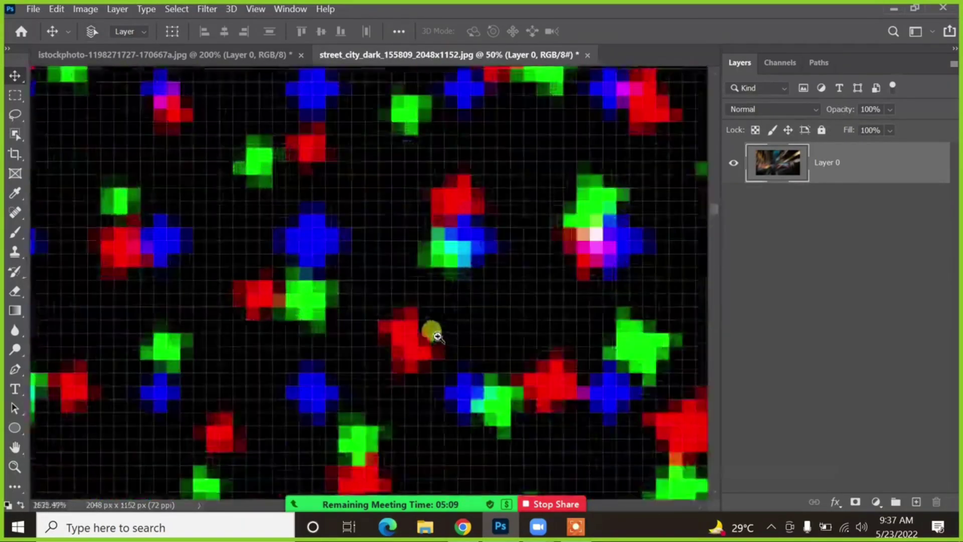
scroll(387, 314, down, 10)
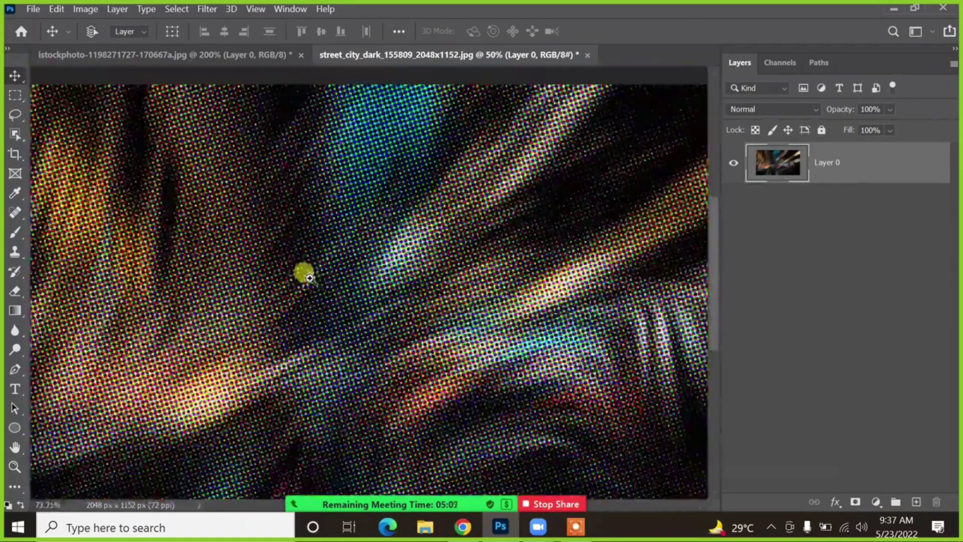
scroll(290, 266, down, 1)
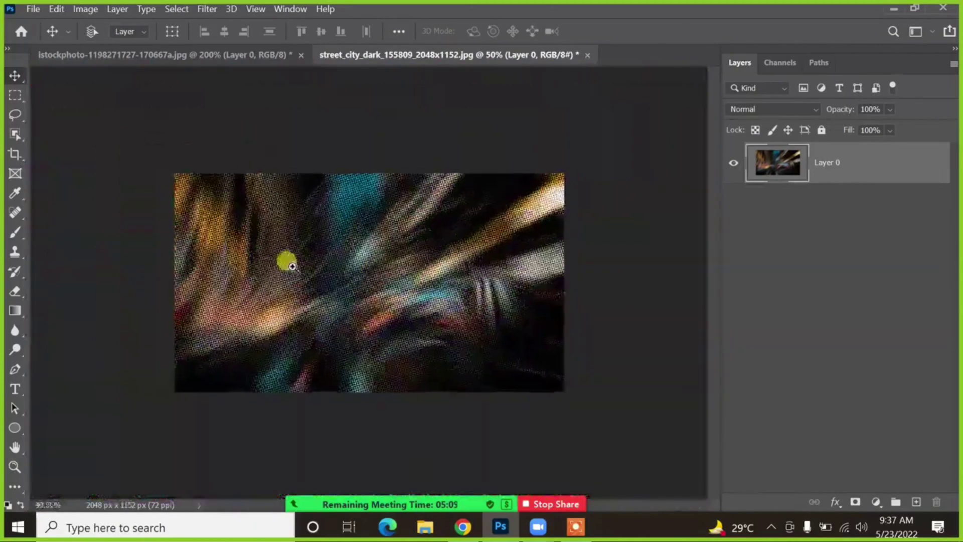
click(619, 211)
key(ctrl+z)
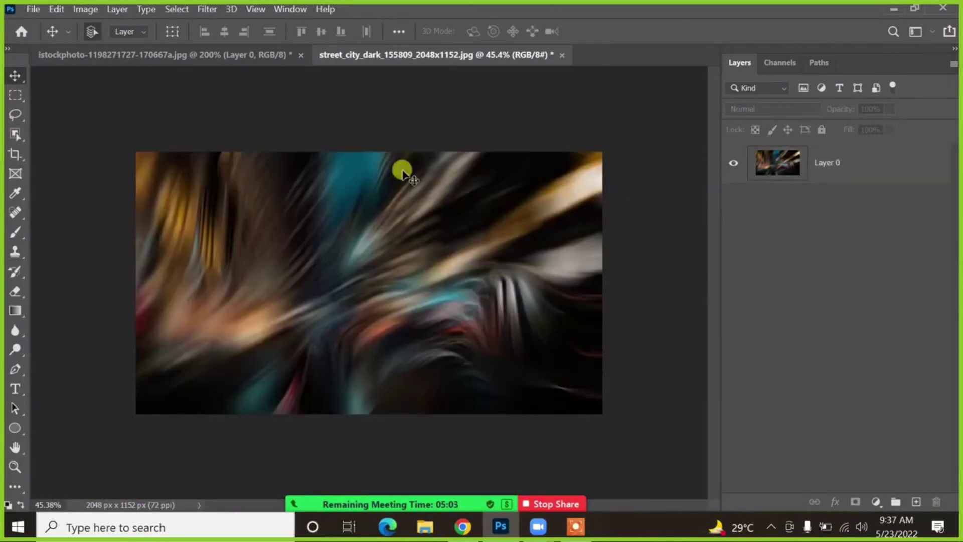
- Reselect Layer 0 as the active layer
click(210, 9)
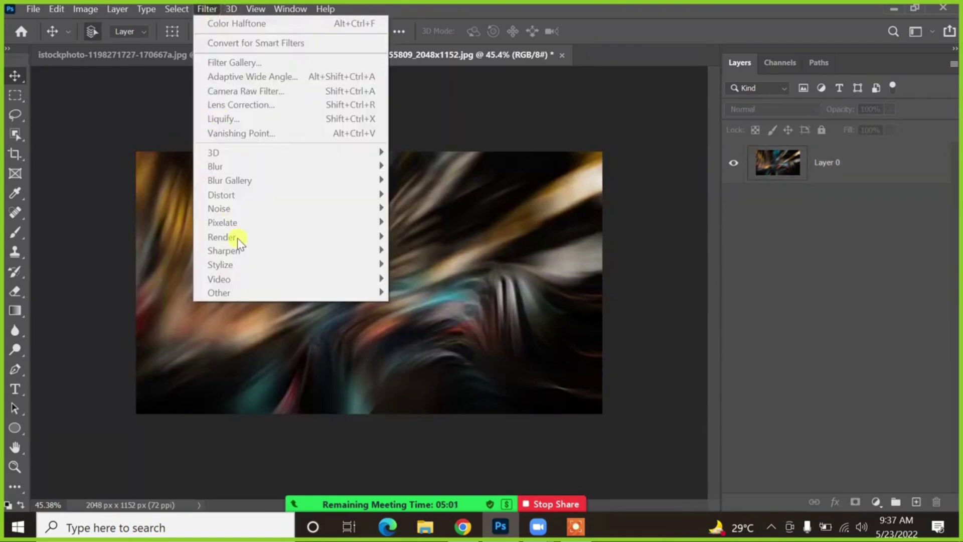
click(511, 242)
click(800, 176)
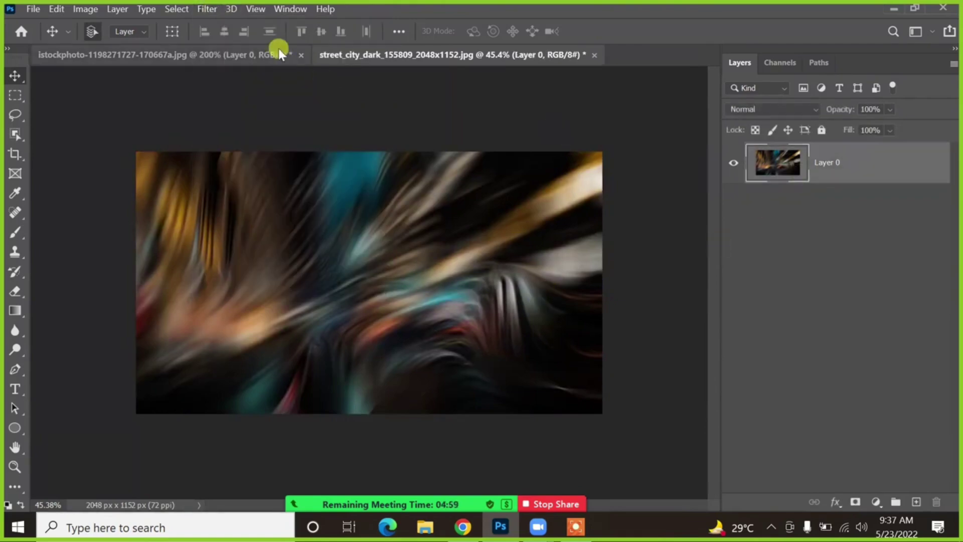
click(235, 9)
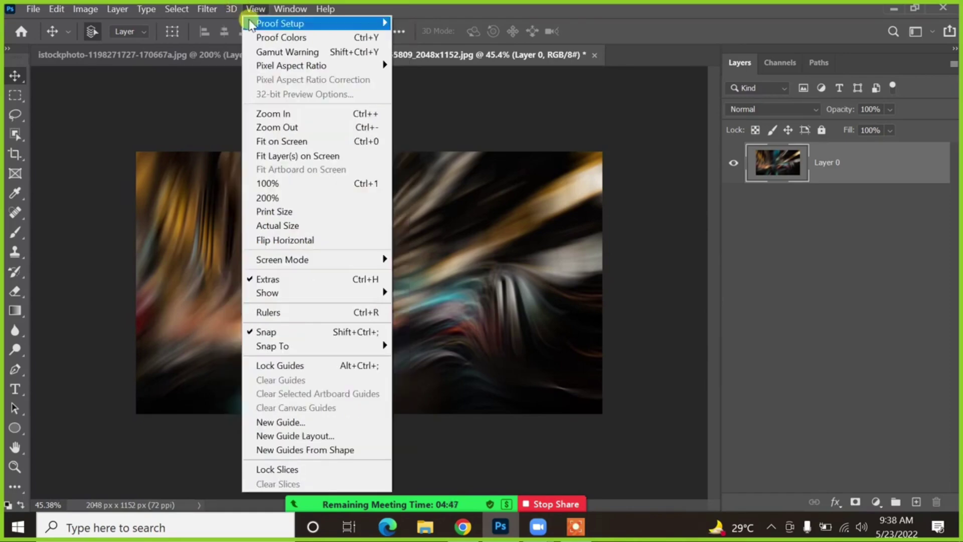
mouse_move(289, 14)
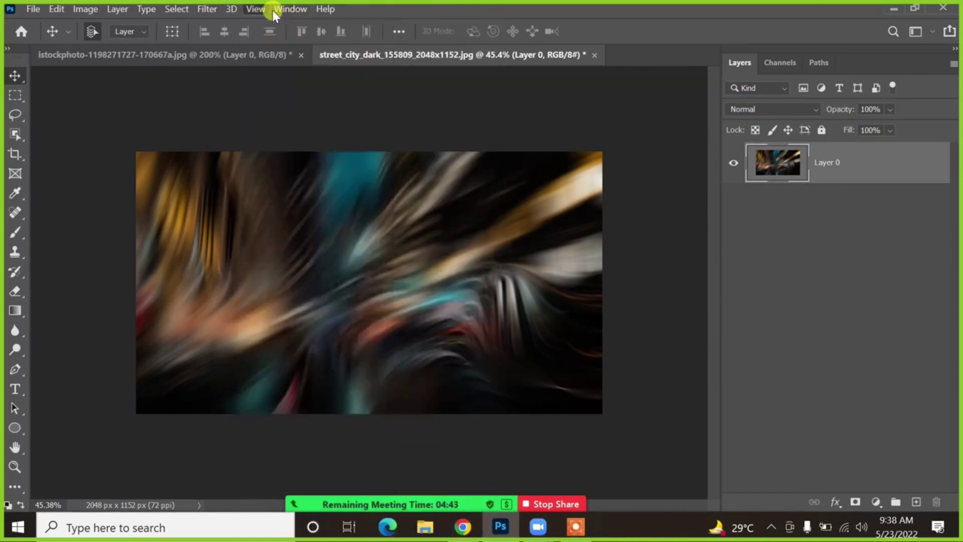
click(562, 18)
click(257, 9)
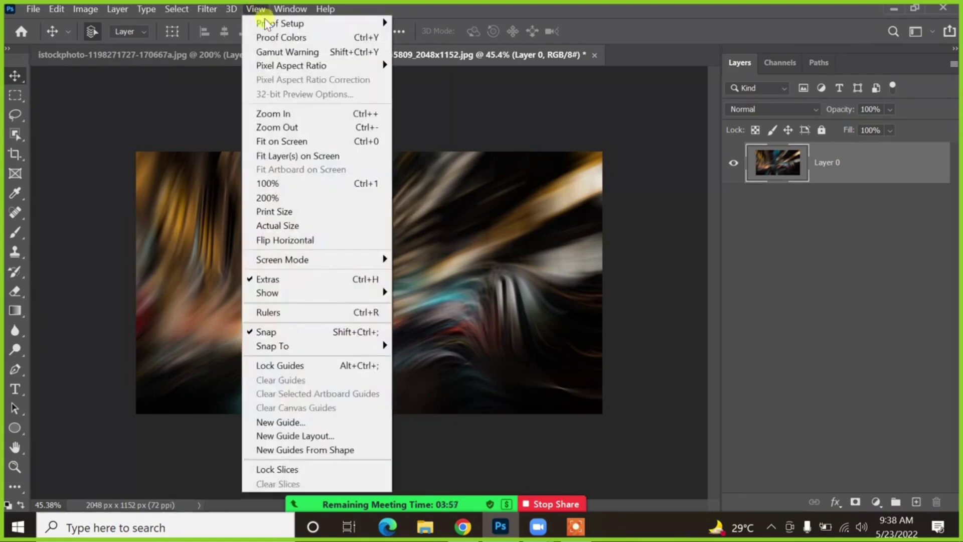
- Display the street city image at 200% magnification and at 100%
mouse_move(266, 22)
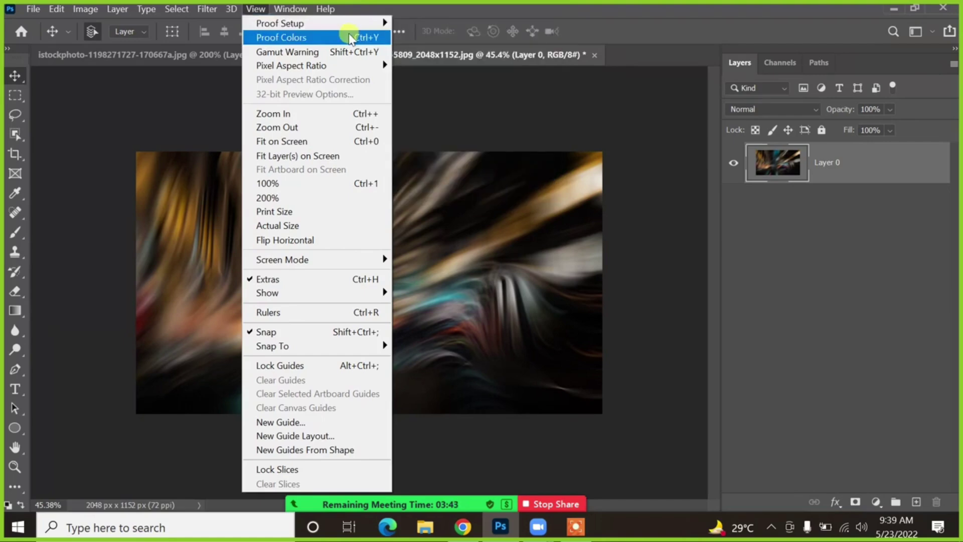
mouse_move(351, 23)
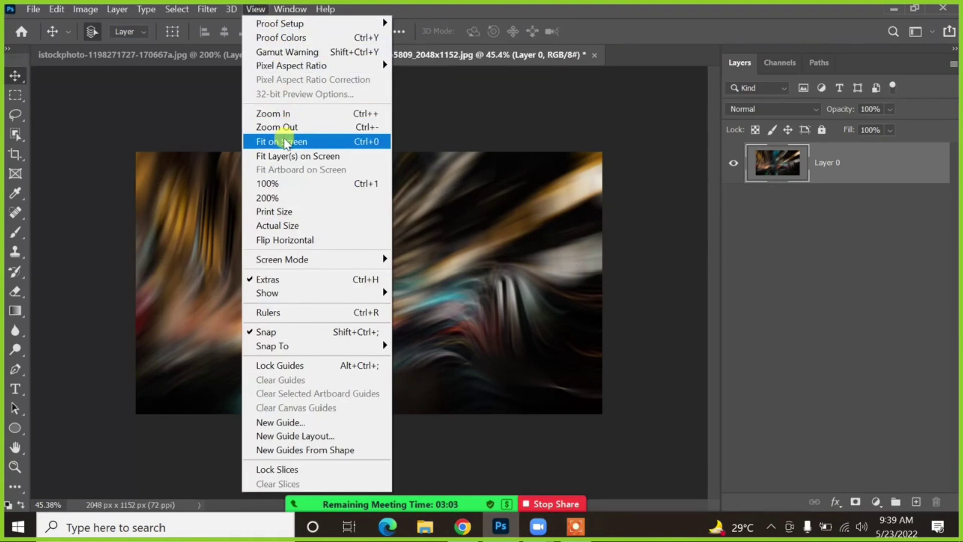
click(273, 197)
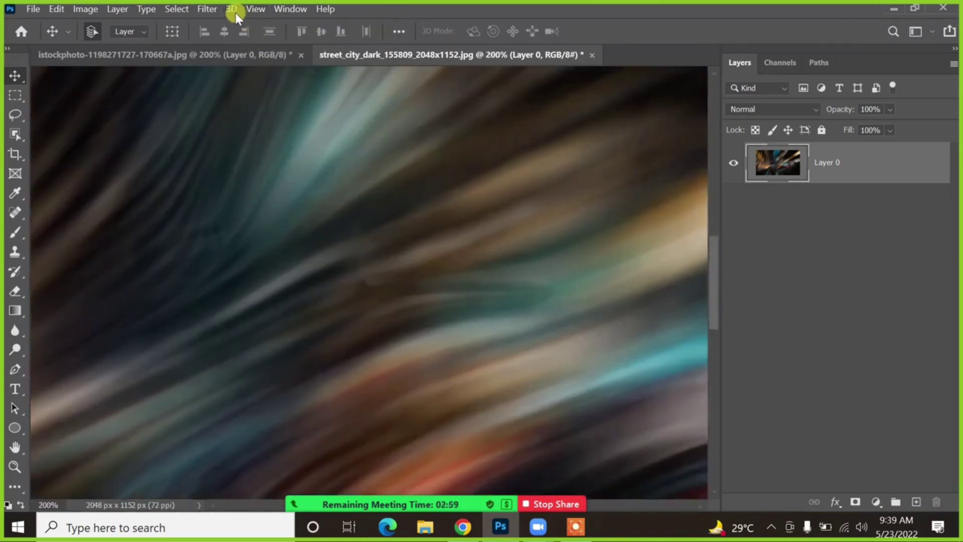
click(256, 9)
click(270, 189)
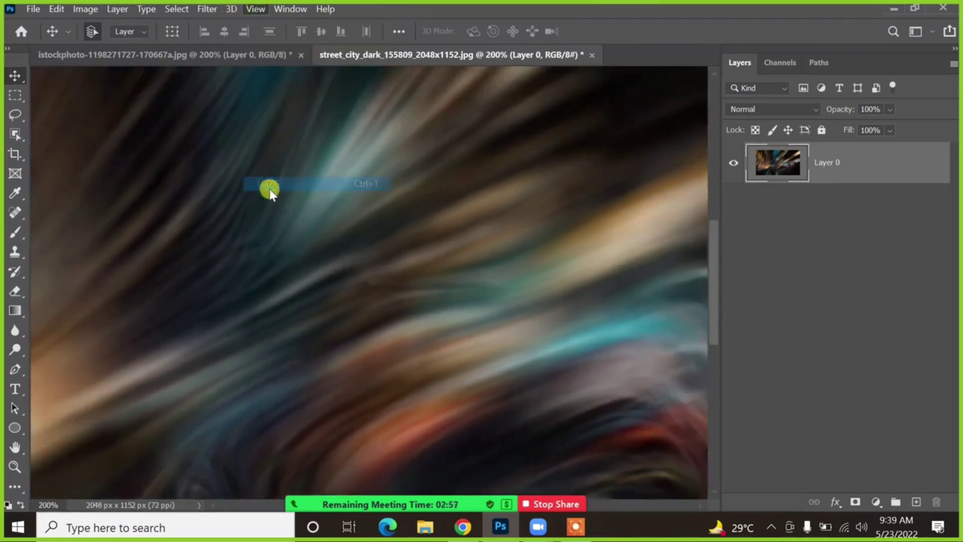
- Display the street city image at its actual size
click(255, 9)
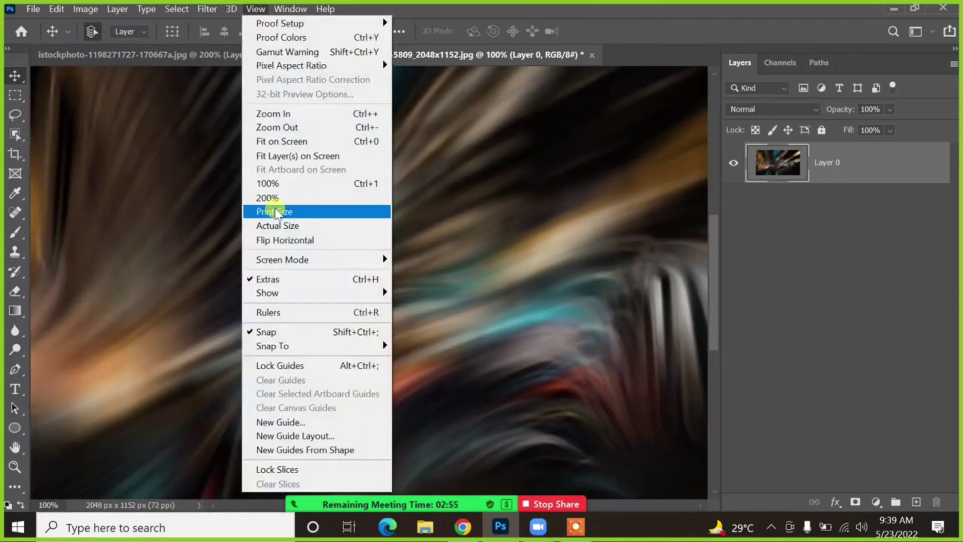
click(270, 225)
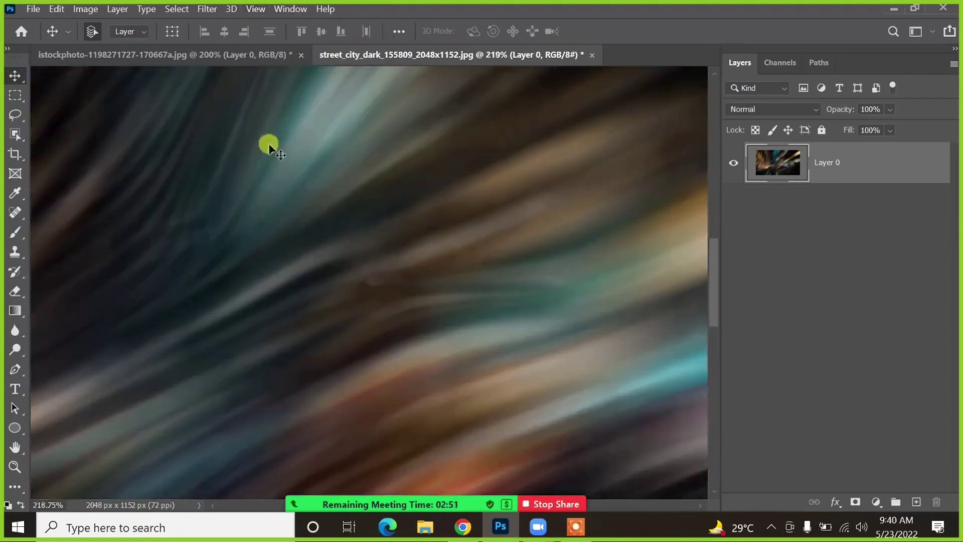
click(255, 10)
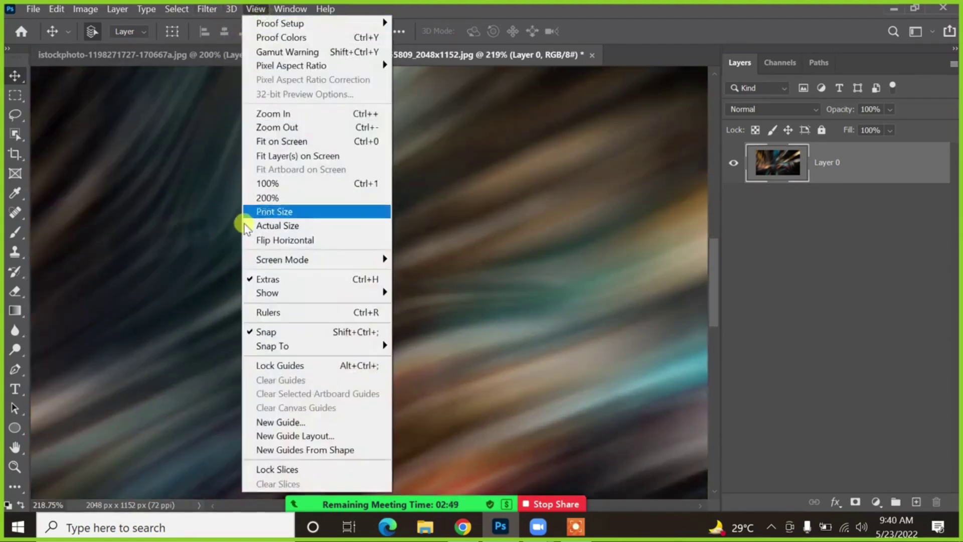
click(257, 225)
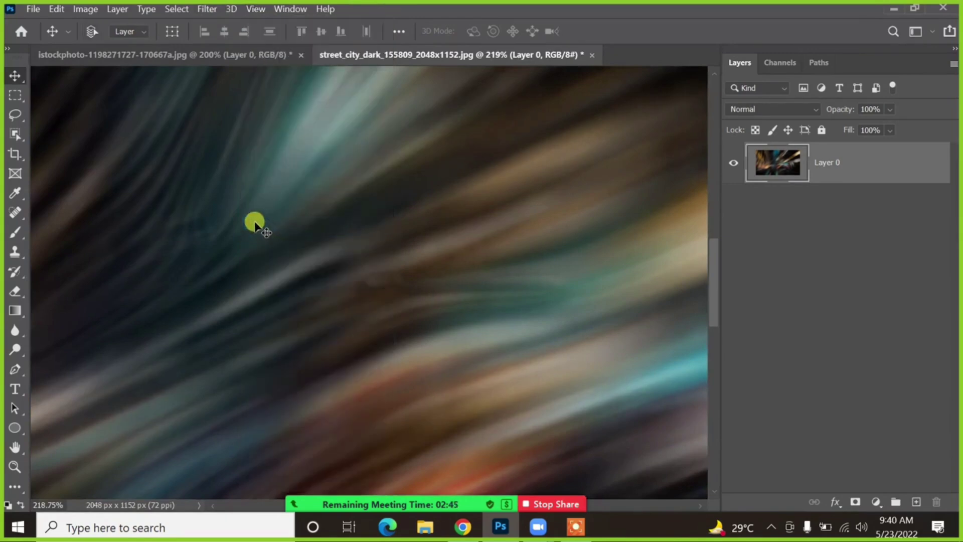
- Fit the street city image on screen, reduce the view to 25%, and fit it on screen again
key(ctrl+0)
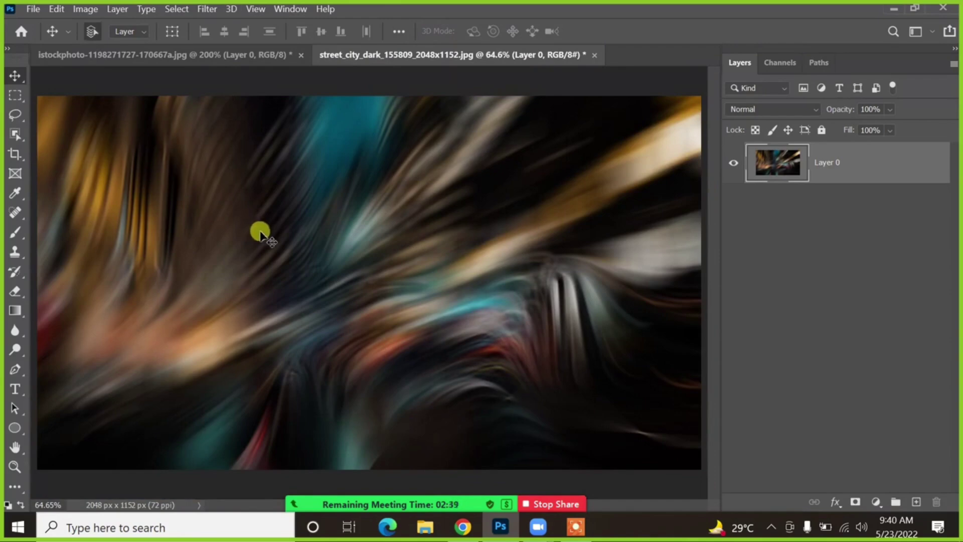
scroll(258, 228, down, 2)
scroll(261, 234, down, 1)
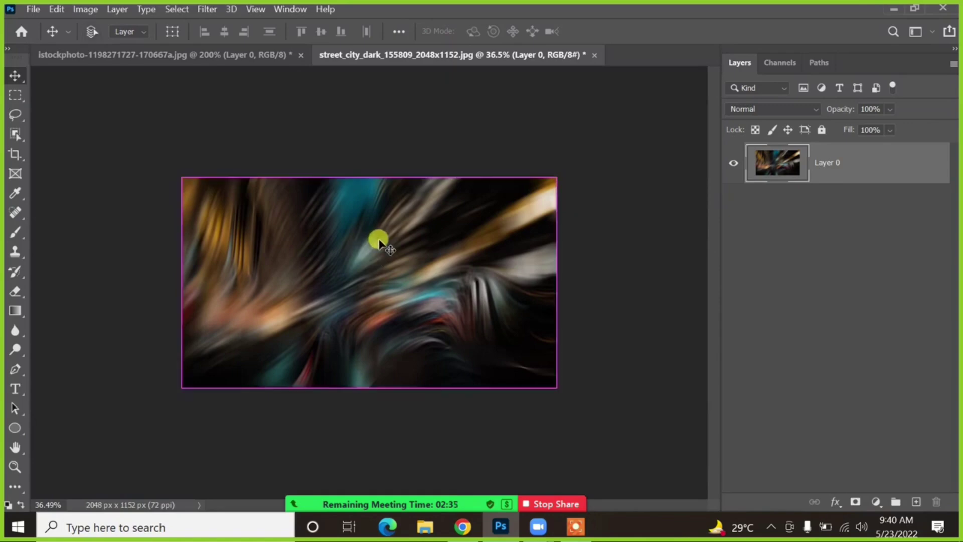
scroll(380, 243, up, 1)
scroll(380, 242, down, 2)
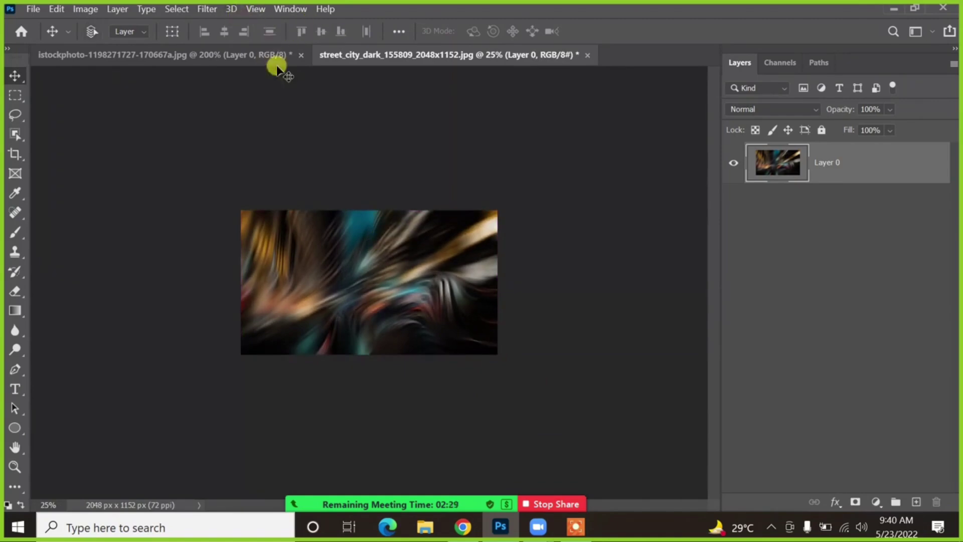
key(ctrl+0)
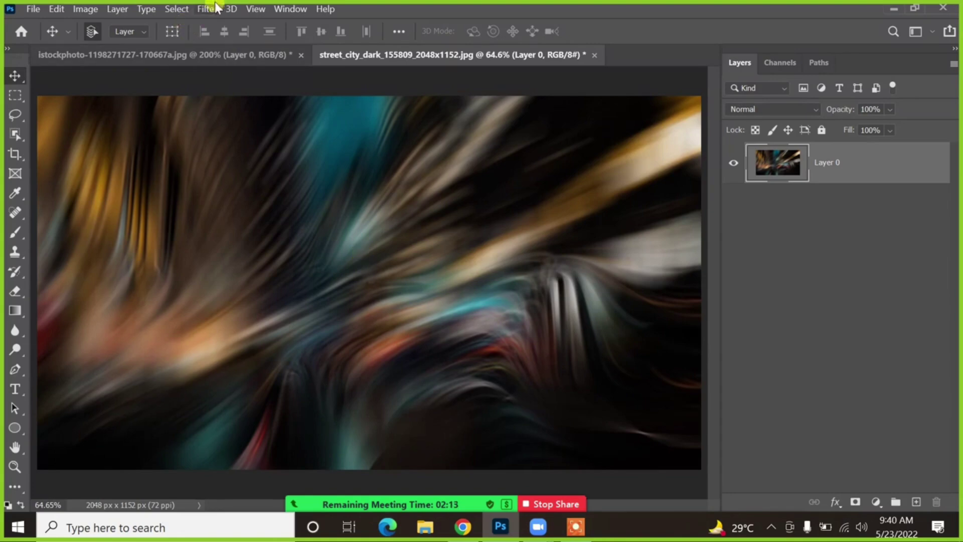
- Show the street city image at actual size, and do the same for the istockphoto ribbon image to compare them
click(256, 9)
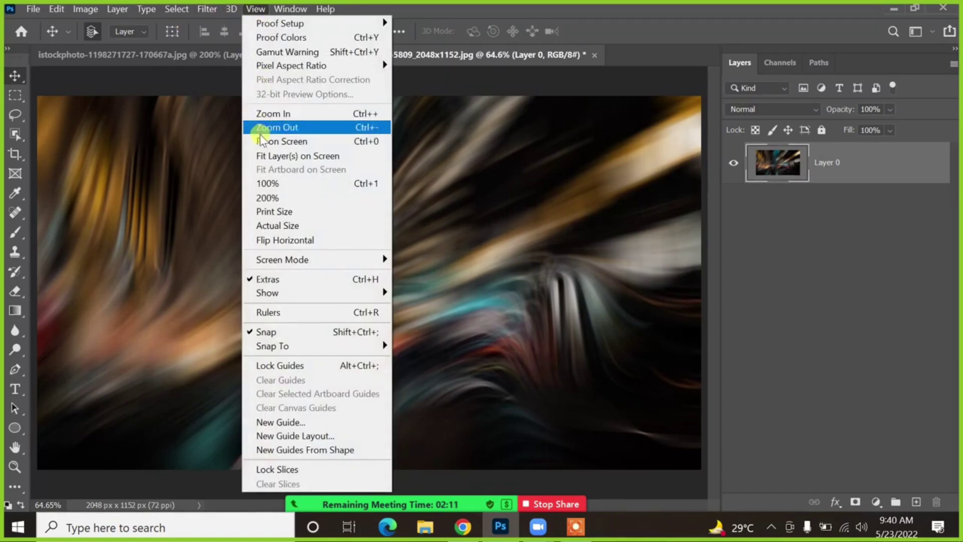
click(281, 224)
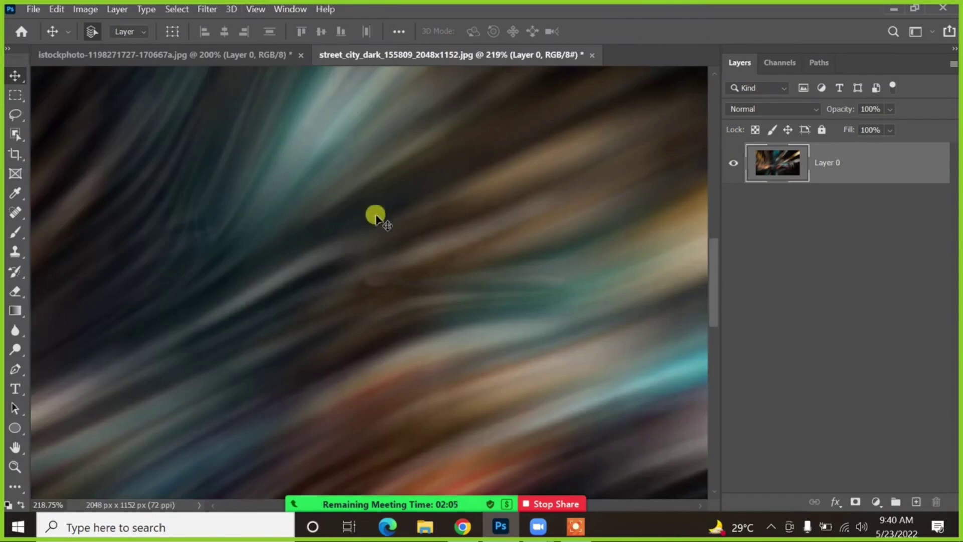
click(188, 57)
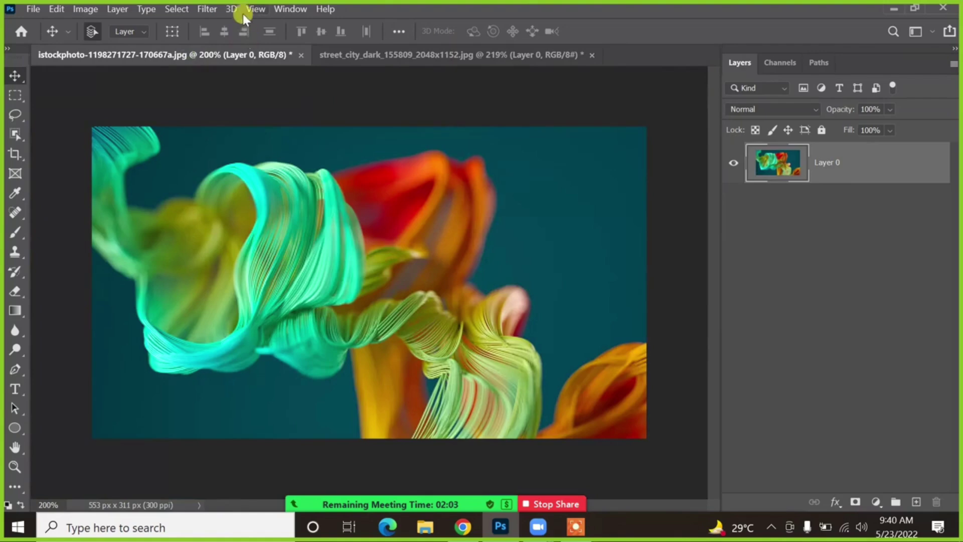
click(244, 12)
click(290, 226)
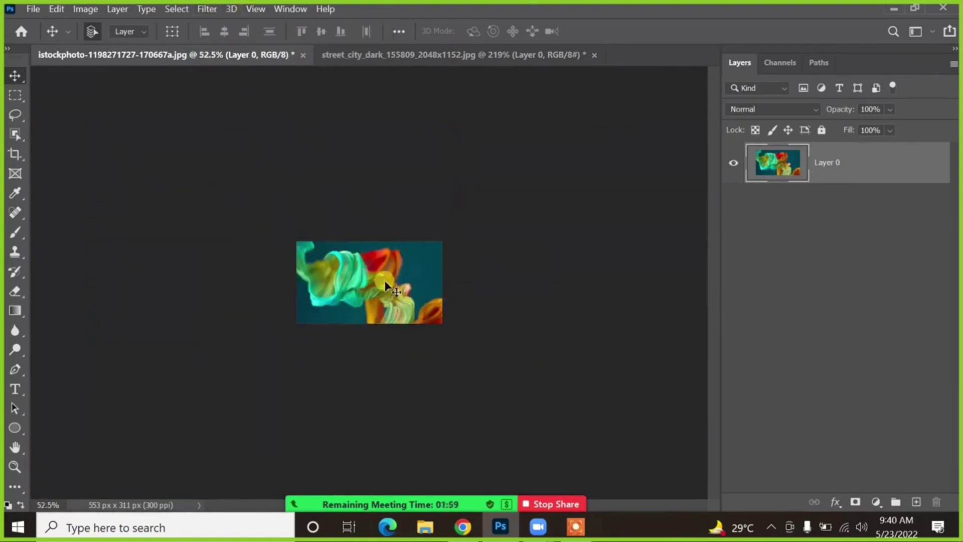
click(257, 9)
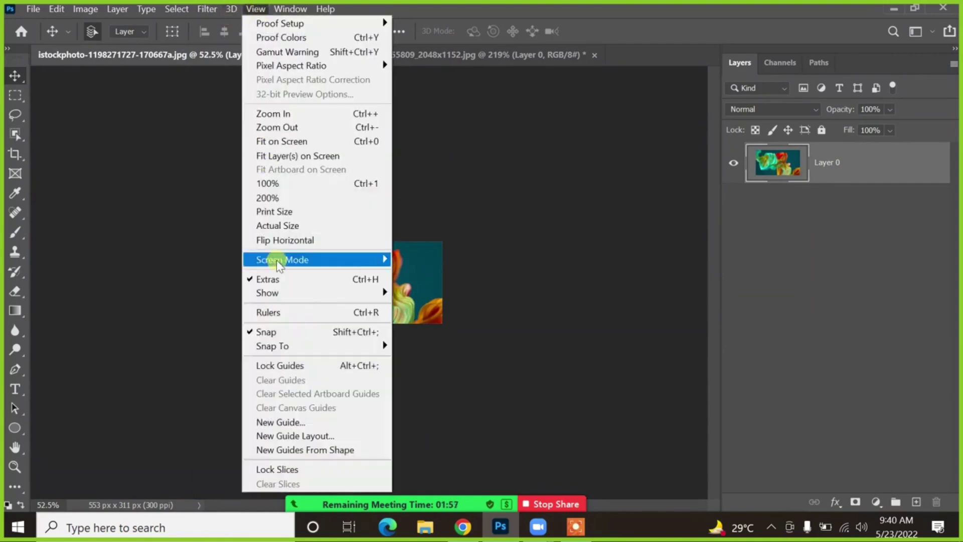
click(276, 225)
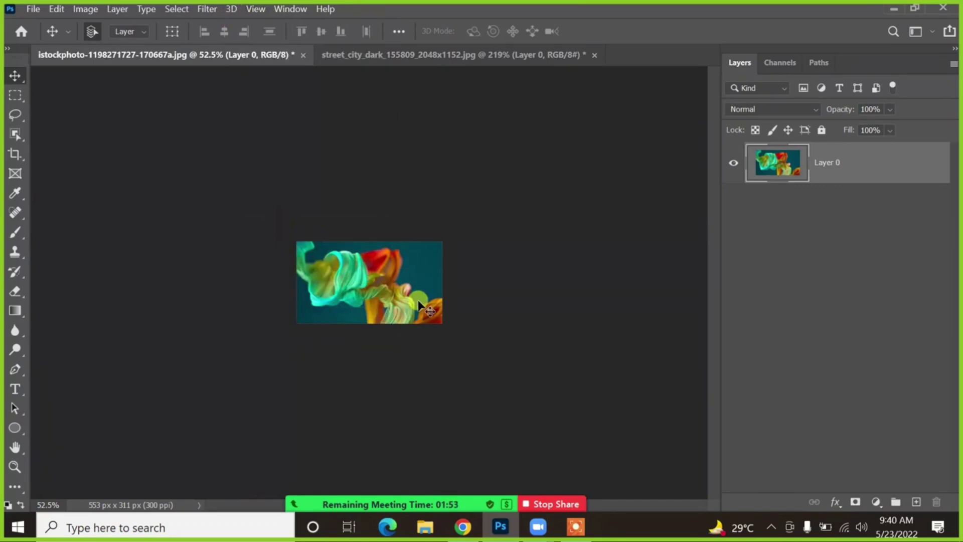
- Examine the istockphoto ribbon image's pixel grid up close, and return the image to its actual size
scroll(419, 303, up, 5)
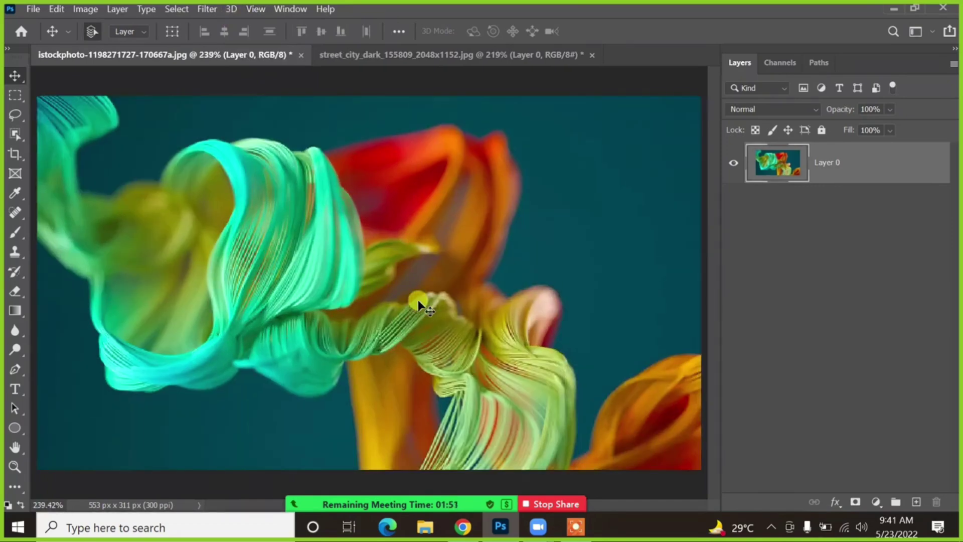
scroll(215, 226, up, 10)
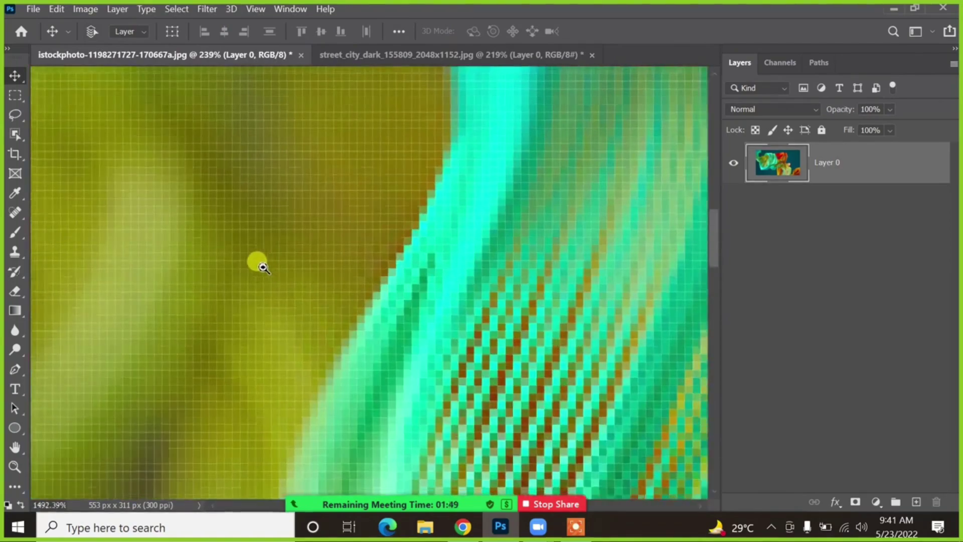
scroll(262, 268, down, 10)
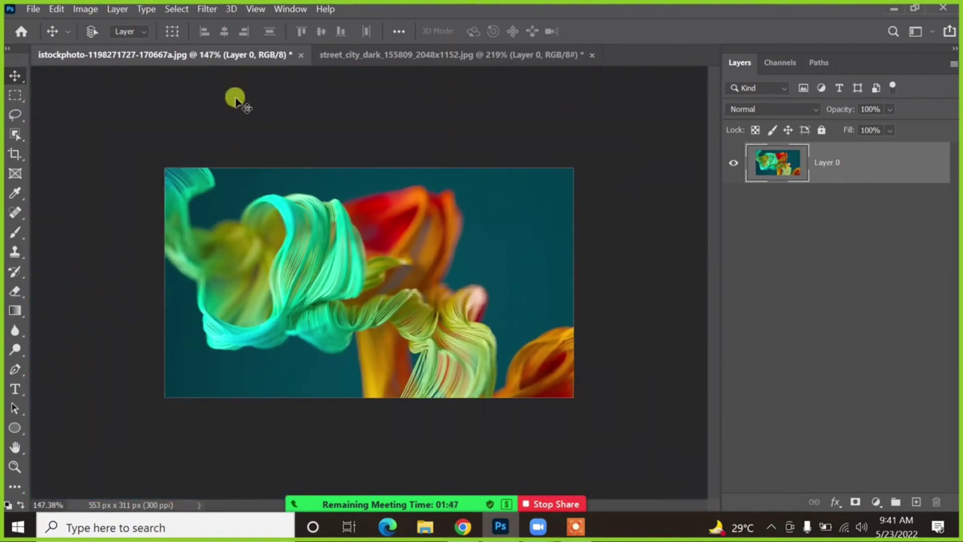
click(253, 9)
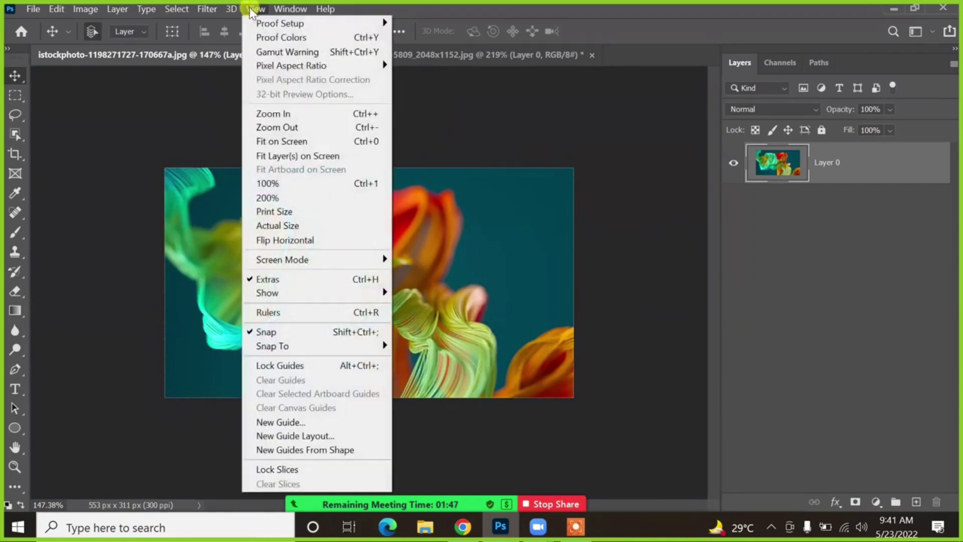
click(278, 226)
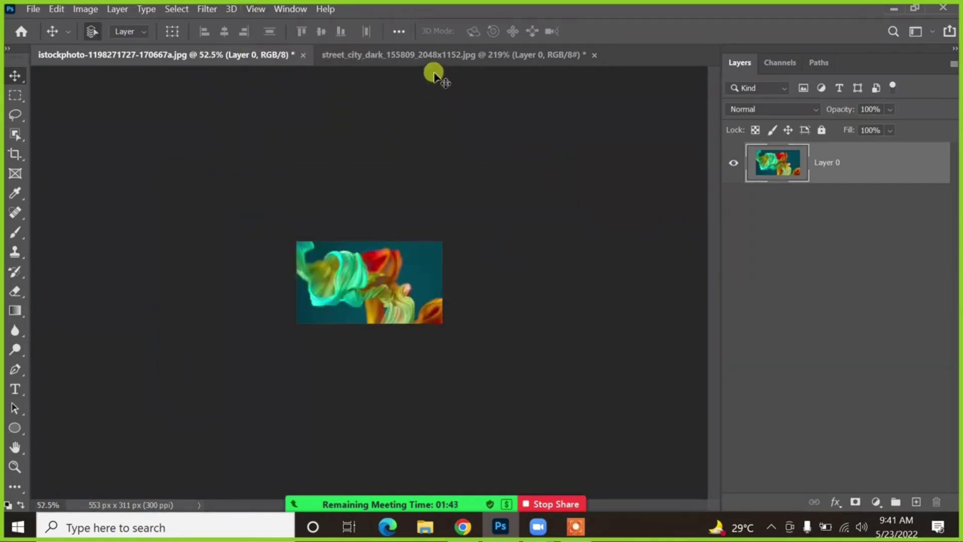
- Reduce the street city image's view to 33.3%, restore its actual size, and compare it with the istockphoto ribbon image
click(438, 54)
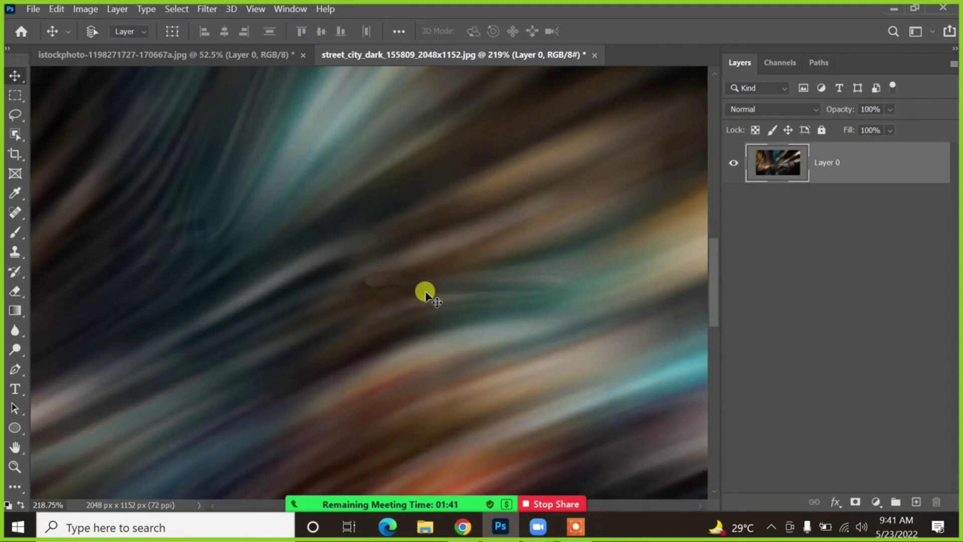
key(ctrl+minus)
key(ctrl+minus)
key(ctrl+minus)
key(ctrl+minus)
key(ctrl+minus)
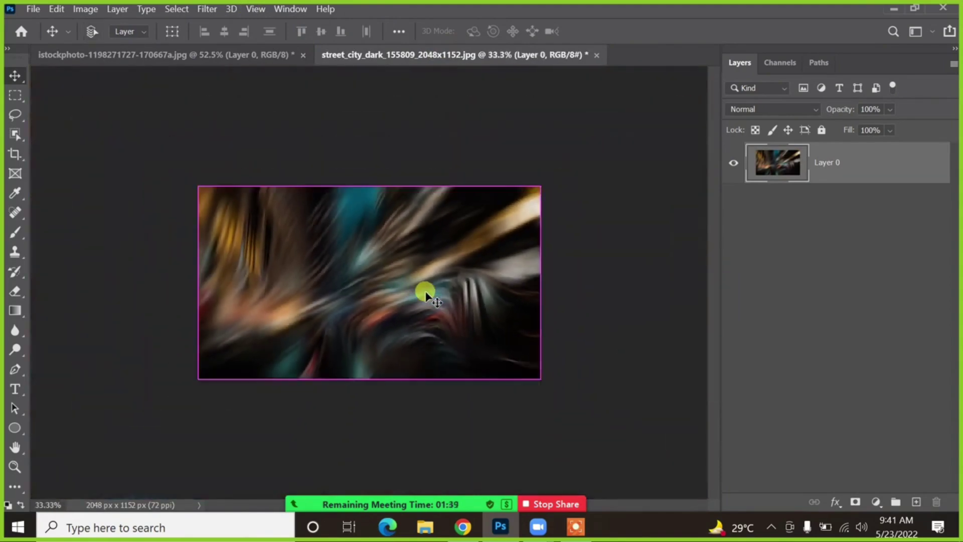
click(253, 9)
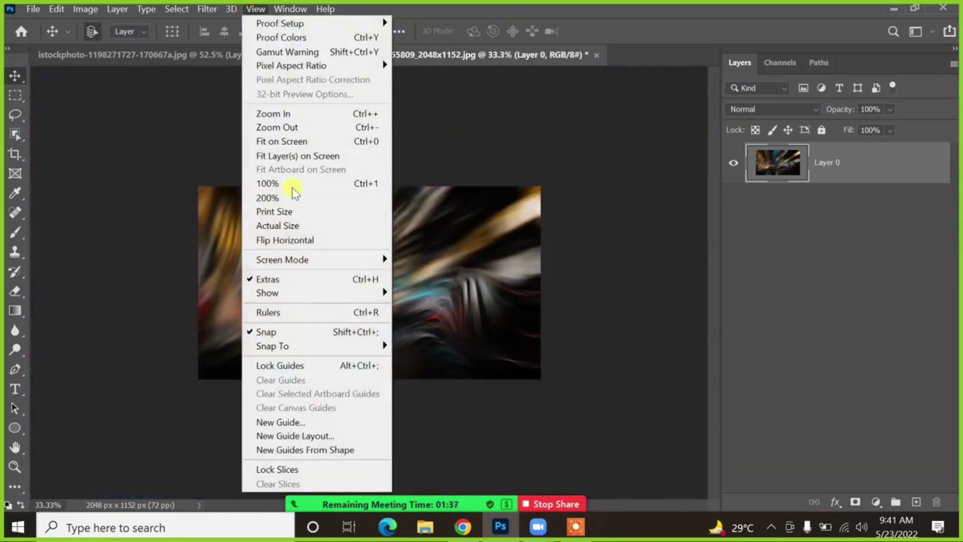
click(289, 227)
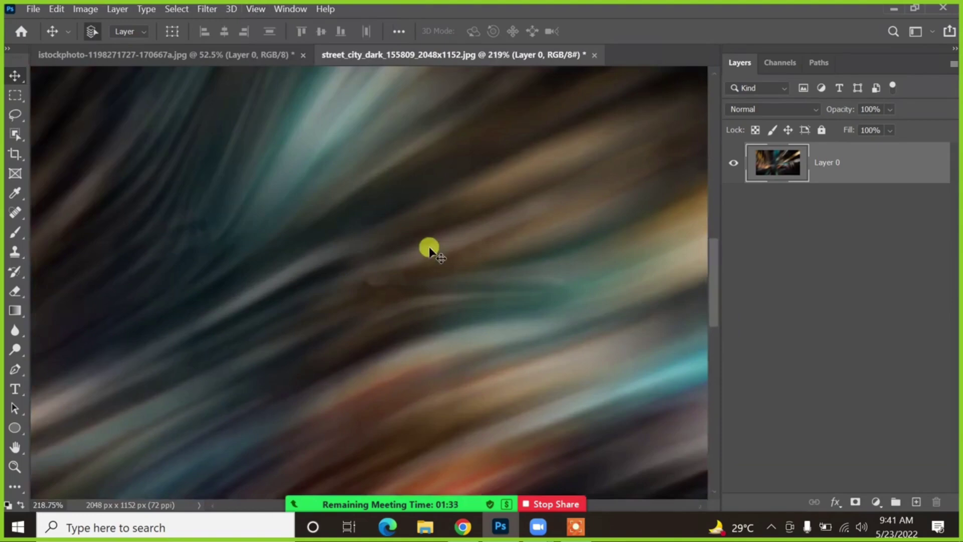
click(243, 55)
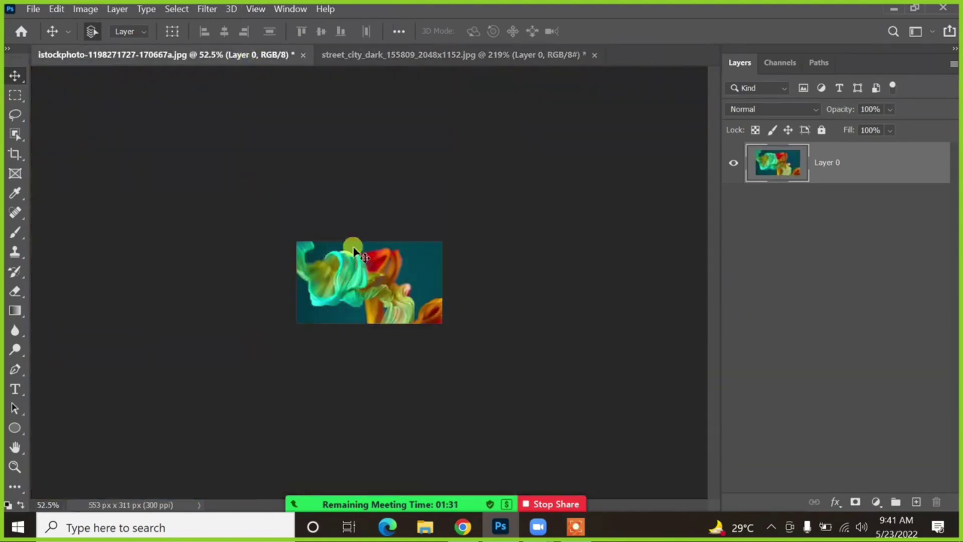